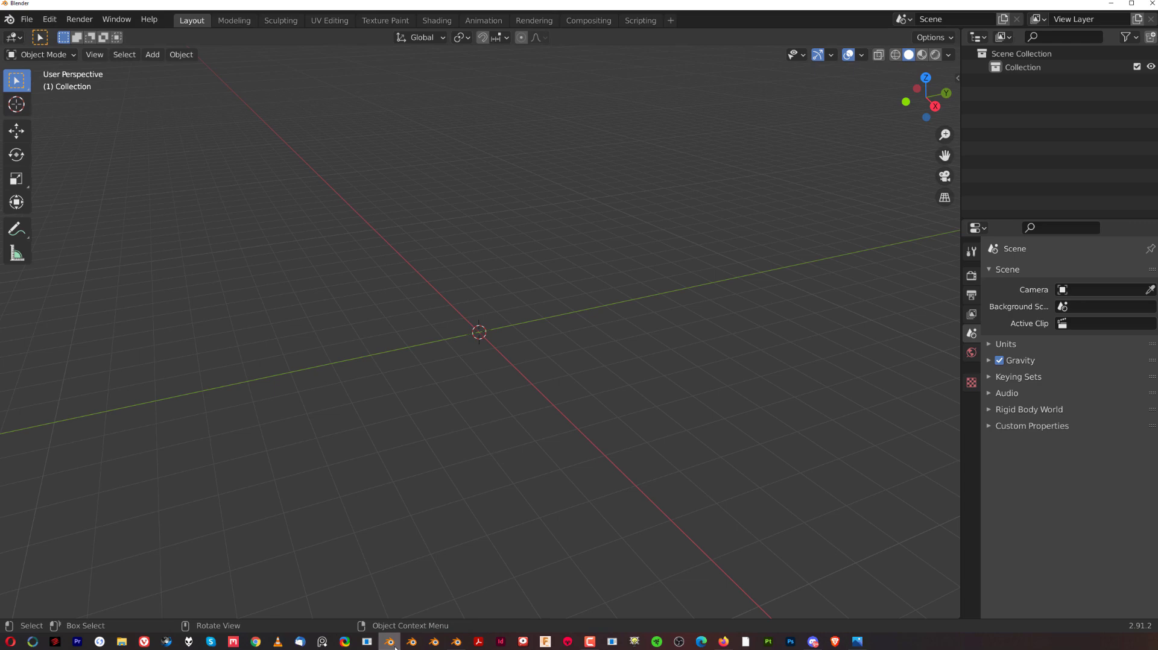
- Compare the empty scenes of the Blender 3.0.0 and 2.91.2 windows, ending in the 2.91.2 window
click(456, 642)
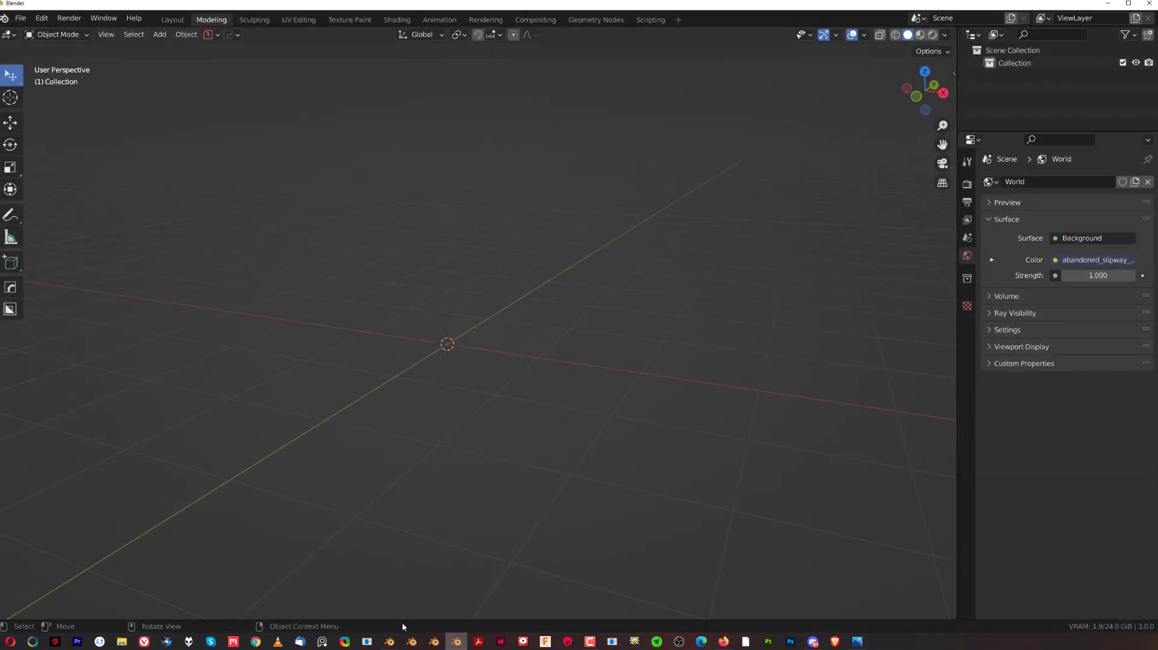
click(389, 642)
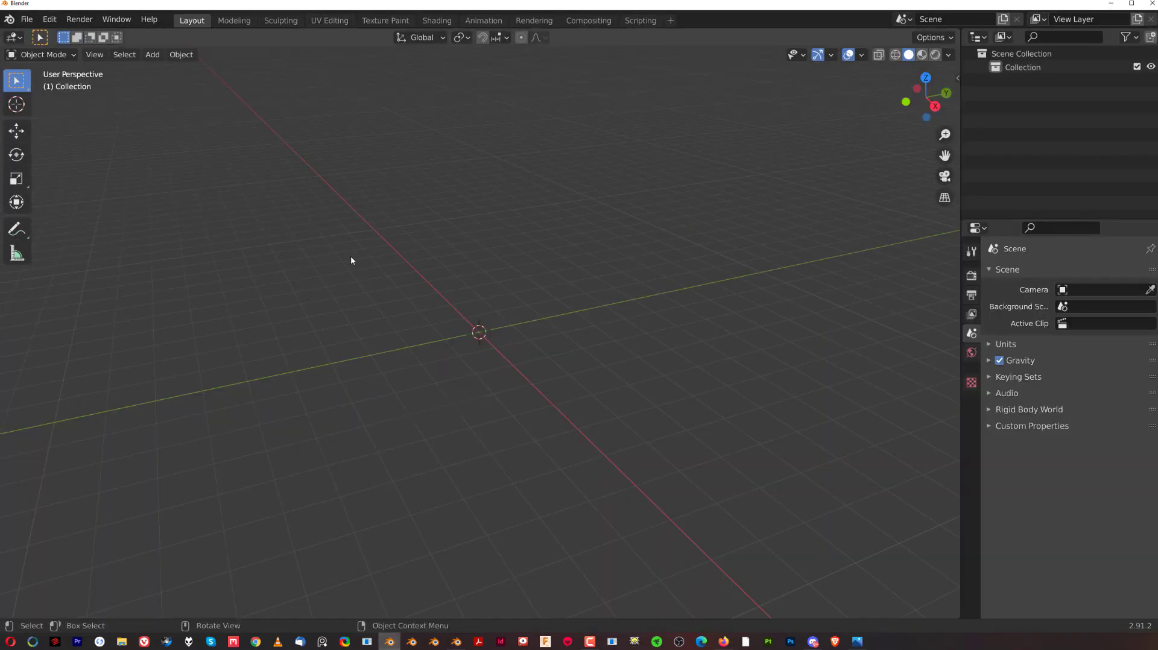
click(455, 641)
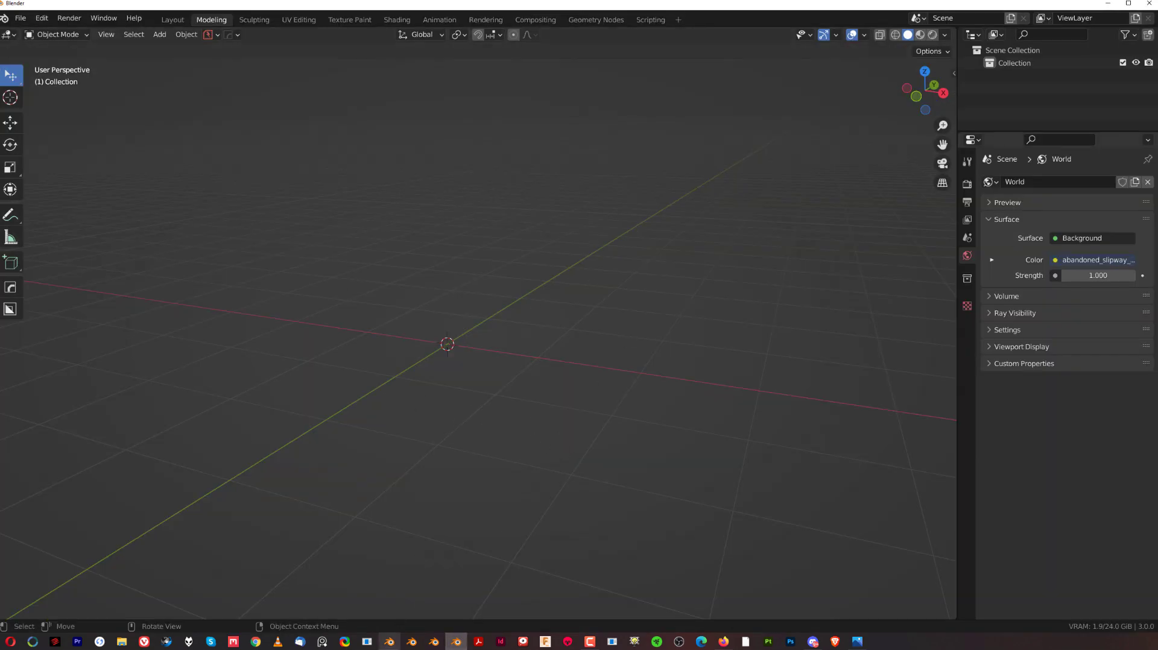
click(389, 641)
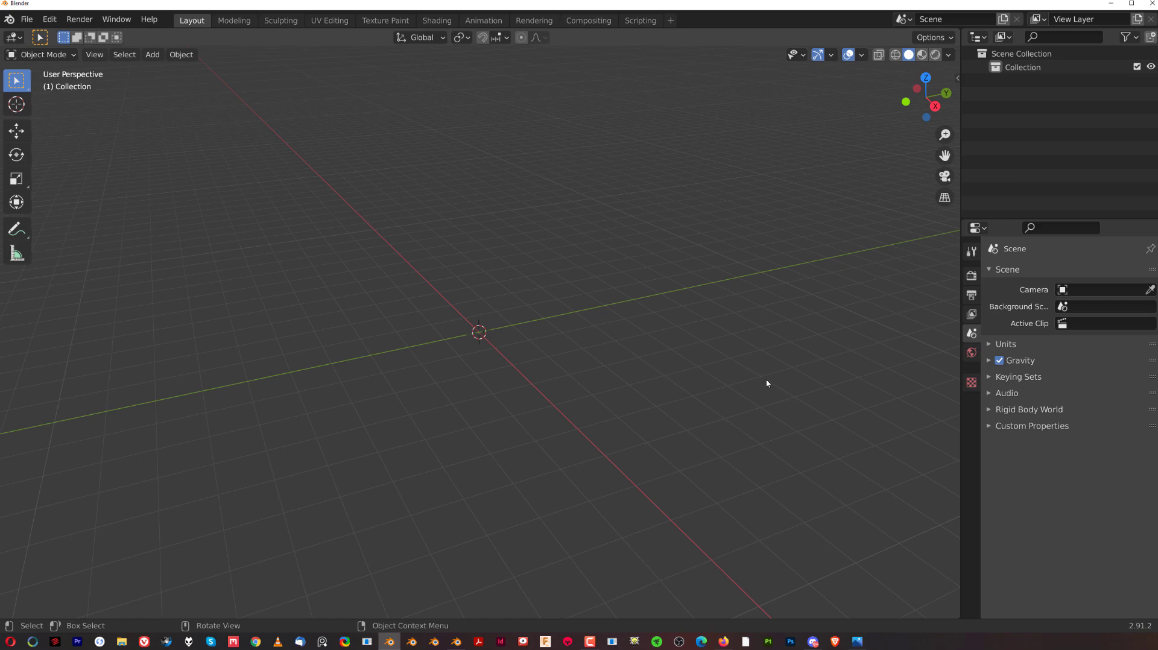
- Switch to Photos and read the e-mail question about bevelling and editing an object that has a Boolean
click(857, 641)
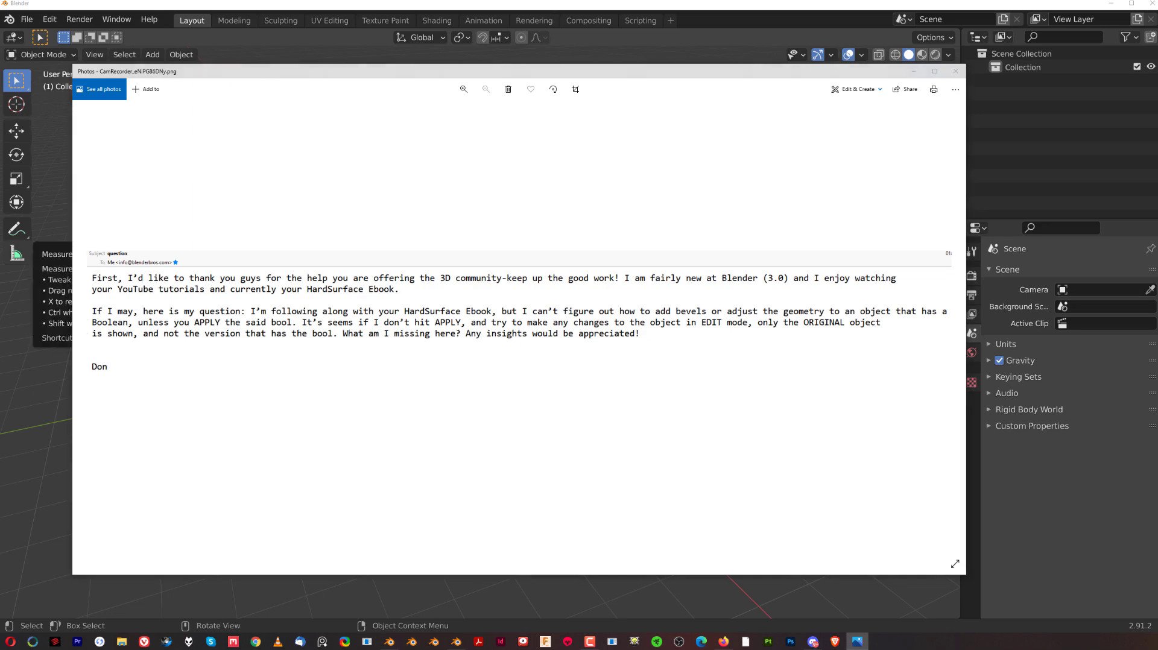
drag(0, 100, 491, 27)
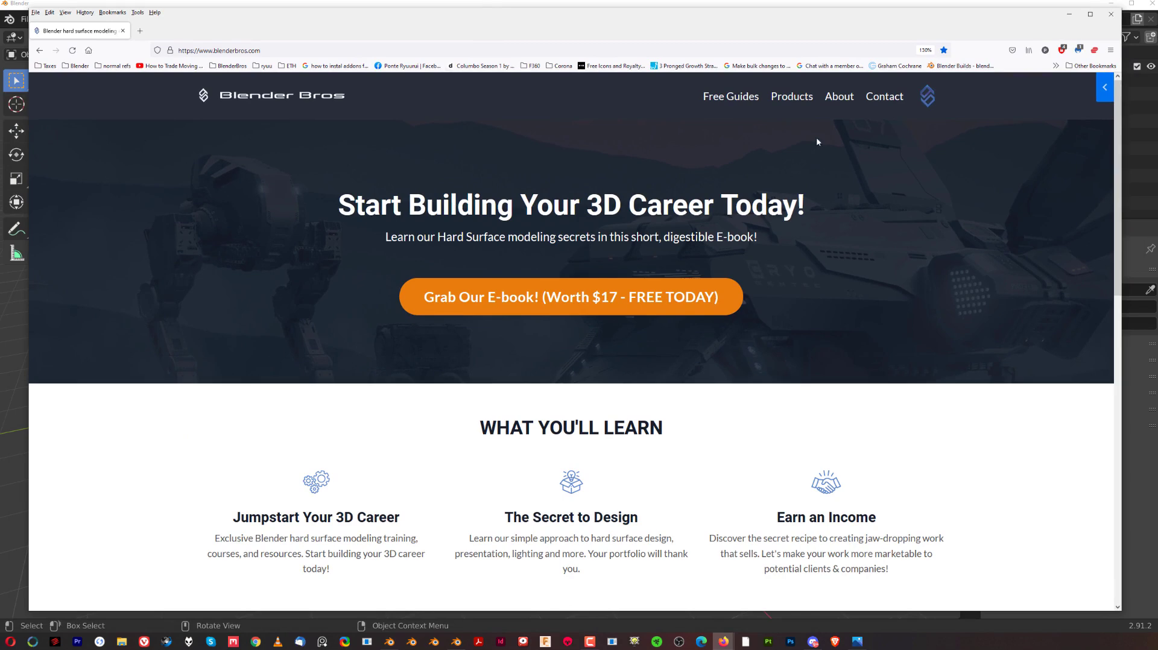
- Look through the Free Guides page of the Blender Bros website, including The Hard Surface E-book, and return to the Blender 2.91.2 window
click(726, 99)
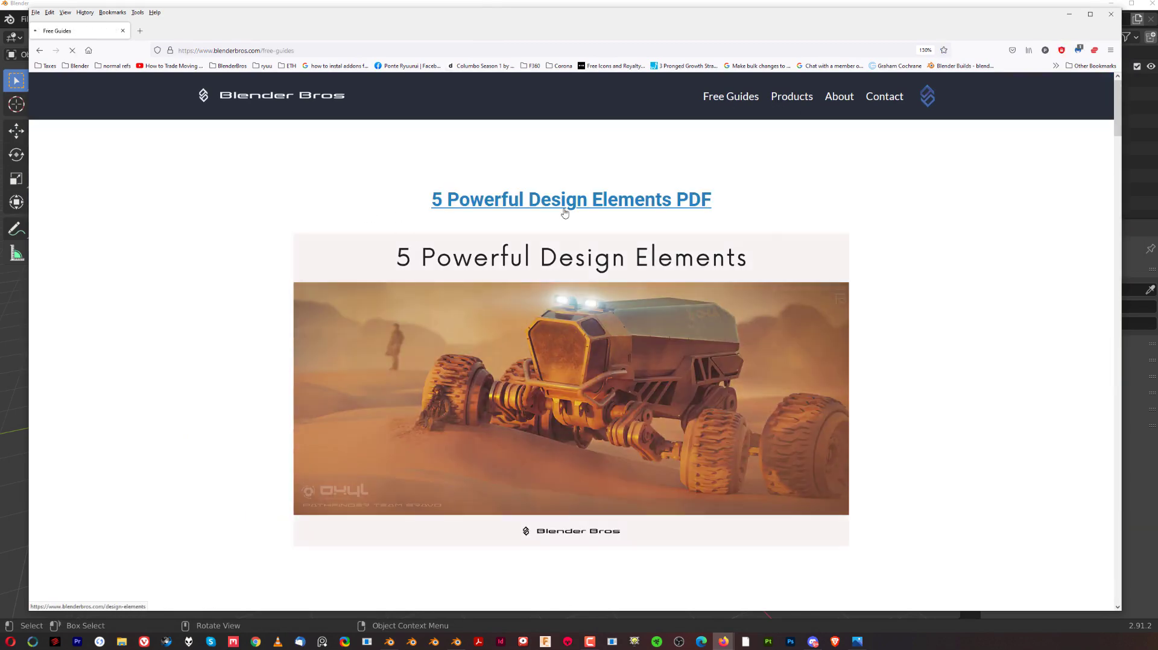
scroll(884, 248, down, 10)
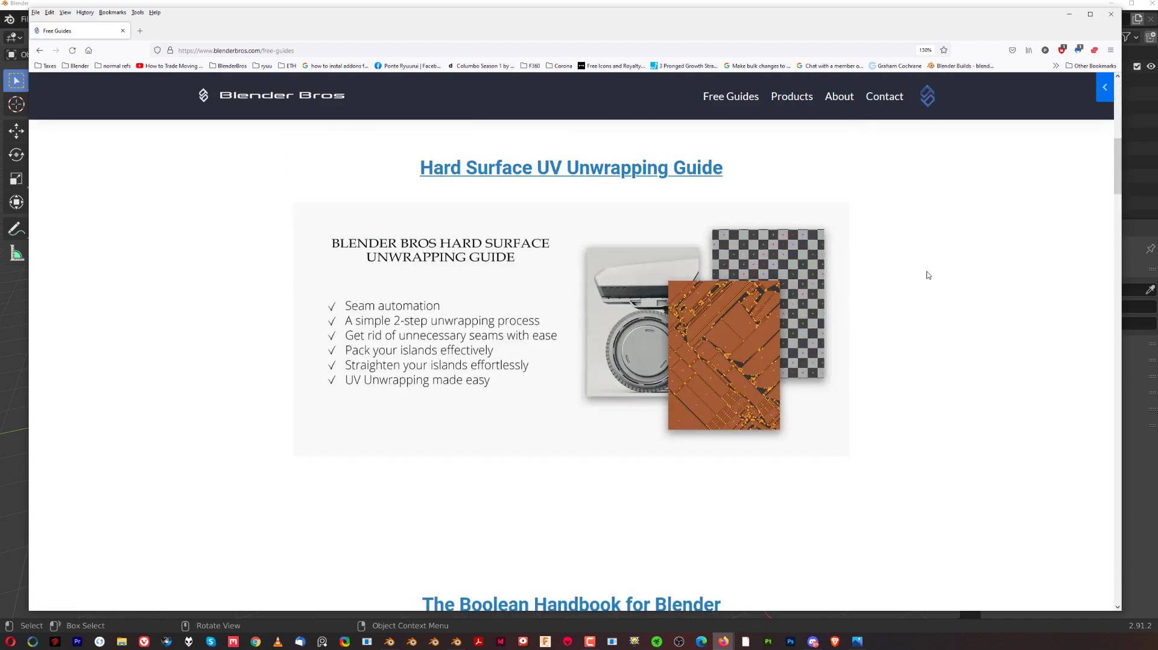
scroll(925, 279, down, 10)
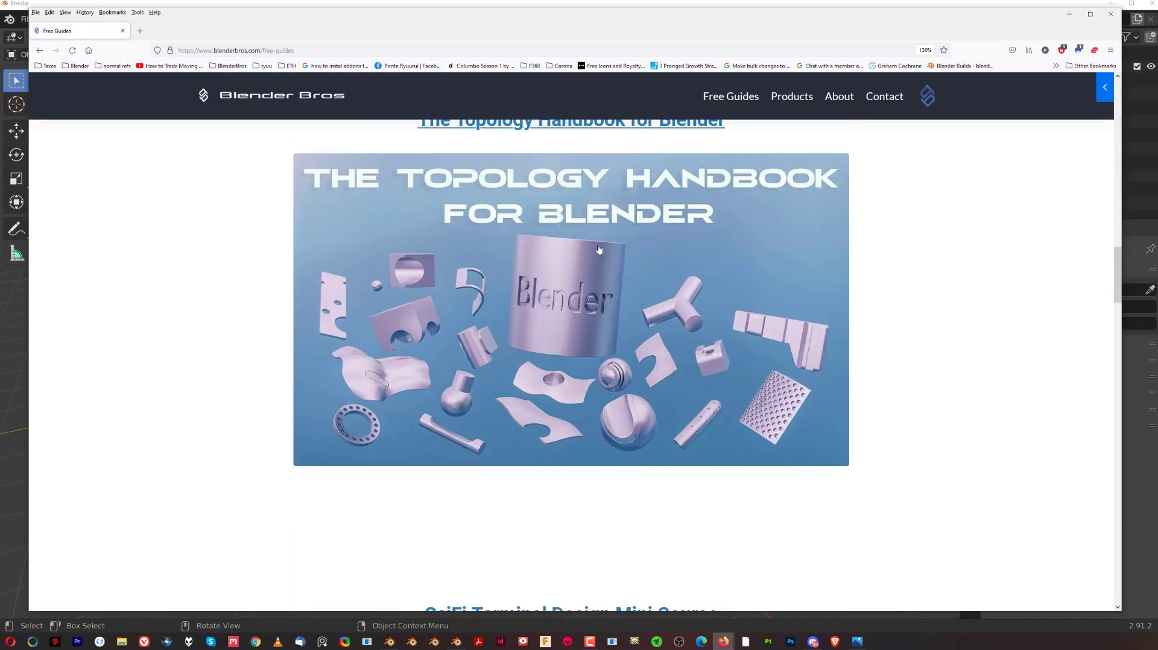
scroll(787, 300, down, 10)
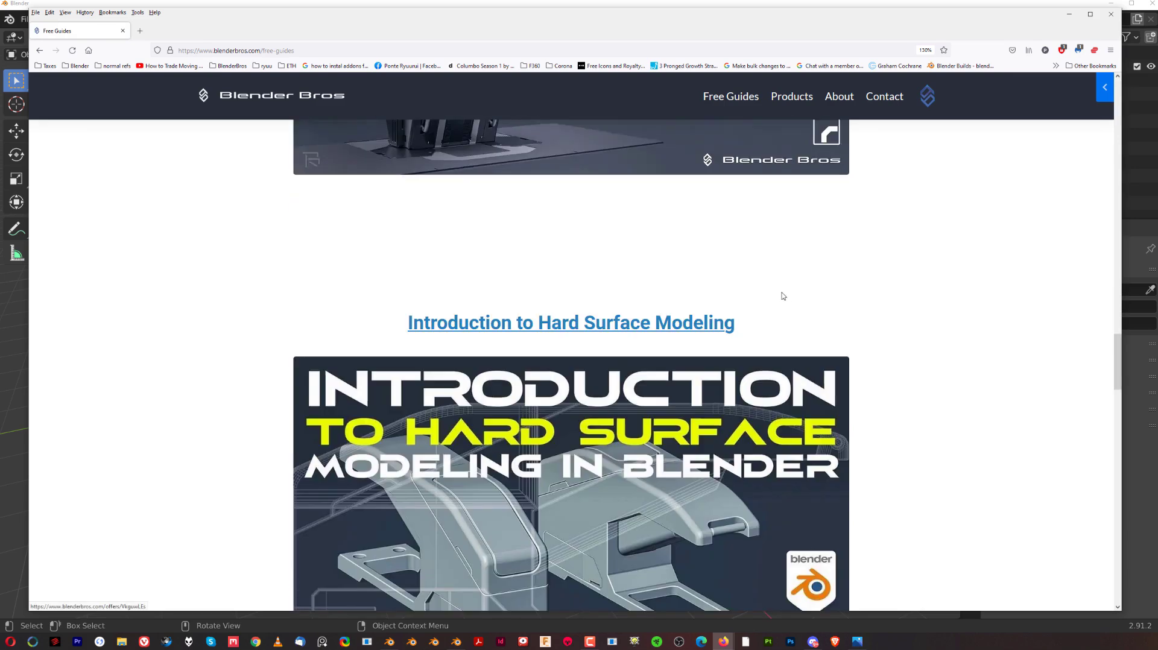
scroll(625, 360, down, 10)
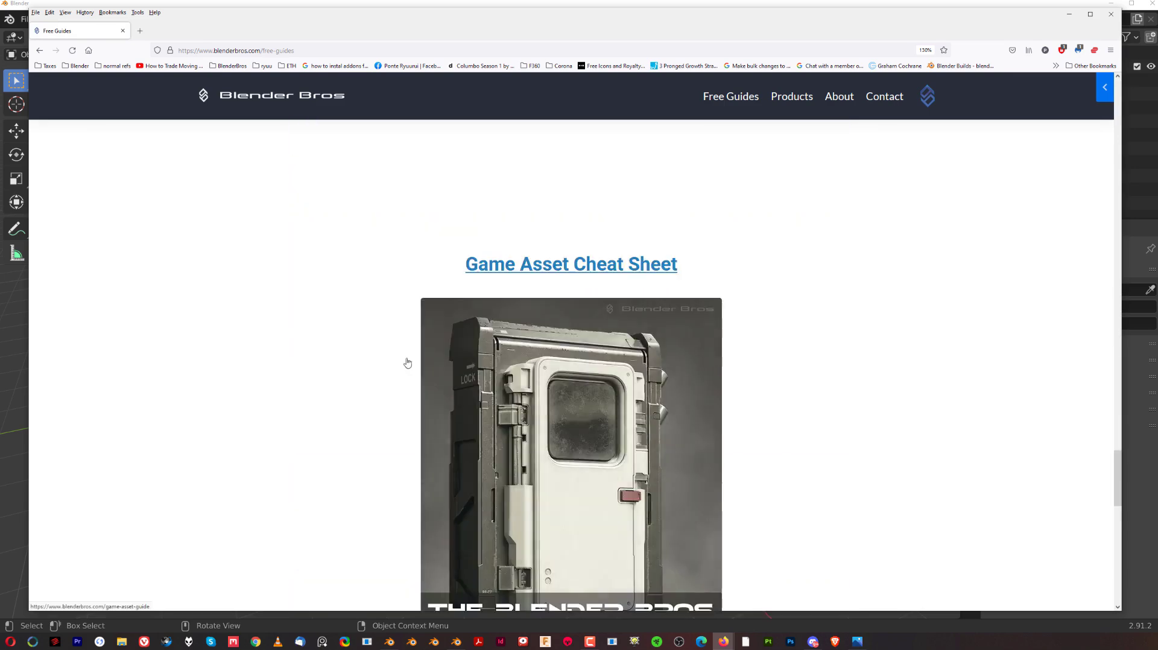
scroll(691, 364, down, 5)
scroll(744, 406, down, 2)
scroll(749, 400, up, 2)
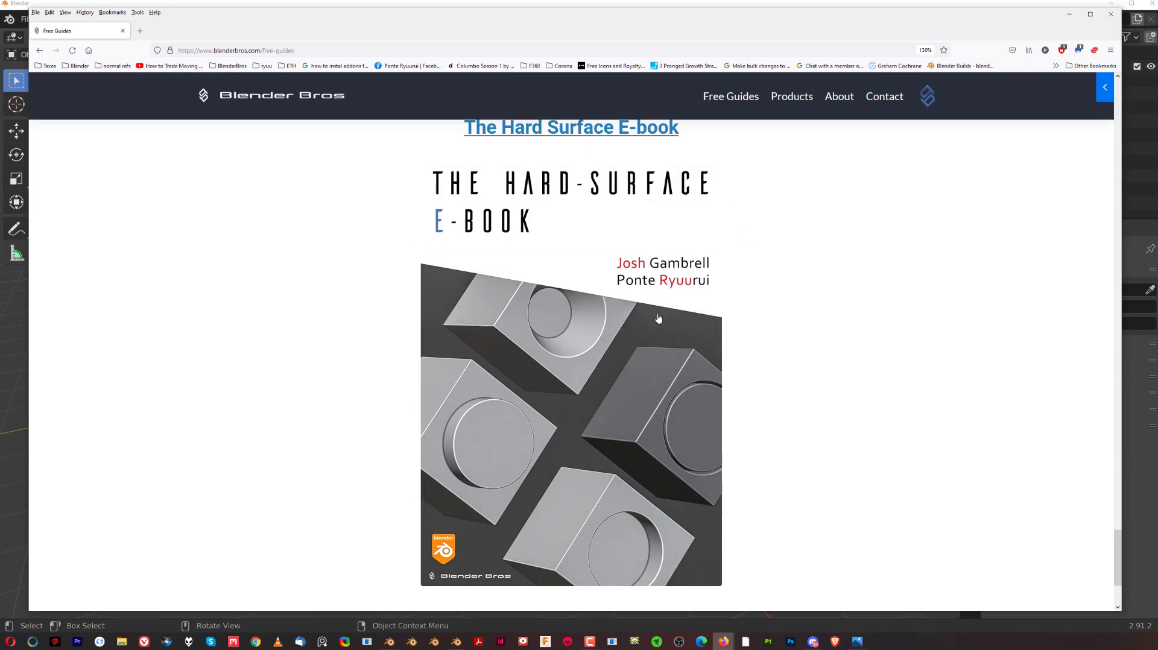
scroll(456, 393, up, 2)
scroll(775, 336, up, 6)
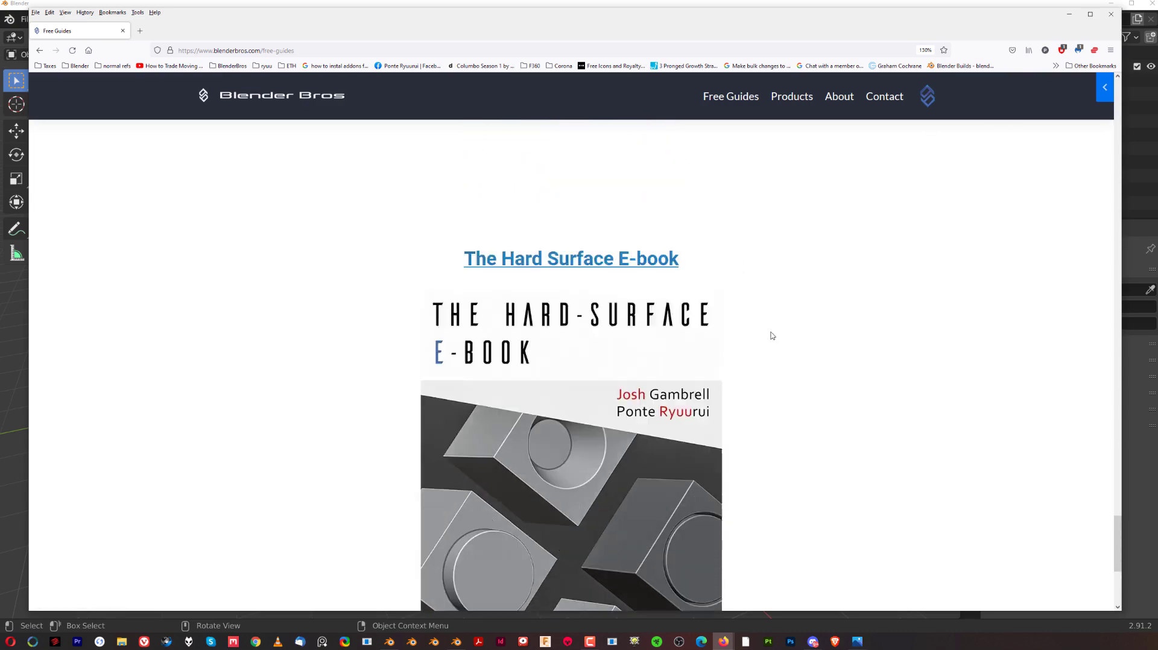
scroll(614, 325, up, 20)
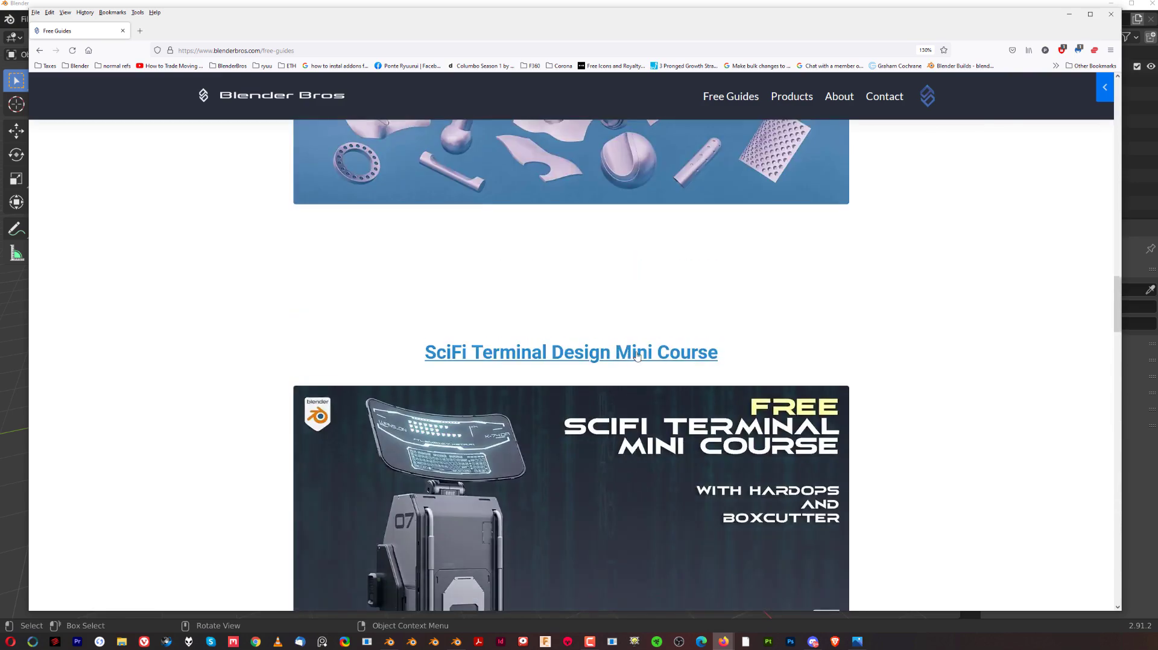
scroll(628, 346, up, 10)
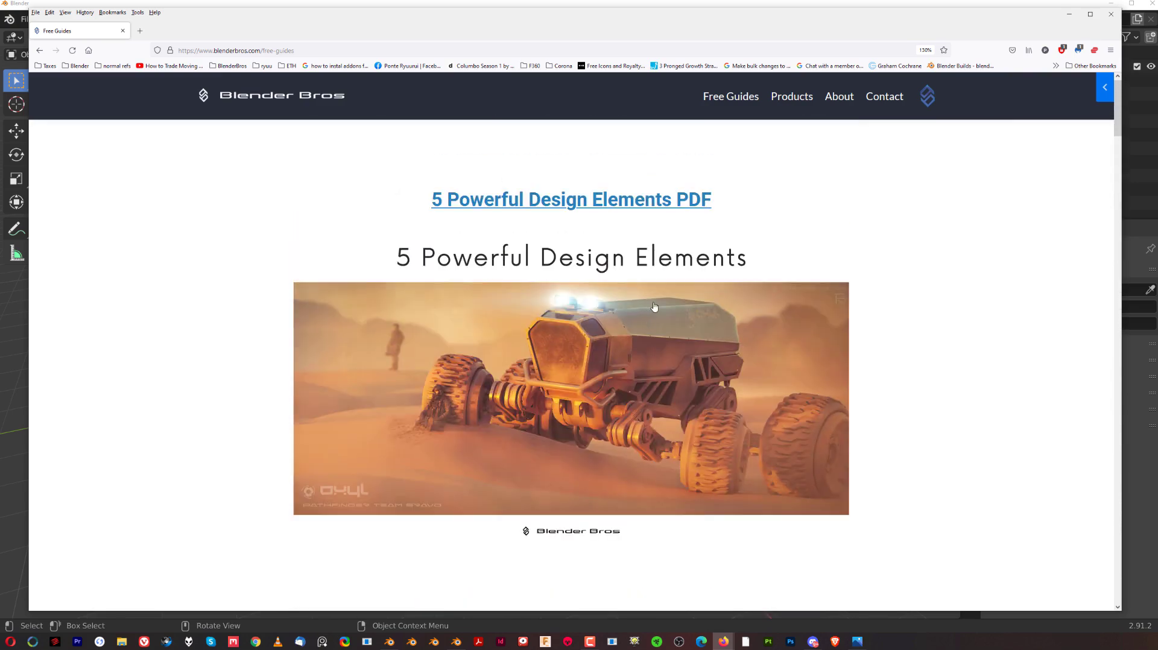
click(1069, 13)
click(955, 71)
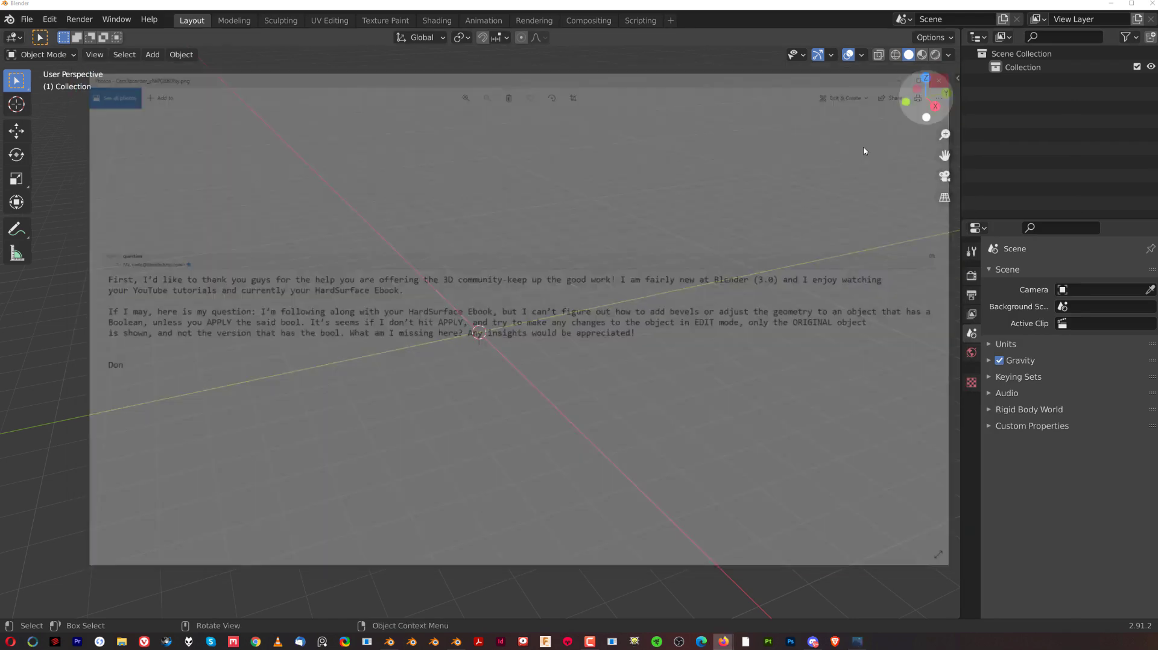
- Turn on the Screencast Keys display for the 3D viewport and hide its settings again
middle_drag(530, 315, 531, 338)
key(n)
click(953, 159)
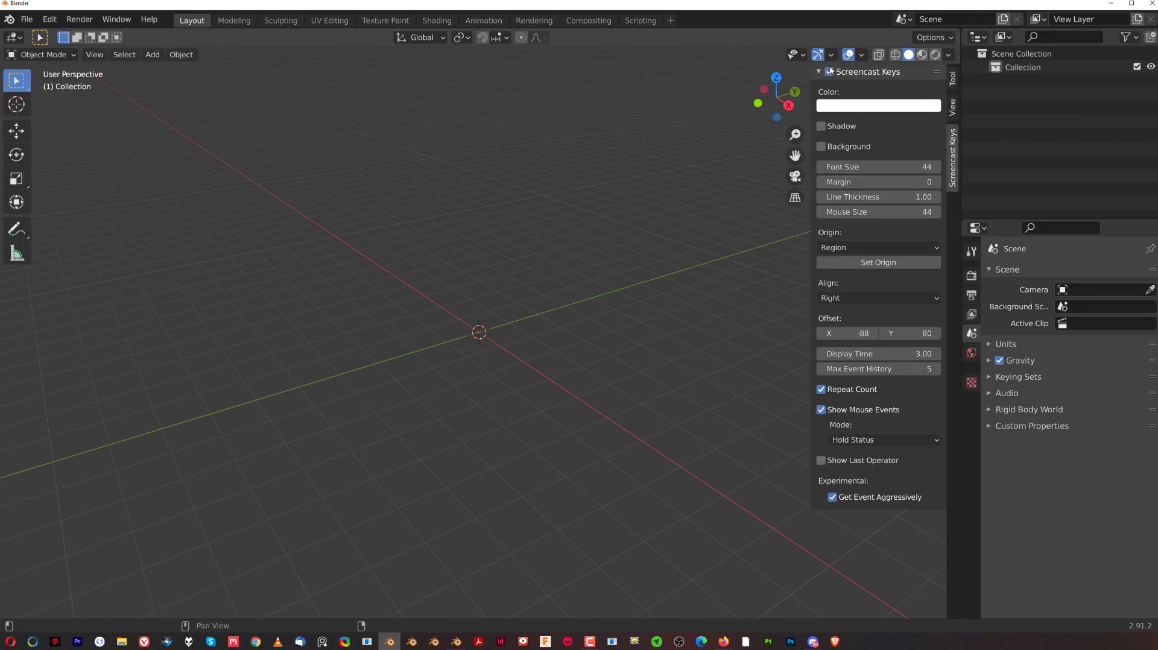
key(n)
middle_drag(382, 414, 537, 302)
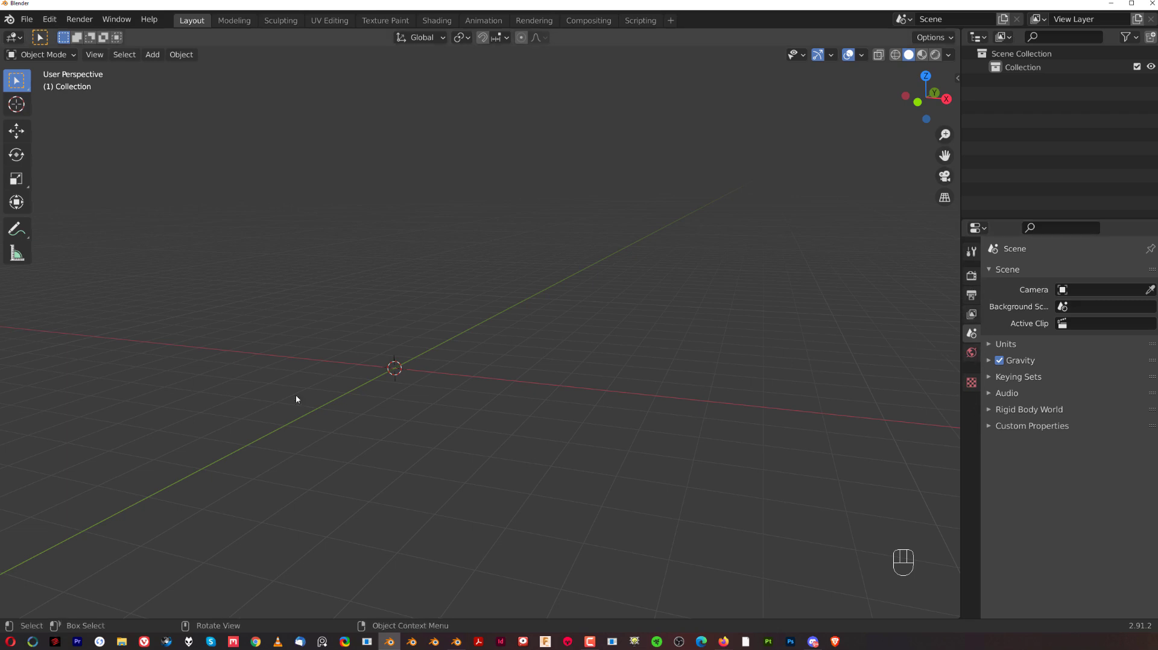
- Add a cube mesh at the origin and show its modifier properties
key(shift+a)
mouse_move(585, 309)
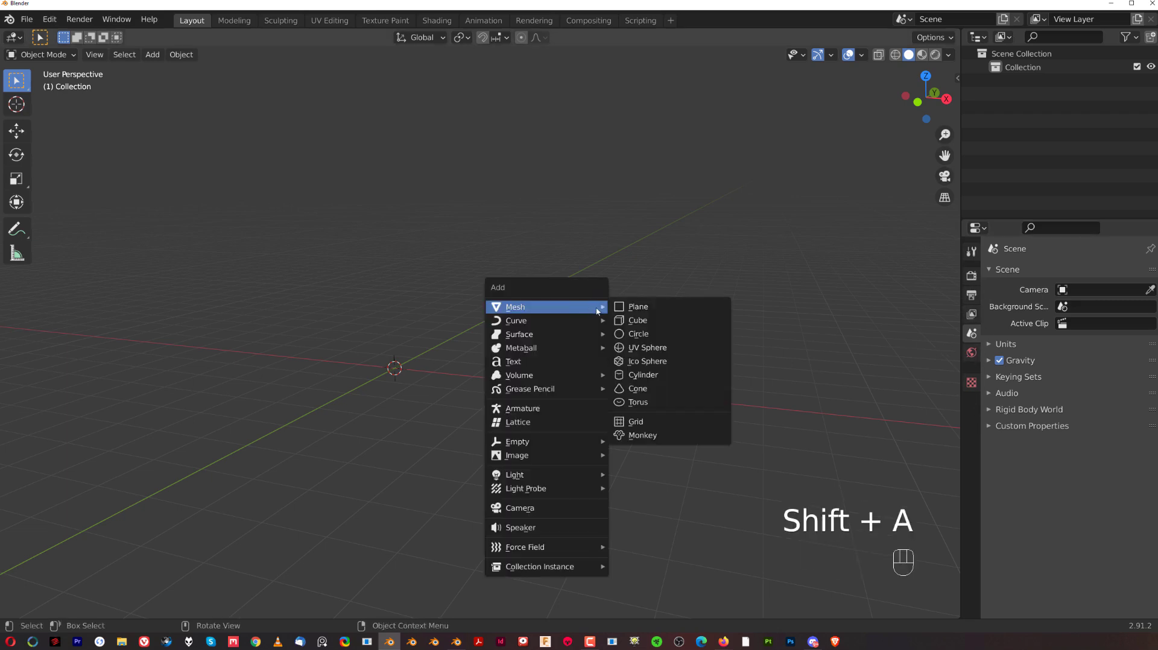
click(638, 320)
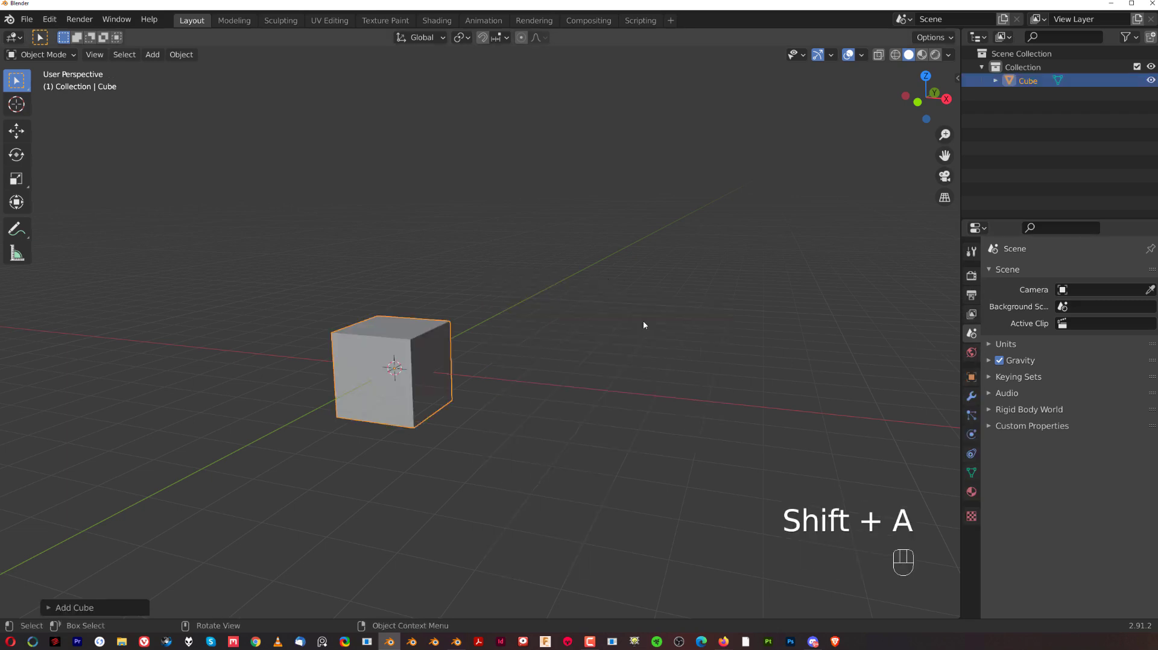
click(971, 396)
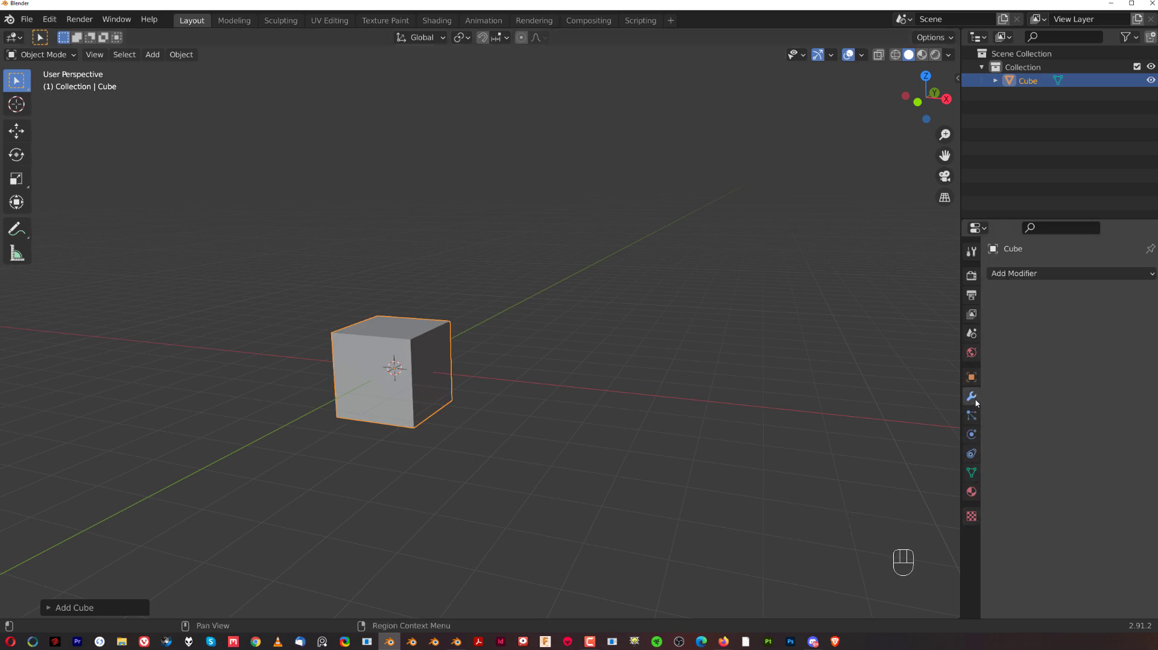
click(1038, 272)
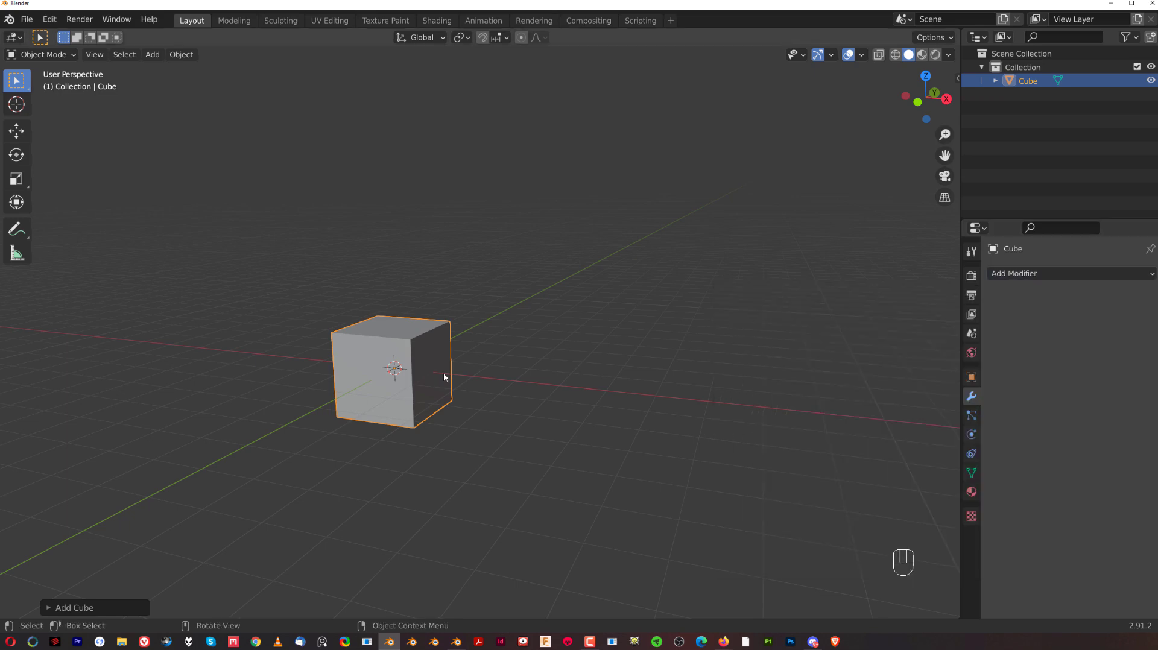
click(1046, 274)
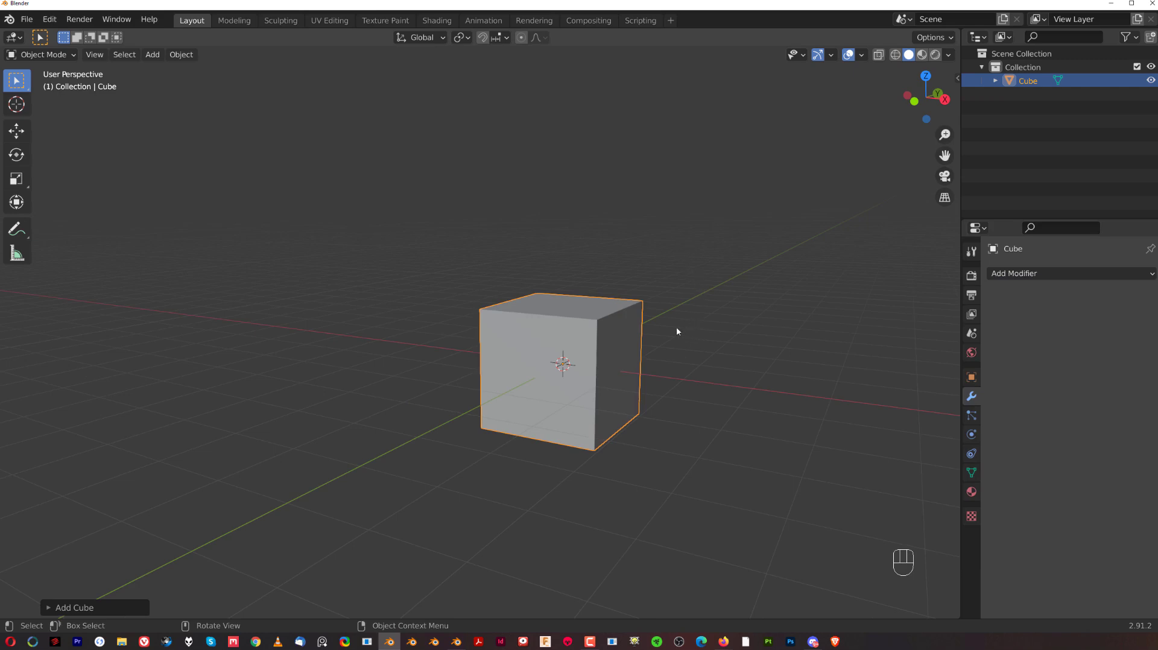
- Enable Cavity in the solid viewport shading to highlight the cube's edges
shift+middle_drag(636, 332, 573, 328)
mouse_move(605, 331)
middle_down()
mouse_move(577, 344)
mouse_move(652, 331)
mouse_move(605, 320)
middle_up()
scroll(578, 344, up, 1)
middle_drag(340, 378, 518, 309)
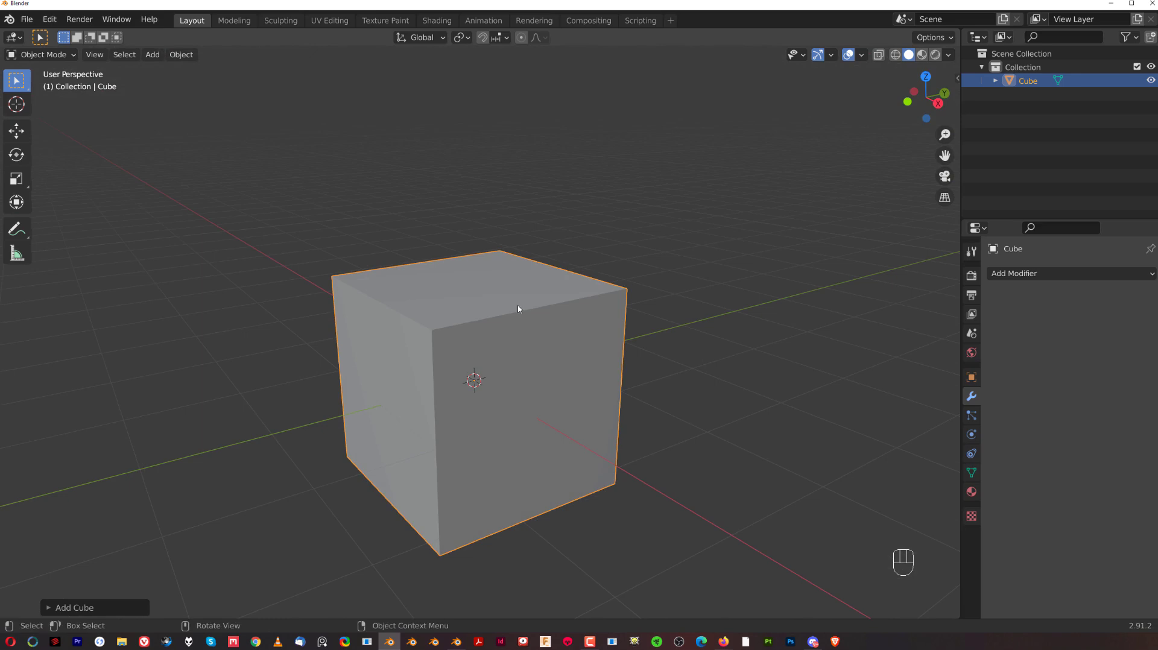
click(950, 60)
click(869, 360)
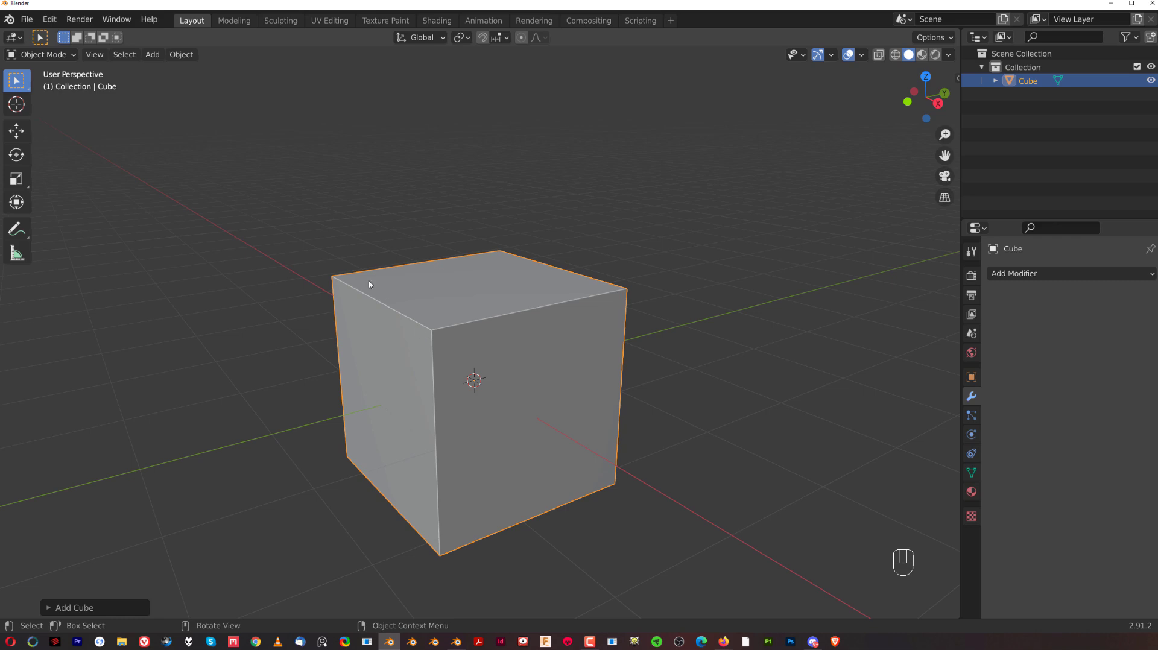
middle_drag(473, 409, 566, 375)
middle_drag(595, 335, 673, 277)
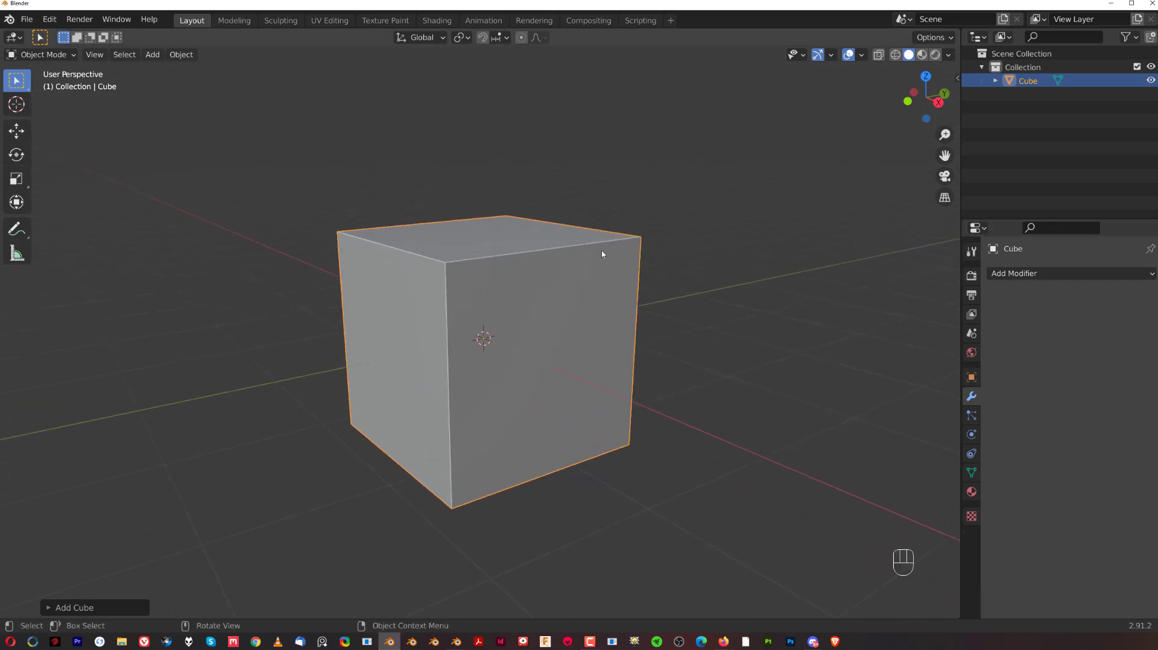
- Add a Bevel modifier to the cube and inspect the bevelled edges up close
click(1048, 275)
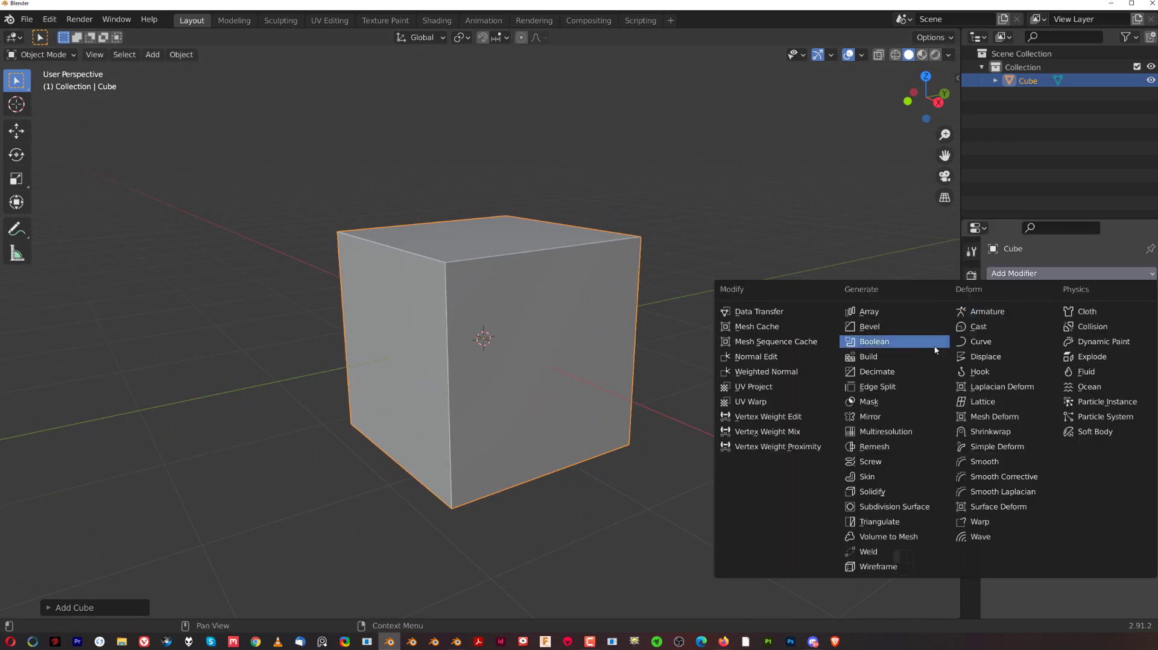
click(874, 326)
shift+middle_drag(597, 273, 430, 300)
scroll(610, 288, up, 2)
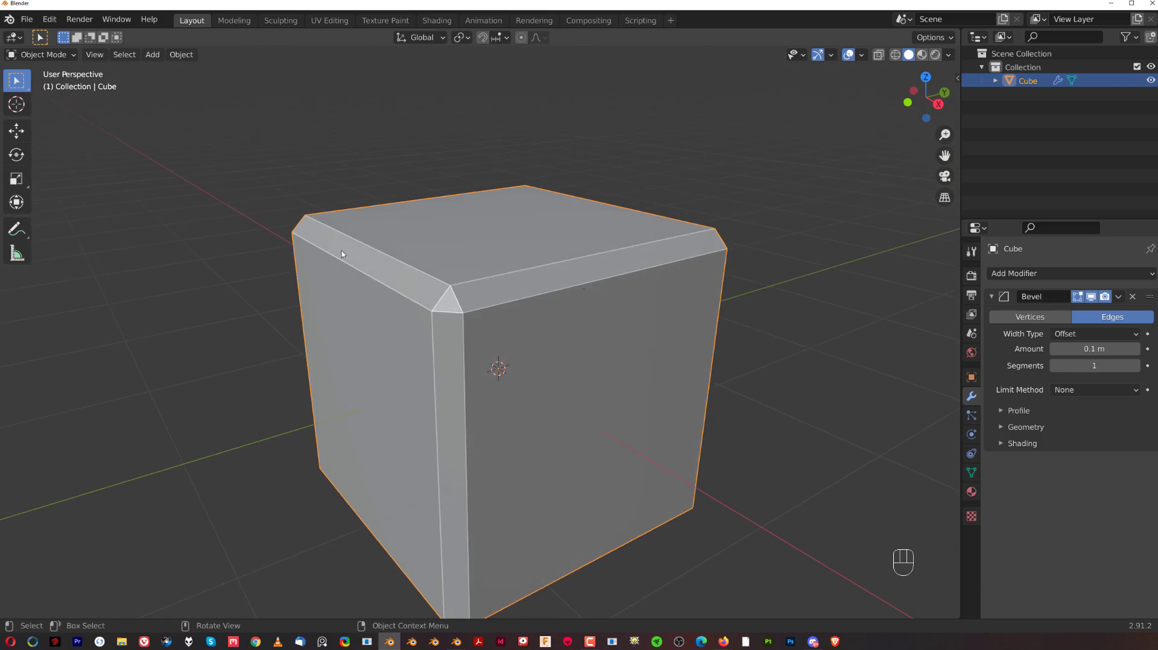
mouse_move(597, 348)
middle_down()
mouse_move(672, 344)
mouse_move(615, 353)
mouse_move(609, 331)
middle_up()
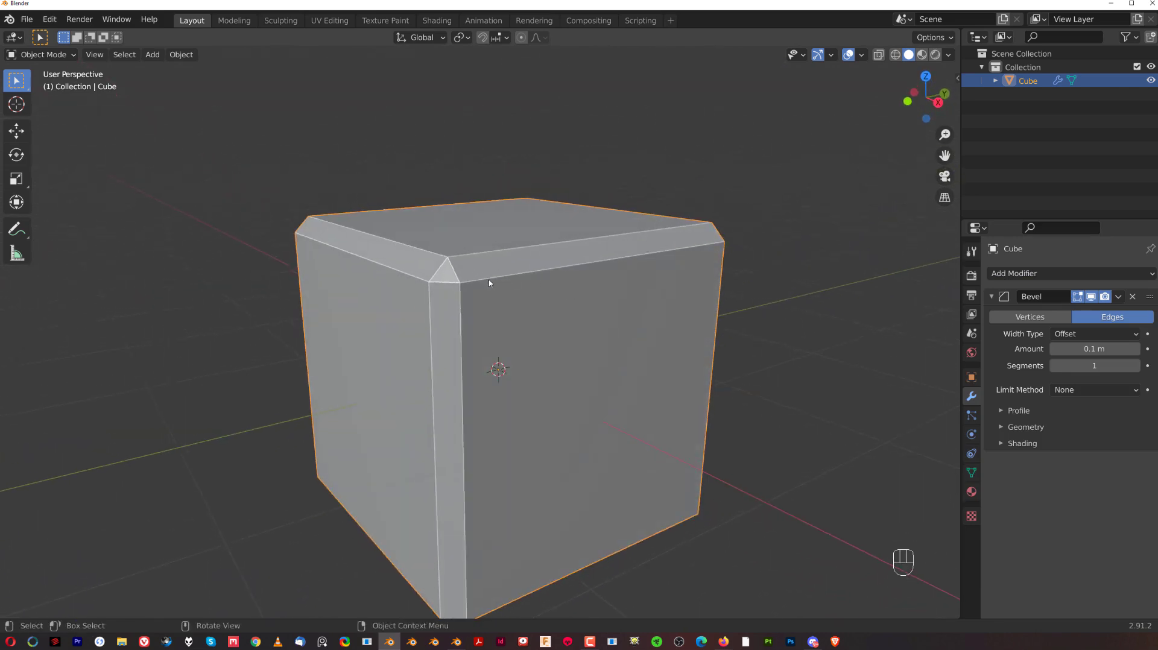
middle_drag(451, 354, 533, 239)
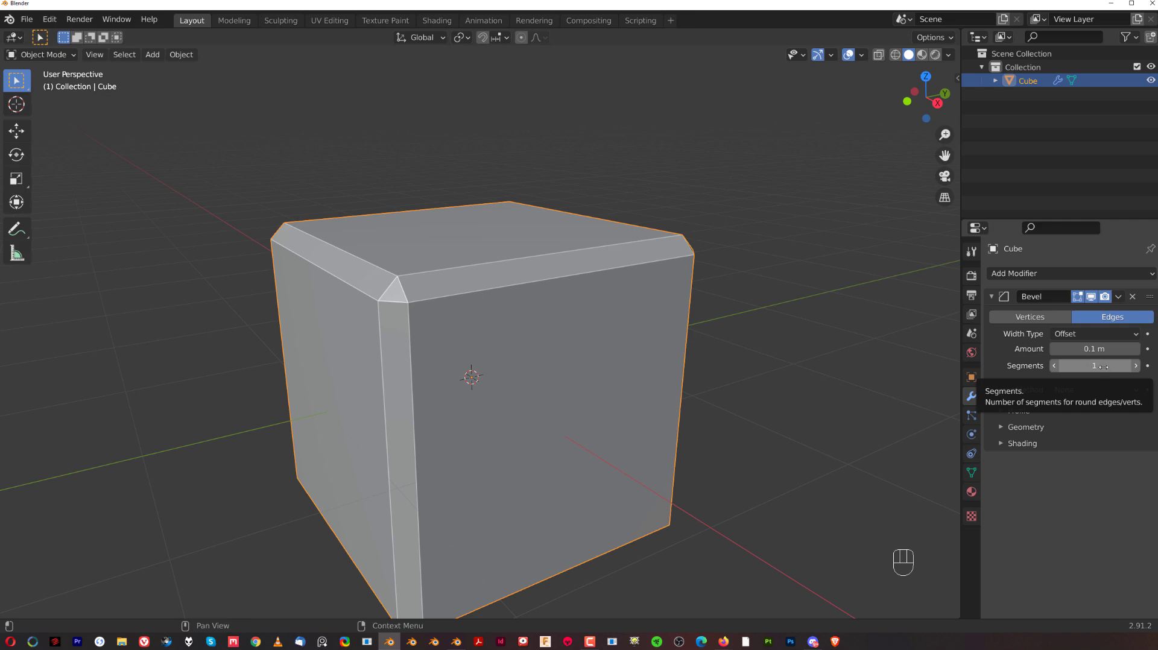
- Set the cube's Bevel modifier to 3 segments and inspect the rounded edges
click(1137, 365)
click(1137, 365)
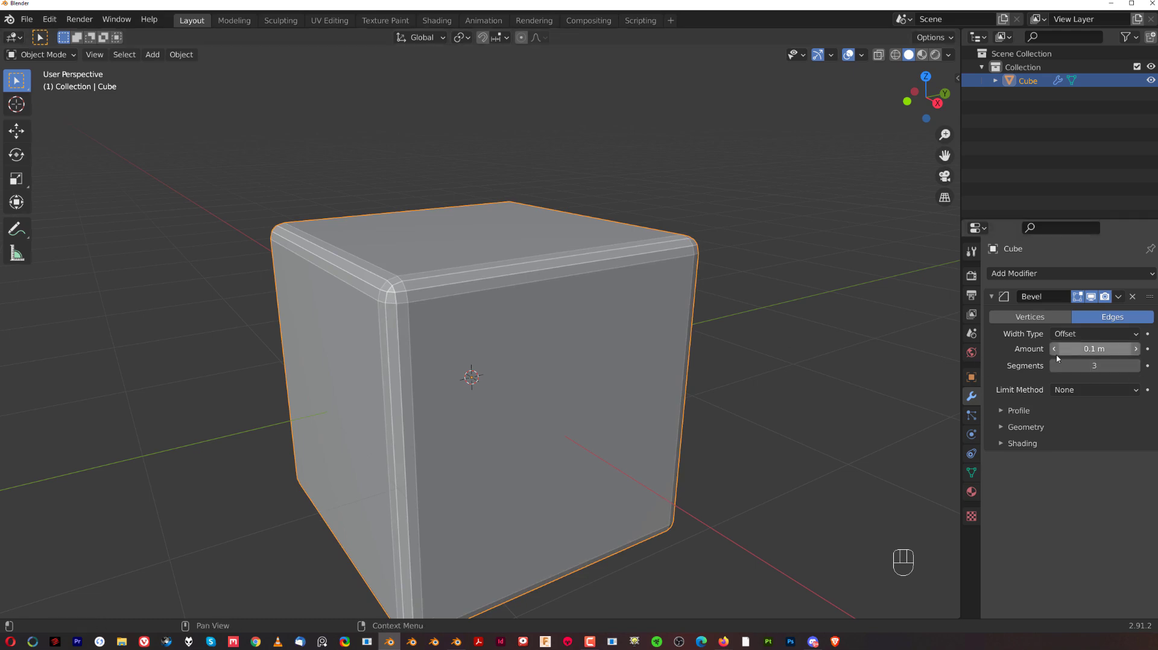
key(shift)
shift+middle_drag(676, 310, 705, 269)
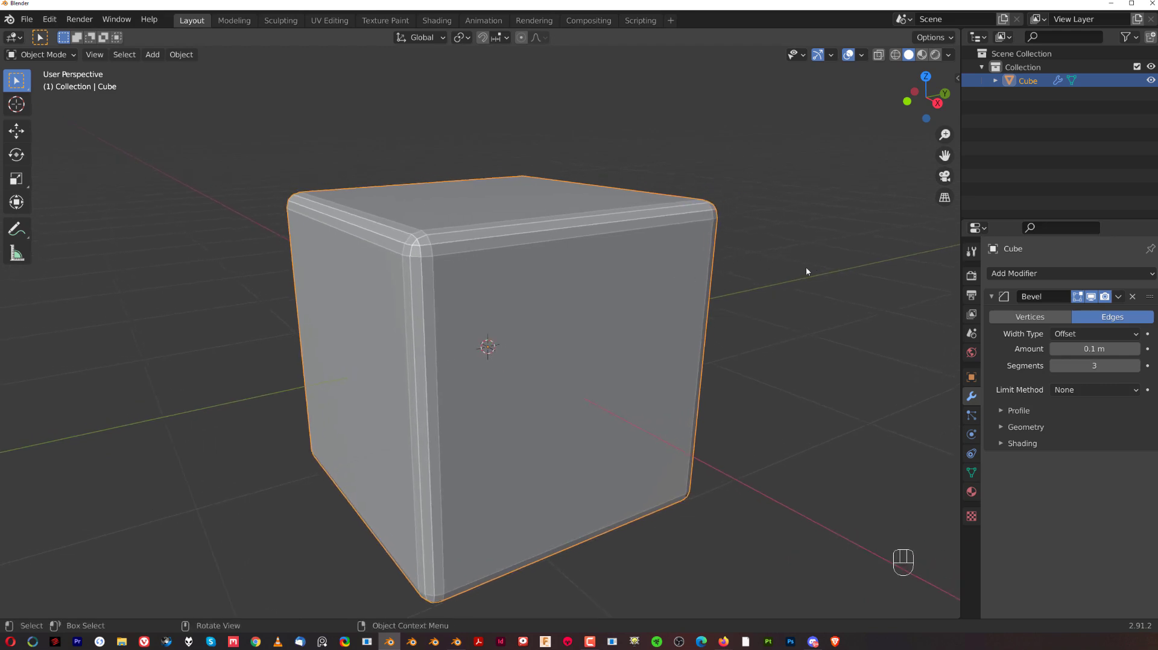
key(shift)
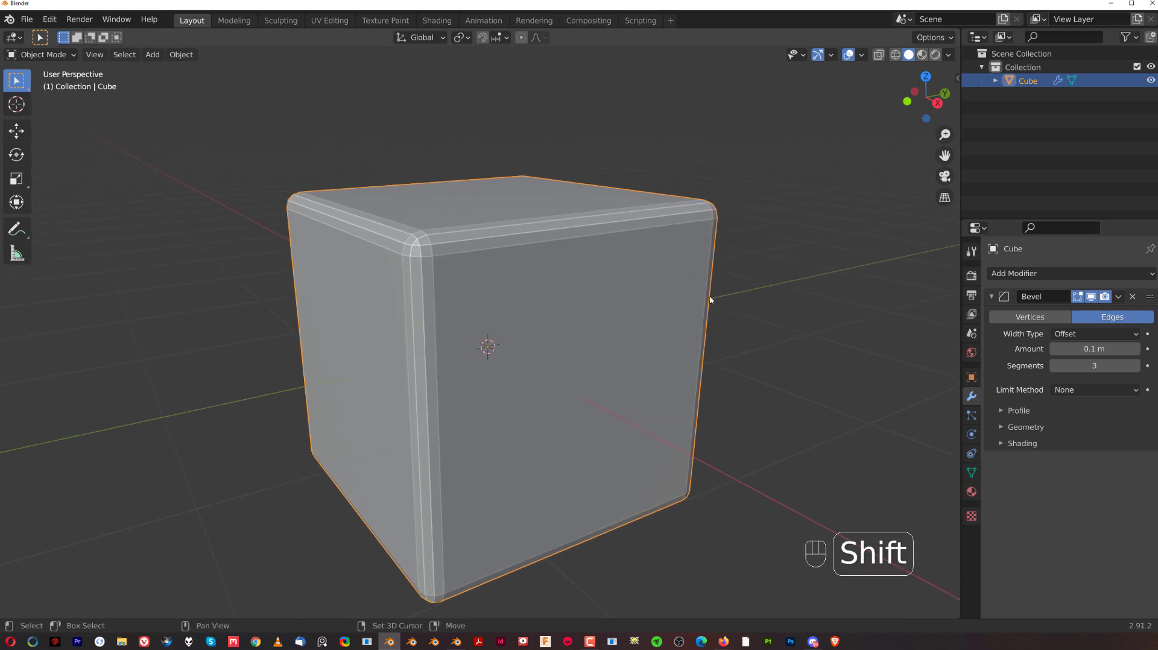
shift+middle_drag(703, 300, 711, 294)
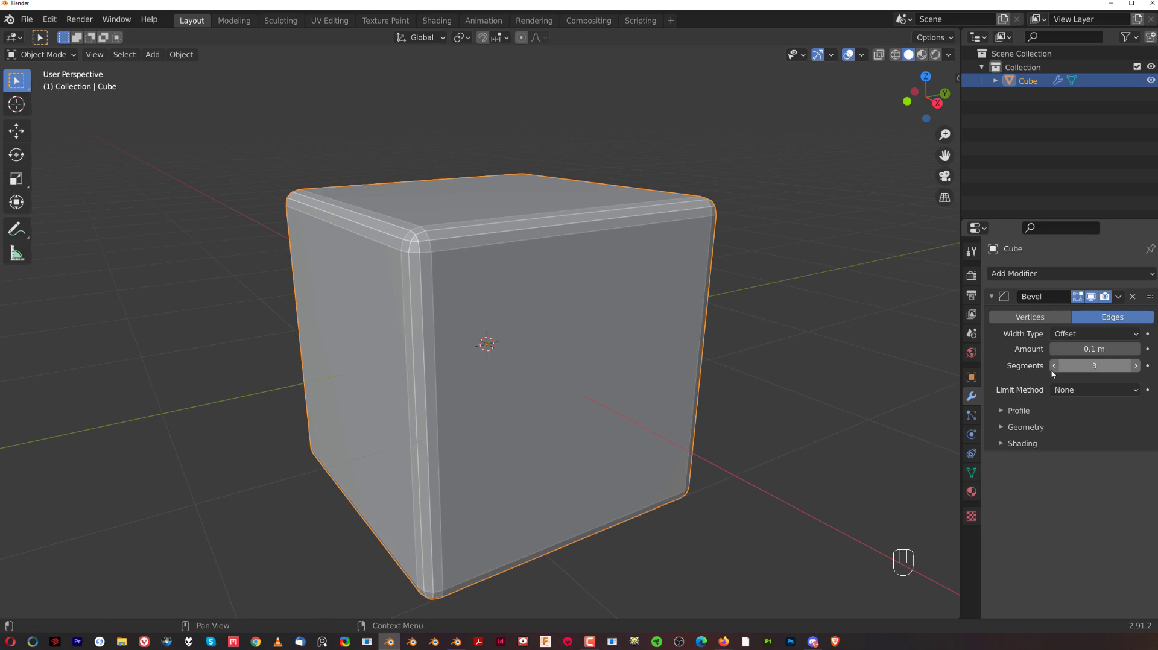
shift+middle_drag(659, 258, 672, 259)
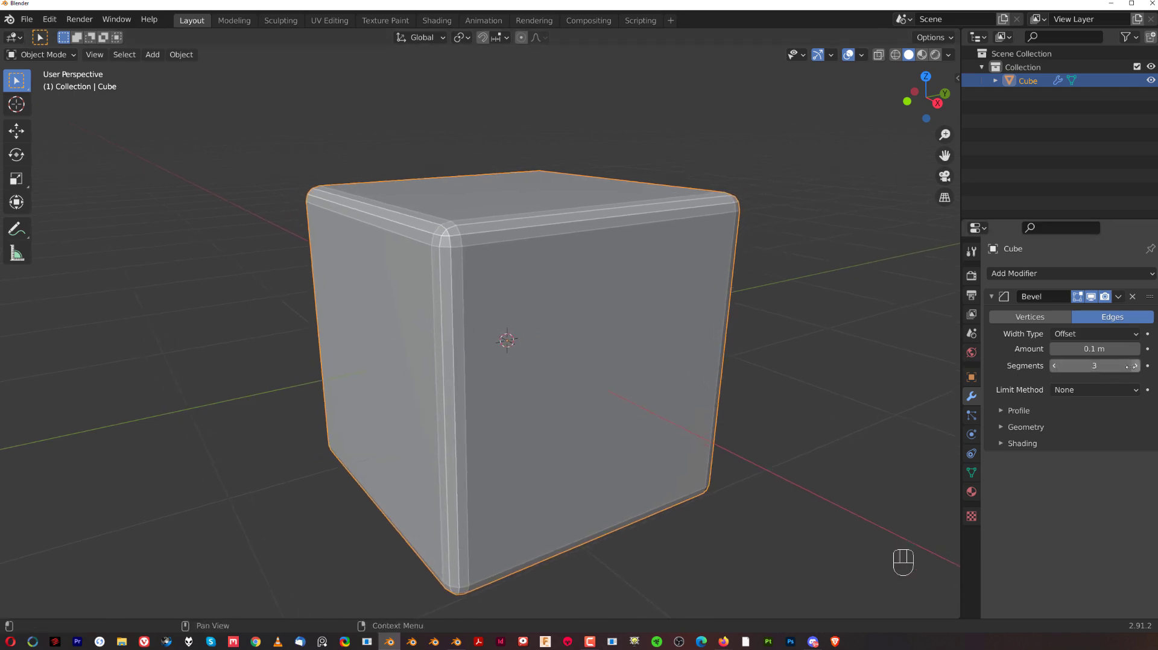
- Reduce the cube's Bevel modifier amount to 0.034 m
shift+middle_drag(711, 302, 693, 288)
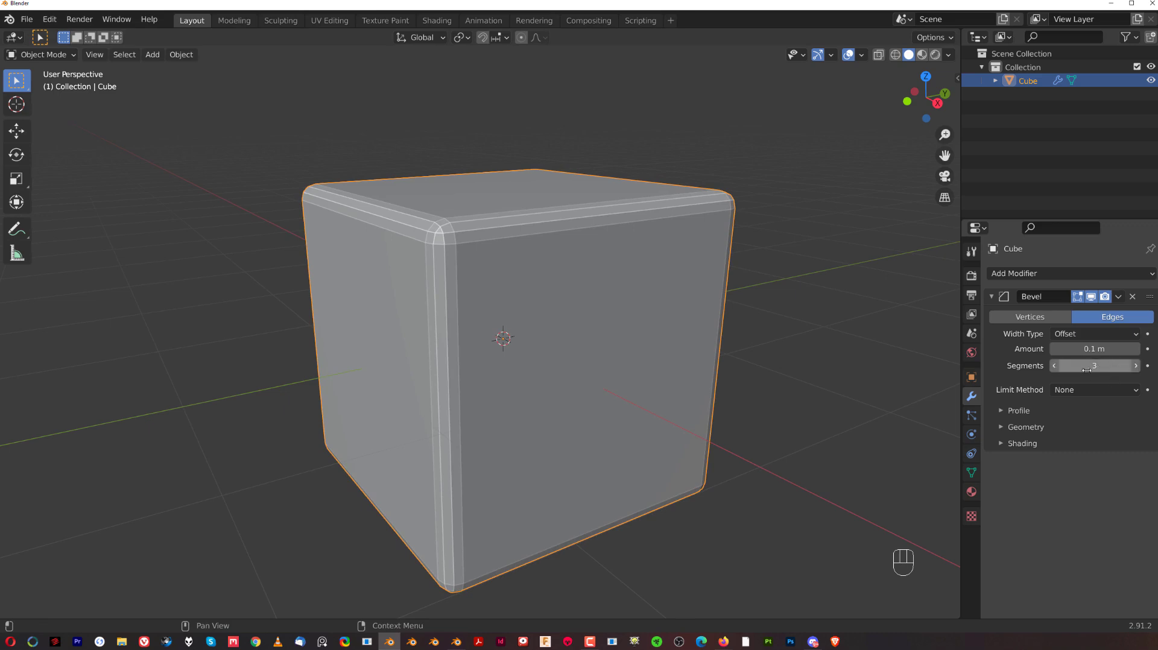
shift+middle_drag(711, 316, 703, 307)
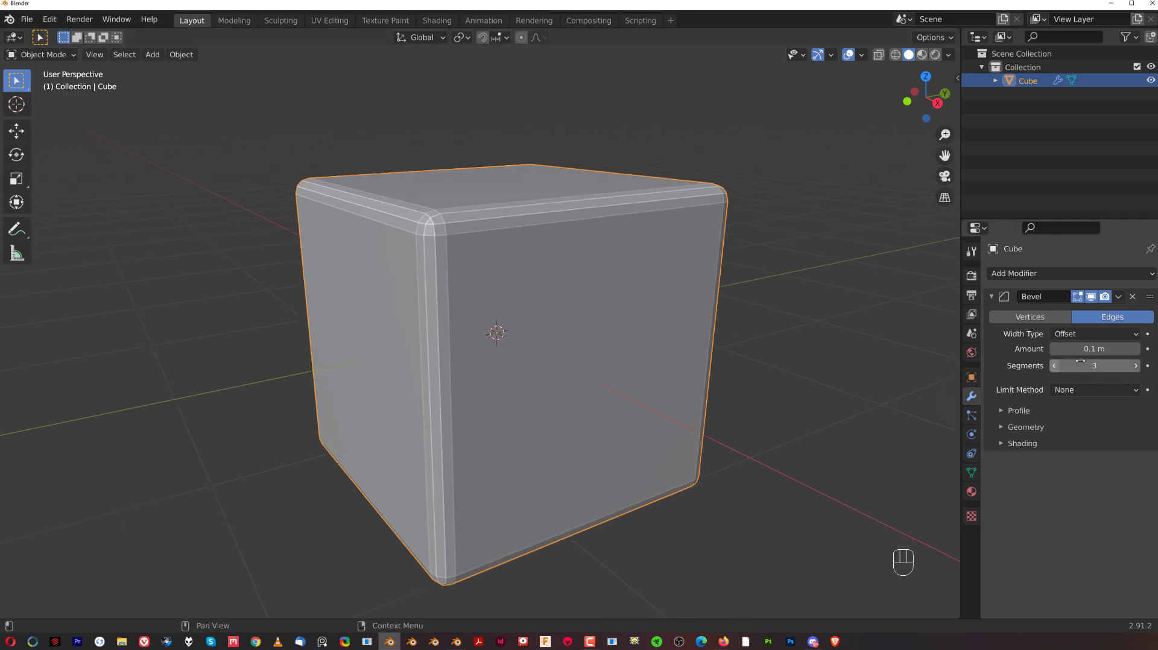
shift+middle_drag(615, 245, 622, 251)
drag(1086, 352, 1089, 351)
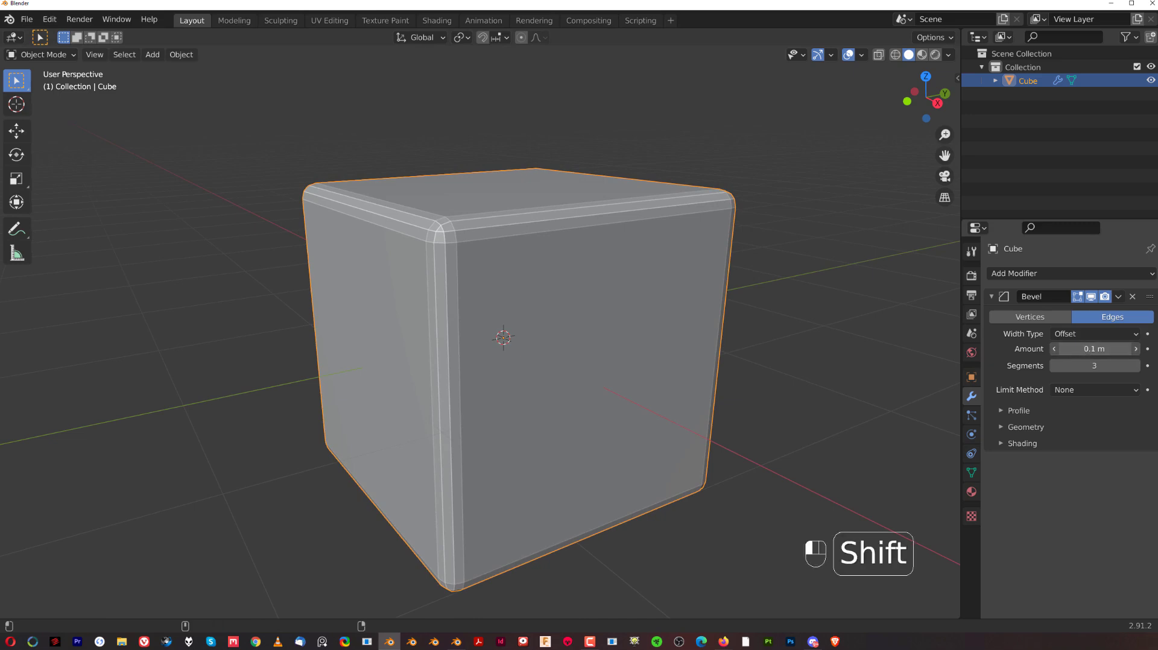
shift+drag(1088, 351, 1053, 350)
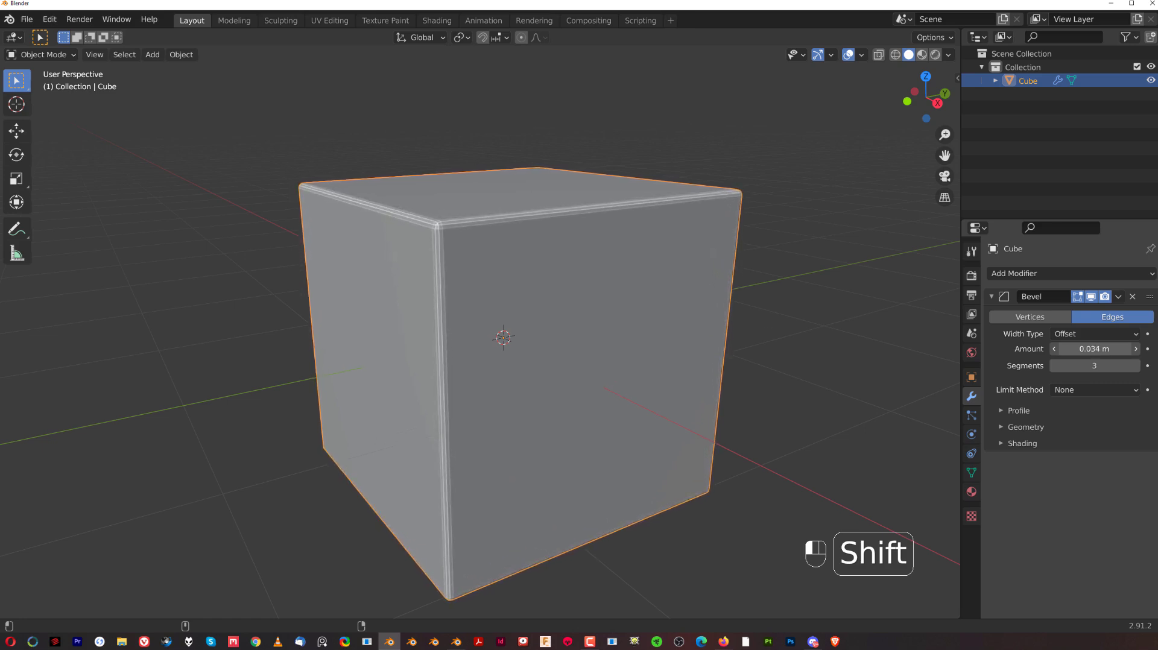
- Examine the cube's narrow bevelled edges and near corner up close
middle_drag(676, 259, 645, 297)
scroll(699, 280, up, 1)
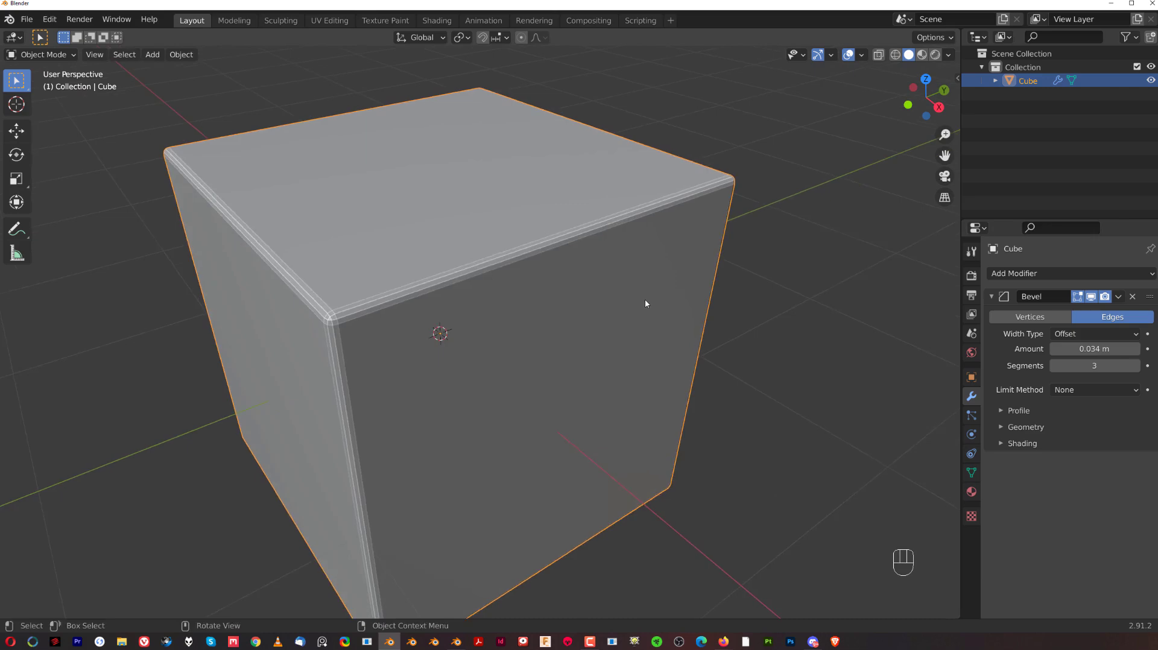
scroll(603, 294, up, 1)
shift+middle_drag(540, 287, 578, 377)
scroll(619, 307, down, 1)
scroll(614, 336, up, 1)
scroll(662, 369, up, 2)
shift+middle_drag(716, 379, 699, 363)
scroll(699, 363, down, 1)
scroll(699, 364, down, 2)
shift+middle_drag(627, 321, 602, 262)
- Shade the cube smooth and enable Auto Smooth at 30° in its normals, then return to its modifier properties
right_click(575, 232)
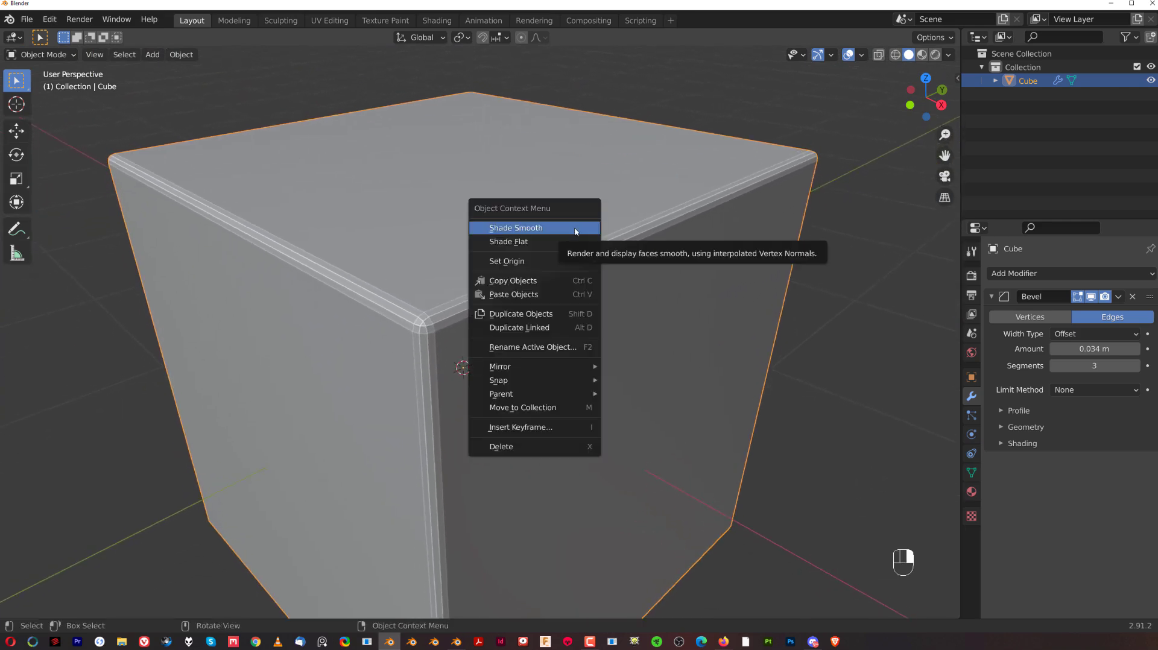
click(575, 232)
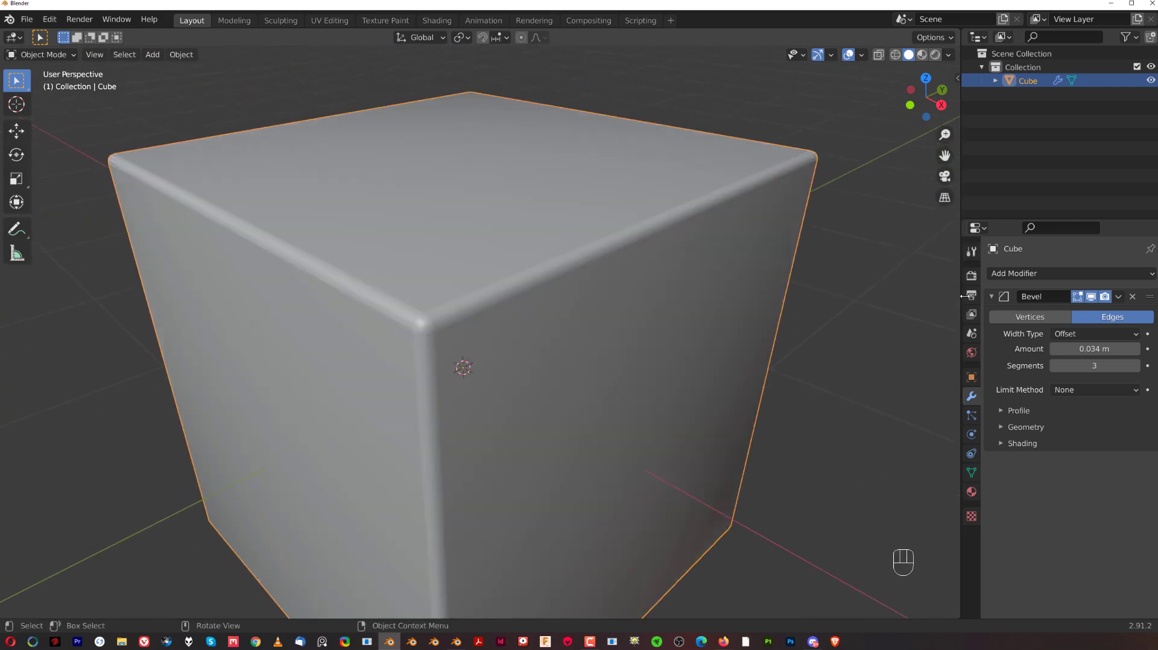
click(970, 472)
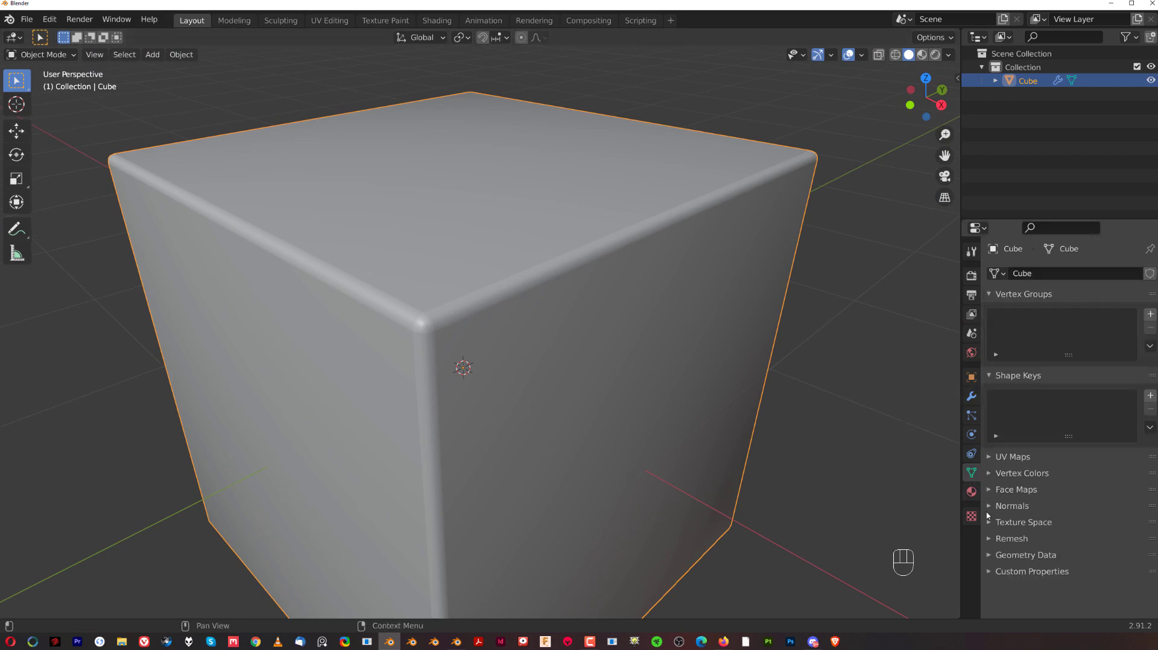
click(1004, 506)
click(1053, 526)
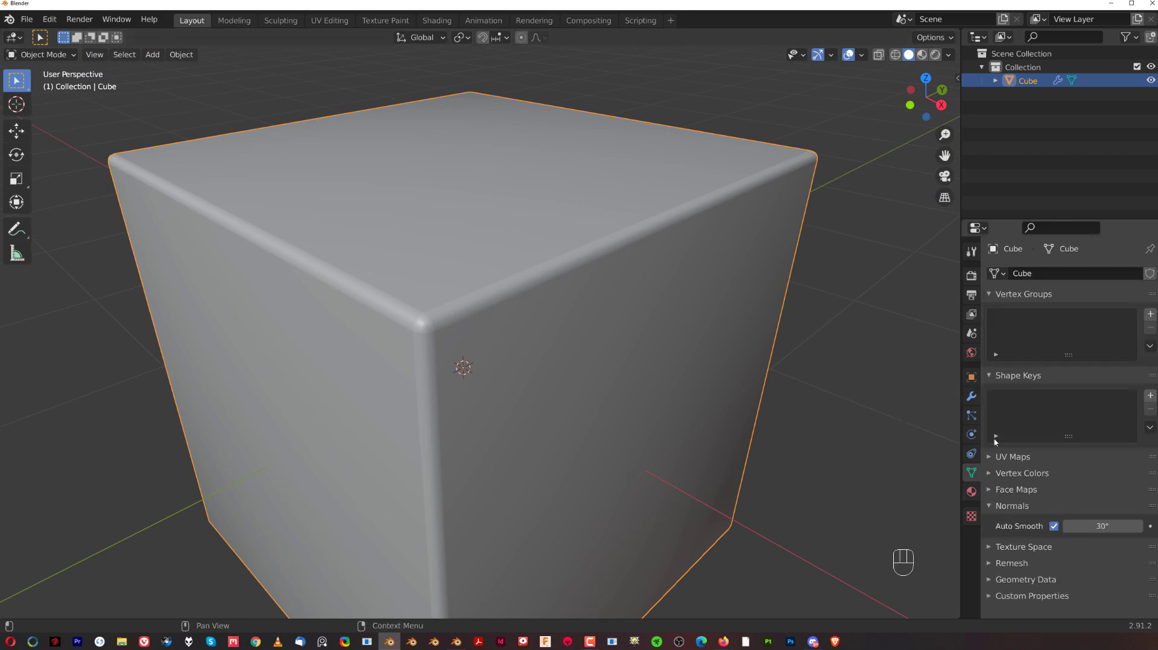
click(970, 396)
- Add a second cube mesh at the origin and scale it down slightly smaller than the bevelled cube
scroll(543, 334, down, 1)
scroll(543, 330, down, 1)
middle_drag(542, 311, 542, 256)
middle_drag(553, 258, 650, 255)
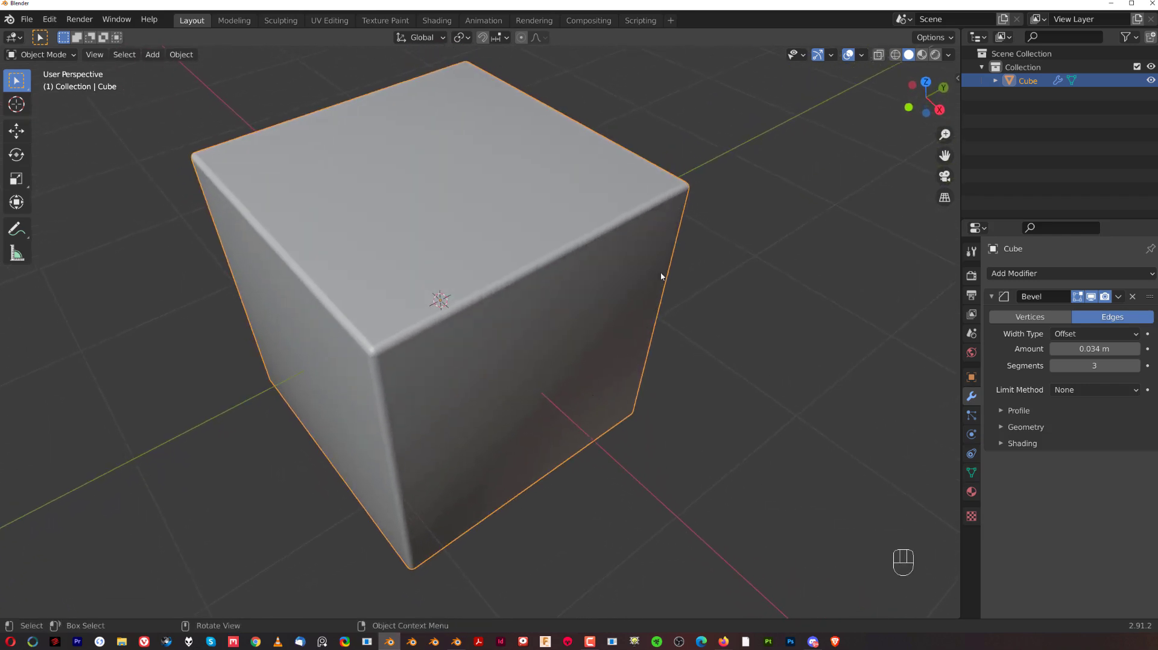
middle_drag(532, 442, 621, 361)
key(shift+a)
mouse_move(639, 313)
click(783, 330)
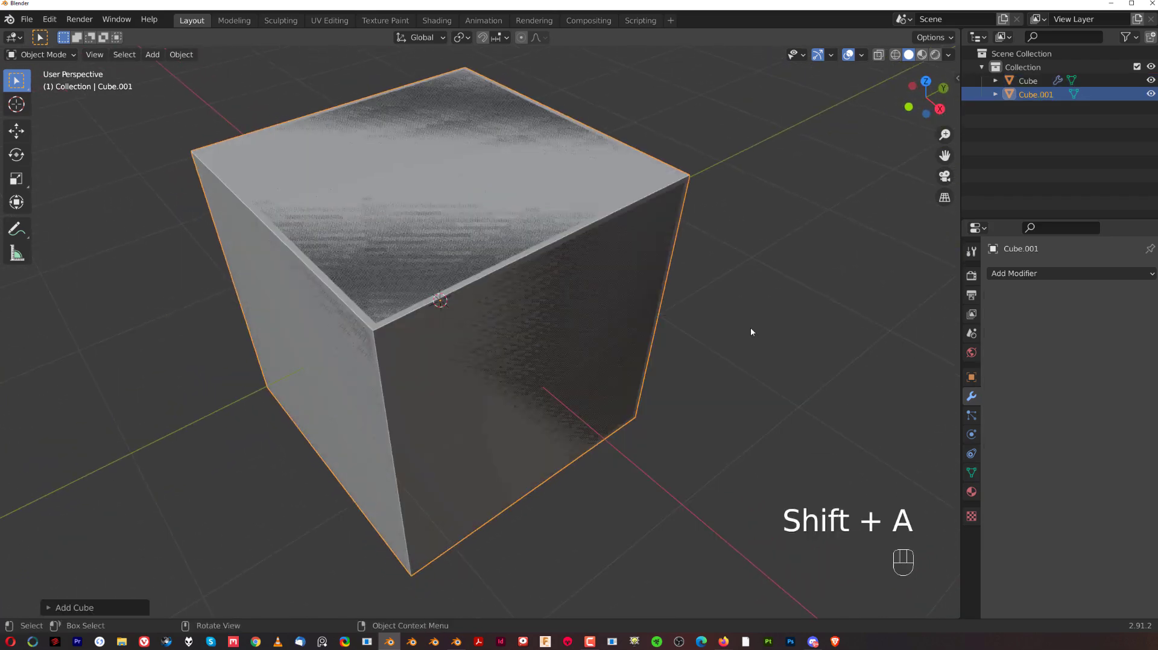
key(s)
click(736, 327)
- Move the second cube outward along X and up along Z so it overlaps the bevelled cube's upper front edge
key(g)
key(y)
key(x)
click(804, 406)
key(g)
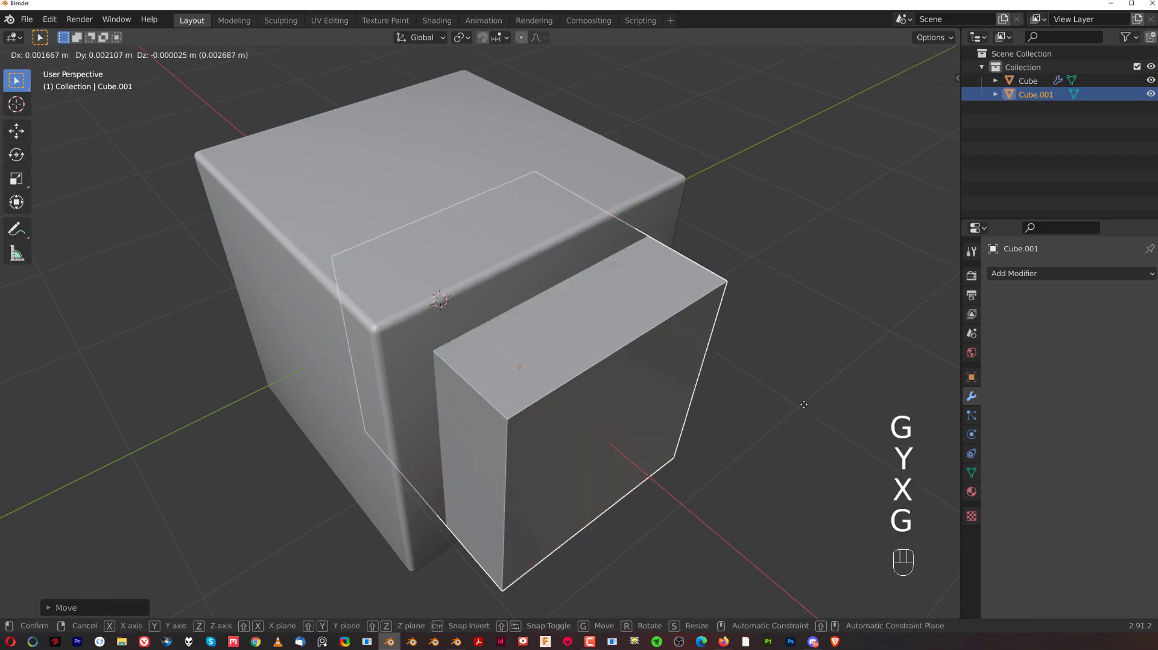
key(z)
click(400, 271)
- Search the add-on preferences for "bool" and show the details of the Bool Tool add-on
click(50, 19)
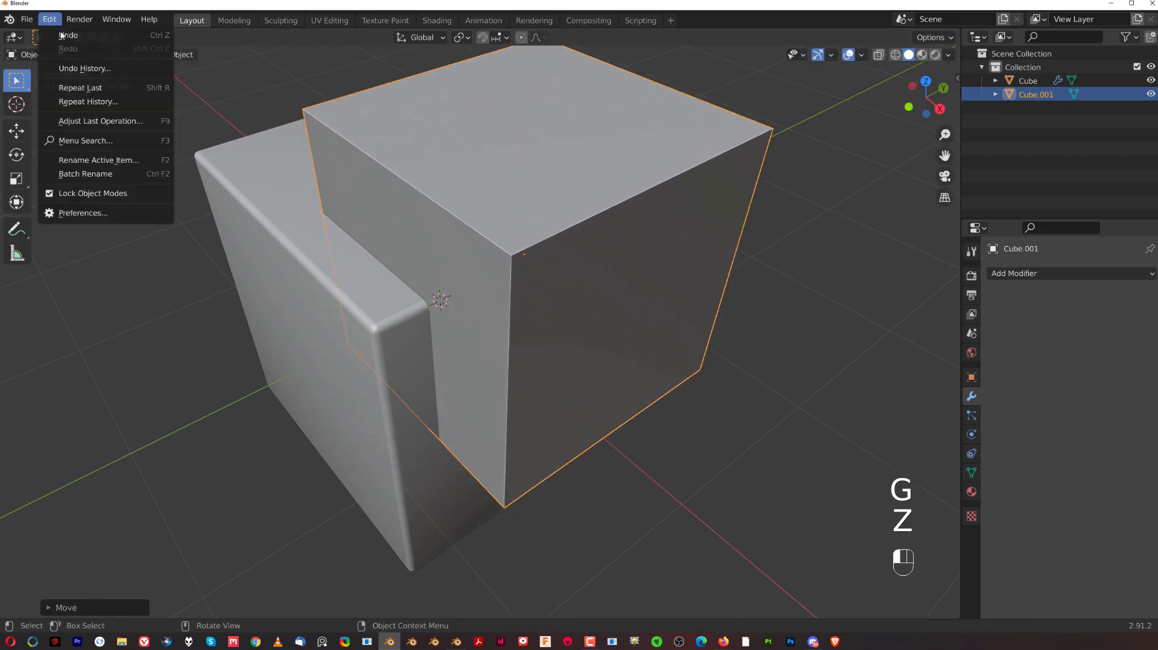
click(84, 212)
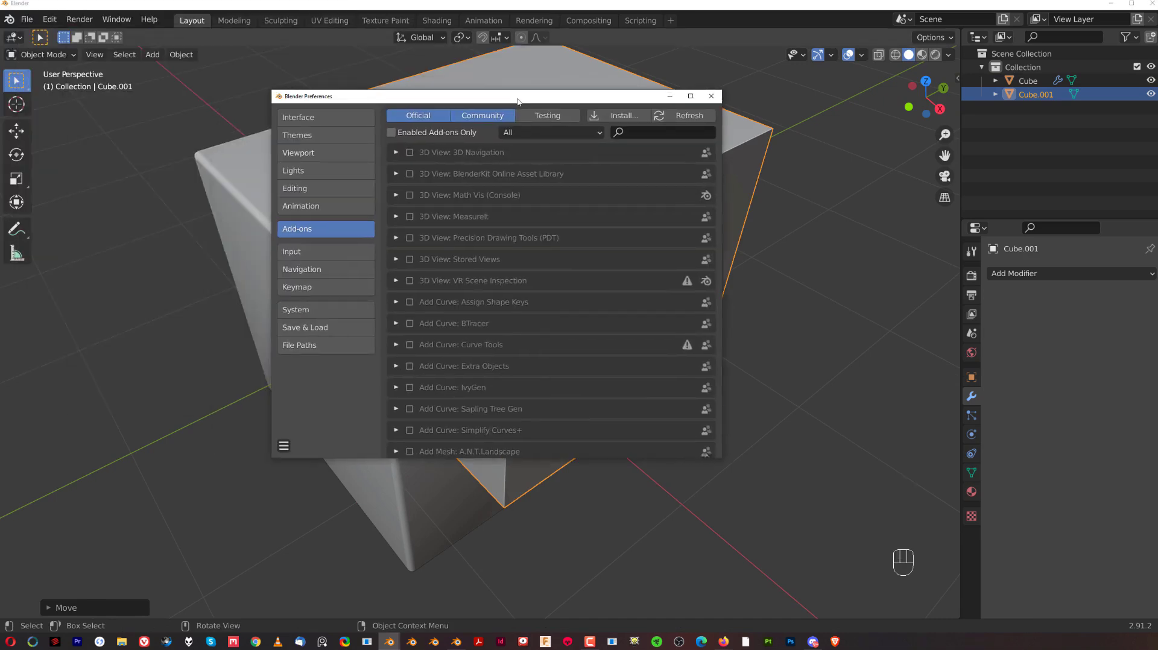
click(718, 135)
text(bool)
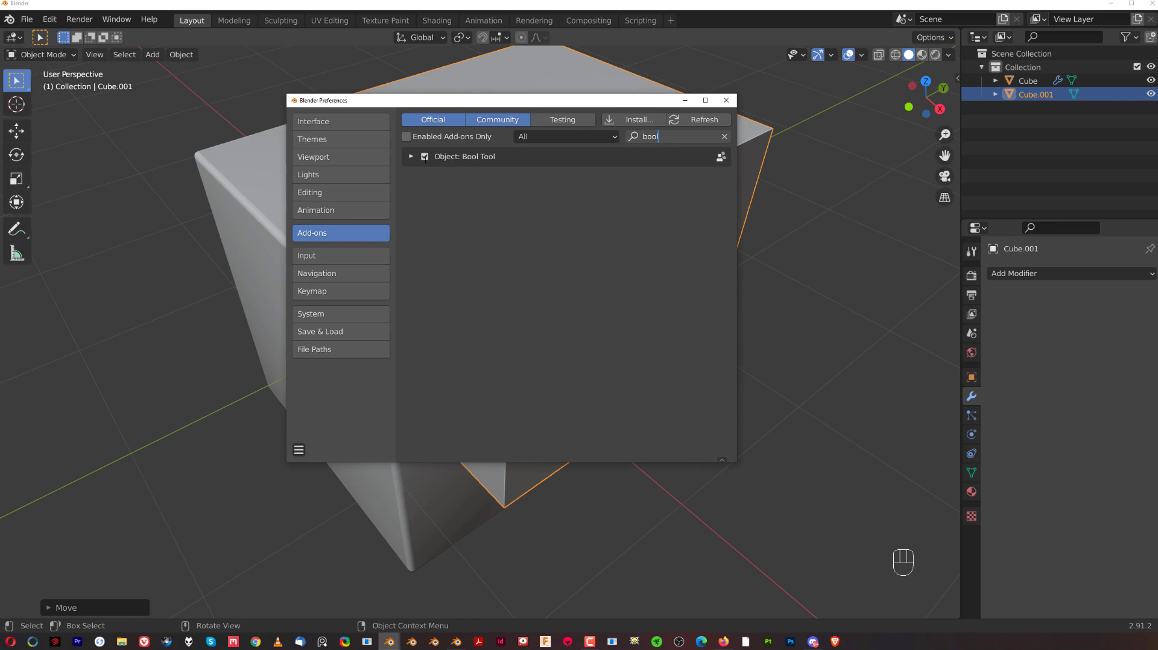
click(411, 156)
click(411, 156)
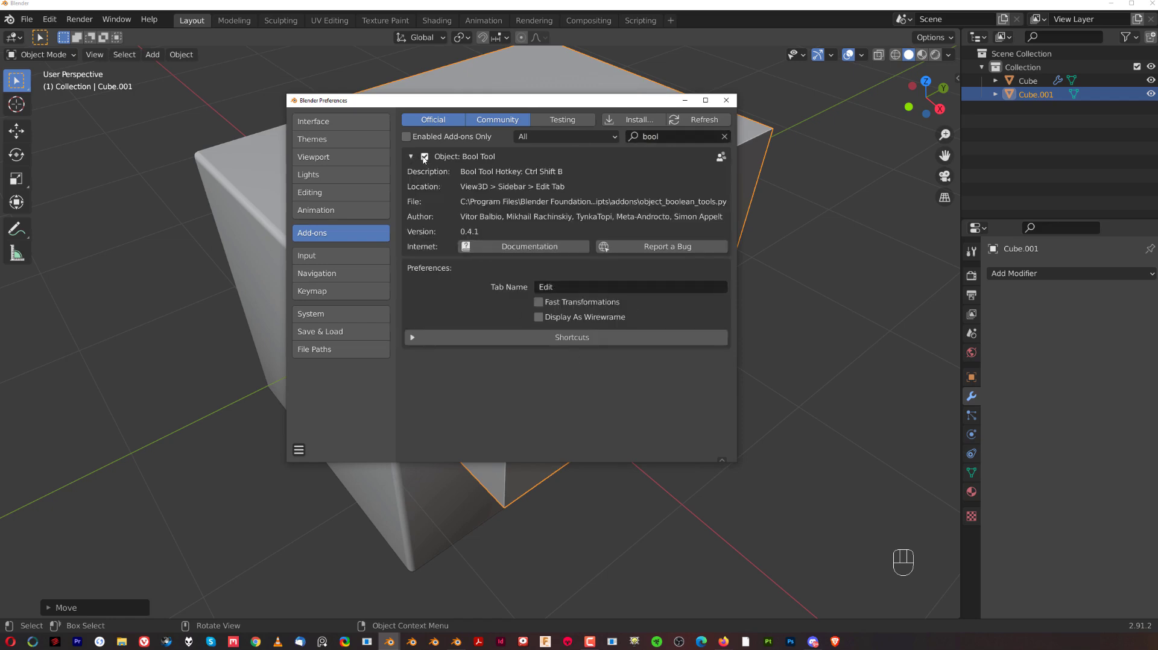
- Turn off automatic saving of the preferences, save them manually and close the preferences window
click(298, 449)
click(326, 435)
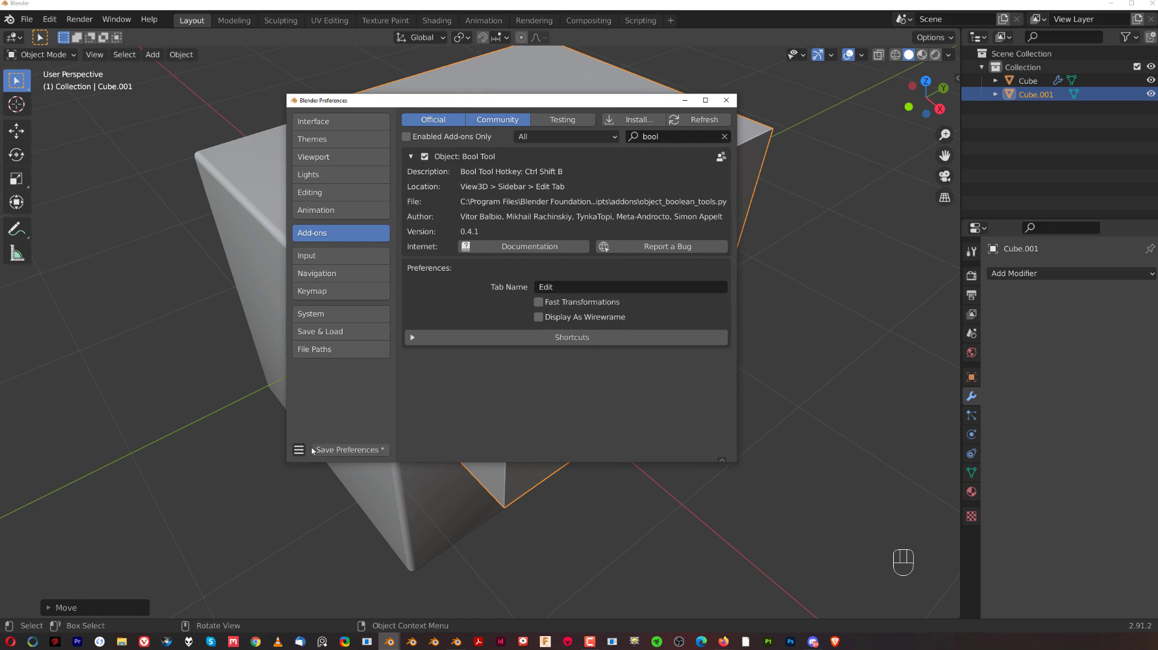
click(338, 449)
click(726, 101)
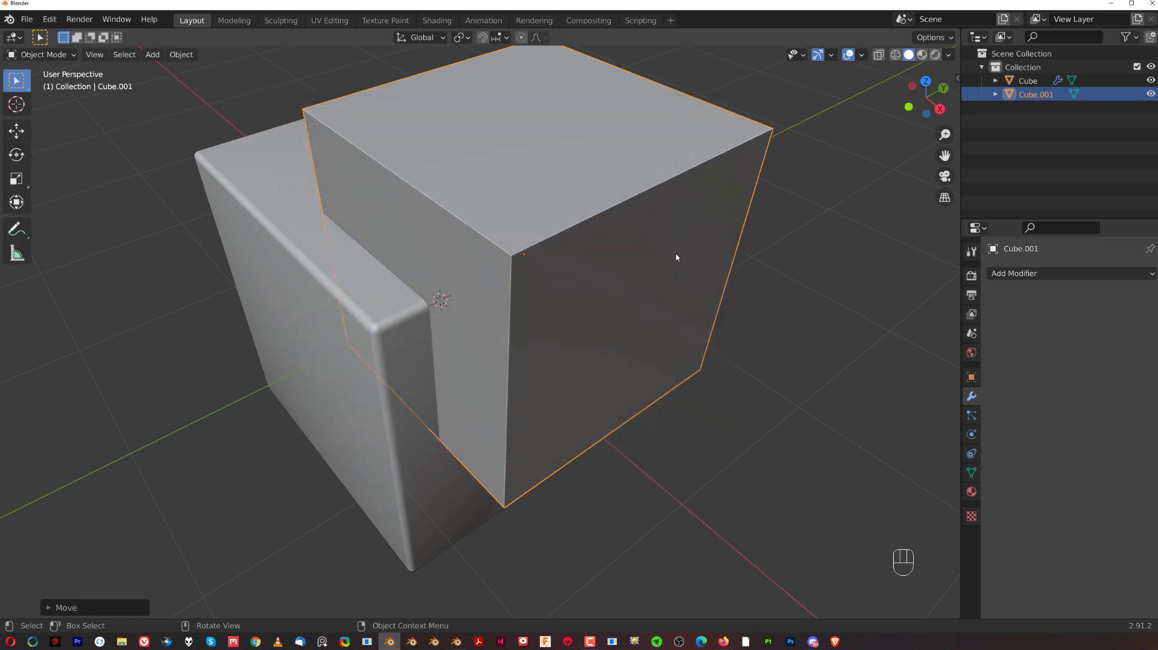
middle_drag(555, 265, 613, 248)
scroll(613, 248, down, 2)
click(573, 202)
click(580, 187)
key(g)
right_click(670, 169)
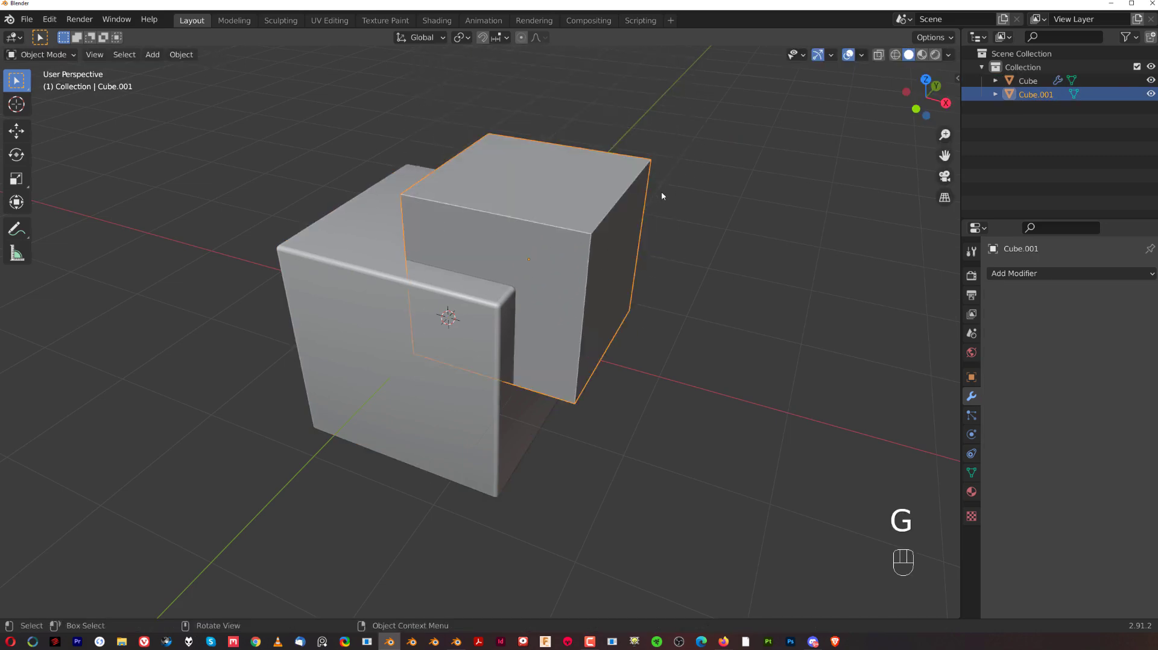
- Shade the second cube smooth and enable Auto Smooth at 30° in its normals
middle_drag(660, 197, 634, 193)
scroll(634, 193, up, 1)
right_click(620, 203)
click(622, 203)
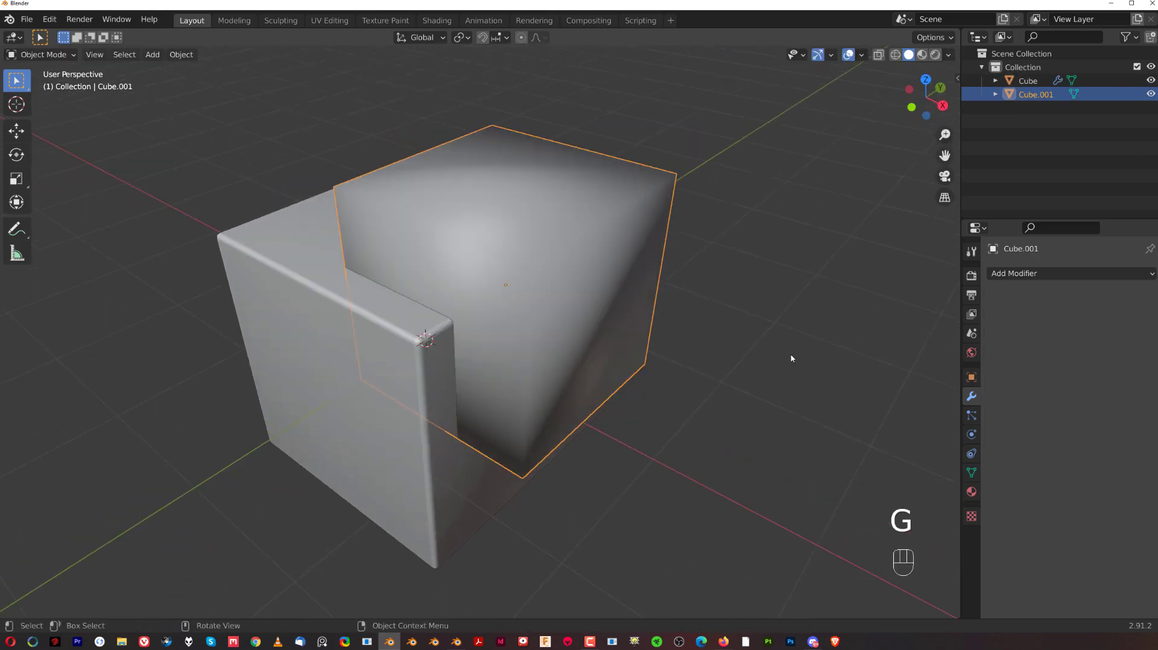
click(974, 469)
click(1053, 526)
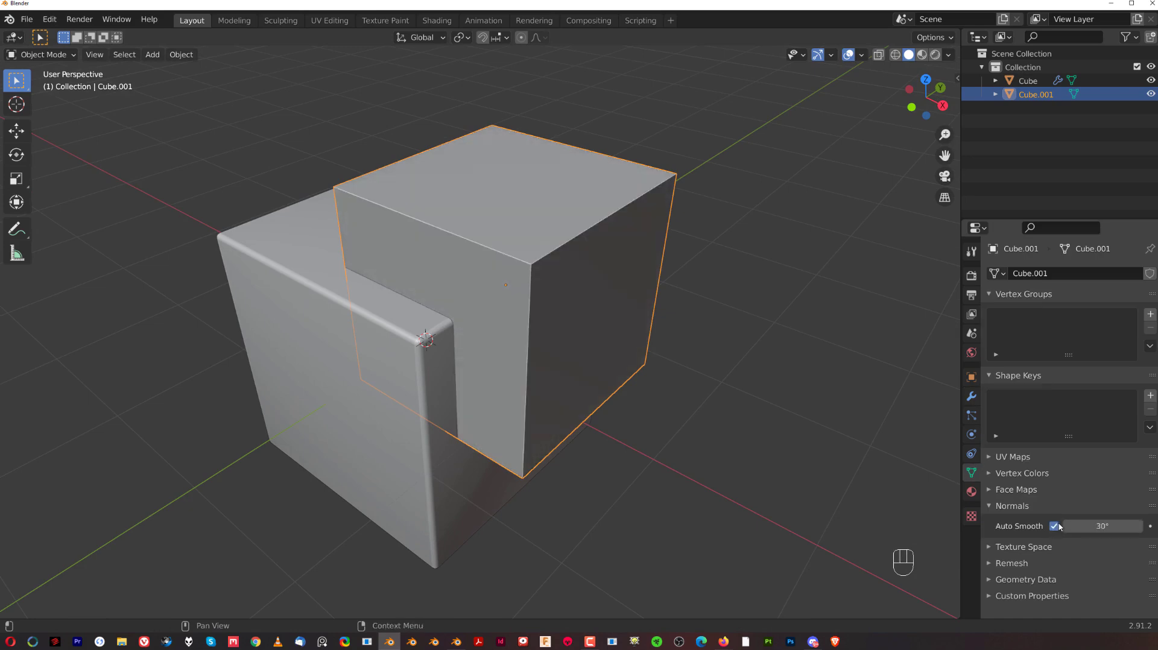
- Subtract the second cube from the bevelled cube with a Bool Tool difference and show the resulting modifier stack
middle_drag(405, 289, 437, 293)
shift+middle_drag(441, 252, 505, 272)
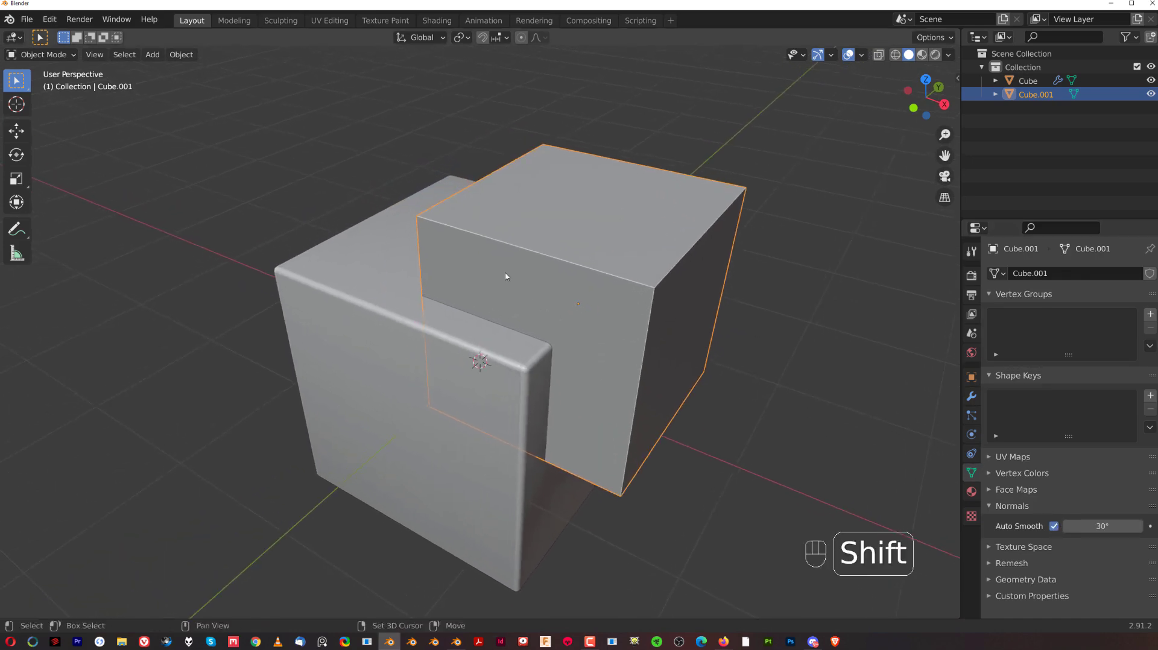
middle_drag(348, 327, 374, 280)
shift+click(375, 280)
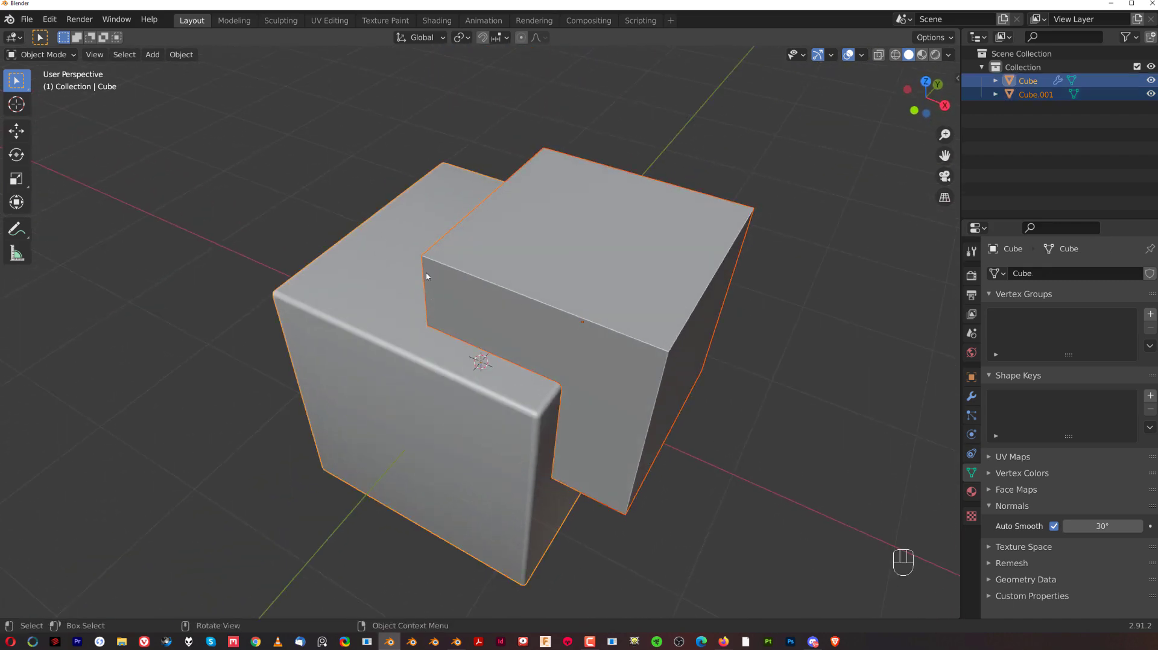
key(ctrl)
key(ctrl+KP_Subtract)
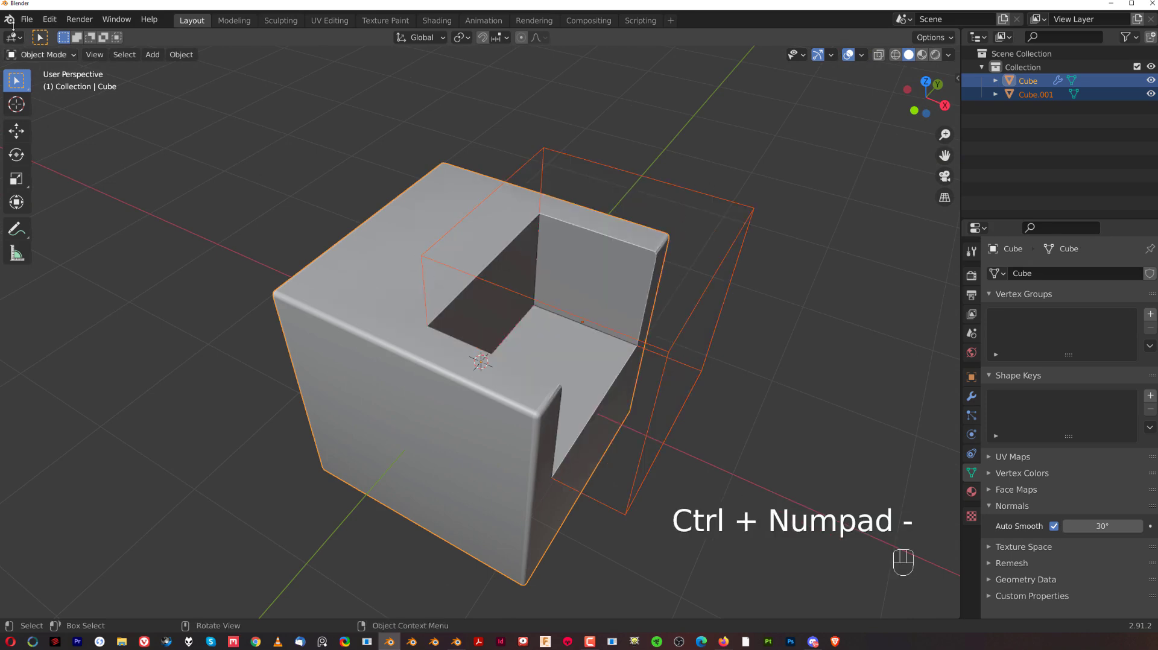
middle_drag(480, 357, 606, 269)
click(971, 396)
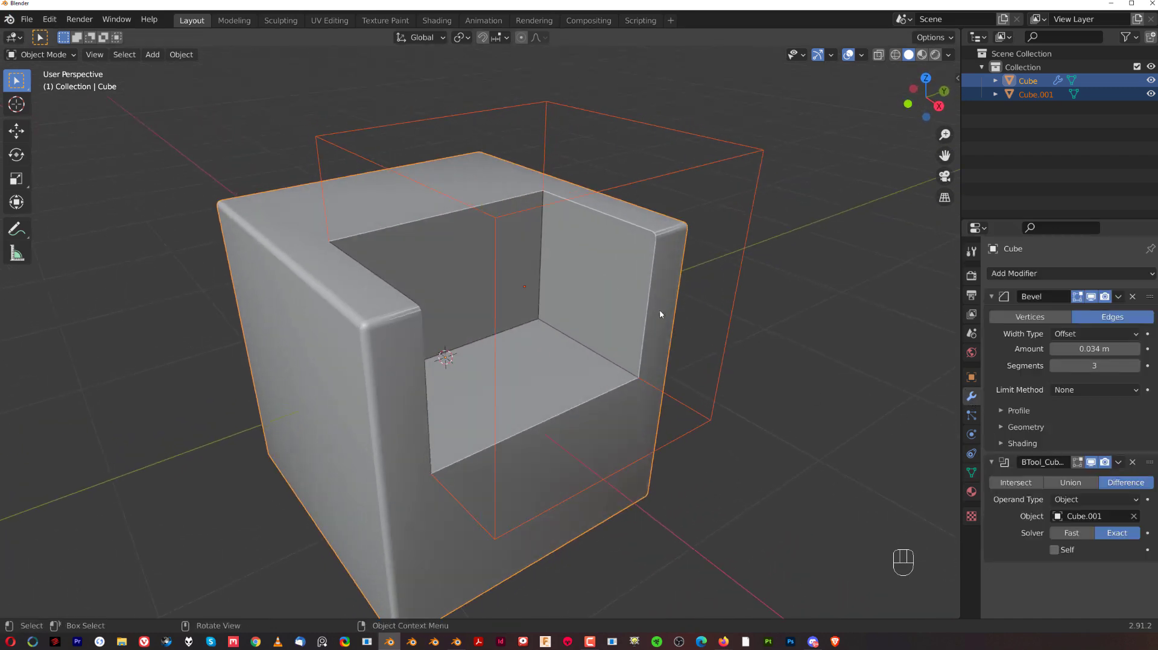
- Select only the wireframe cutter cube and move it slightly lower into the bevelled cube to shift the cut
shift+middle_drag(512, 309, 564, 263)
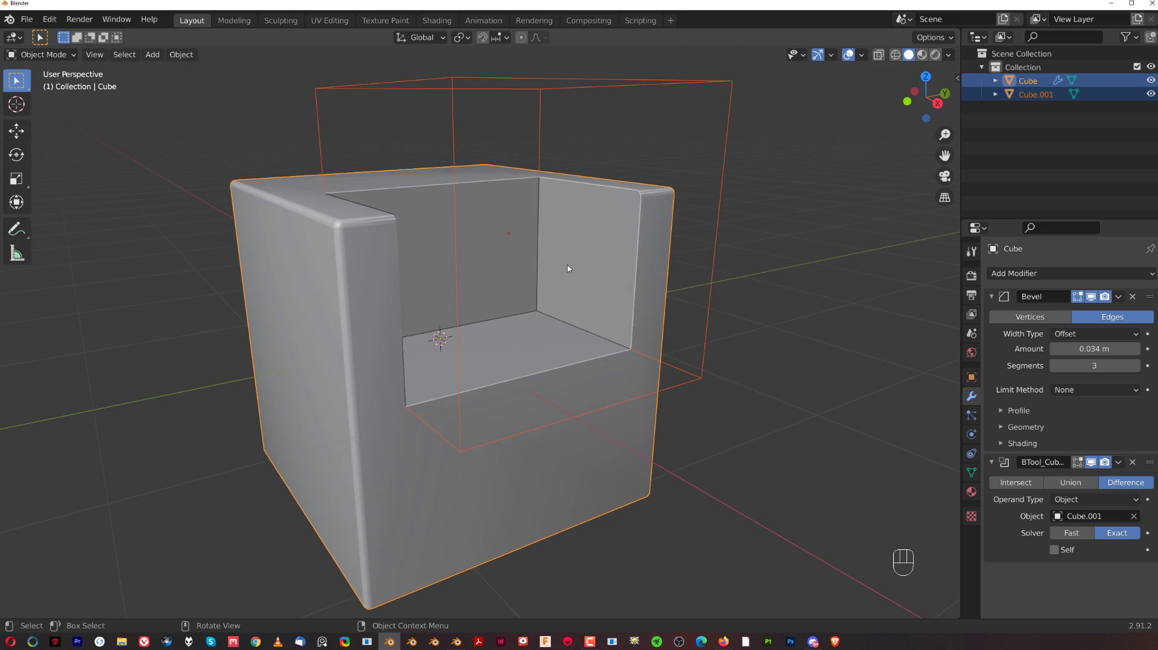
key(g)
right_click(605, 309)
click(726, 172)
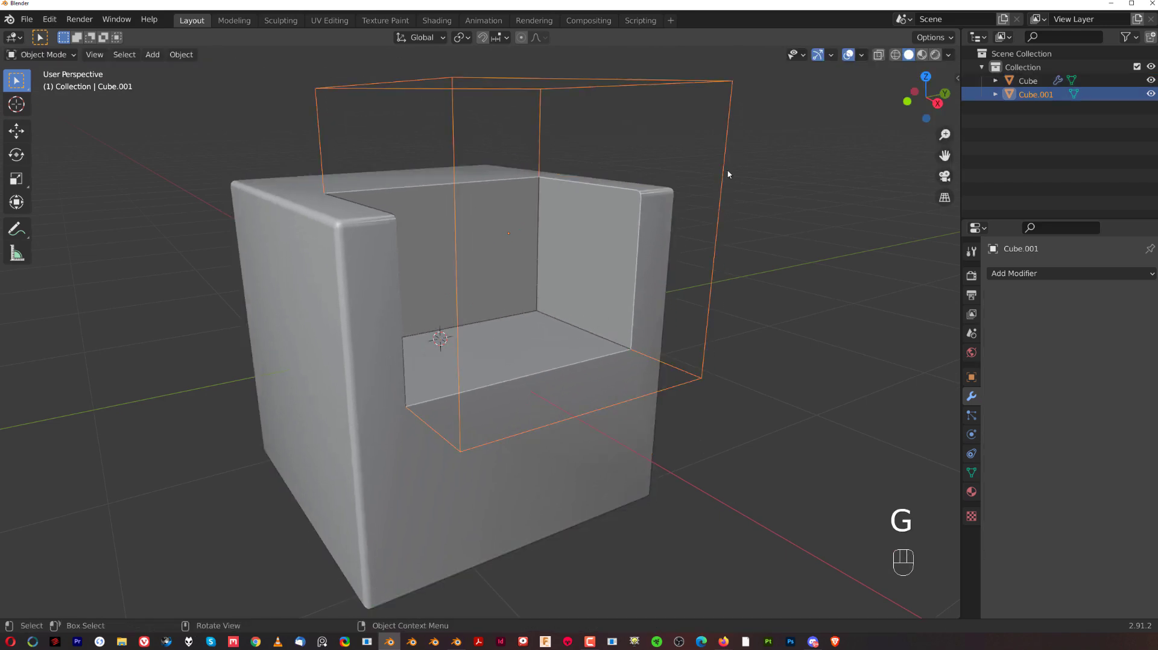
key(g)
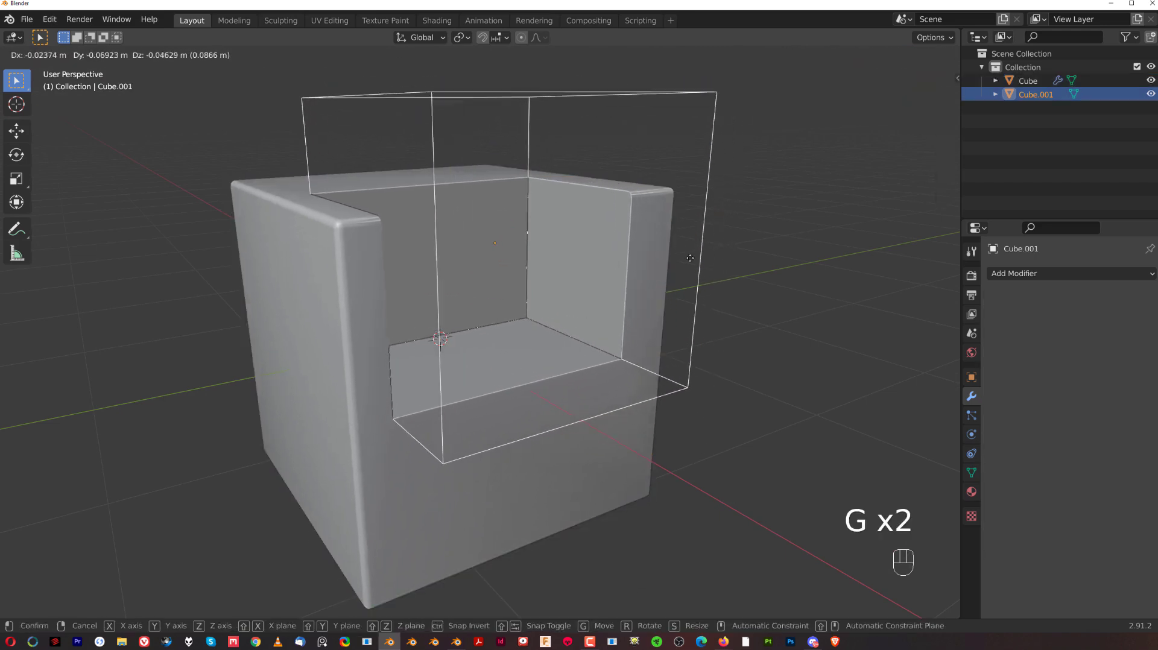
click(698, 271)
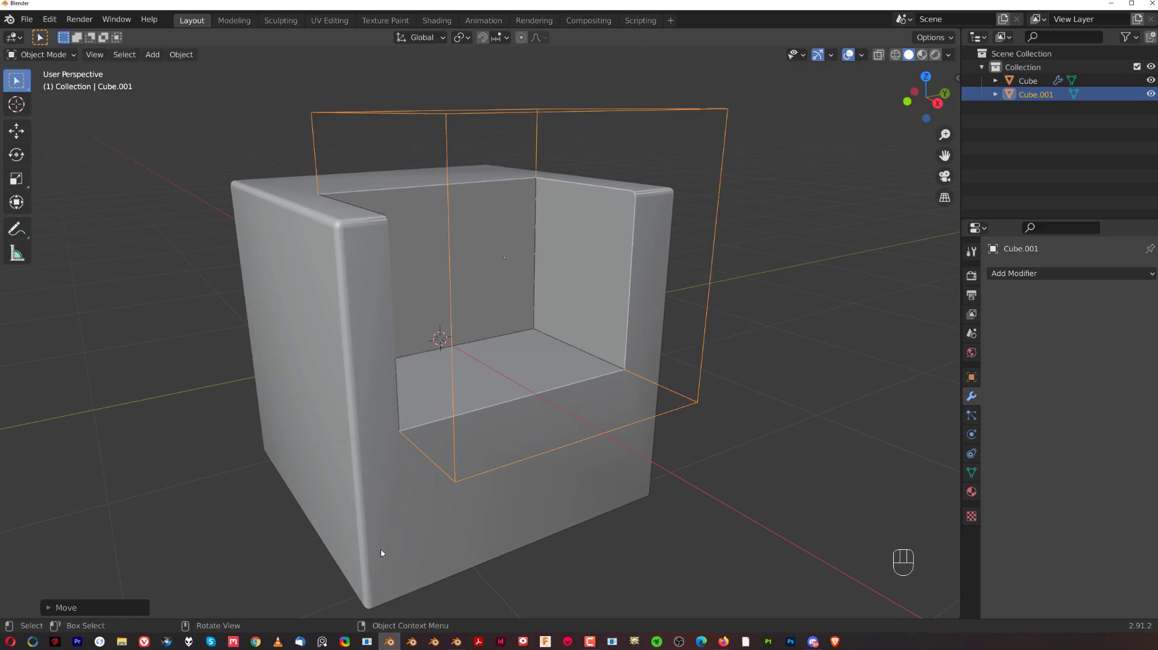
- Select the bevelled cube, place its Boolean modifier above the Bevel modifier and inspect the cutout's edges
middle_drag(397, 512, 481, 338)
click(1085, 274)
click(425, 238)
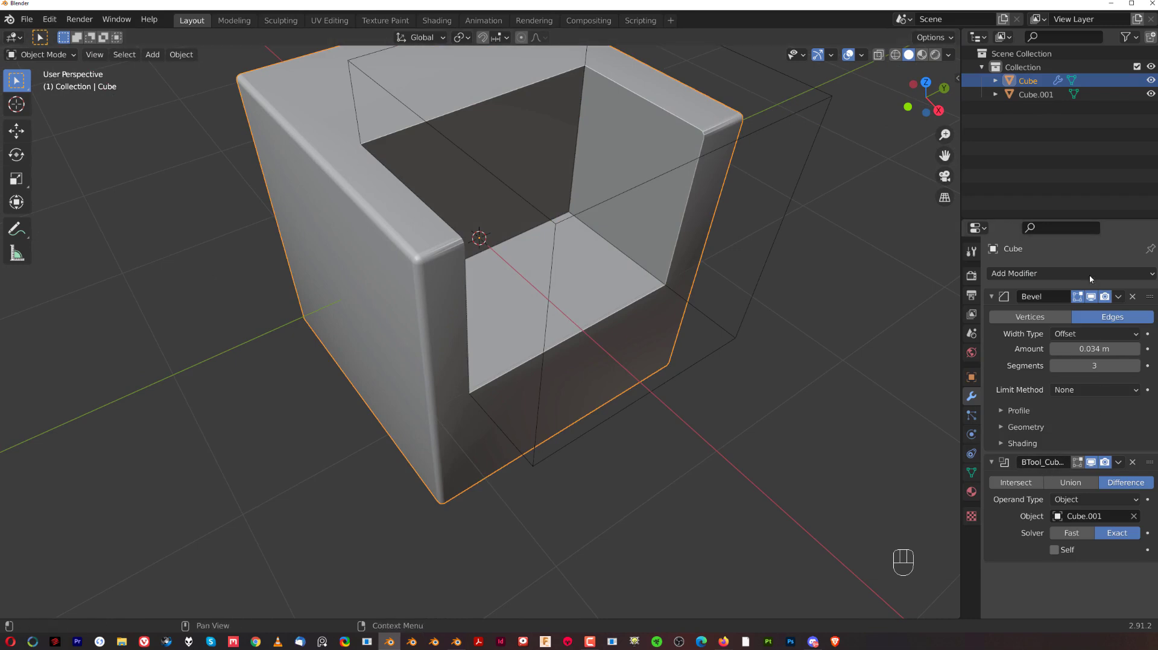
middle_drag(702, 338, 619, 306)
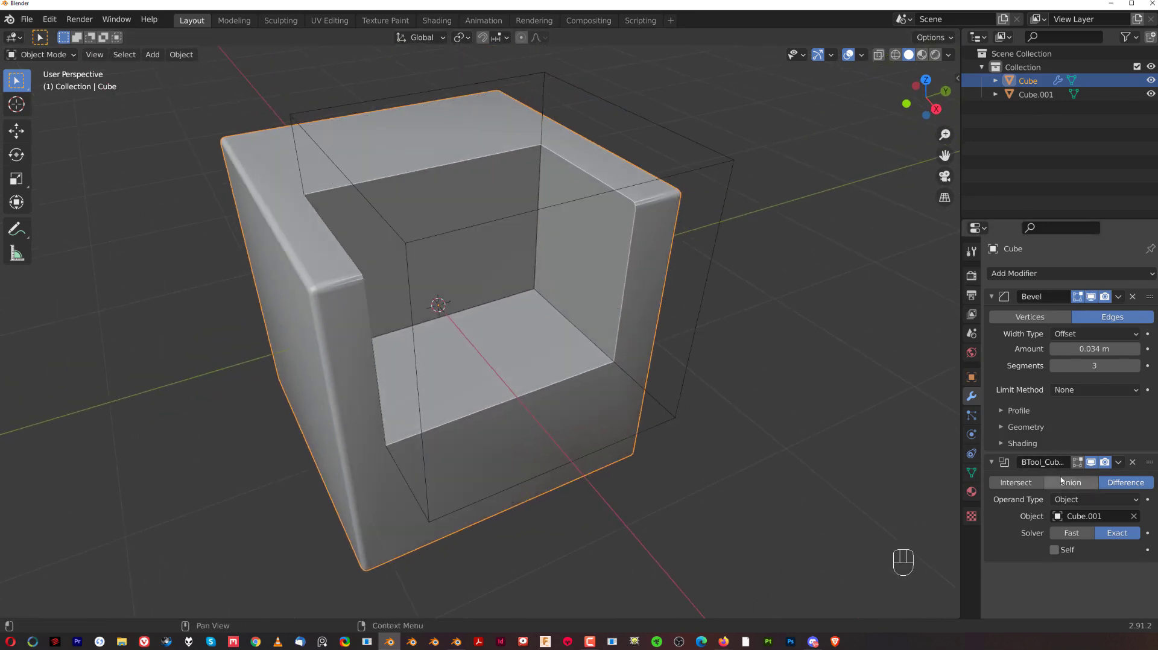
shift+middle_drag(643, 245, 669, 254)
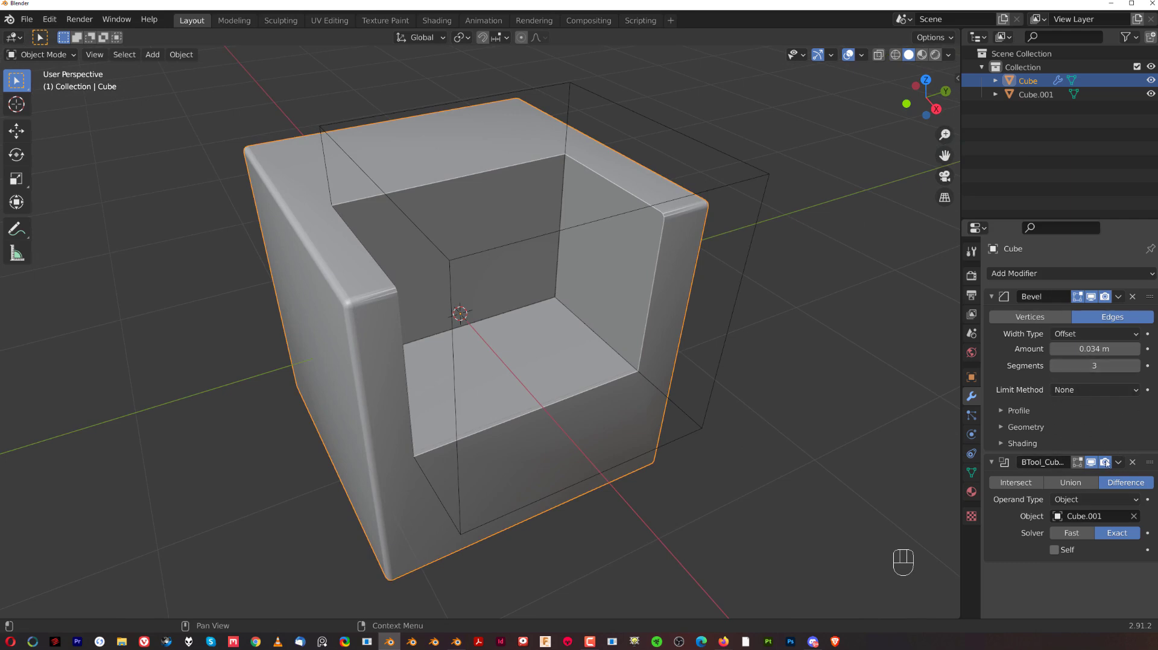
drag(1150, 464, 677, 225)
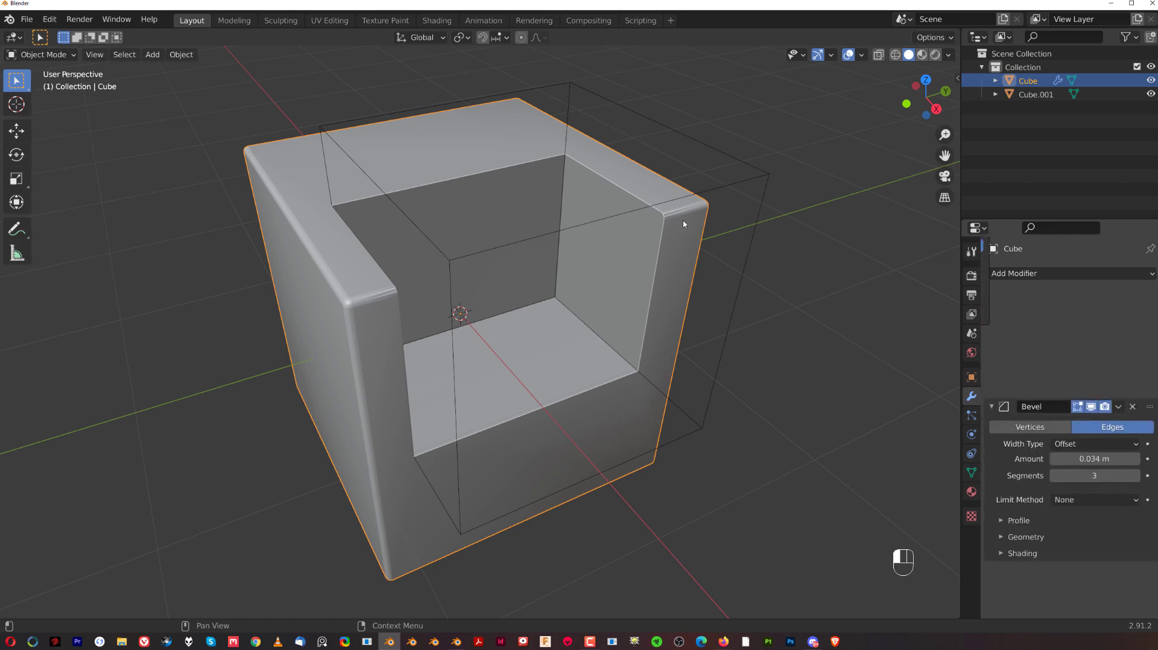
drag(661, 267, 606, 252)
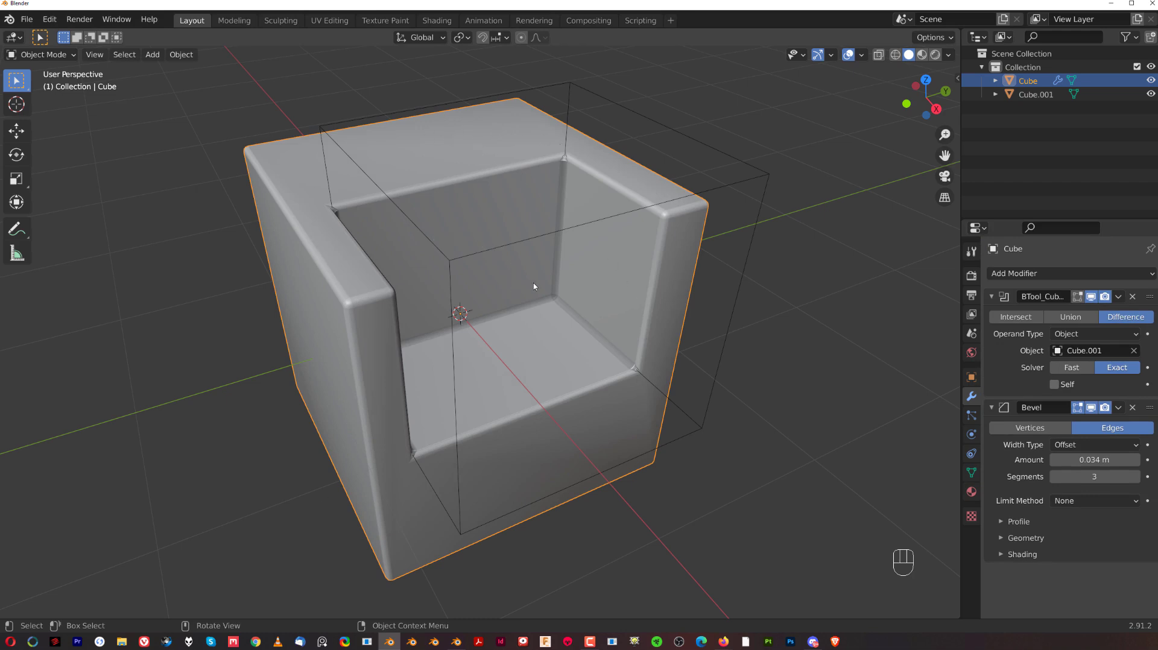
middle_drag(506, 336, 575, 357)
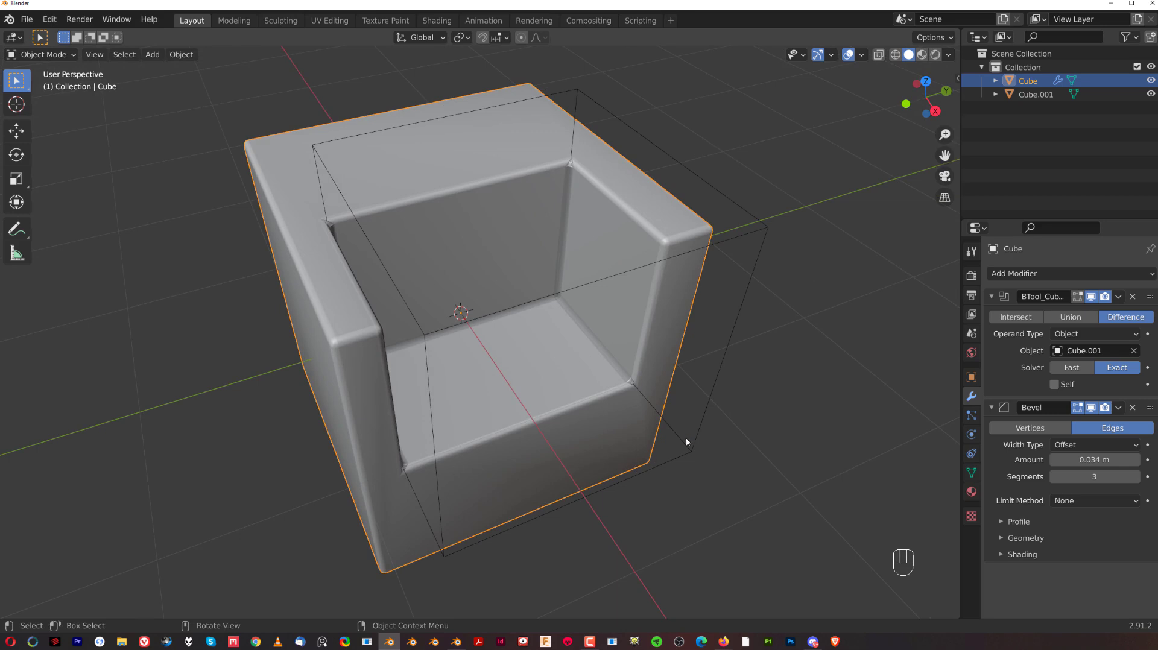
- Add a Weighted Normal modifier to the bevelled cube and check the Bevel modifier's shading options
click(1057, 274)
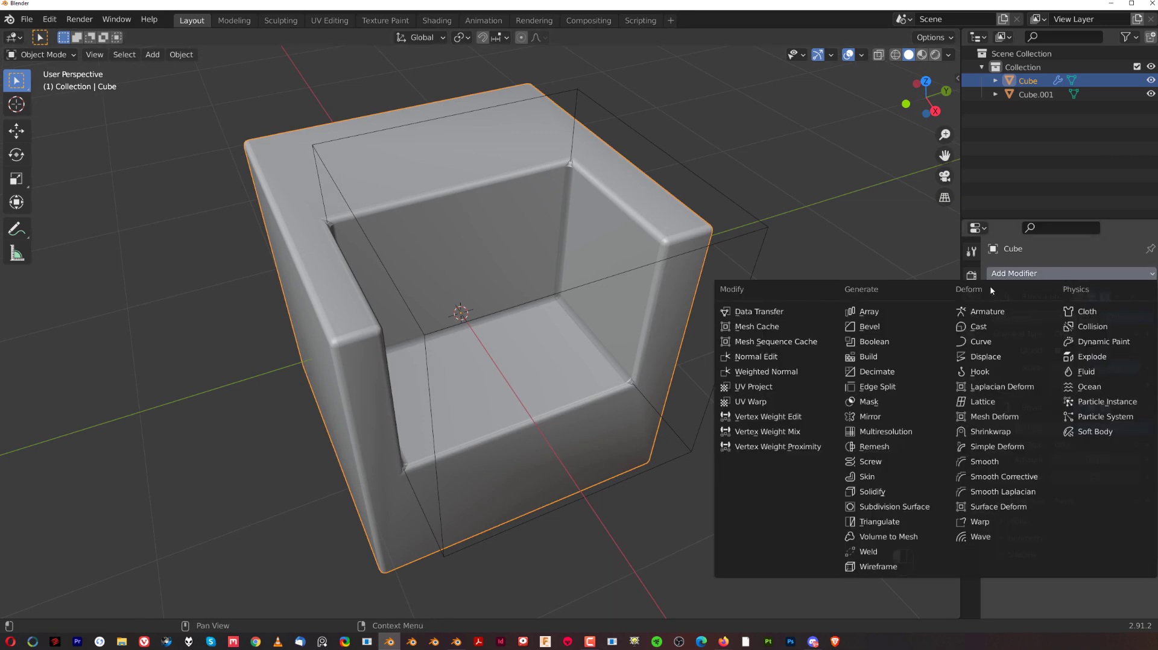
click(802, 375)
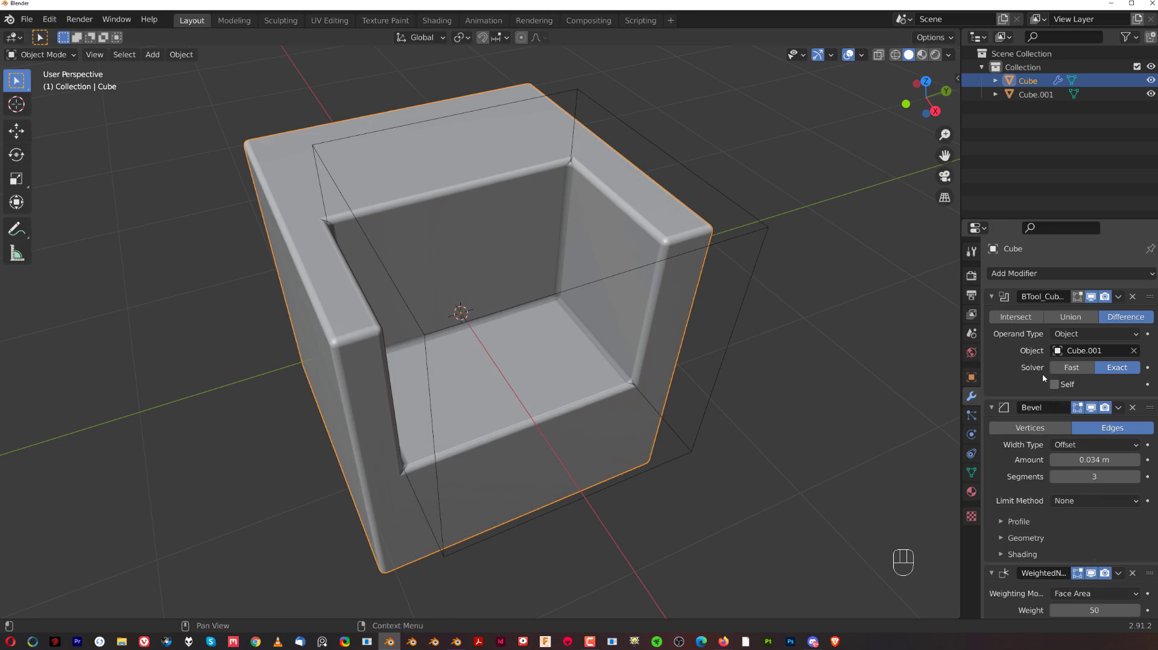
click(1022, 554)
scroll(1049, 530, down, 2)
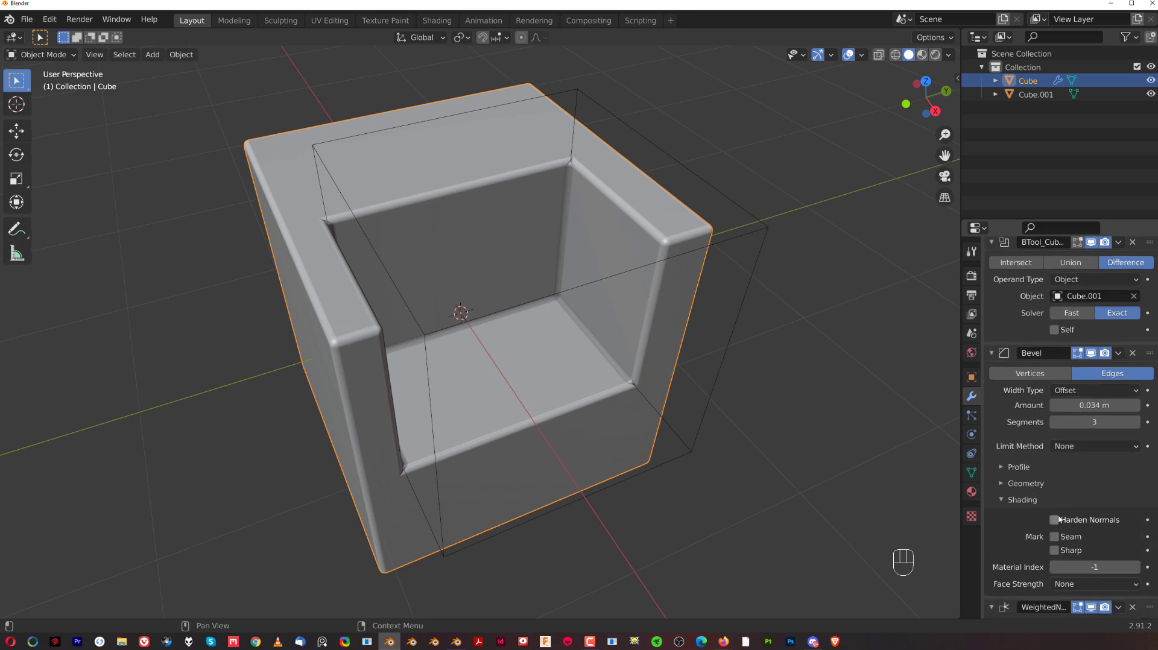
scroll(1067, 514, down, 2)
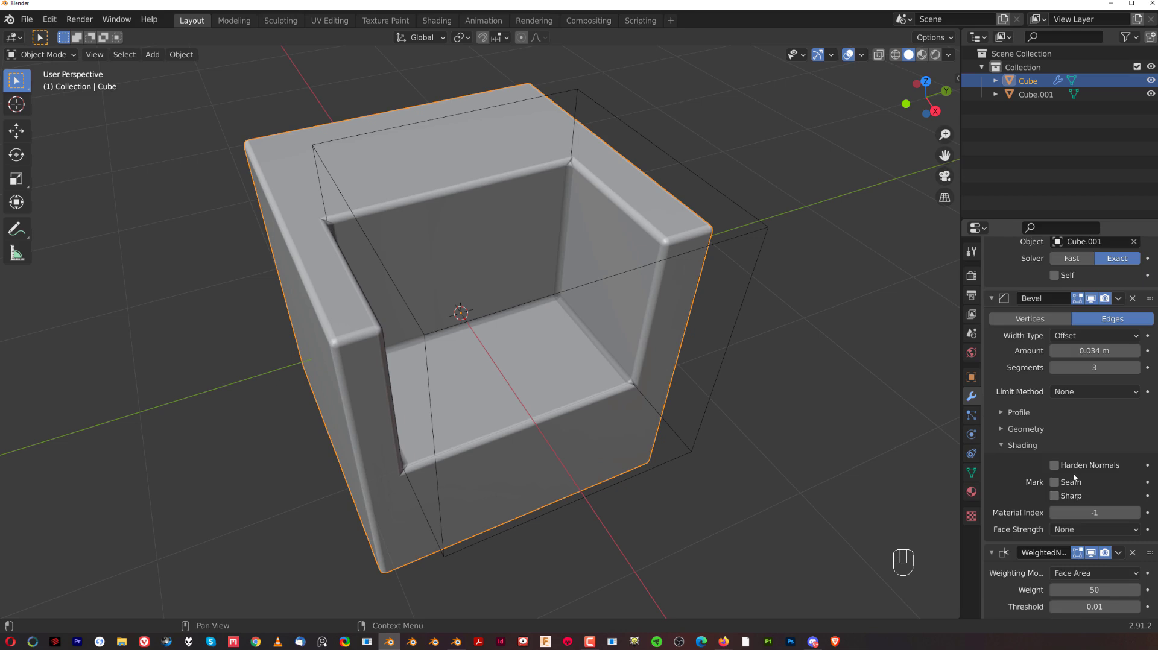
click(1005, 444)
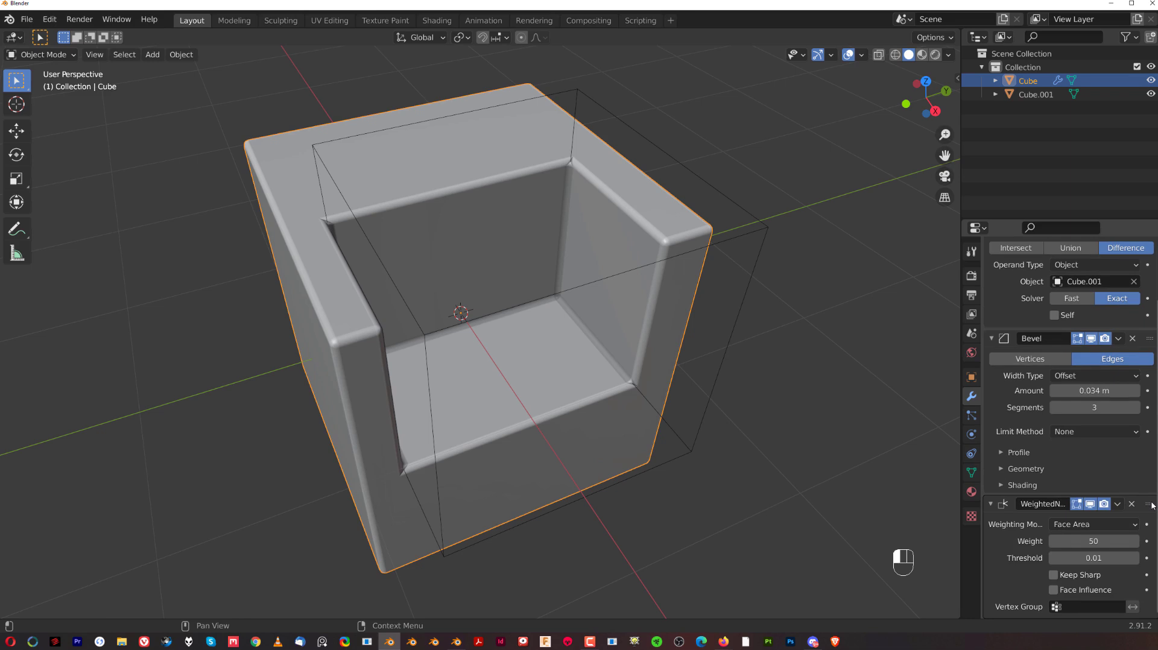
- Collapse the Weighted Normal modifier and examine the bevelled inner corners of the cutout up close
mouse_move(1151, 505)
mouse_down()
mouse_move(1150, 337)
mouse_move(1149, 505)
mouse_up()
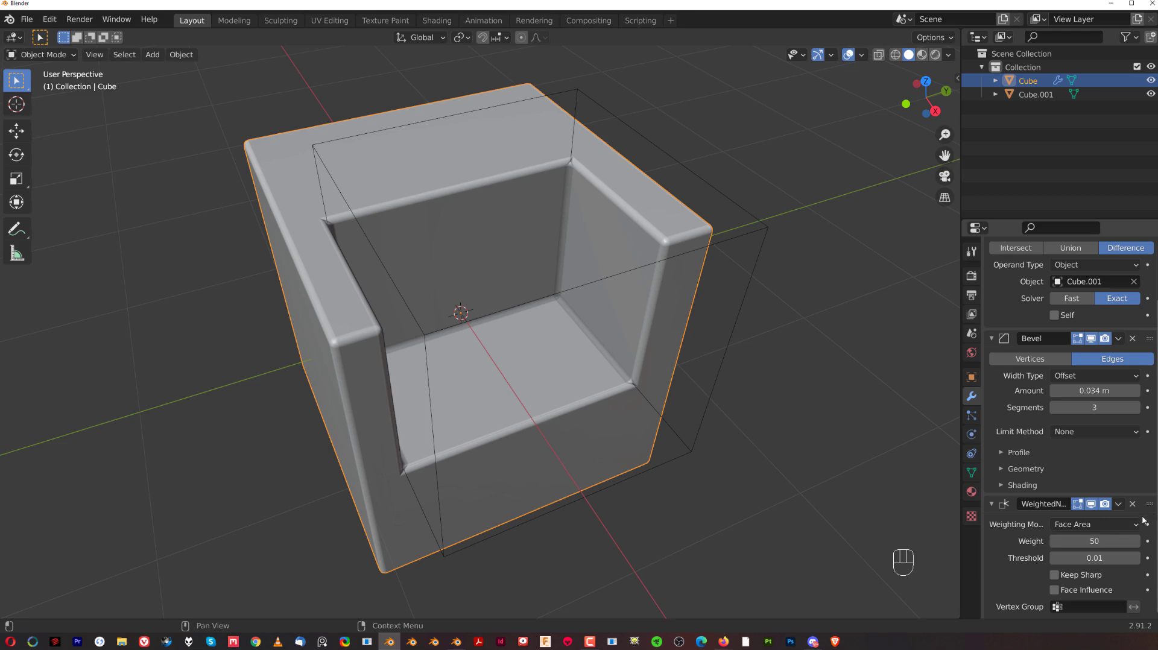
middle_drag(715, 448, 669, 404)
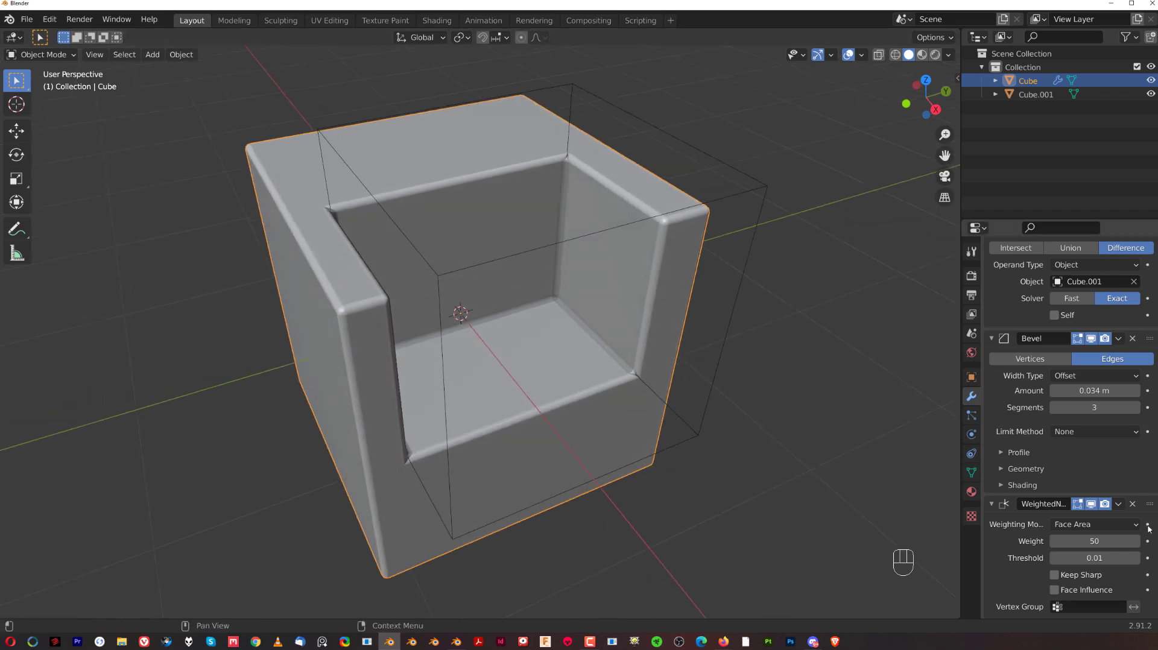
click(991, 505)
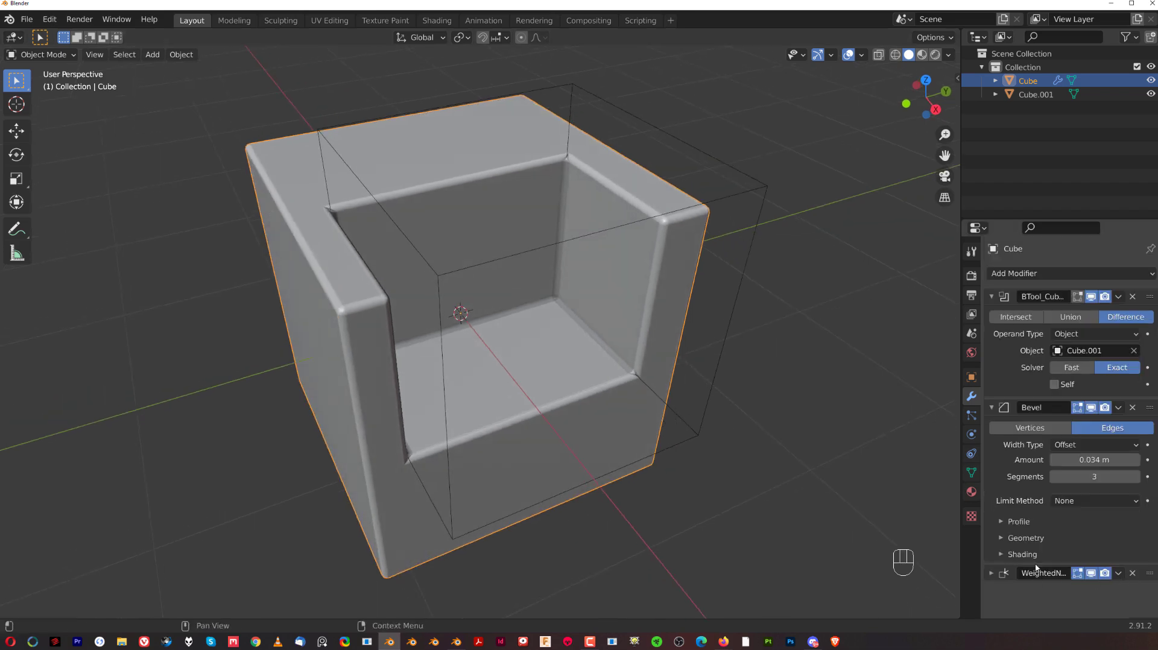
shift+middle_drag(529, 413, 585, 464)
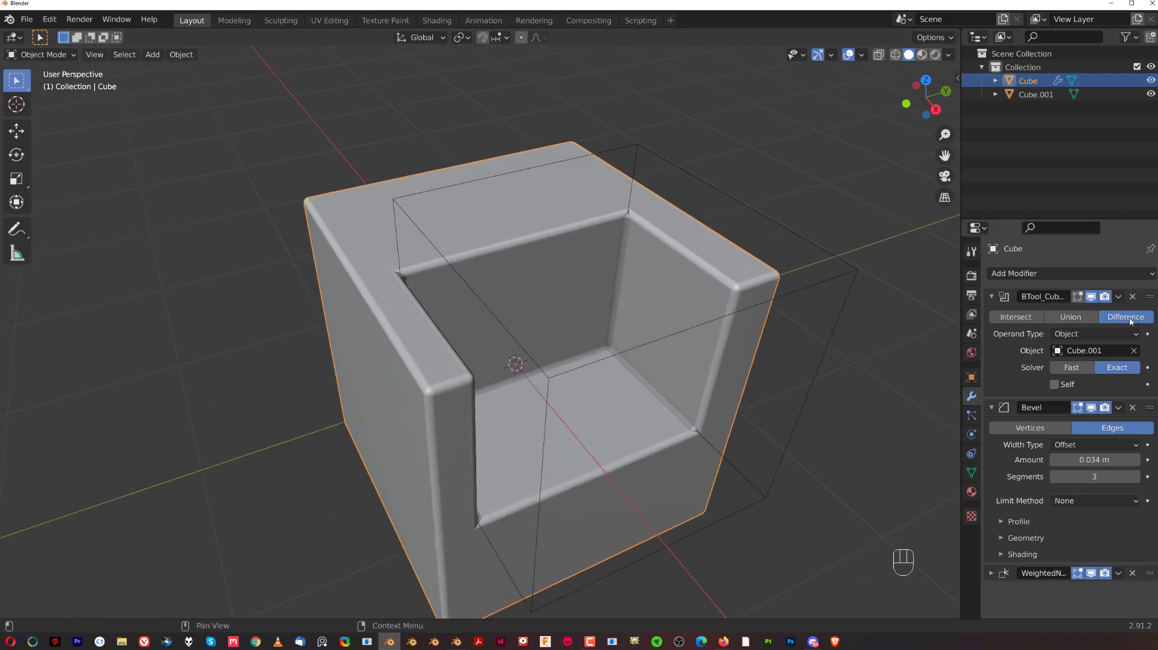
middle_drag(589, 323, 497, 387)
scroll(558, 336, up, 3)
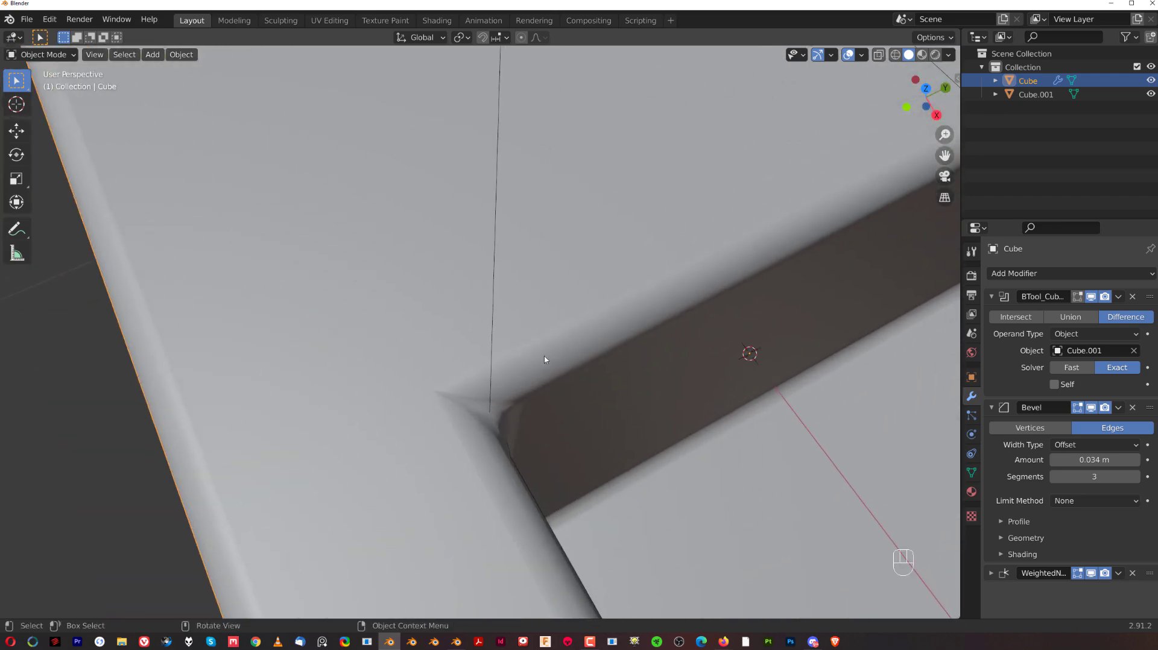
scroll(569, 340, down, 3)
middle_drag(517, 472, 534, 322)
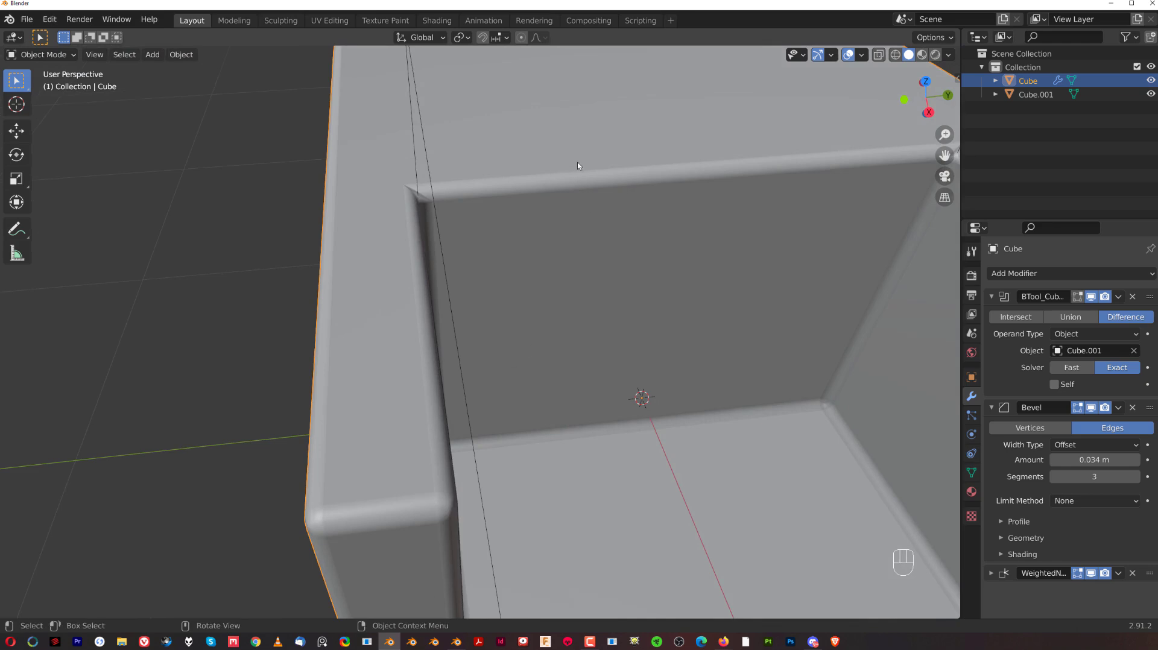
scroll(577, 163, up, 2)
shift+middle_drag(553, 175, 547, 341)
middle_drag(500, 381, 464, 338)
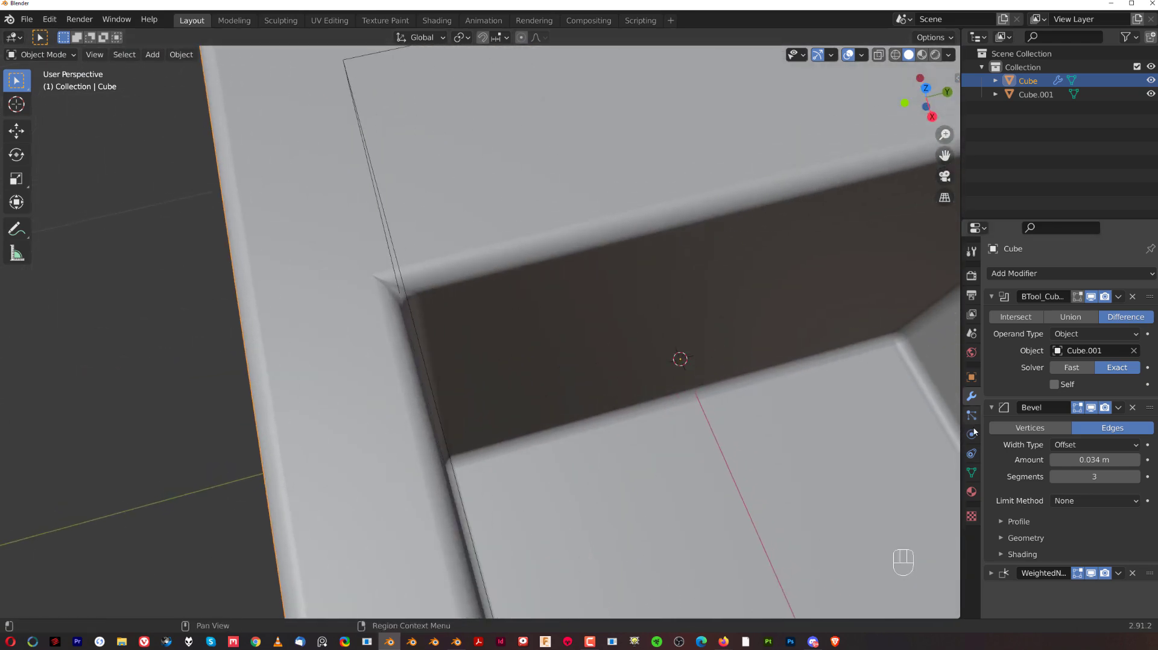
- Set the Bevel modifier's outer miter to Arc and inspect the corners of the cutout
click(1003, 539)
scroll(1035, 483, down, 2)
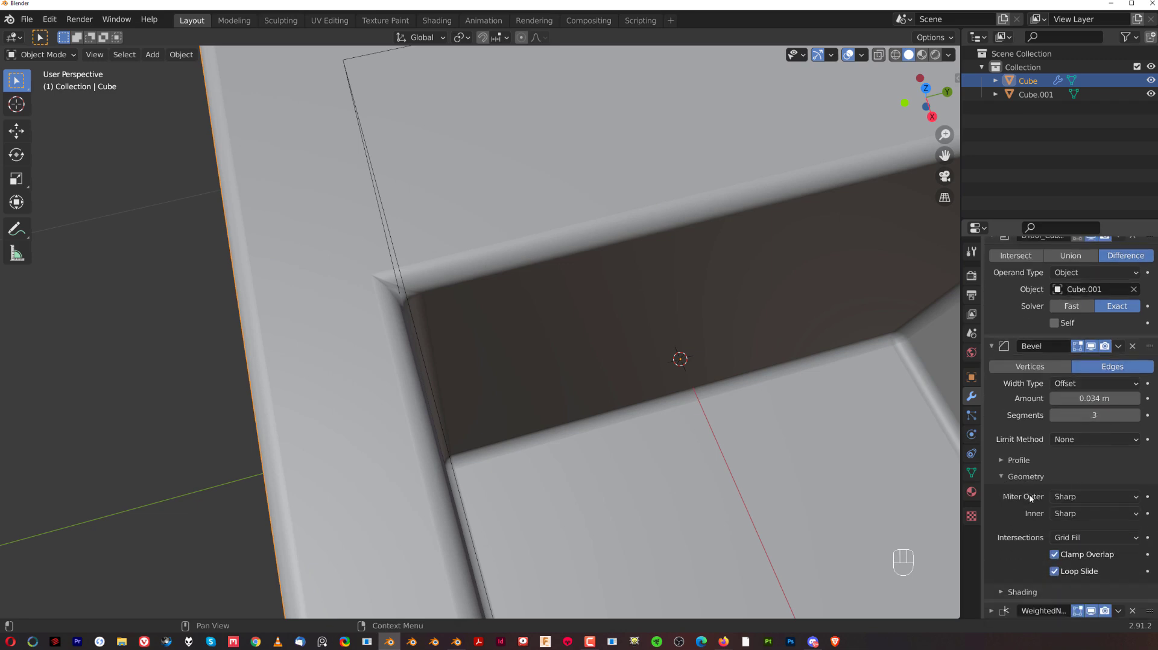
click(1085, 496)
click(1079, 543)
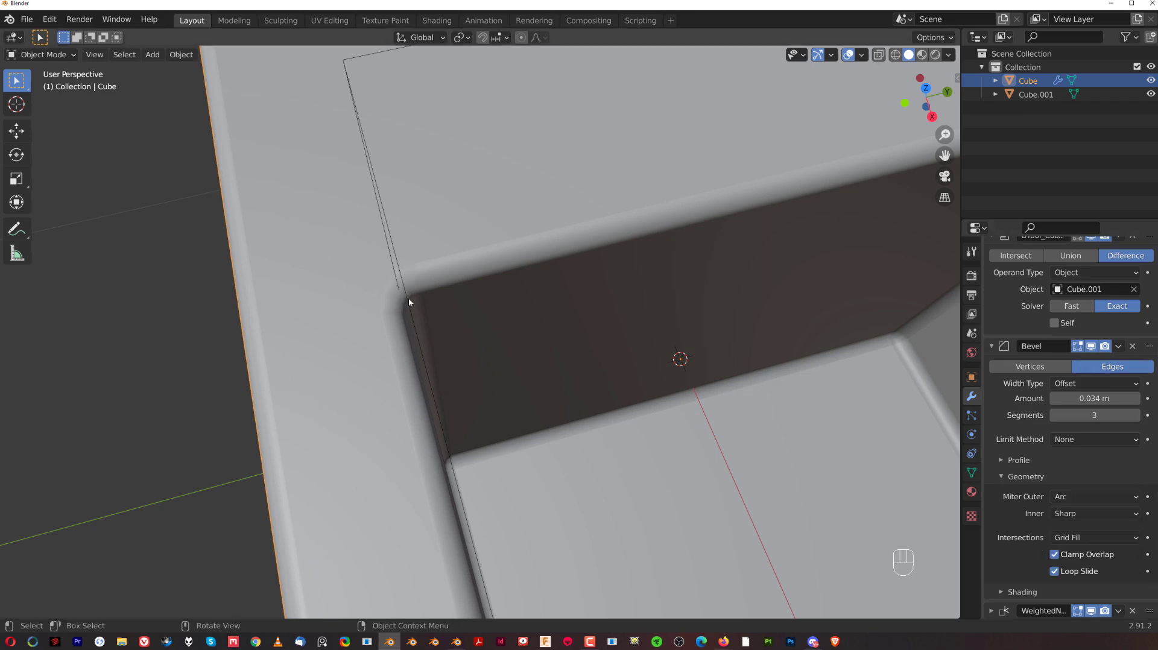
scroll(772, 466, down, 5)
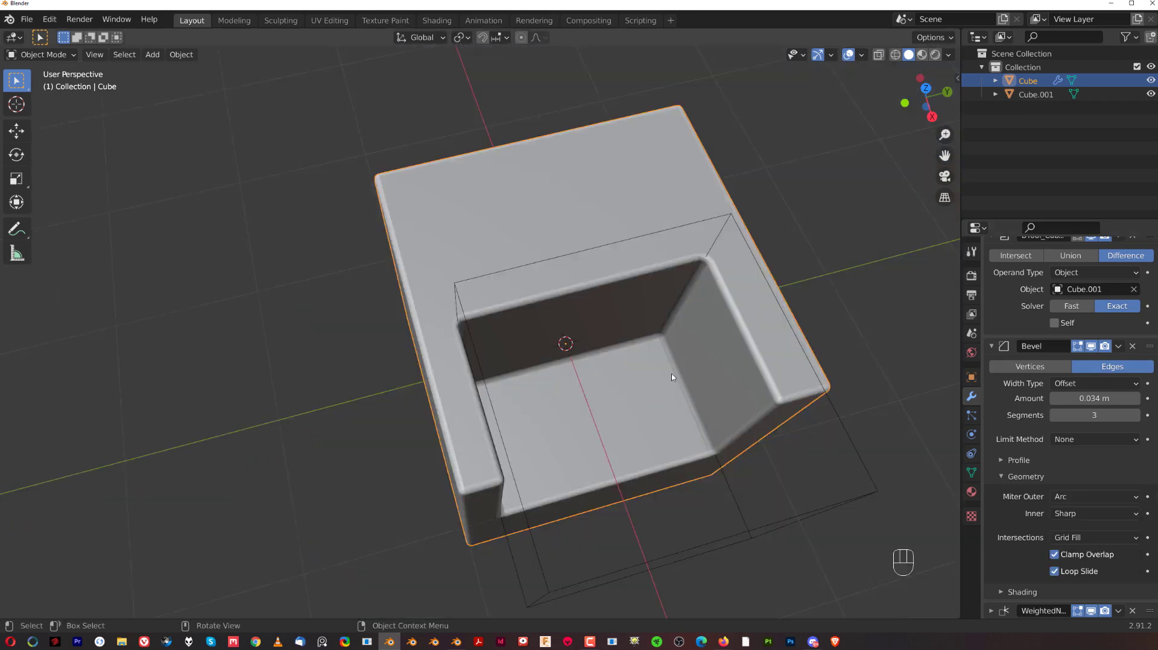
middle_drag(682, 392, 606, 293)
scroll(606, 293, down, 3)
scroll(606, 292, up, 2)
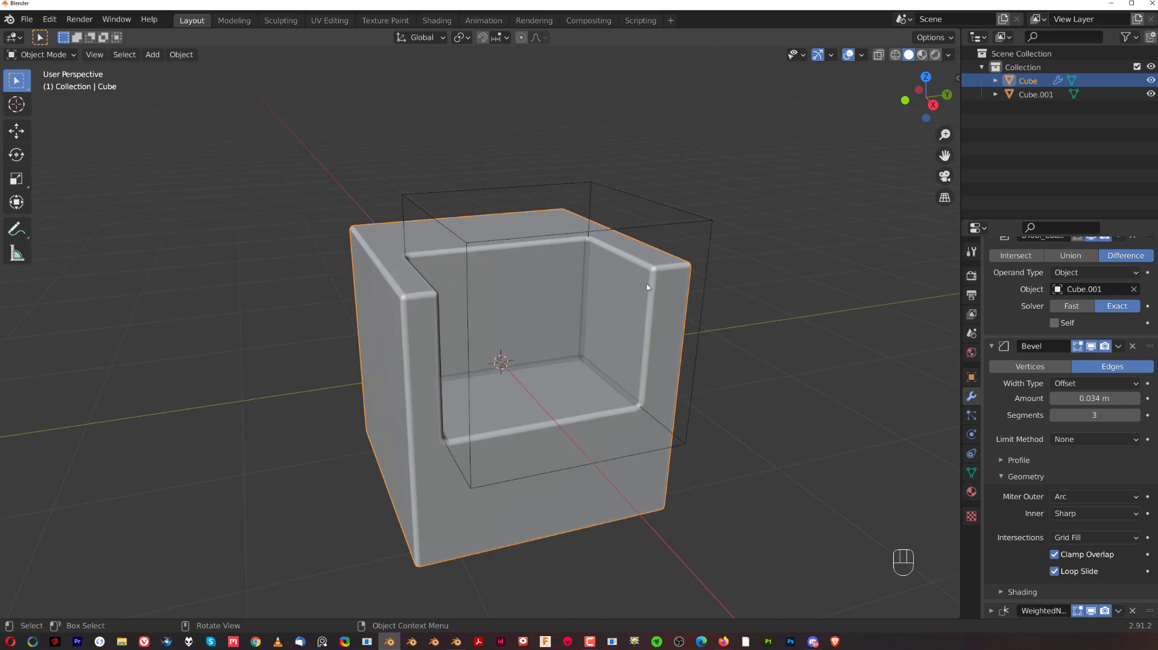
- Collapse the Bevel and Boolean modifiers in the cube's modifier stack
click(991, 346)
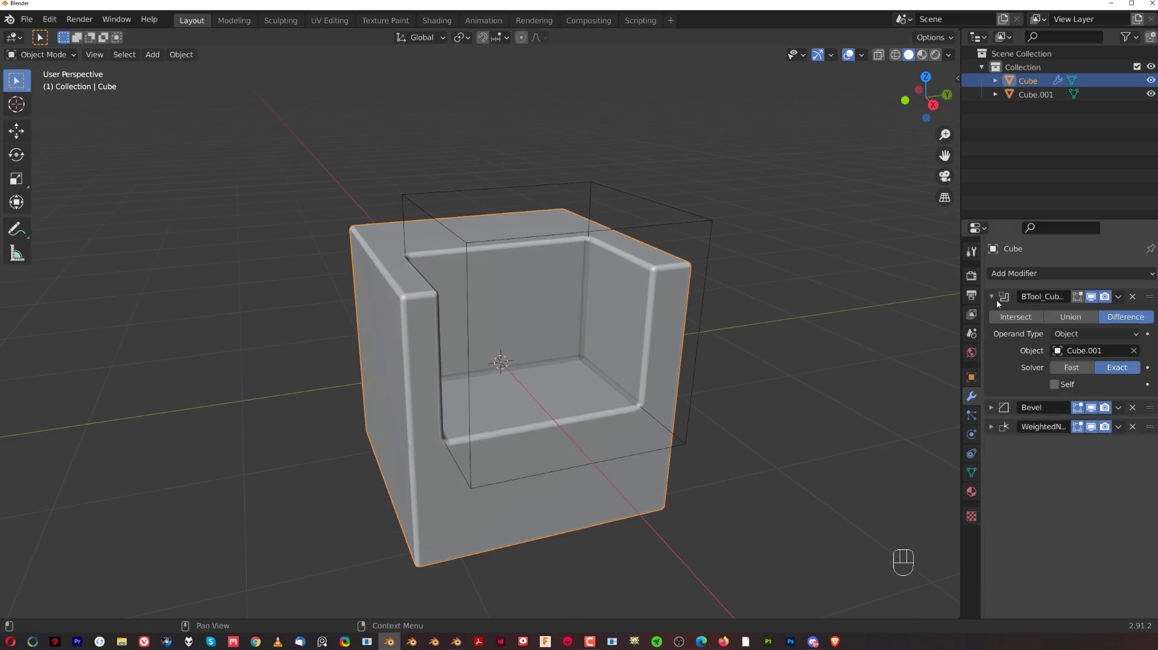
click(991, 296)
middle_drag(609, 385, 627, 191)
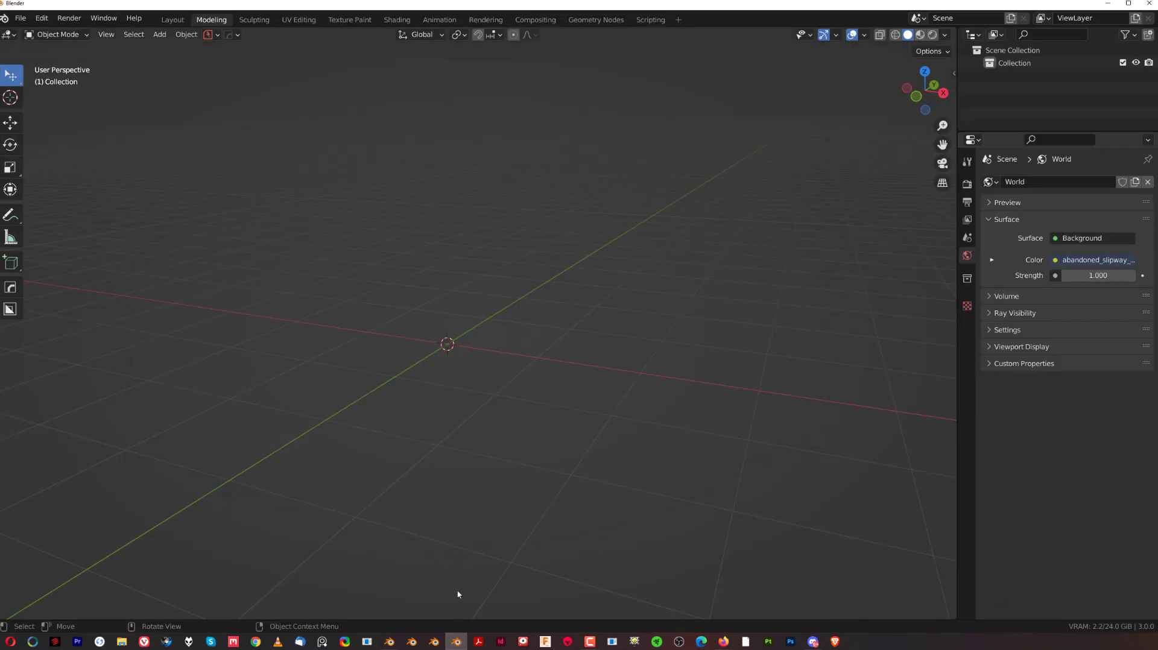
- Switch to the Blender 3.0.0 window with the empty scene and add a cube
middle_drag(604, 473, 586, 337)
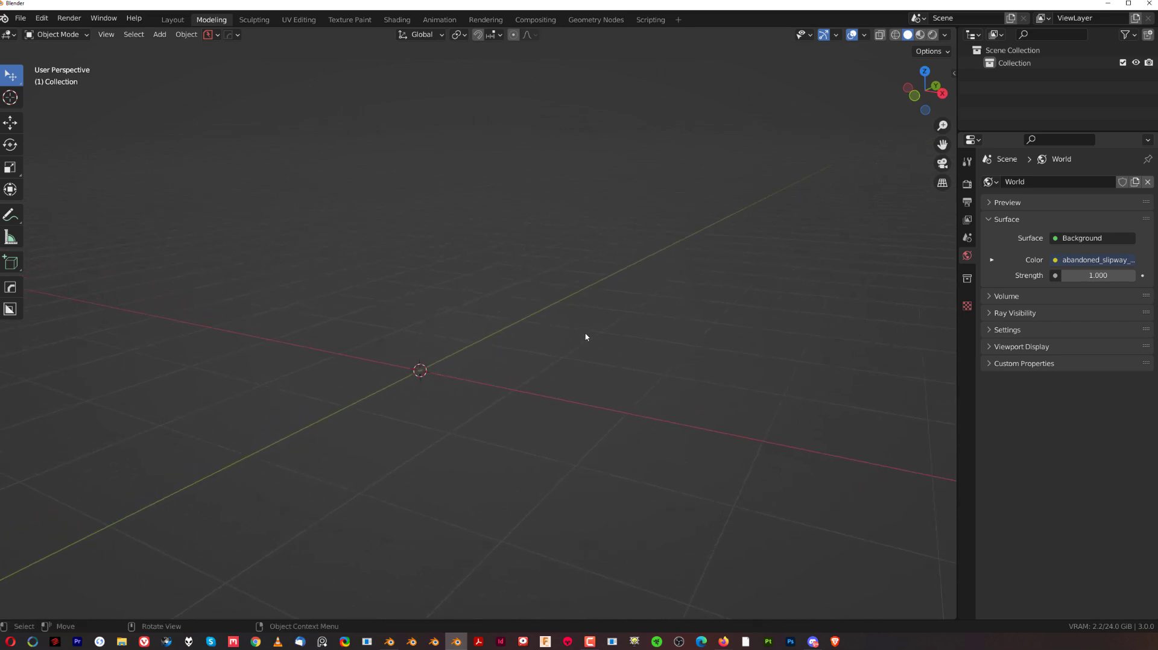
key(shift+a)
mouse_move(580, 333)
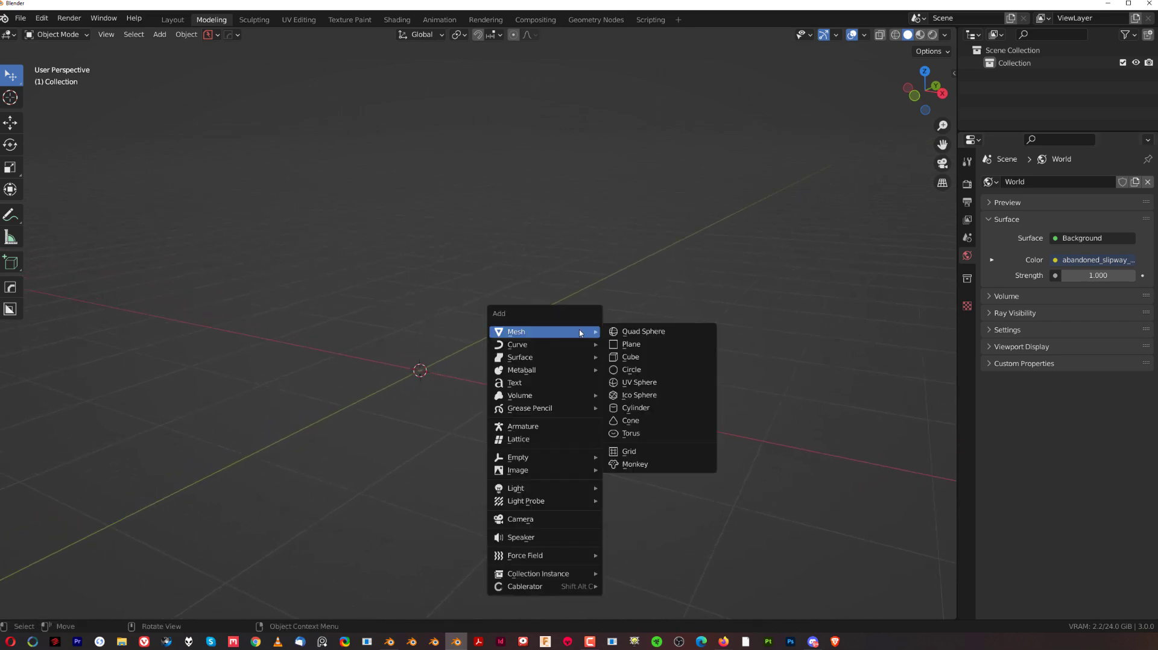
click(630, 356)
- Cut a box-shaped notch into the cube's upper edge with the BoxCutter box cut
key(w)
middle_drag(499, 303, 500, 309)
mouse_move(458, 273)
mouse_down()
mouse_move(496, 331)
mouse_move(482, 361)
mouse_up()
click(529, 445)
- Sharpen the notched cube with Hard Ops and add a three-segment bevel of about 0.043 m, limited to a 30° angle
key(q)
click(549, 332)
key(q)
key(w)
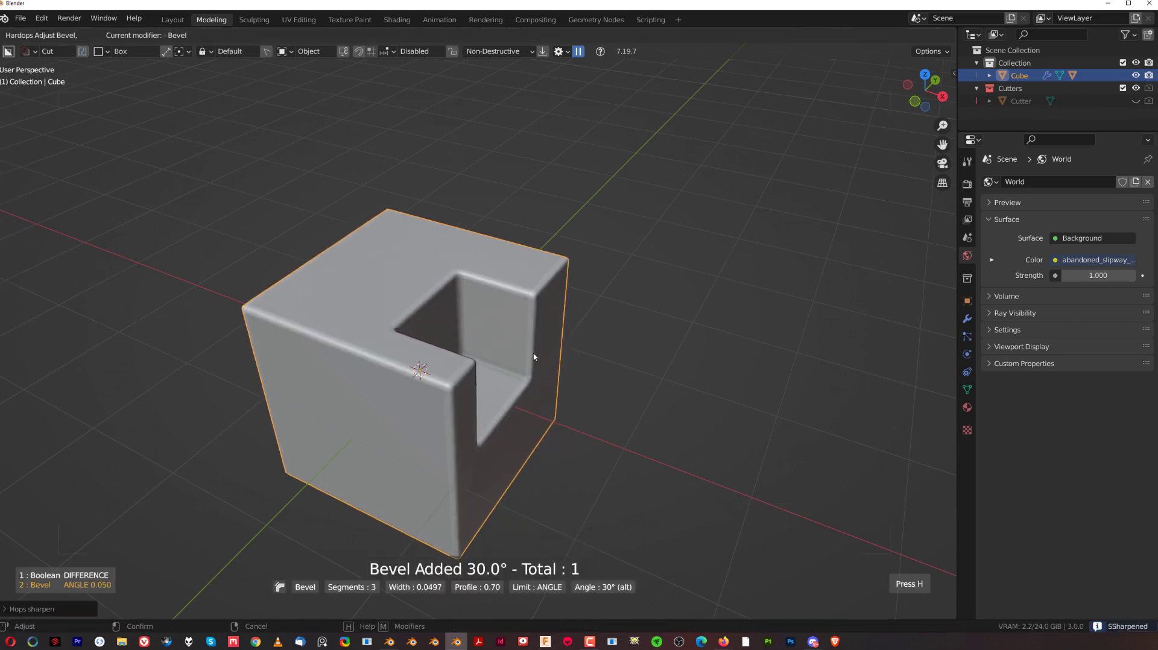
click(540, 323)
- Add a Hard Ops Weighted Normal with Keep Sharp to the notched cube and show its modifier stack
key(q)
click(547, 305)
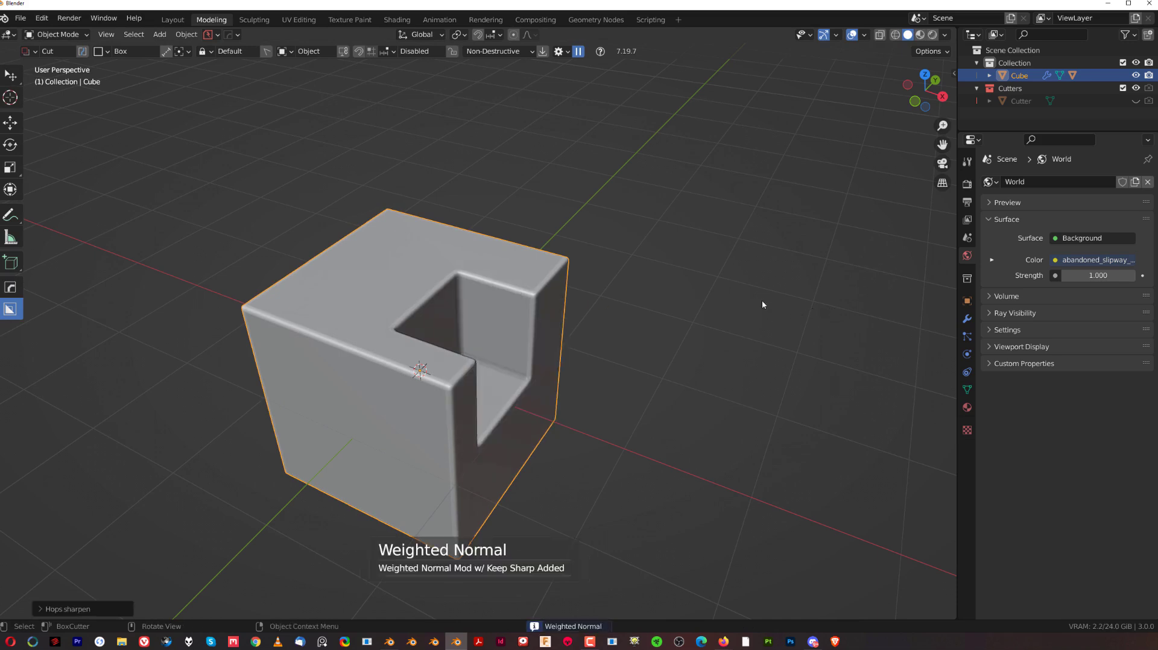
middle_drag(633, 395, 555, 366)
scroll(587, 329, up, 3)
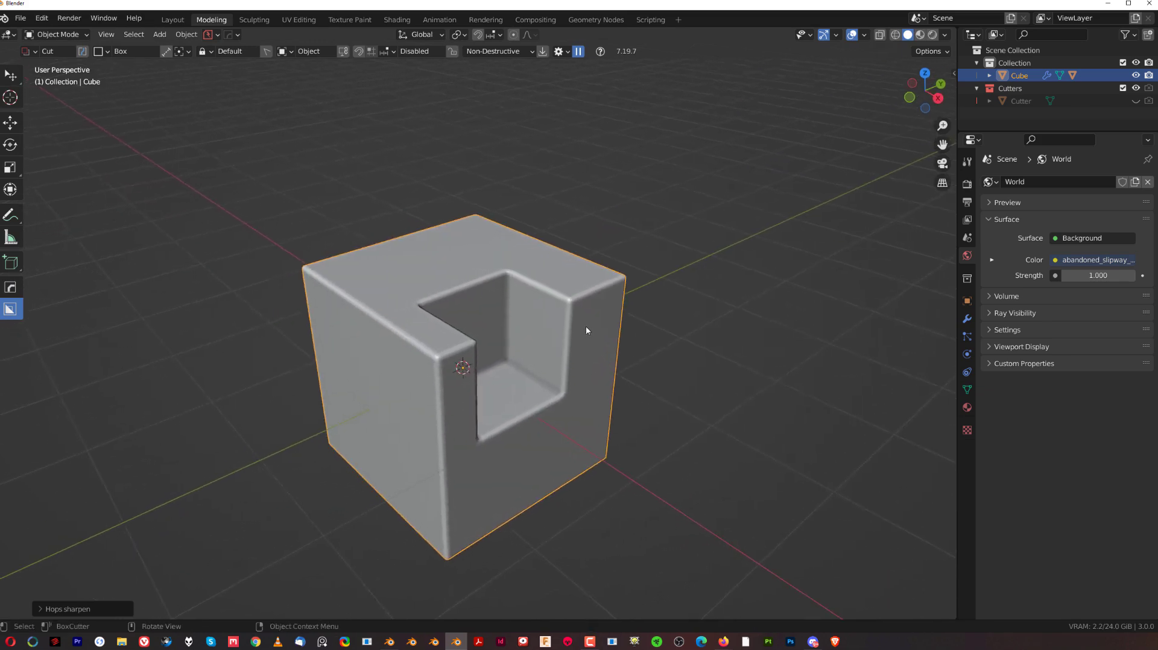
middle_drag(592, 330, 586, 307)
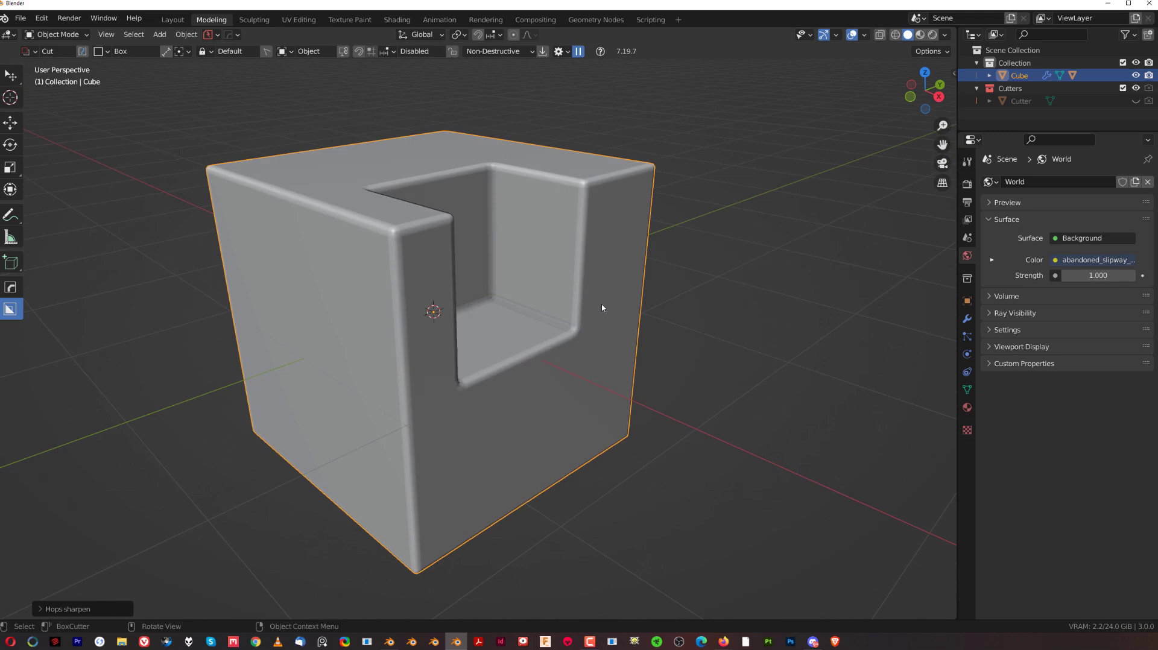
middle_drag(547, 237, 530, 284)
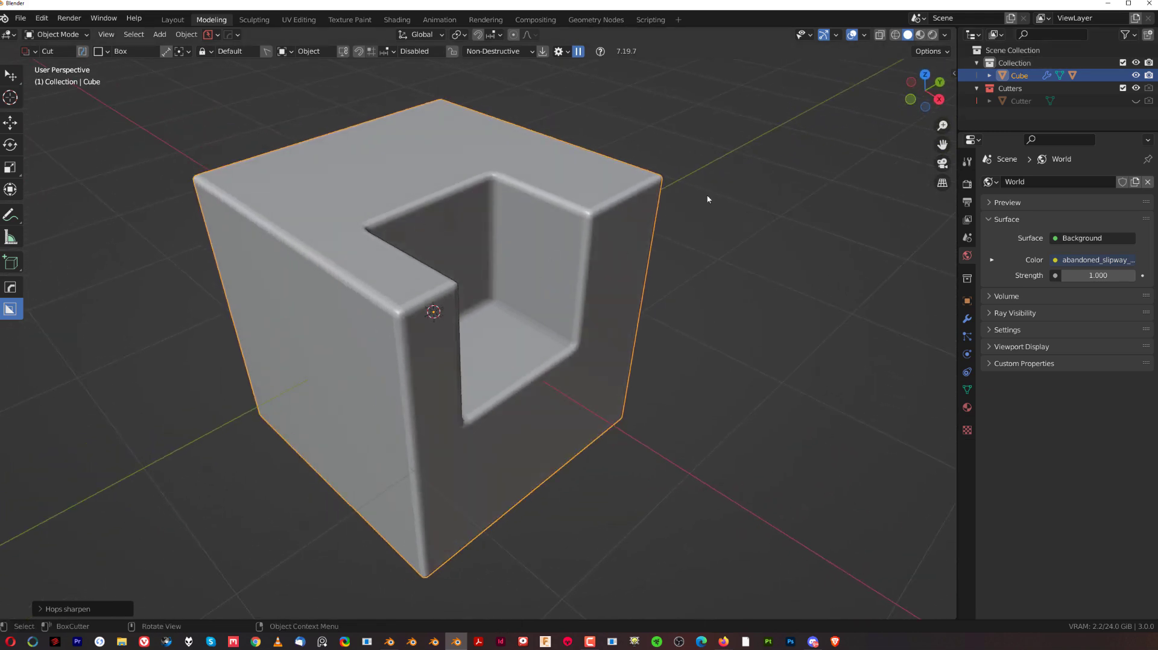
click(967, 319)
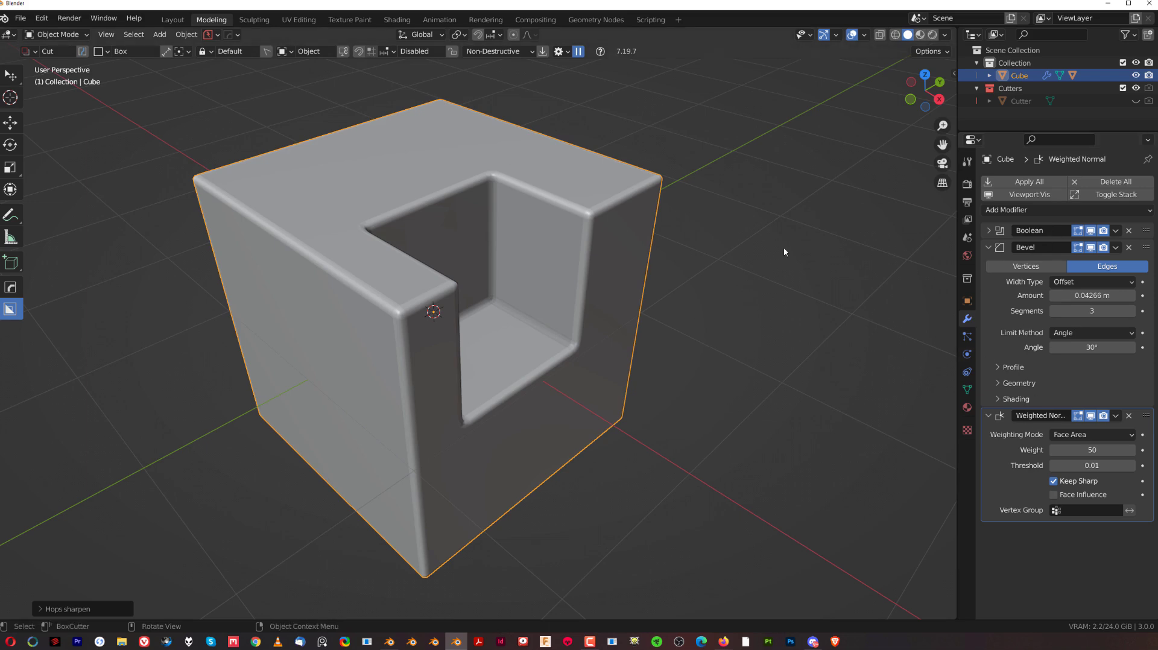
- Minimize the Blender 3.0.0 window, keeping its unsaved file open, and view the cut cube in the Blender 2.91.2 window
click(1149, 3)
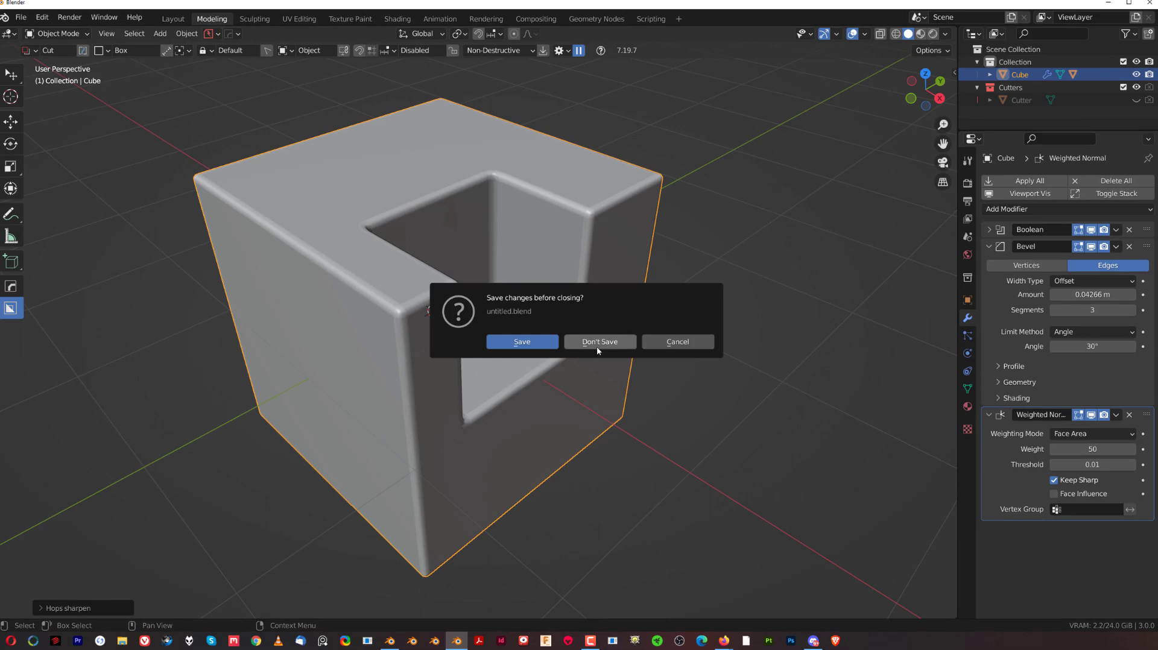
click(670, 346)
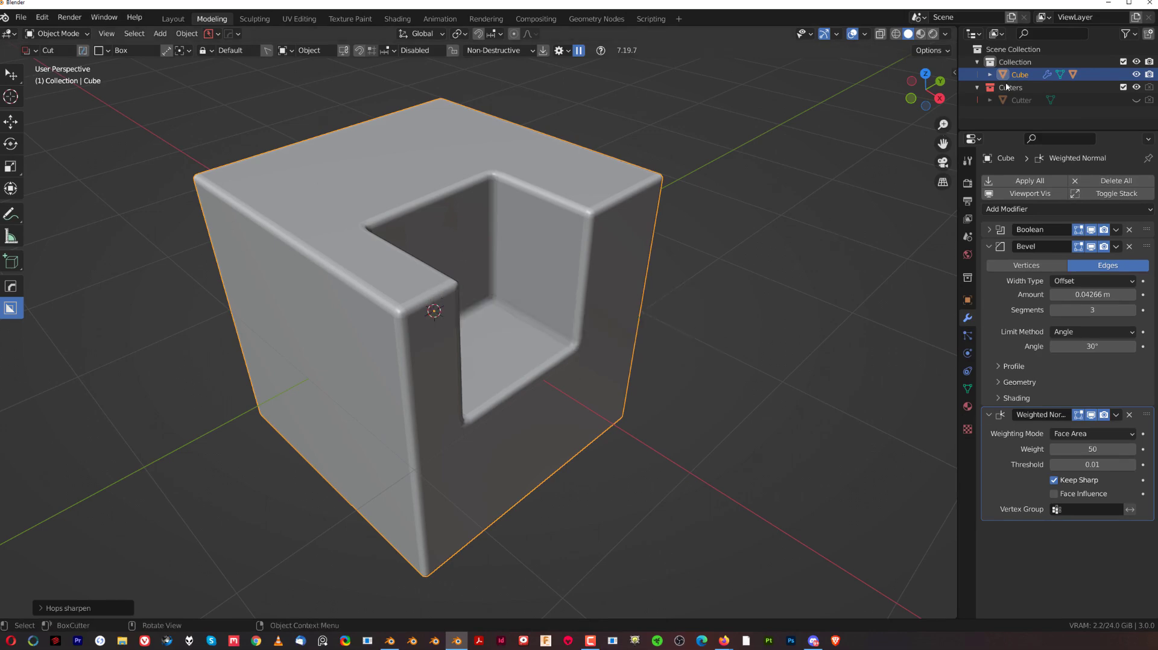
click(1110, 3)
middle_drag(594, 323, 598, 278)
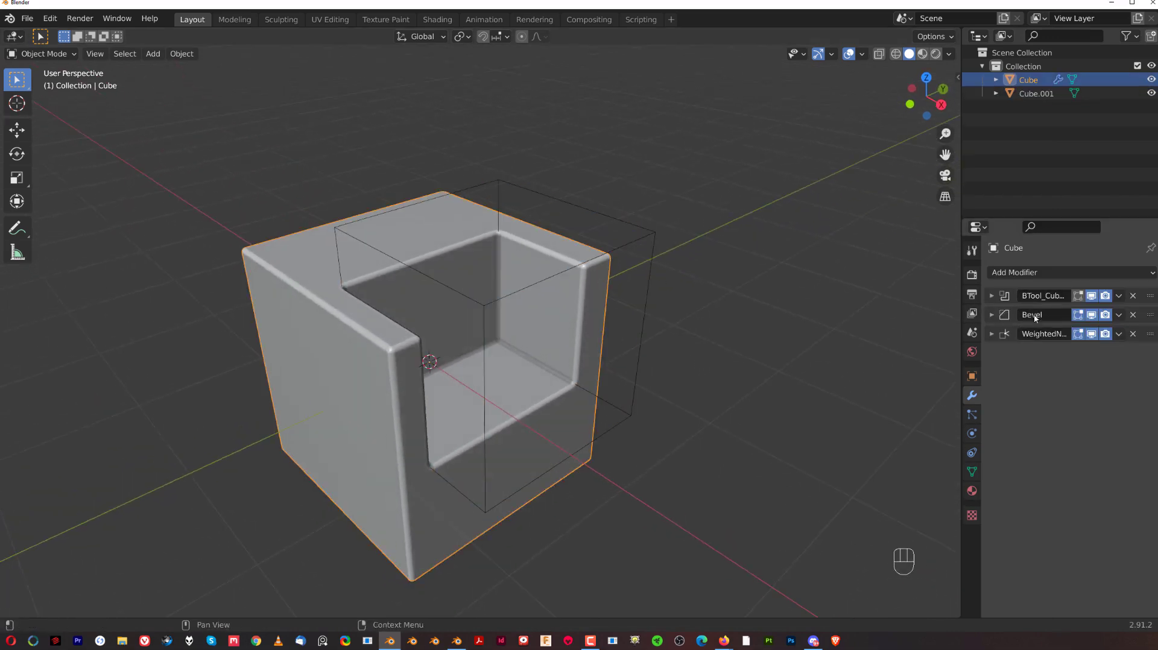
middle_drag(588, 361, 577, 354)
shift+middle_drag(576, 303, 585, 305)
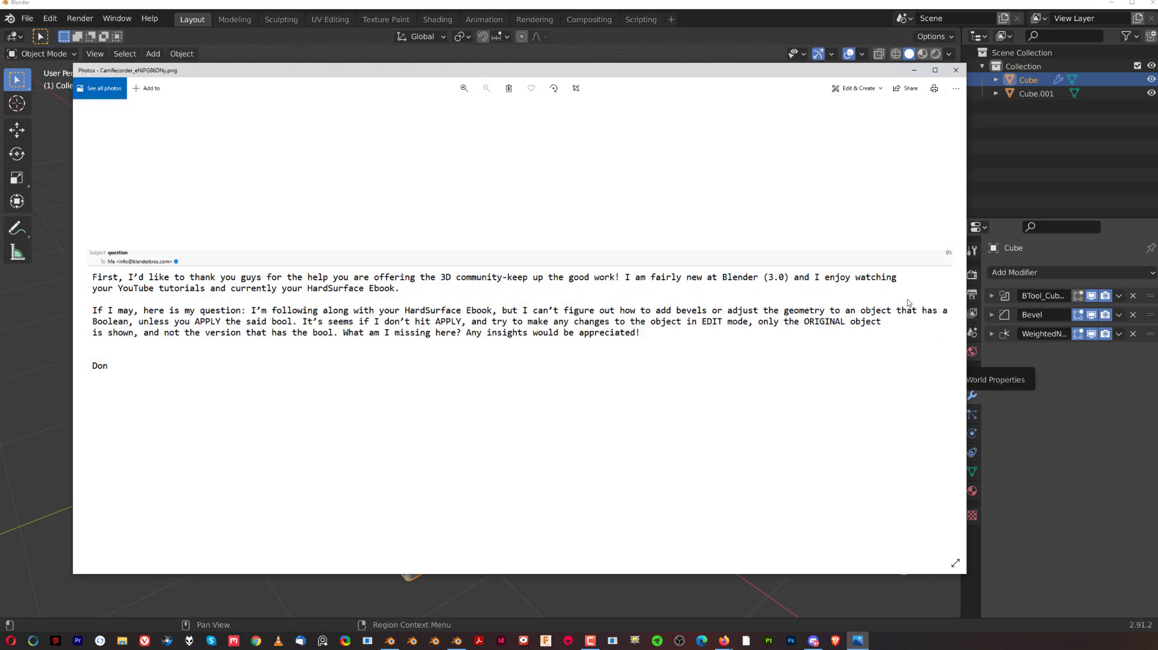
- Close the Photos window with the viewer's question and check the options of the cube's Boolean modifier
click(955, 70)
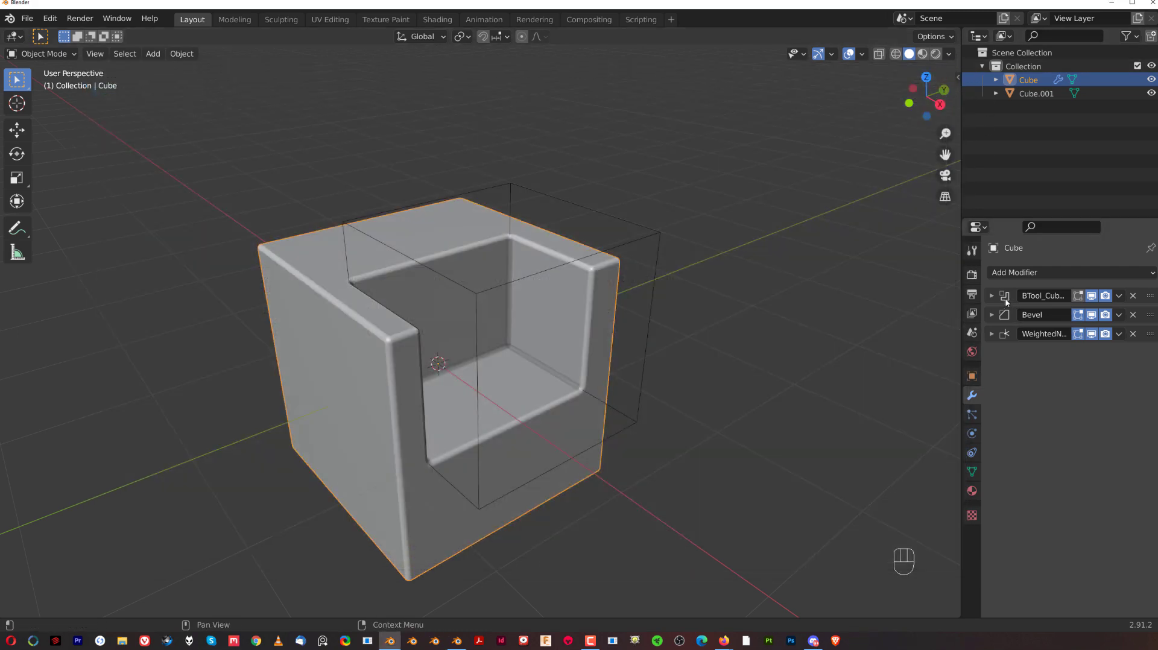
click(990, 297)
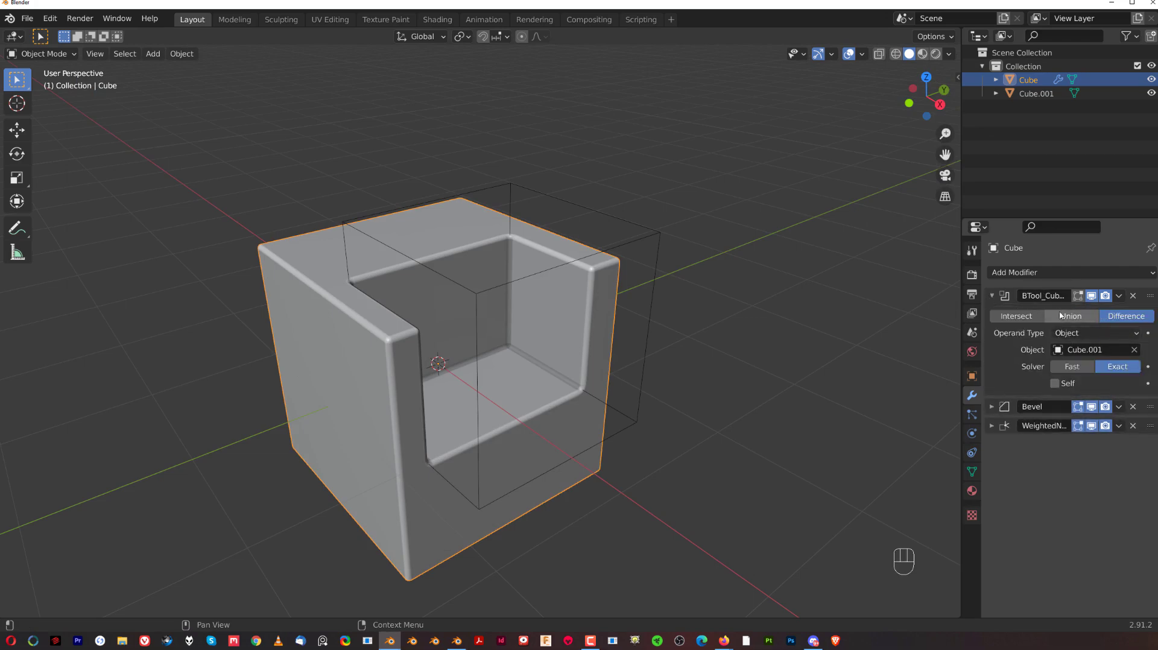
click(1119, 296)
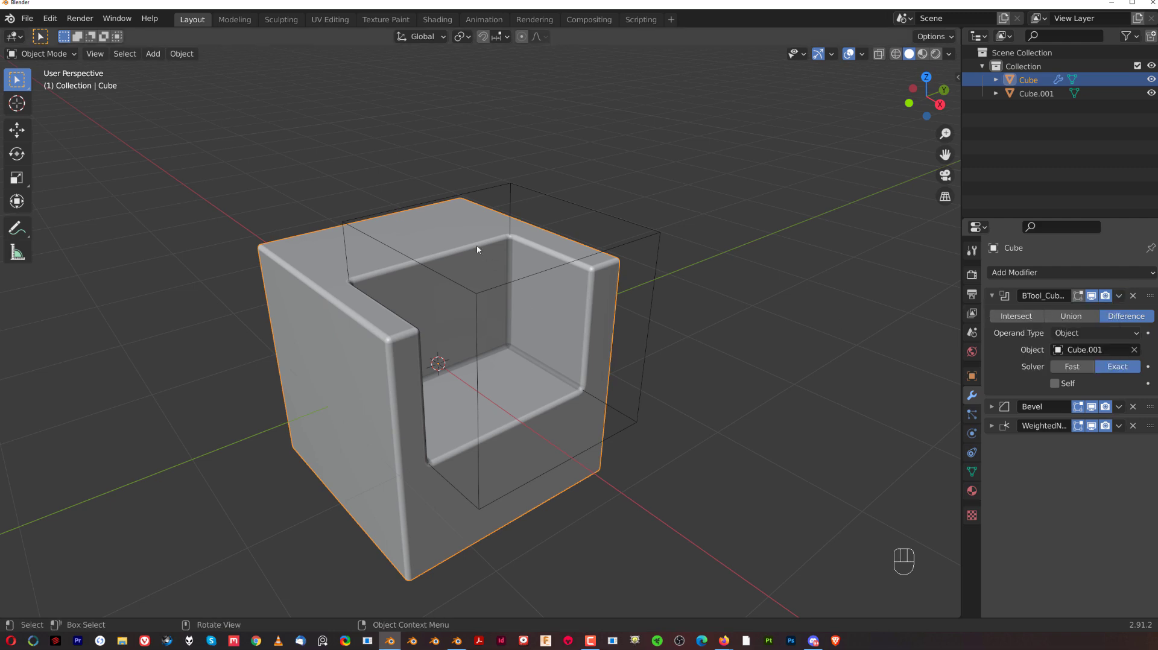
- Try moving the wireframe cutter box across the cube to shift the Boolean cut
click(655, 243)
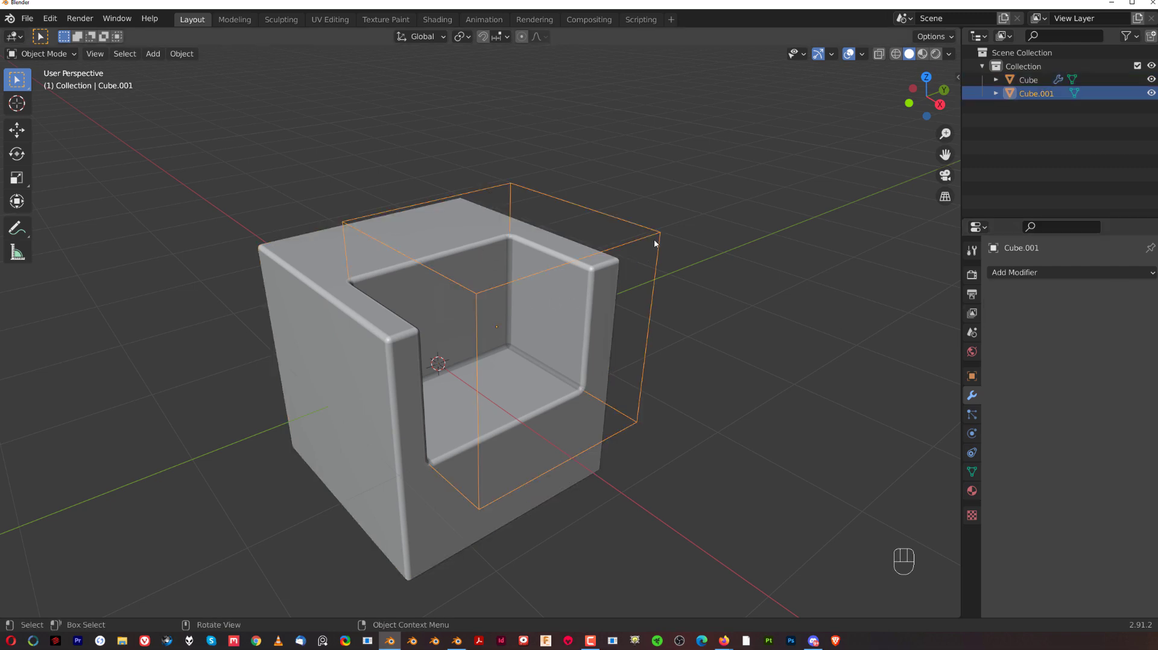
key(g)
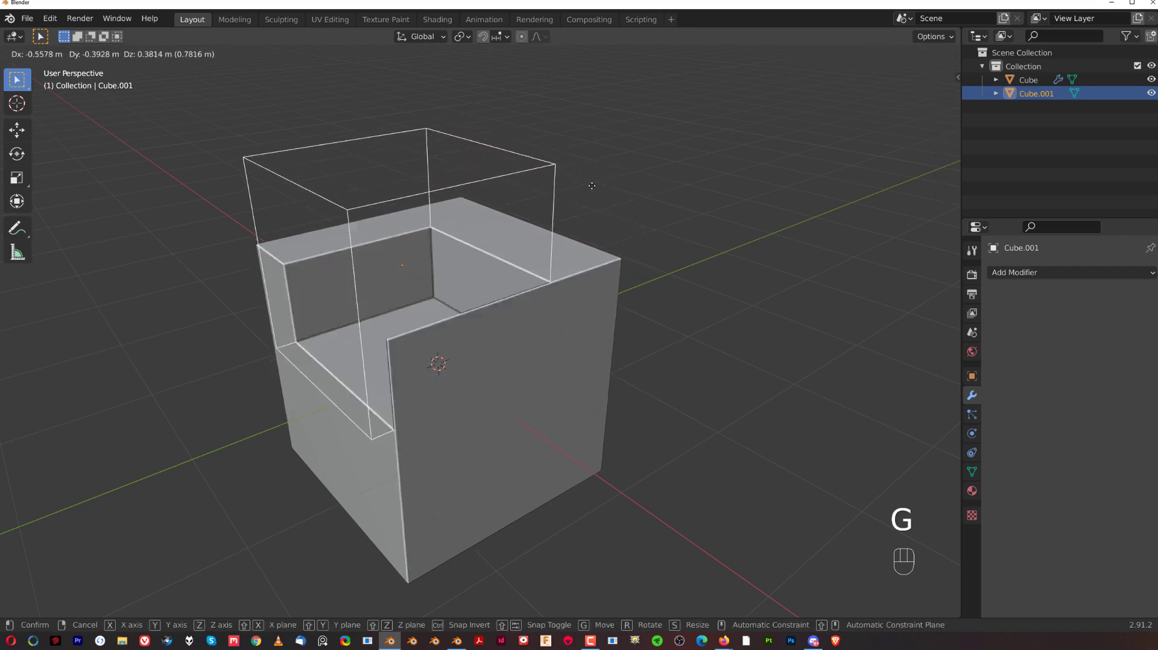
click(603, 280)
- Bevel the lower inner edge of the cutter box in Edit Mode to give the cut a single-segment slanted face
key(Tab)
key(Tab)
key(Tab)
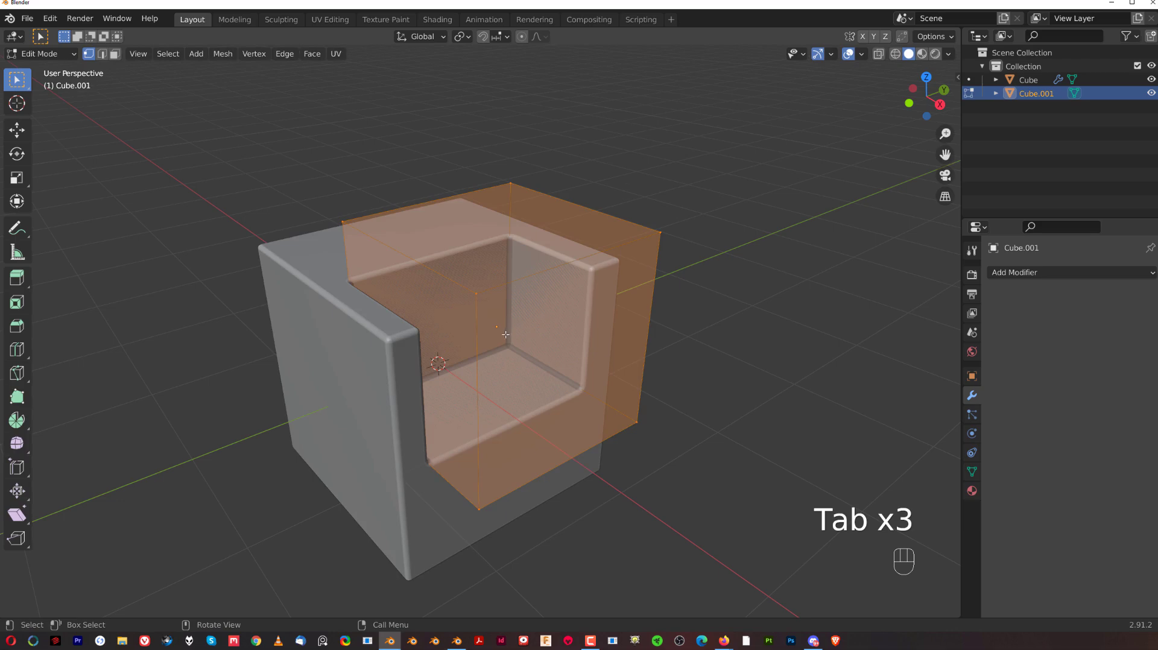
key(2)
click(489, 351)
key(ctrl+b)
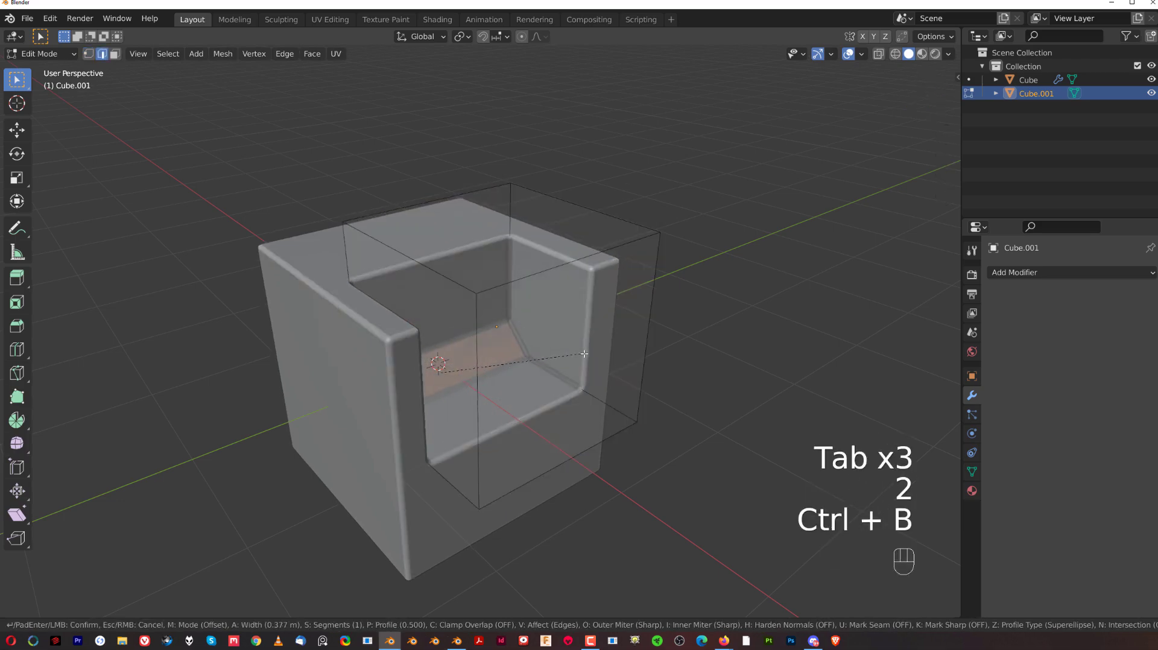
click(619, 361)
key(Tab)
mouse_move(765, 231)
middle_down()
mouse_move(656, 212)
mouse_move(754, 214)
middle_up()
scroll(605, 338, up, 3)
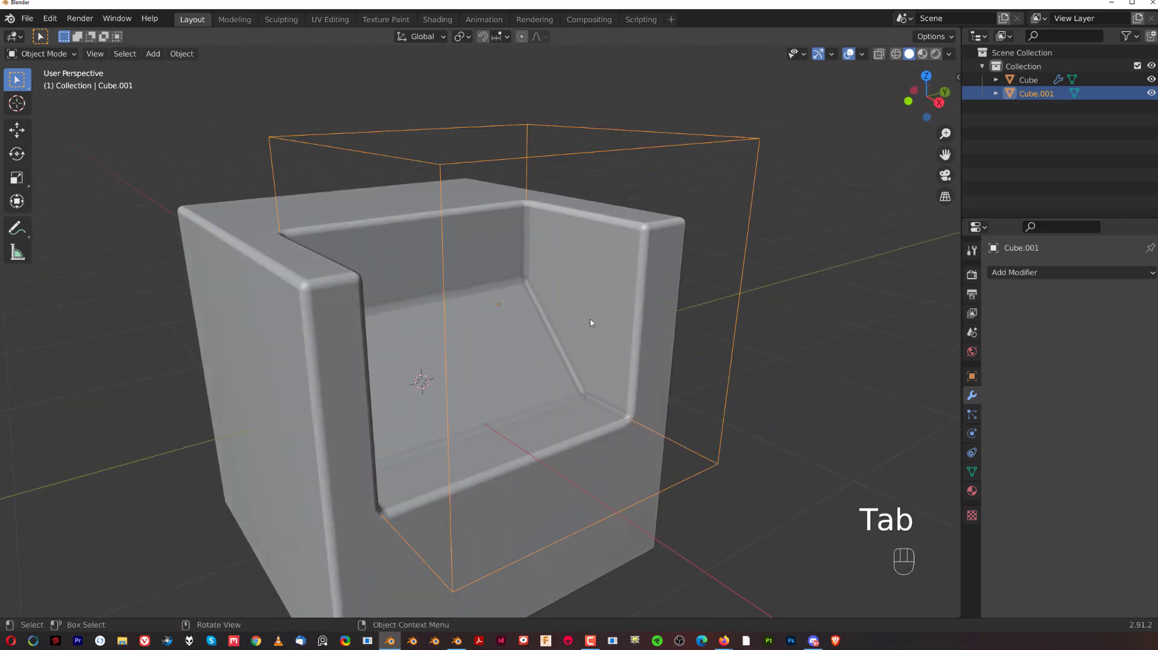
scroll(579, 289, down, 2)
middle_drag(641, 313, 638, 334)
scroll(603, 307, up, 1)
- Try moving the chamfered cutter box to preview the live Boolean cut in another place on the cube
click(577, 289)
shift+middle_drag(577, 289, 588, 300)
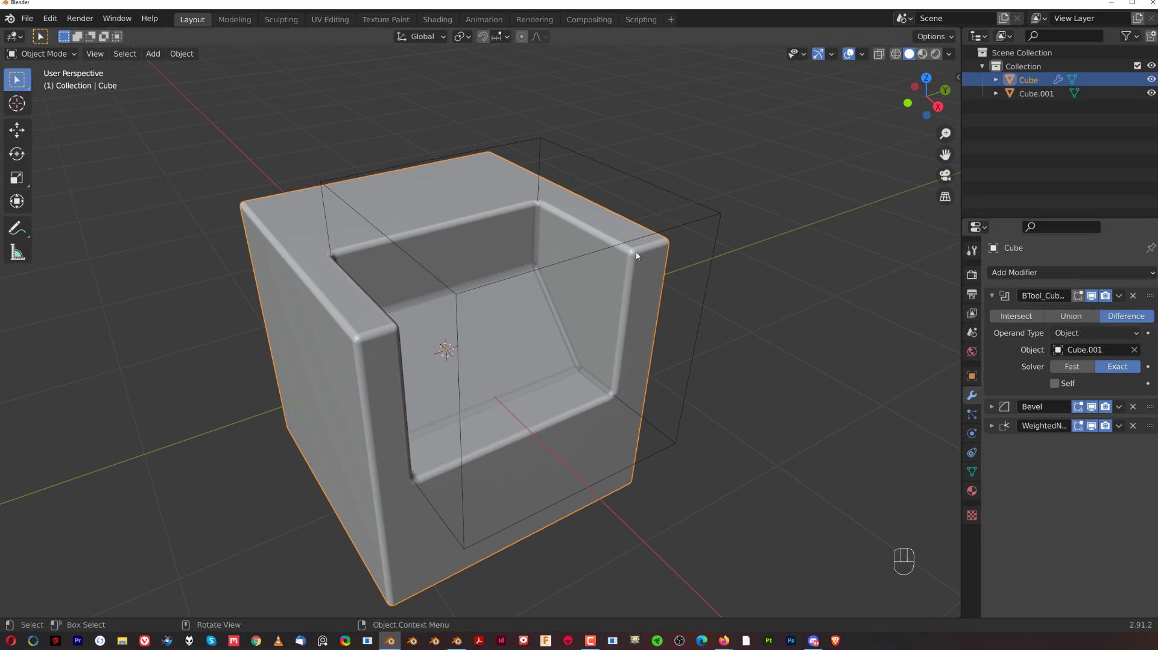
click(682, 232)
key(g)
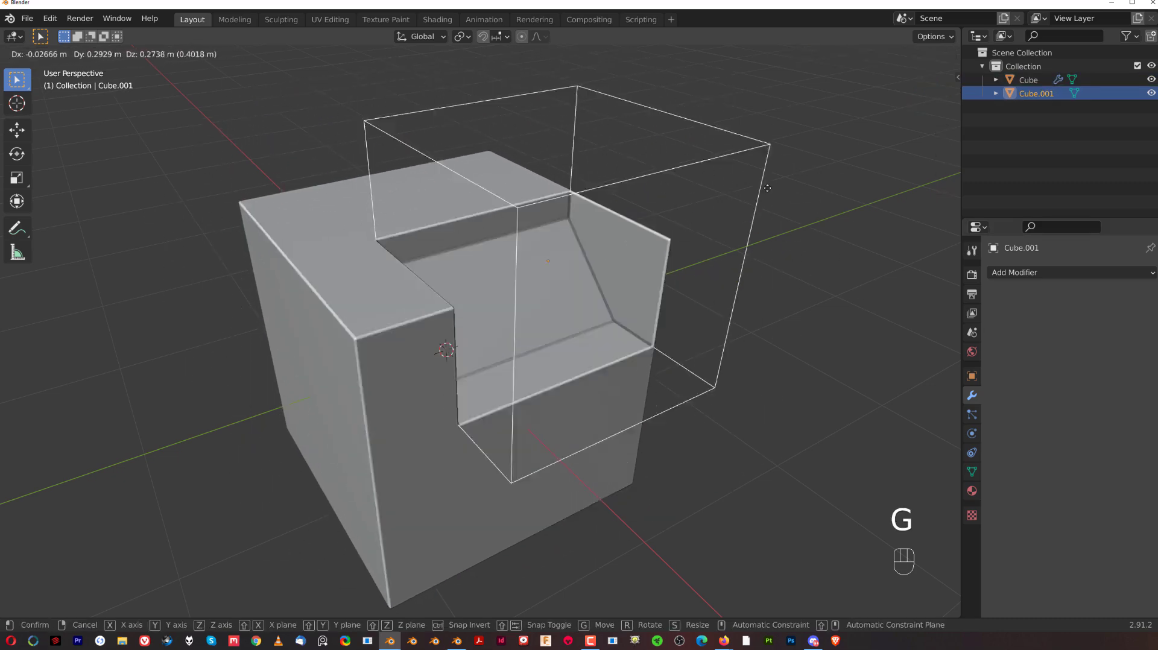
click(764, 270)
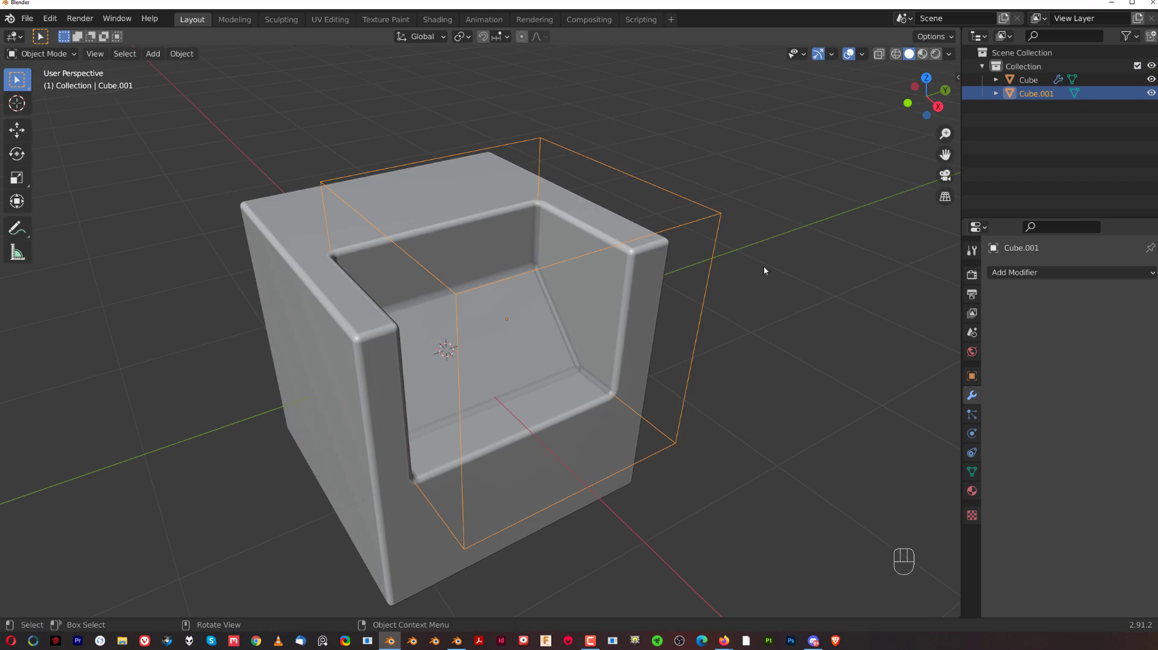
- Inspect the main cube's uncut base mesh in Edit Mode, return to Object Mode and select the cutter box
click(624, 221)
key(Tab)
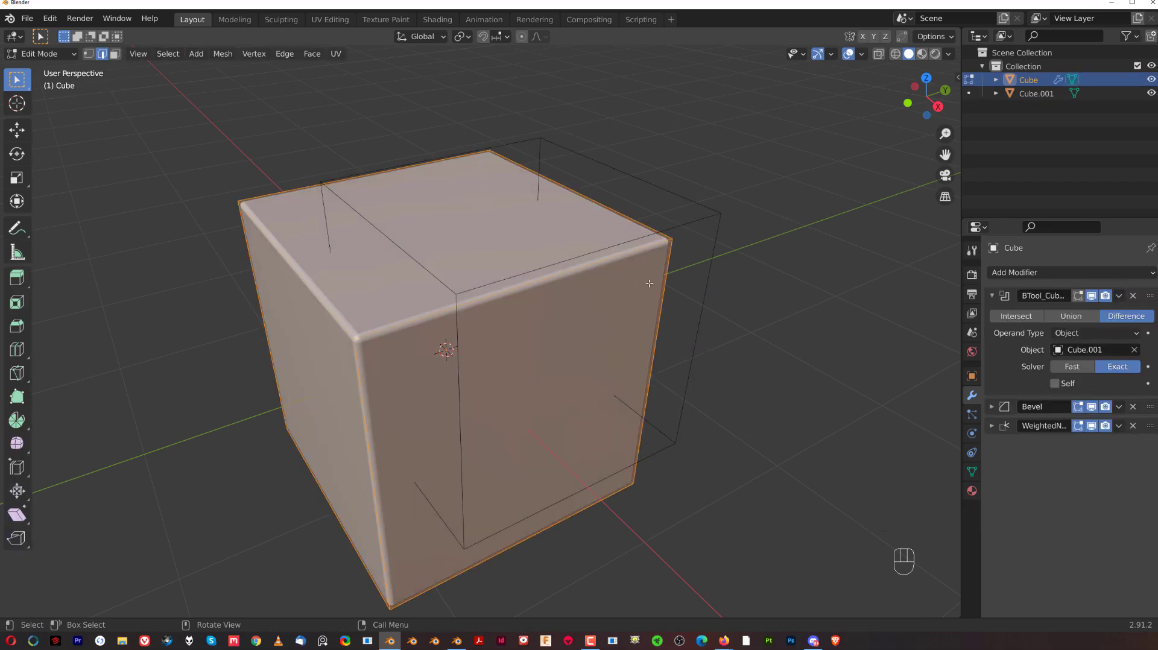
key(Tab)
click(699, 220)
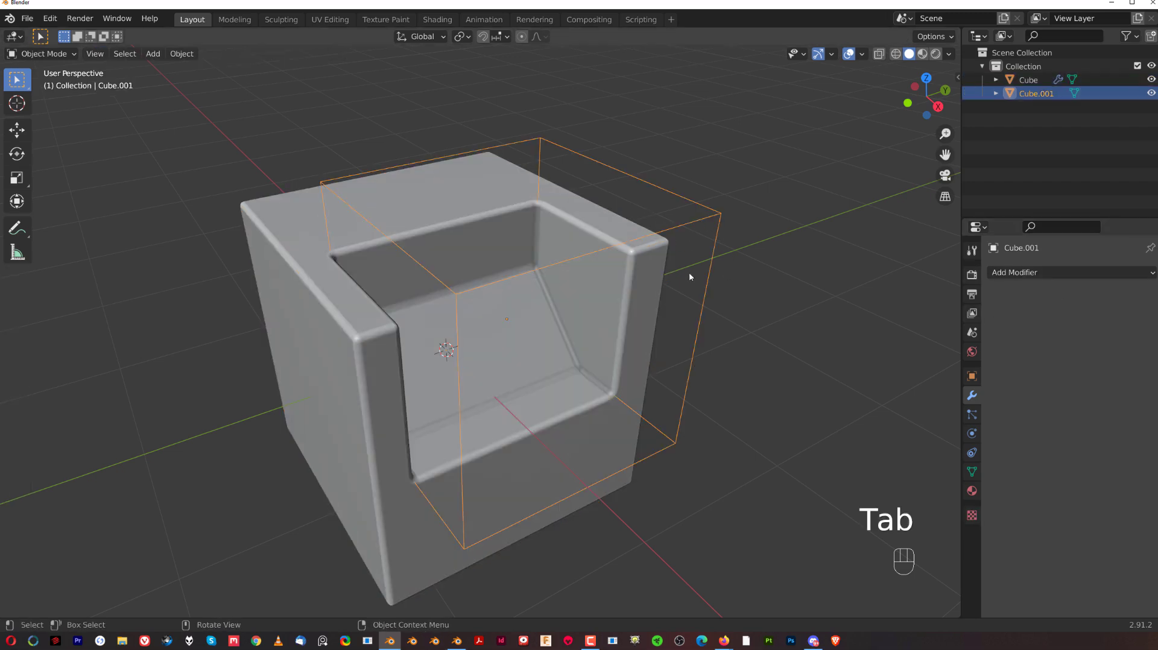
- Apply the main cube's Boolean modifier and check the resulting mesh in Edit Mode
click(657, 234)
click(1118, 295)
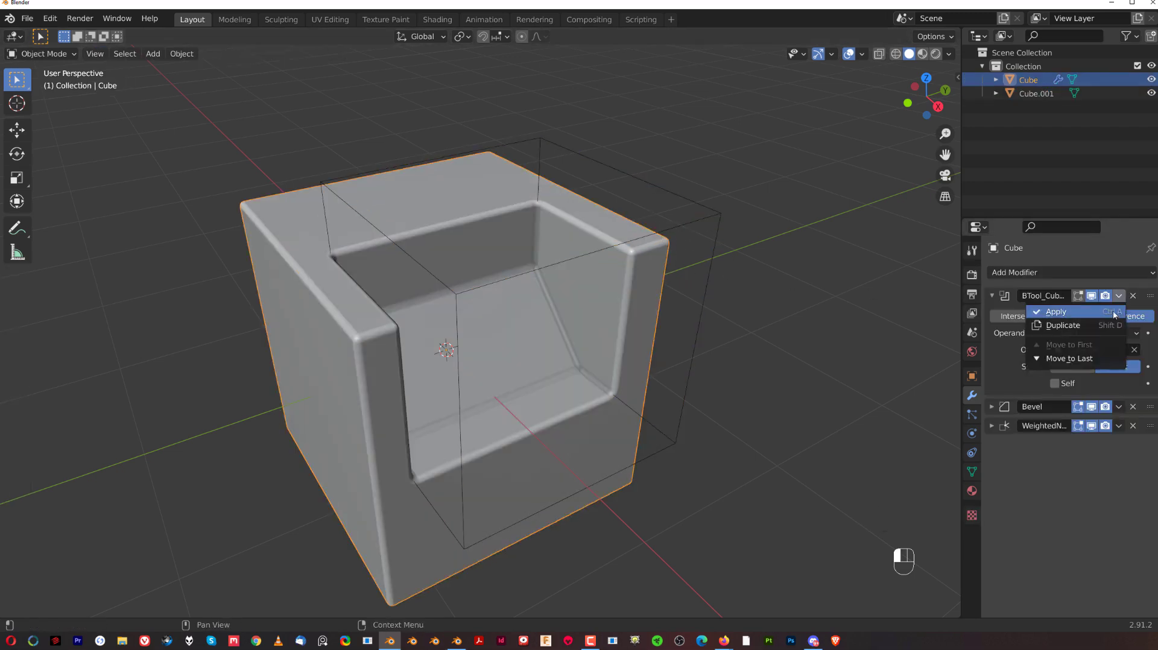
click(1112, 313)
key(Tab)
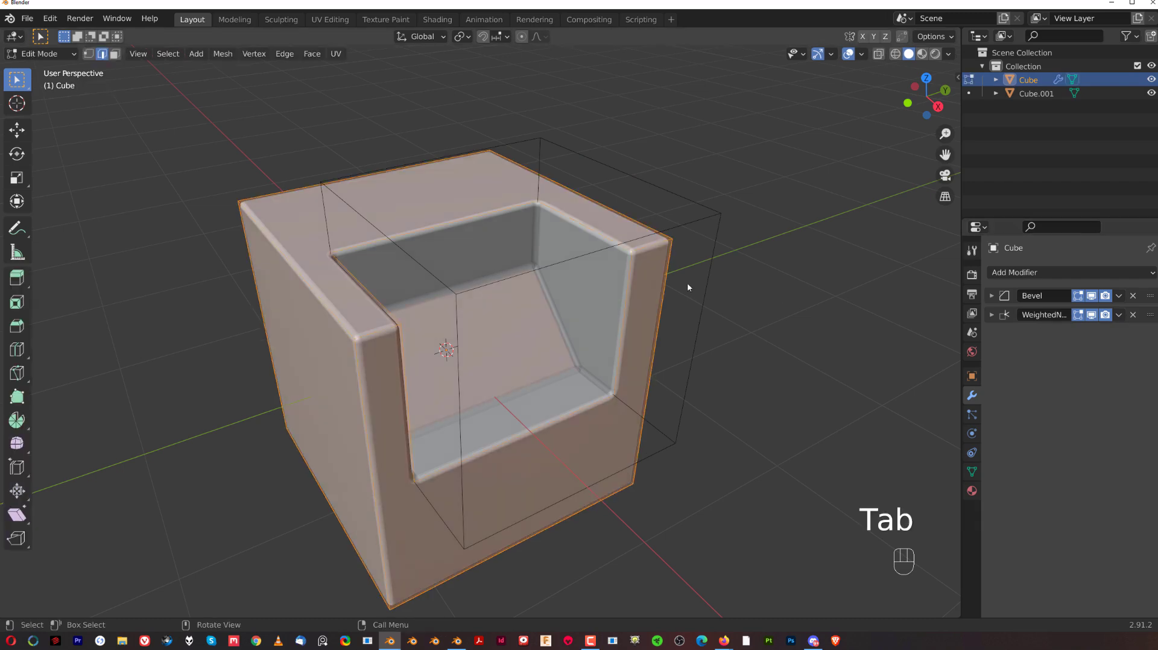
key(Tab)
key(Tab)
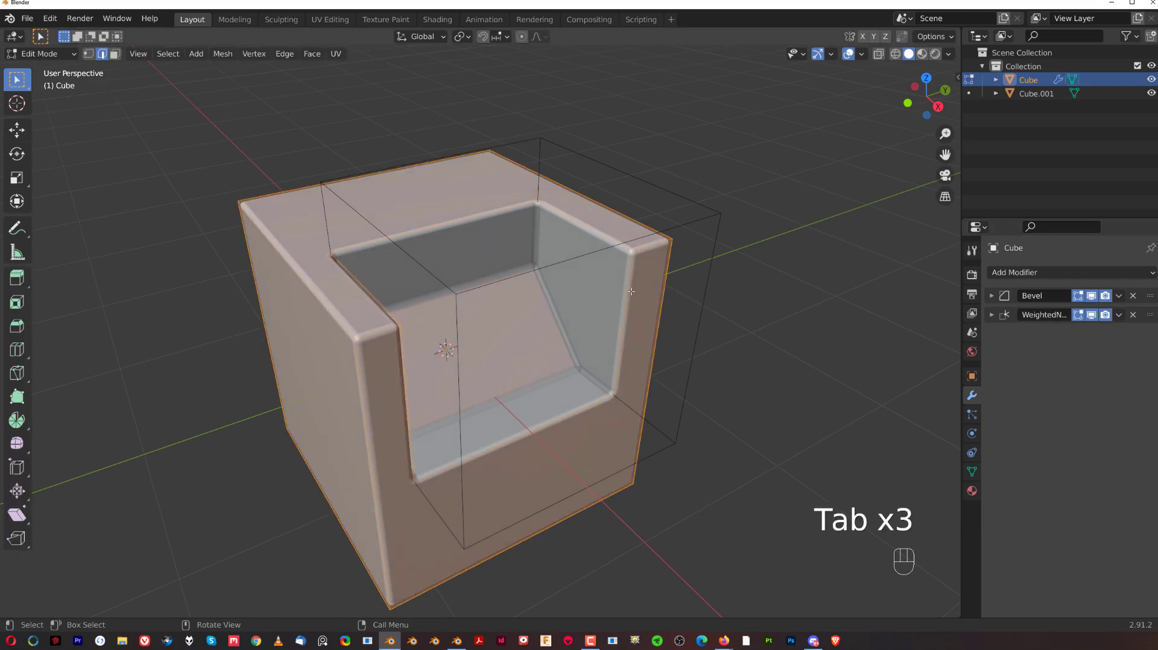
- Try moving the side face of the applied cut in face select mode
key(3)
click(603, 284)
key(g)
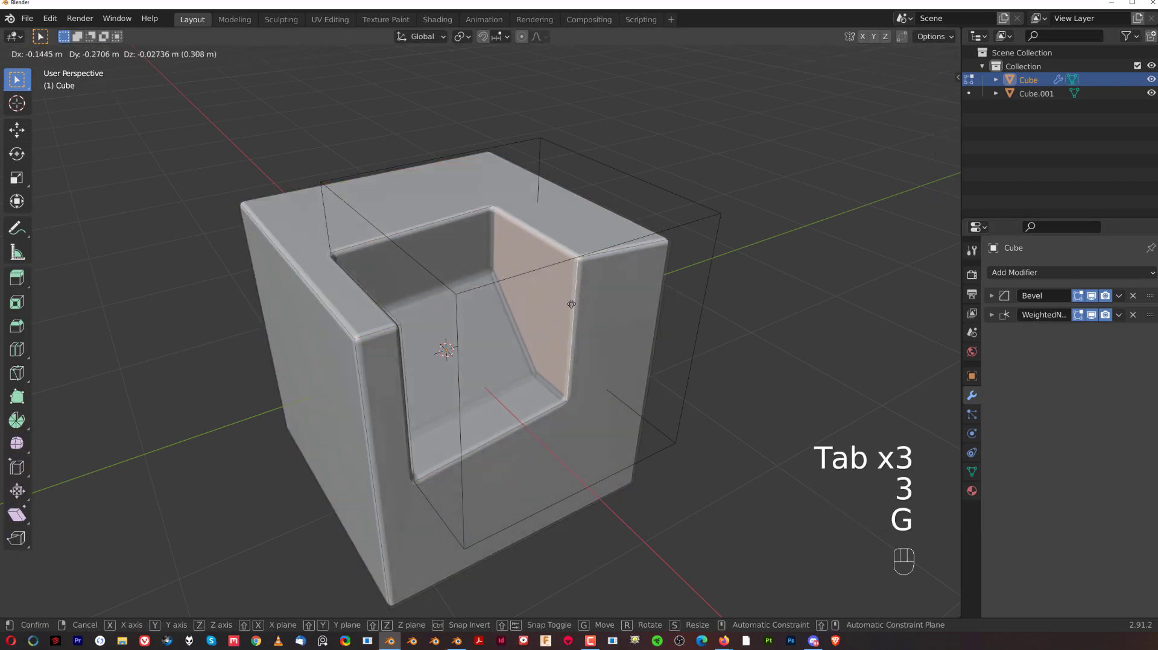
right_click(647, 330)
- Undo the application of the cube's Boolean modifier and the edits made since
key(ctrl+z)
key(ctrl+z)
key(ctrl+z)
key(ctrl+z)
key(ctrl+z)
key(ctrl+z)
key(ctrl+z)
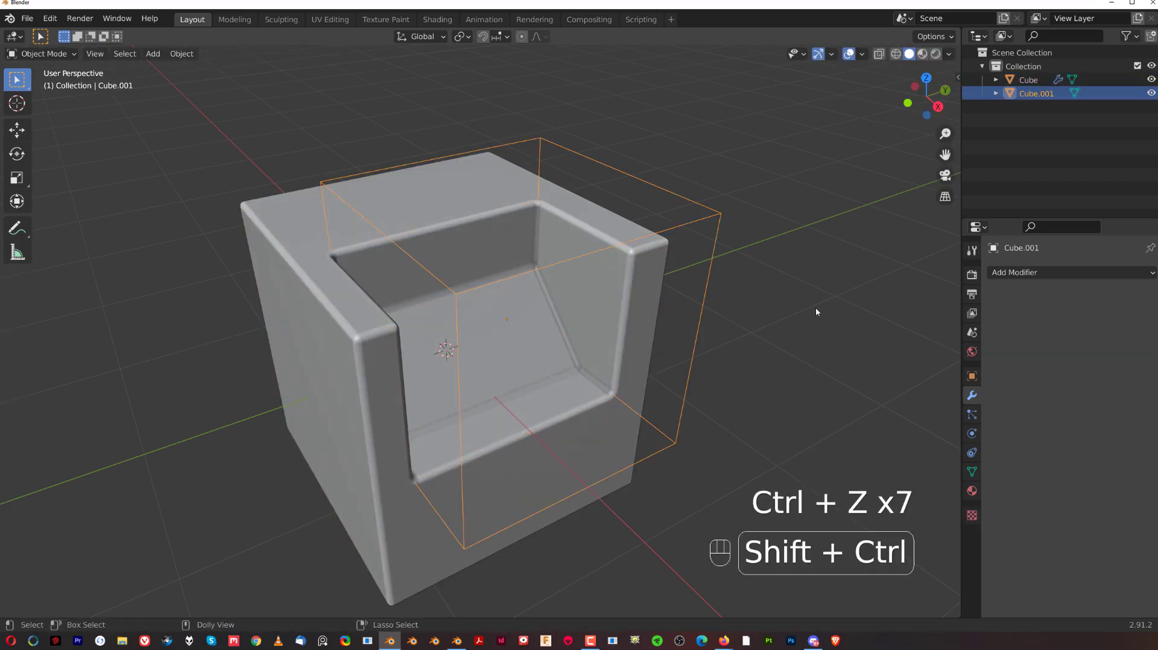
key(ctrl+shift+z)
- Toggle the Boolean modifier's Edit Mode display on and off for the cube, leave it off and return to Object Mode
key(Tab)
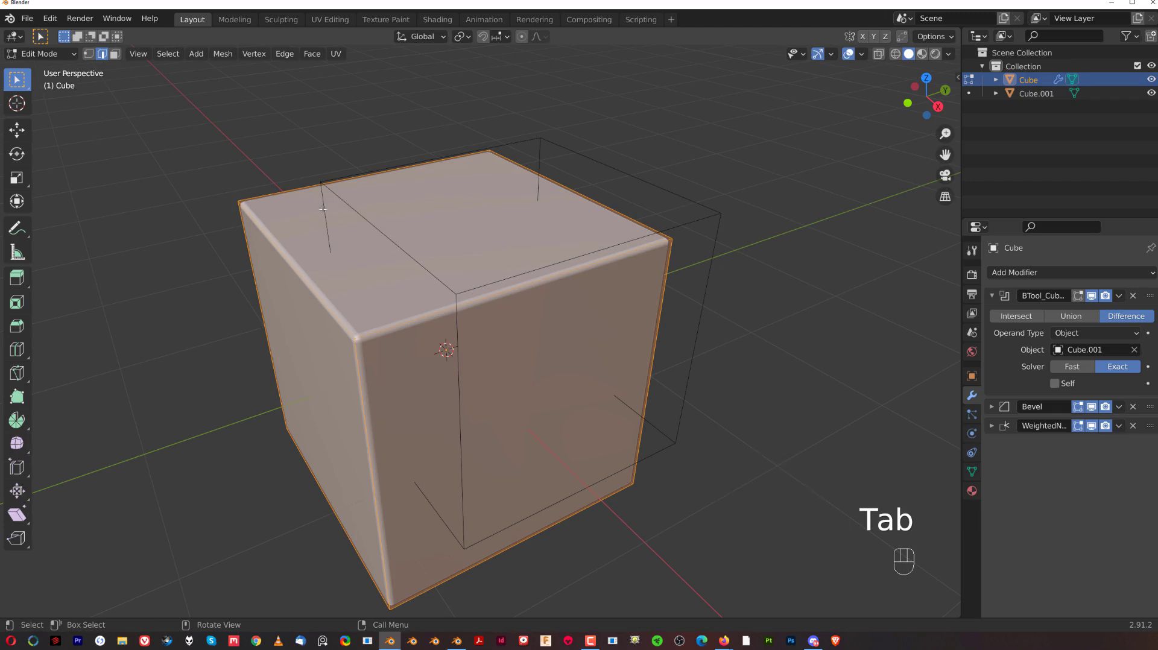
click(1078, 296)
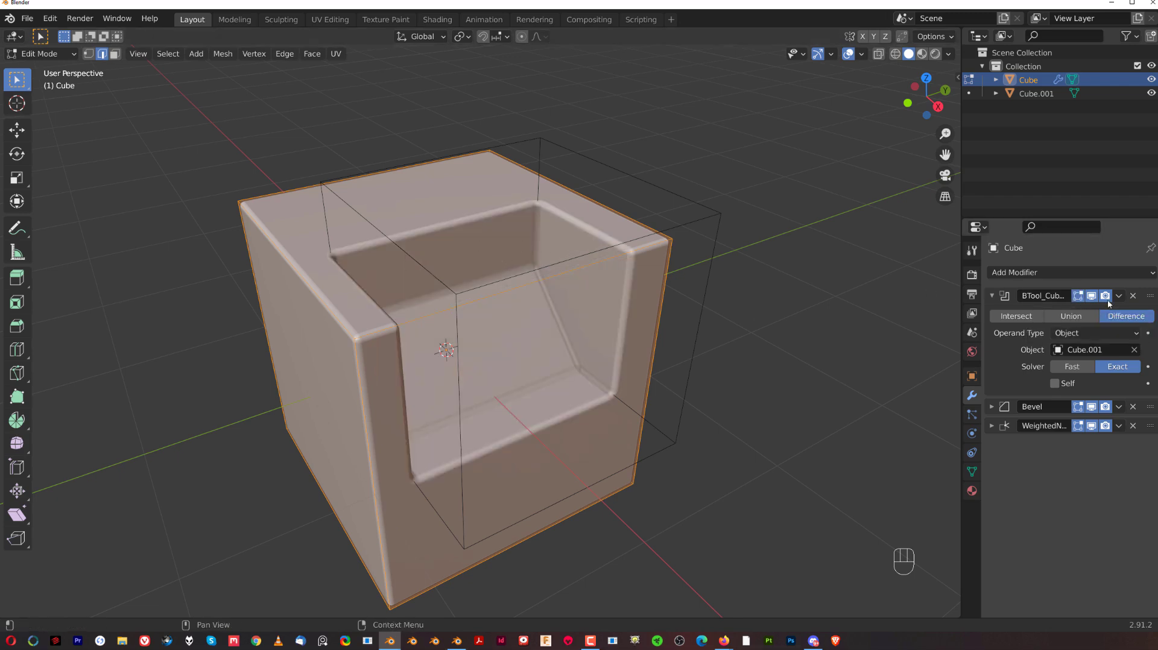
click(1078, 295)
click(1082, 300)
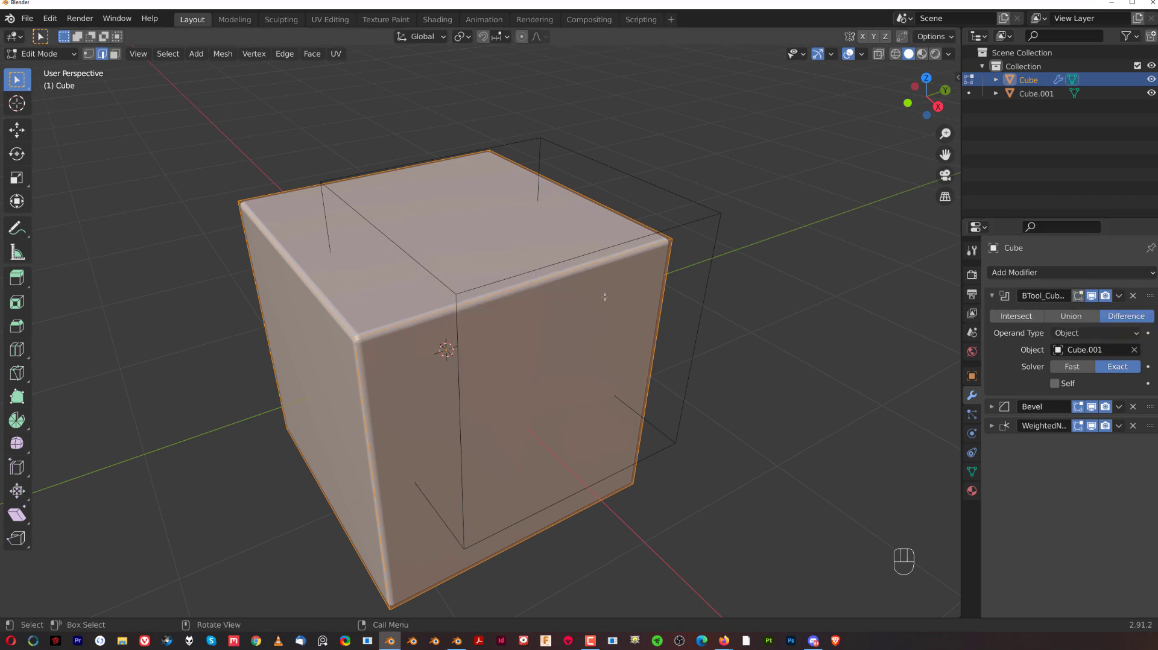
key(Tab)
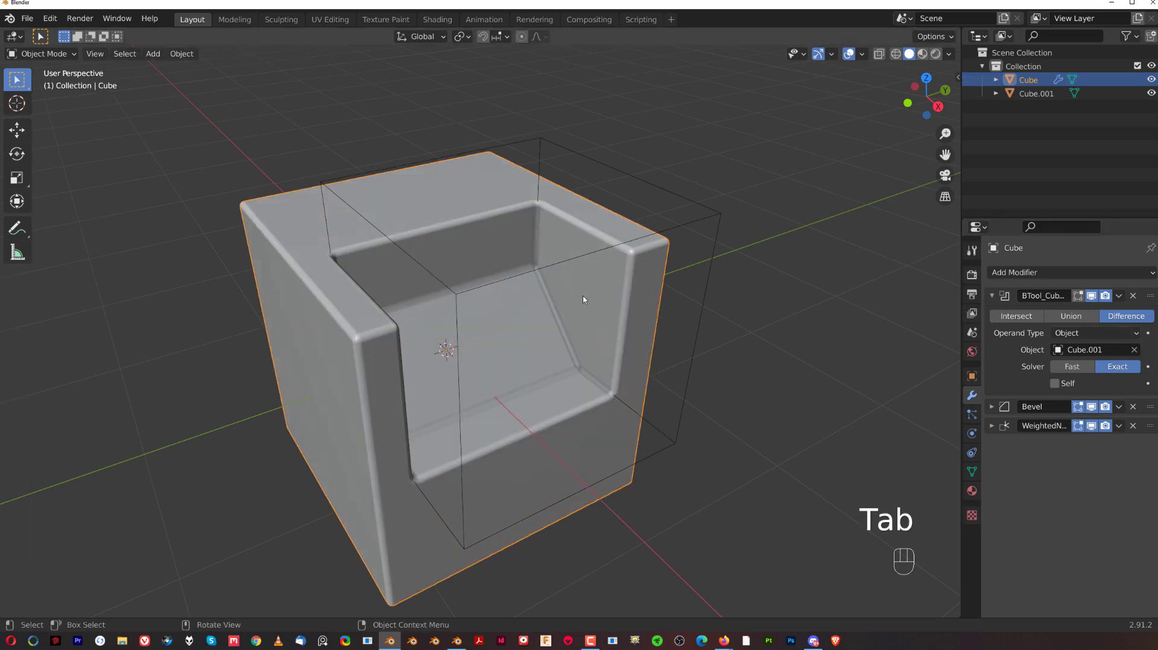
- Toggle the Boolean modifier's viewport visibility repeatedly to compare the cube with and without the cut, leaving it on
click(1091, 296)
click(1091, 296)
click(1091, 296)
click(1091, 296)
click(1091, 296)
click(1091, 296)
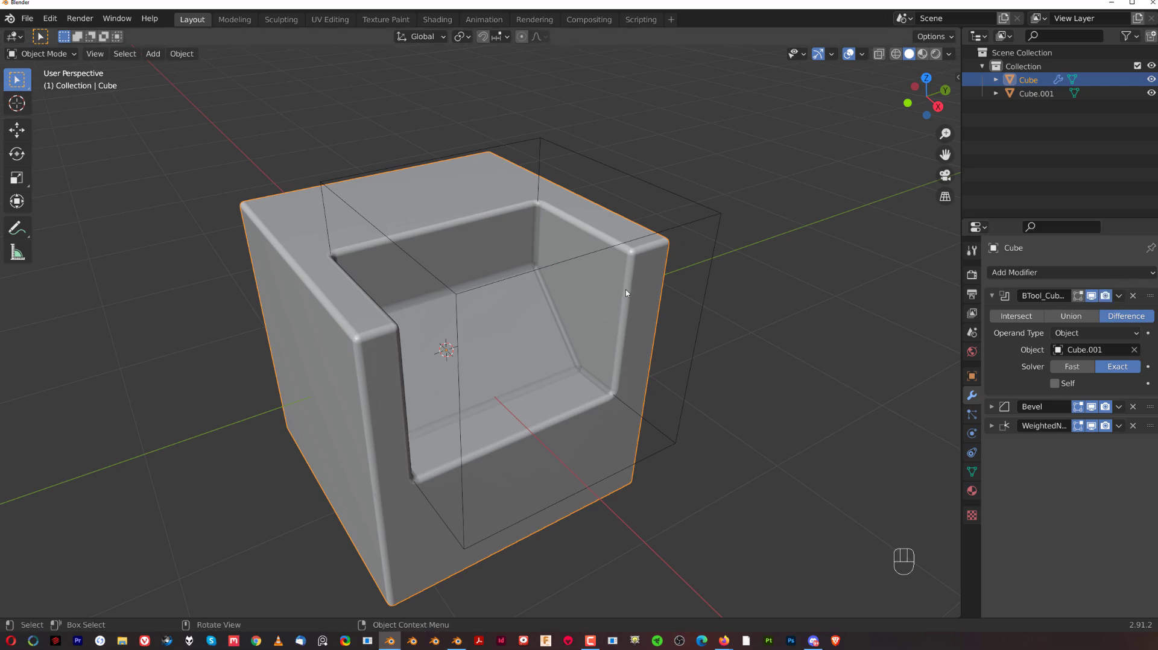
- Examine the cube's modifier stack by expanding and collapsing the Boolean, Bevel and Weighted Normal settings
click(992, 295)
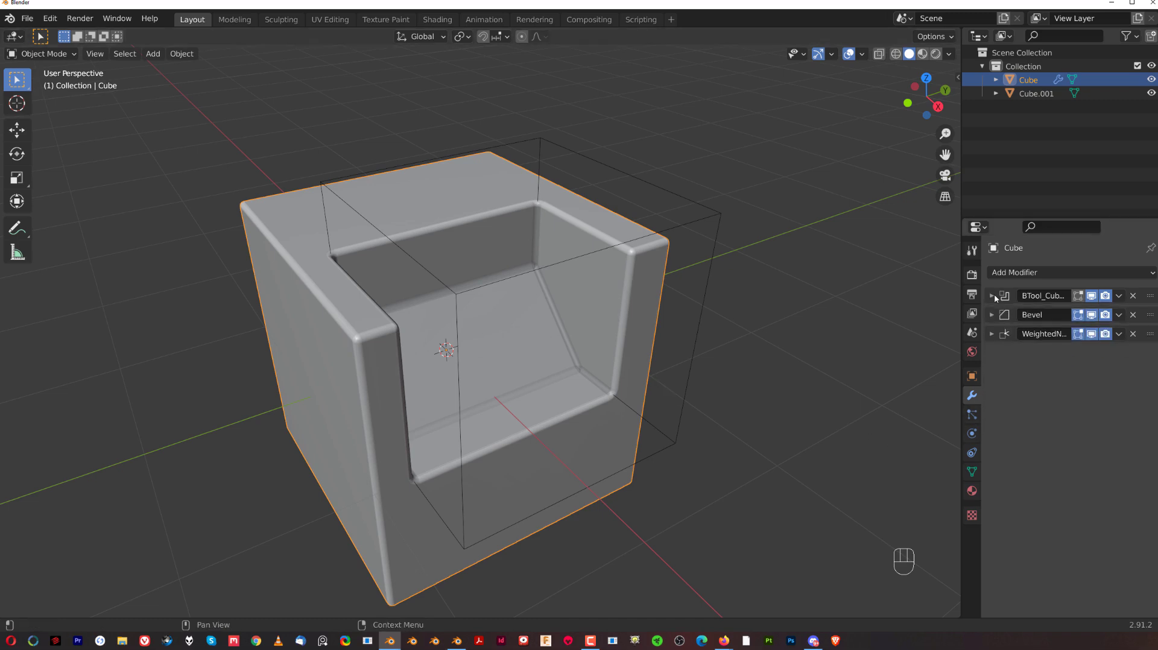
click(992, 296)
click(992, 296)
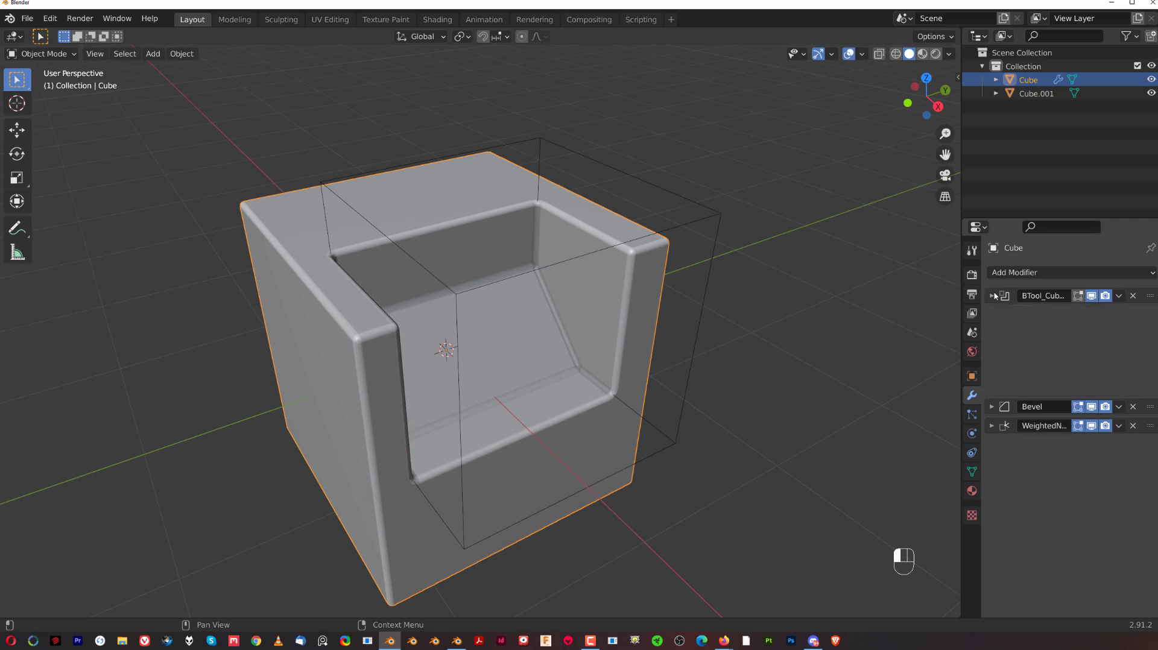
click(991, 314)
click(992, 314)
click(992, 336)
click(991, 336)
click(992, 295)
click(992, 296)
scroll(605, 340, down, 2)
scroll(519, 345, up, 2)
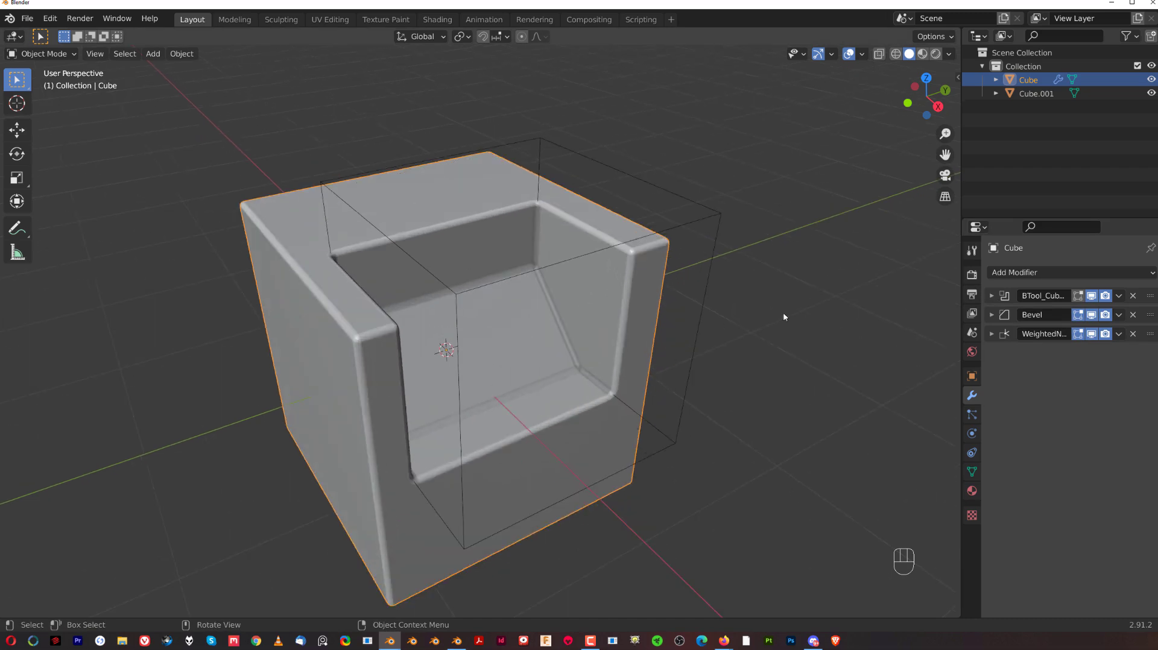
- Try the Boolean modifier's Union operation on the cube, view the merged shape and set it back to Difference
click(992, 296)
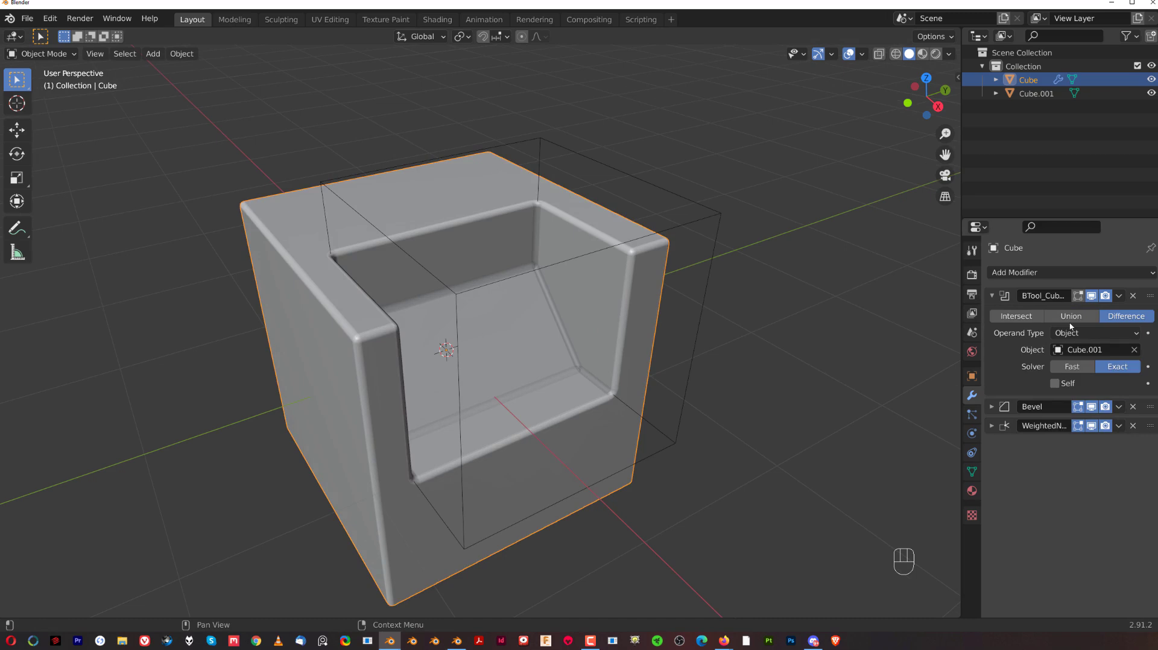
middle_drag(482, 277, 556, 284)
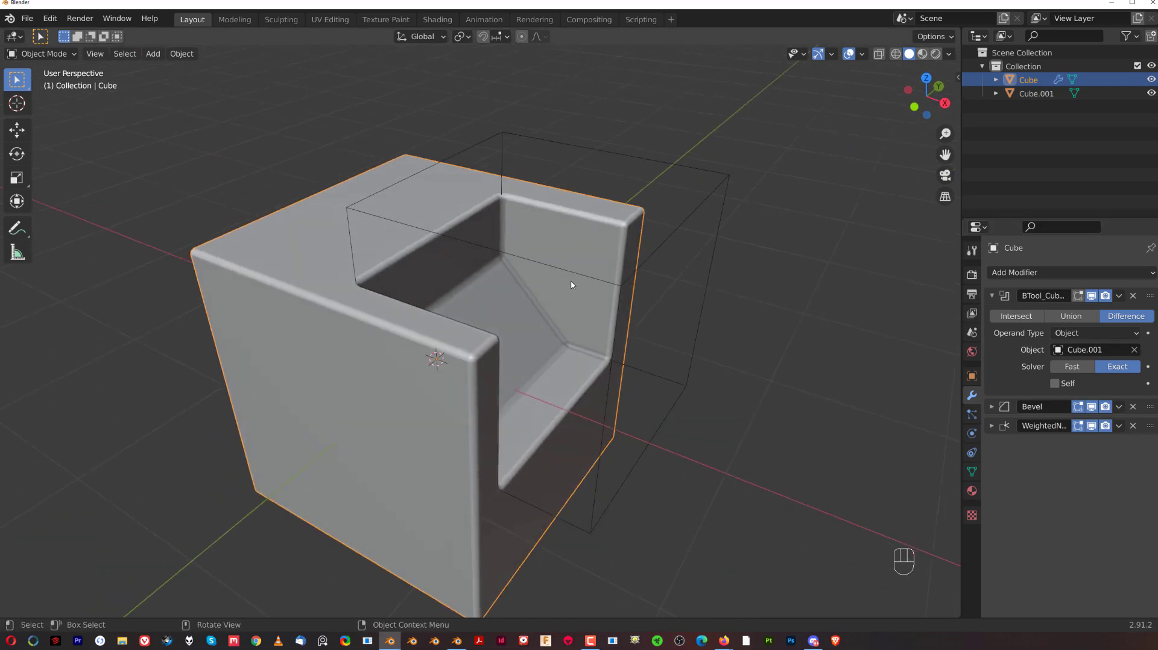
click(1071, 316)
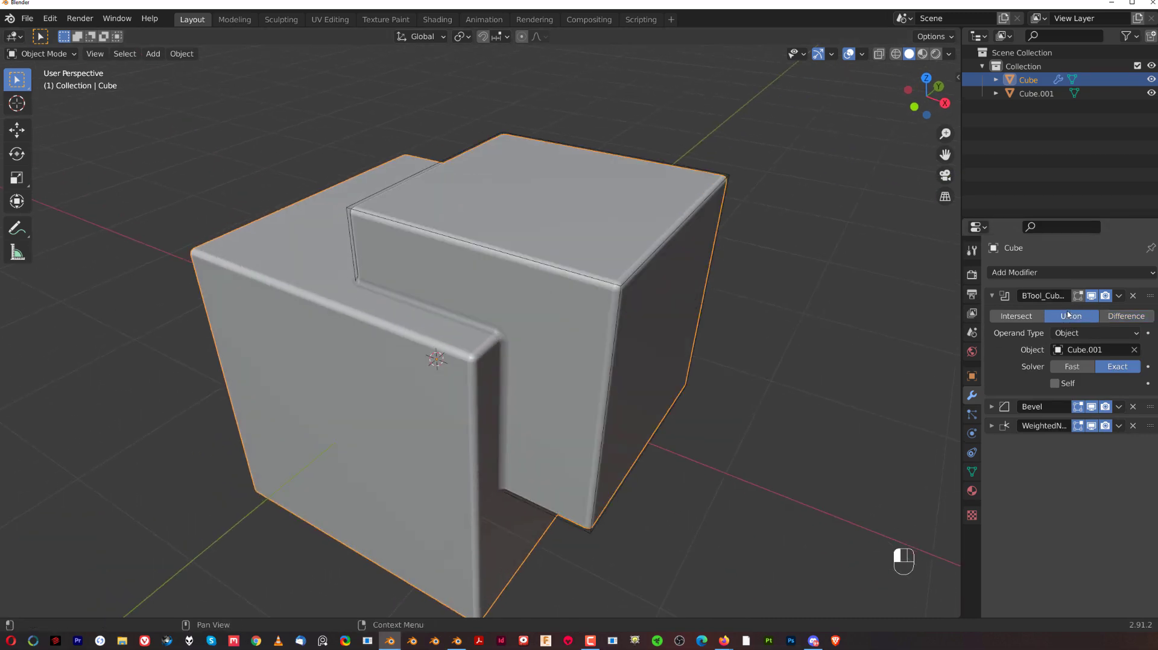
middle_drag(670, 370, 560, 330)
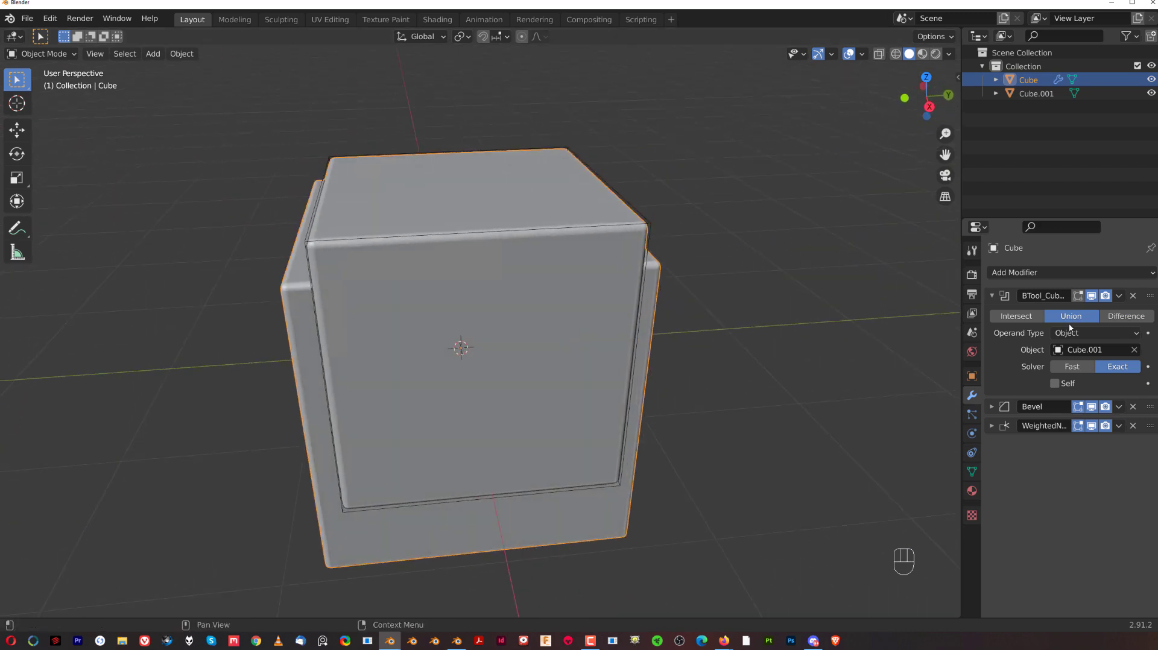
click(1126, 316)
middle_drag(654, 329, 734, 331)
click(1037, 317)
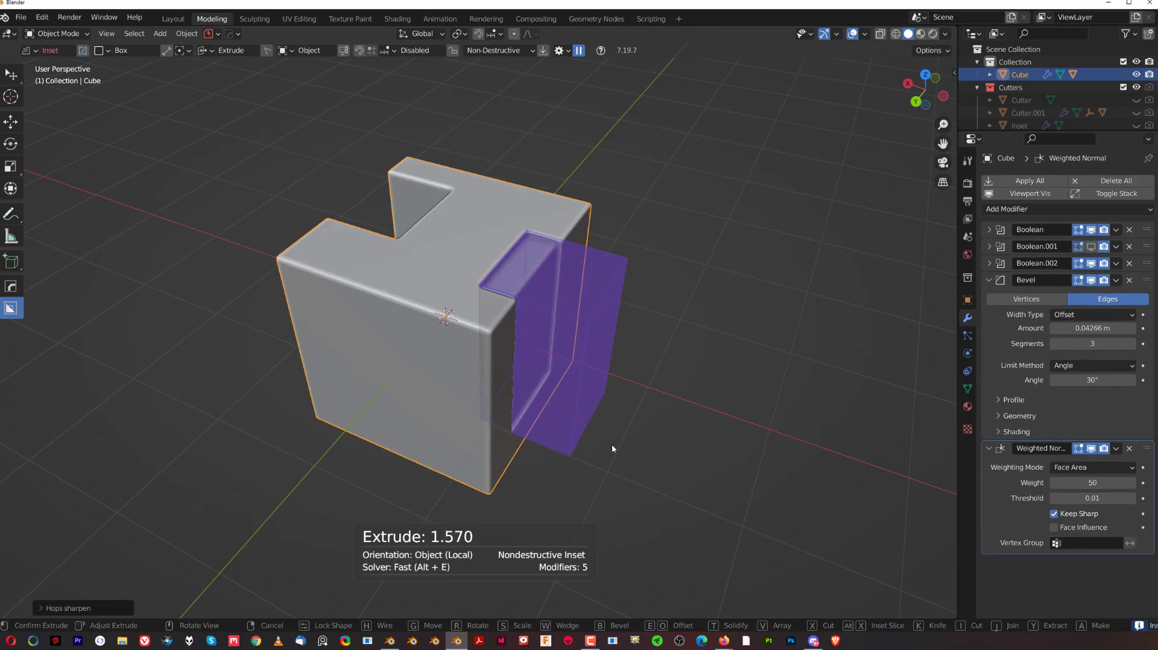
- Solidify the BoxCutter inset shape on the notched cube to a thickness of about 0.25 and finish the cut
key(t)
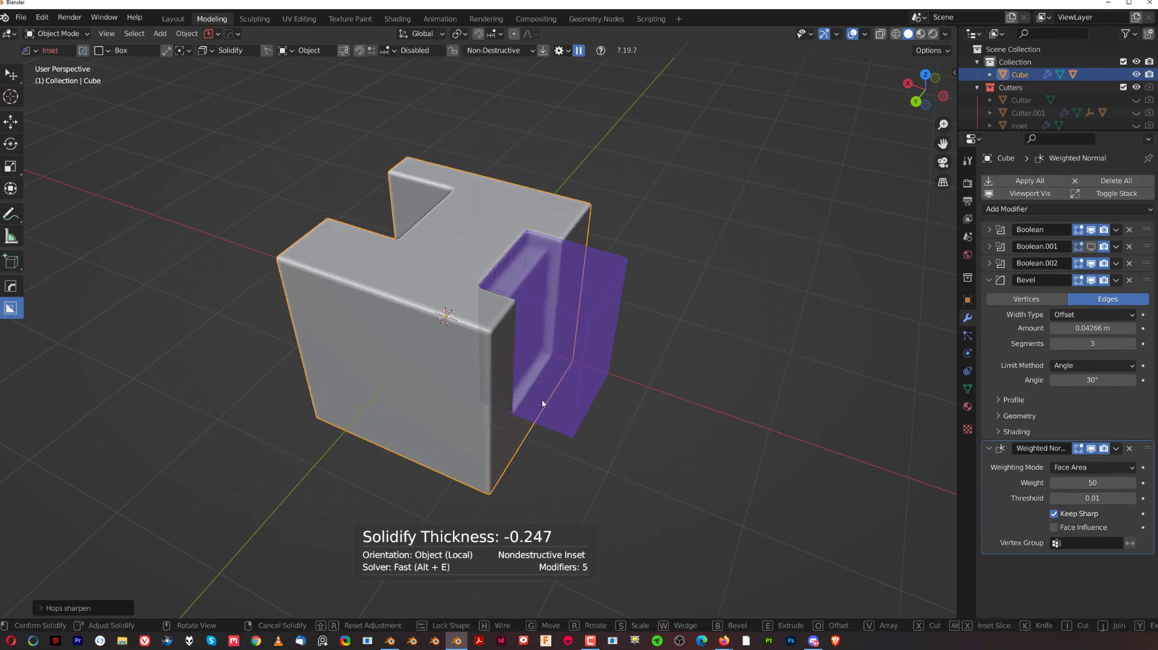
key(Tab)
click(660, 311)
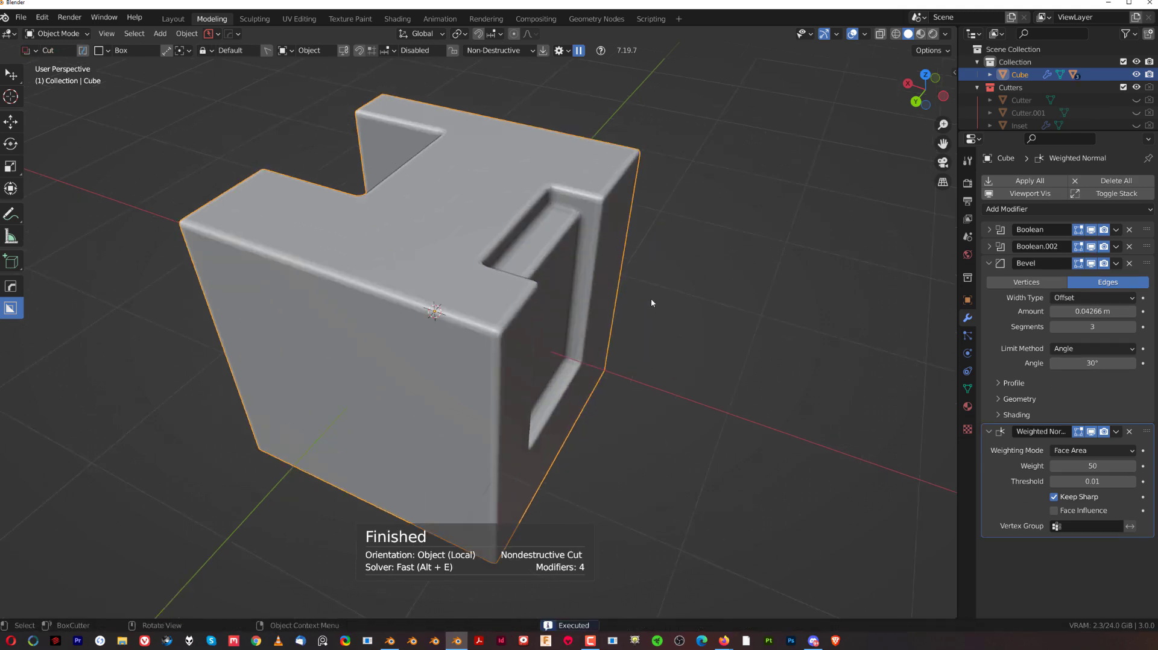
- Set the notched cube's bevel width to about 0.013 m with the Hard Ops bevel adjustment
scroll(654, 301, up, 5)
middle_drag(577, 284, 547, 286)
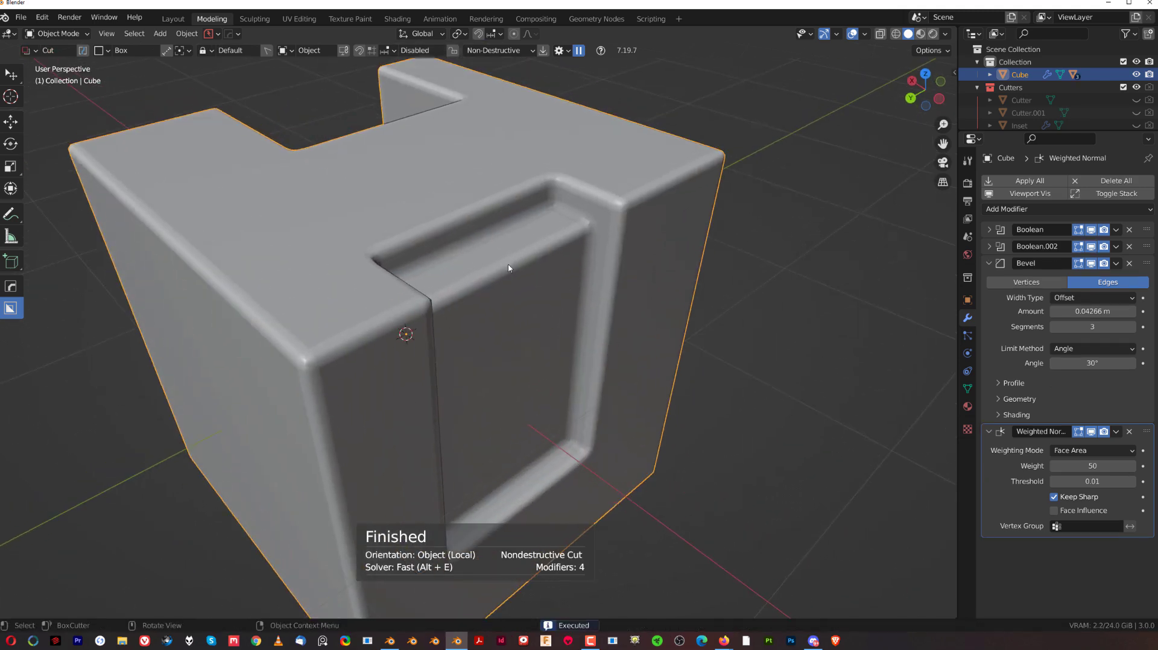
key(q)
click(508, 271)
click(560, 299)
scroll(567, 319, up, 4)
middle_drag(564, 329, 578, 342)
scroll(592, 335, down, 5)
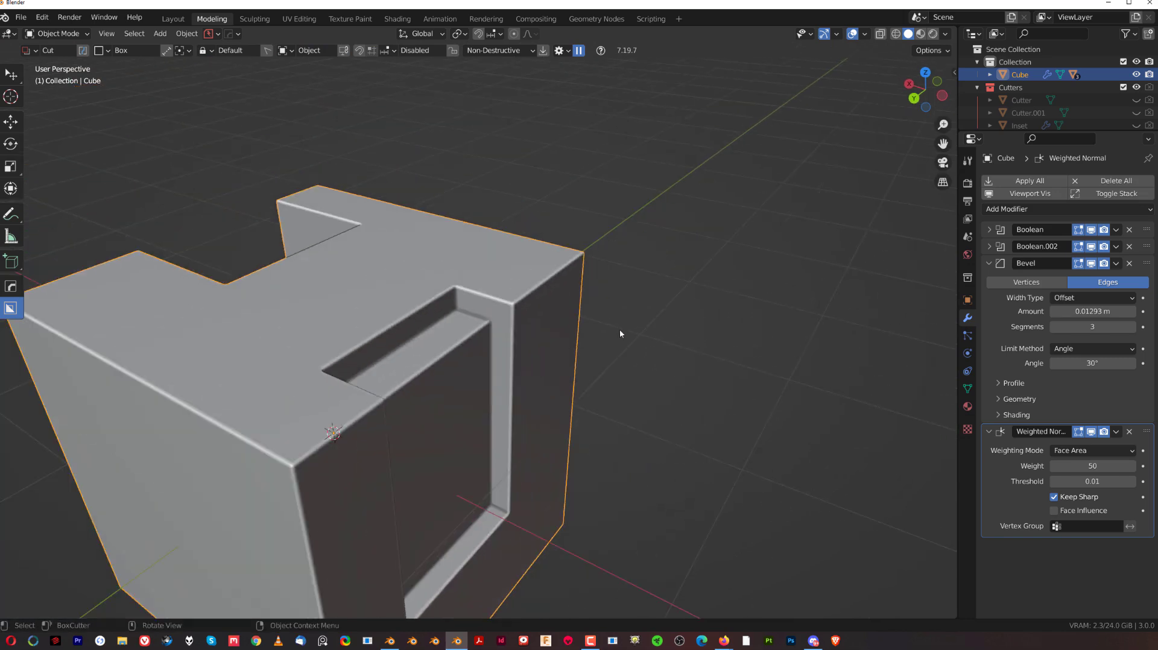
middle_drag(501, 353, 418, 598)
scroll(466, 316, down, 3)
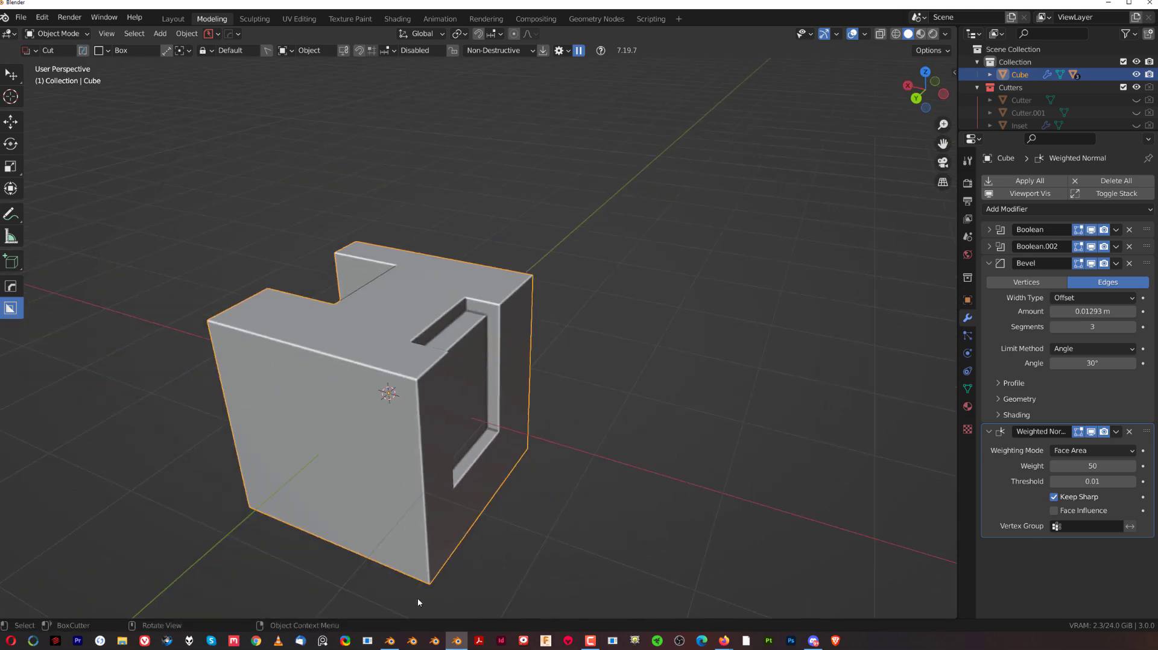
- In the Blender 2.91 window, move the wireframe cutter cube into a new collection named cutters
click(393, 641)
key(m)
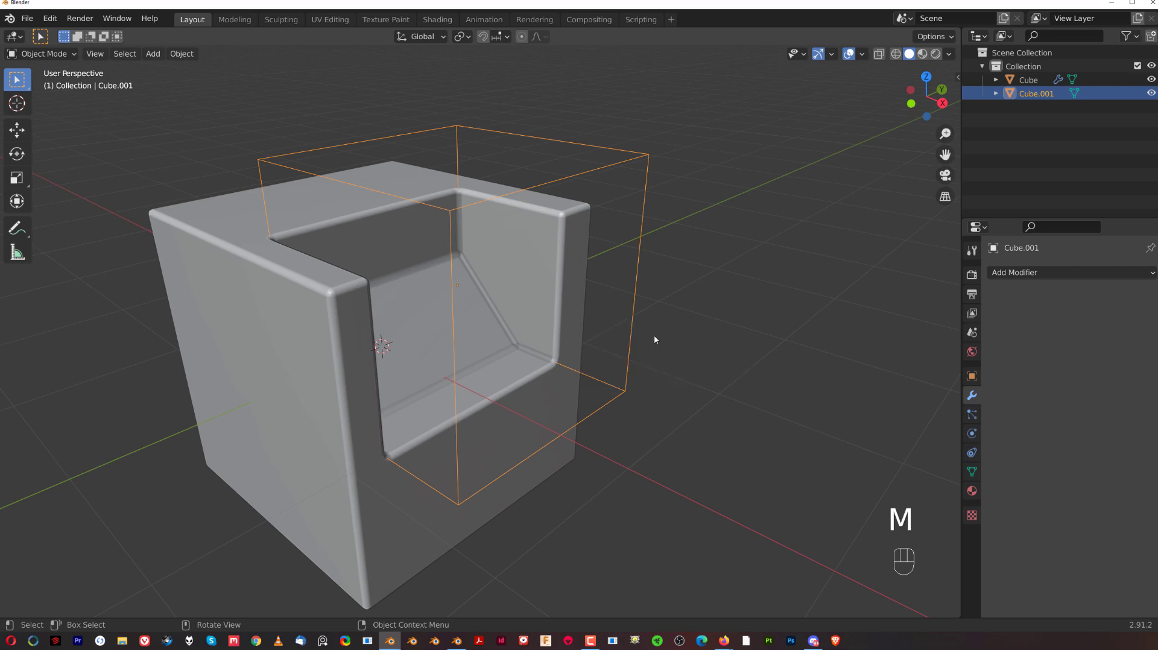
key(m)
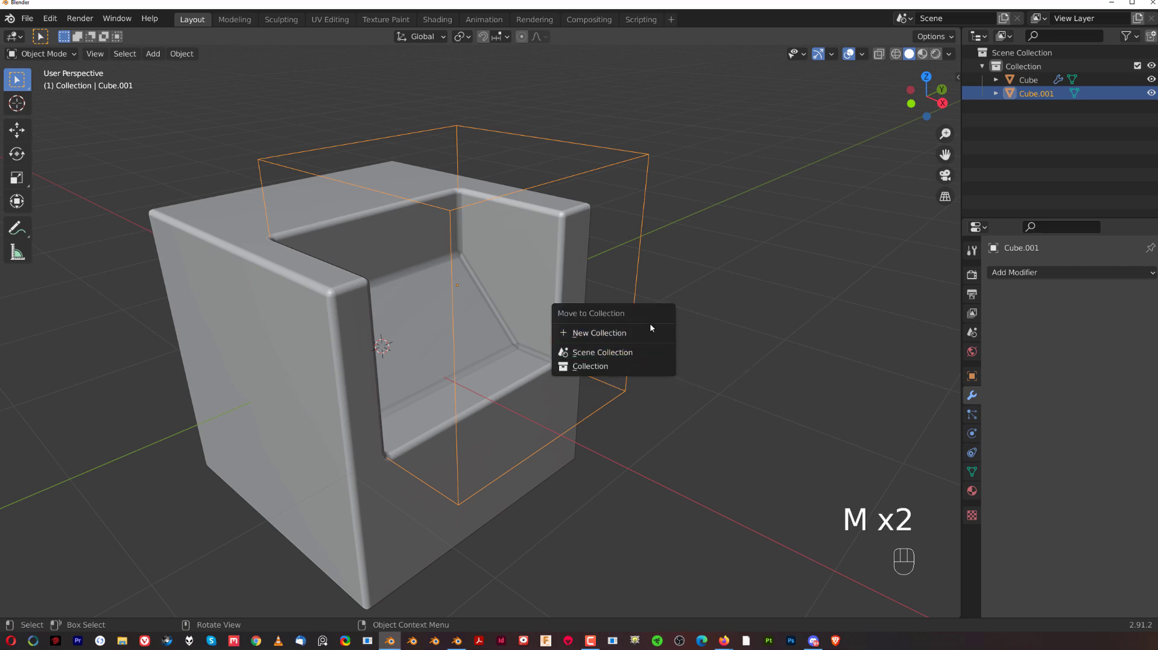
click(661, 330)
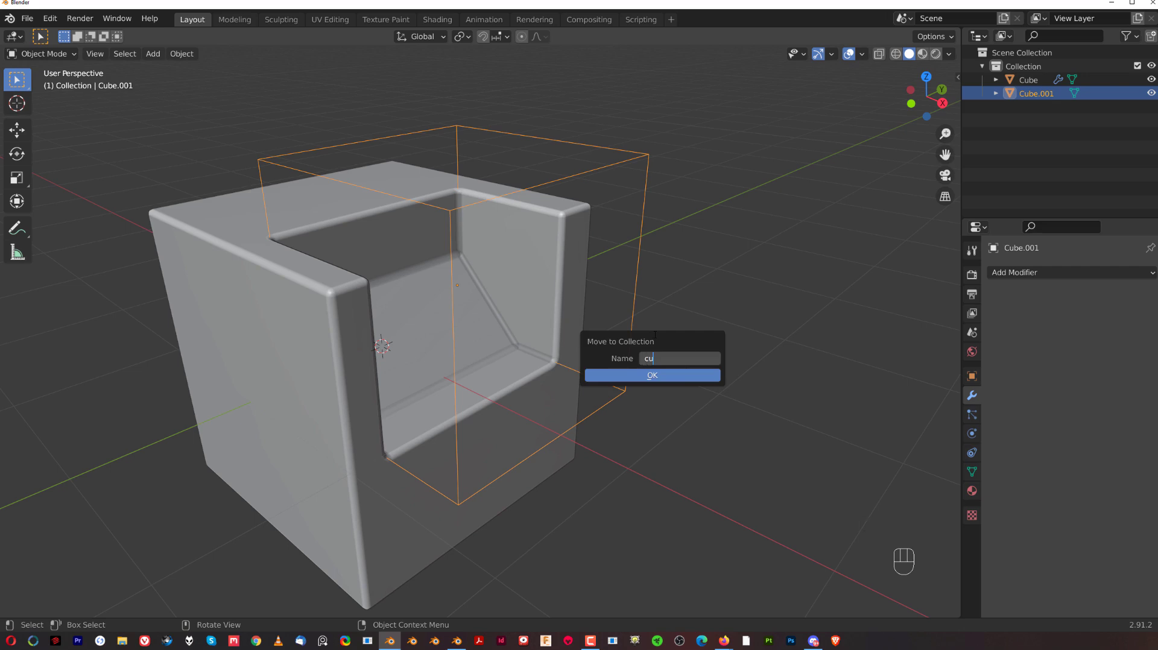
click(675, 377)
- Toggle the visibility of the cutters collection and leave it hidden
key(shift+2)
key(shift+2)
key(shift+2)
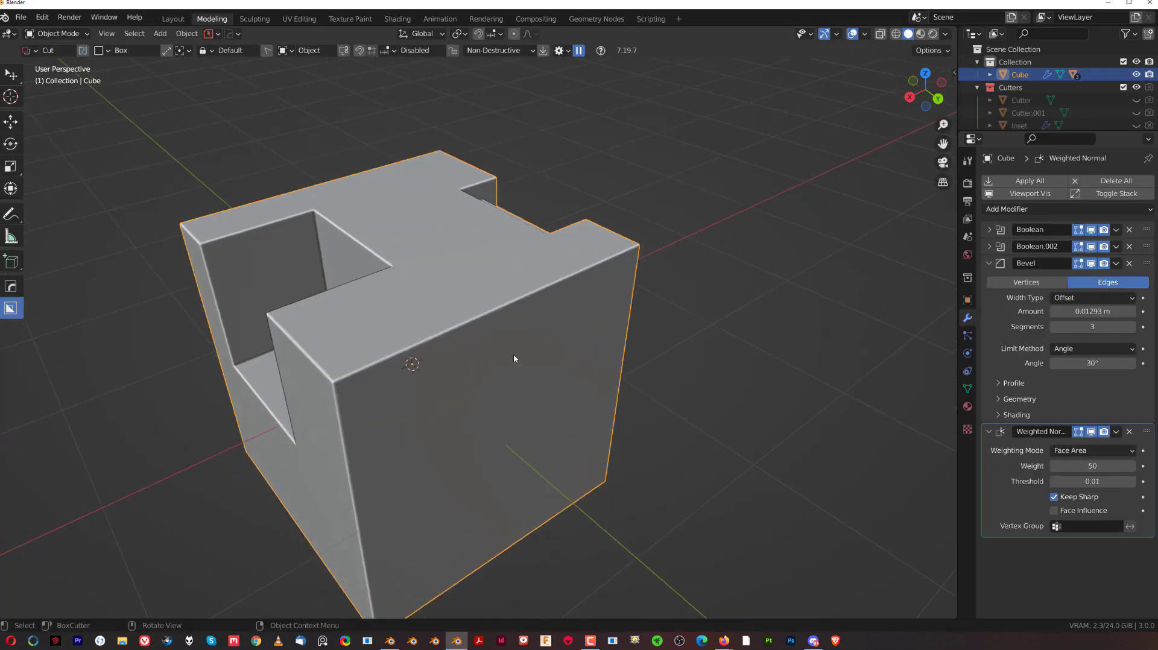
- In the Blender 3.0 window, cut two box notches into the cube with BoxCutter, extruded about 1.2 and 2.0 deep
middle_drag(513, 353, 563, 339)
mouse_move(553, 247)
mouse_down()
mouse_move(555, 298)
mouse_move(607, 382)
mouse_move(605, 410)
mouse_up()
click(602, 521)
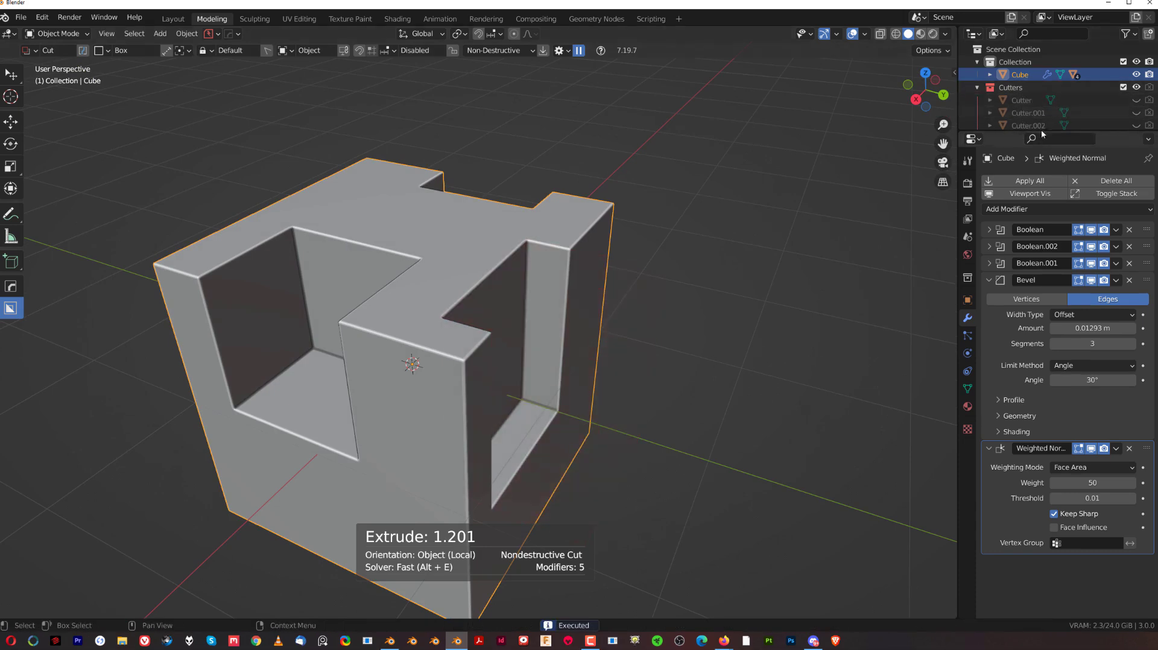
mouse_move(545, 399)
middle_down()
mouse_move(481, 357)
mouse_move(408, 364)
middle_up()
mouse_move(358, 306)
mouse_down()
mouse_move(436, 425)
mouse_move(562, 446)
mouse_move(676, 396)
mouse_up()
- Cut a box-shaped portion out of the notched cube's lower part with BoxCutter
scroll(535, 472, down, 3)
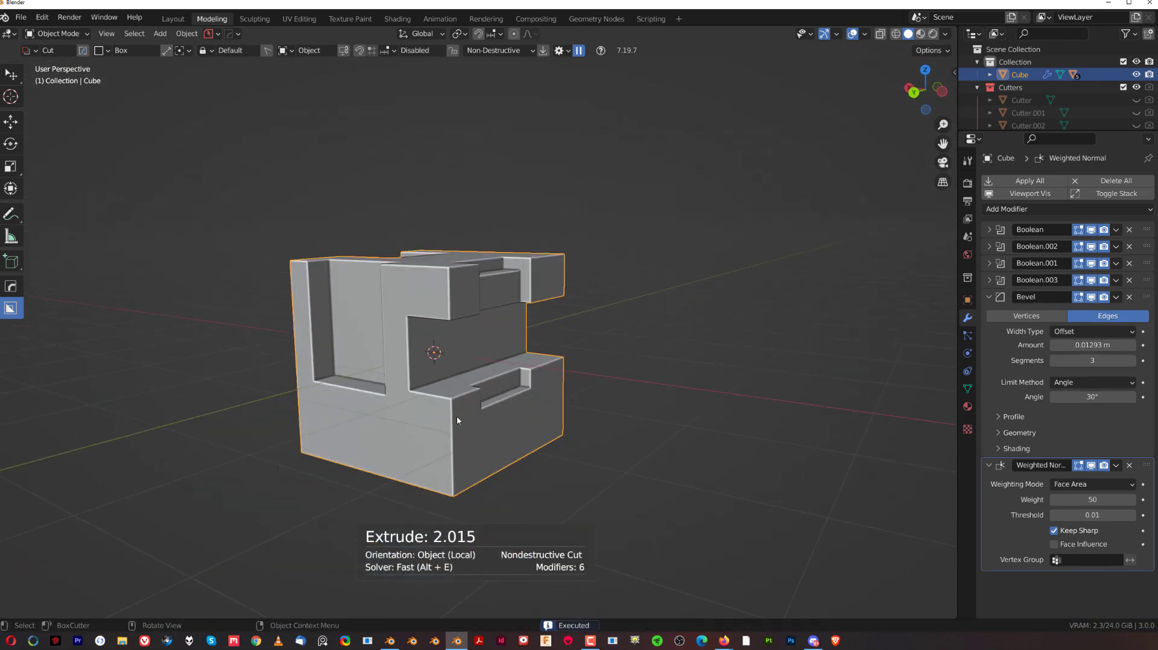
drag(459, 460, 481, 480)
click(648, 448)
mouse_move(422, 419)
middle_down()
mouse_move(440, 402)
mouse_move(574, 395)
middle_up()
mouse_move(540, 404)
mouse_down()
mouse_move(498, 510)
mouse_move(434, 525)
mouse_move(270, 471)
mouse_up()
middle_drag(270, 472, 415, 348)
- Cycle through the notched cube's Boolean modifiers with Hard Ops Ever Scroll and reveal one of the cutters
click(416, 347)
key(q)
click(418, 355)
scroll(419, 357, up, 3)
scroll(420, 356, up, 10)
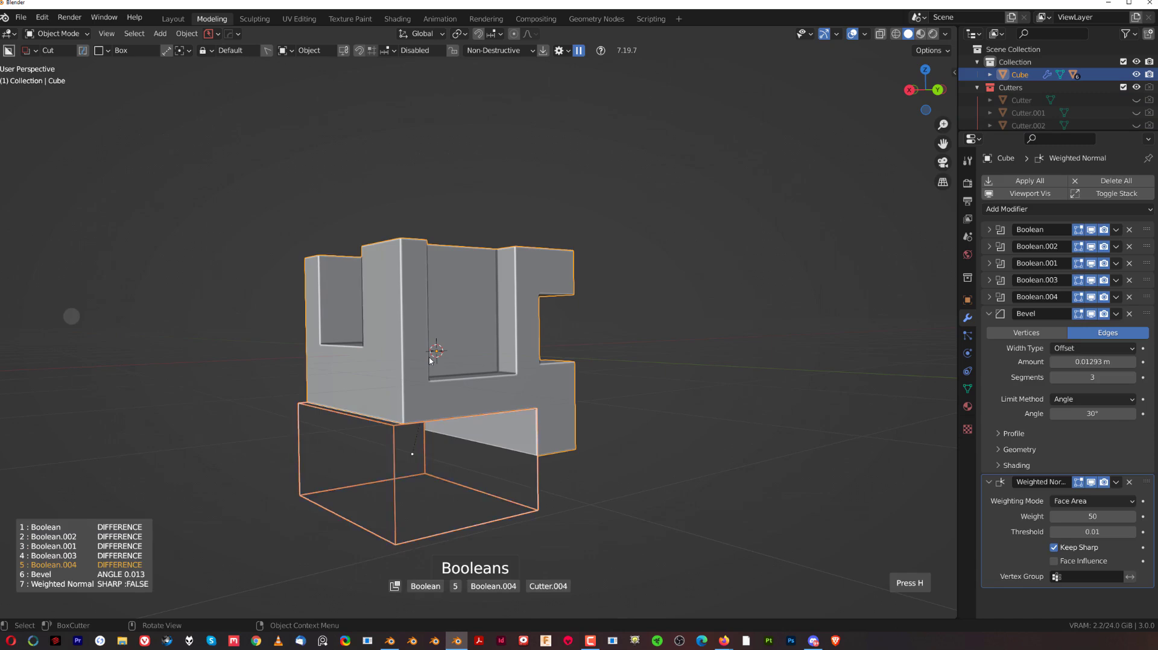
scroll(429, 360, down, 1)
click(428, 360)
- Move the revealed cutter along the Z axis to shift its live cut
middle_drag(429, 359, 530, 378)
key(g)
key(z)
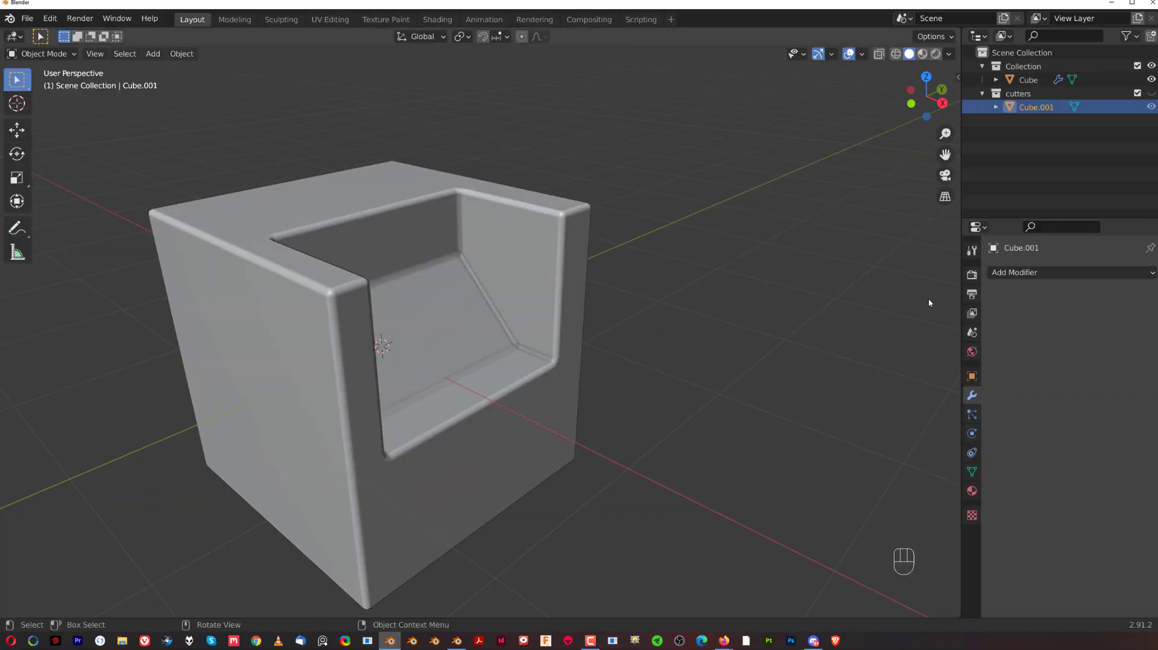
- In the Blender 2.91 window, delete the Boolean modifier from the cube
click(543, 323)
middle_drag(613, 382, 571, 331)
click(1132, 296)
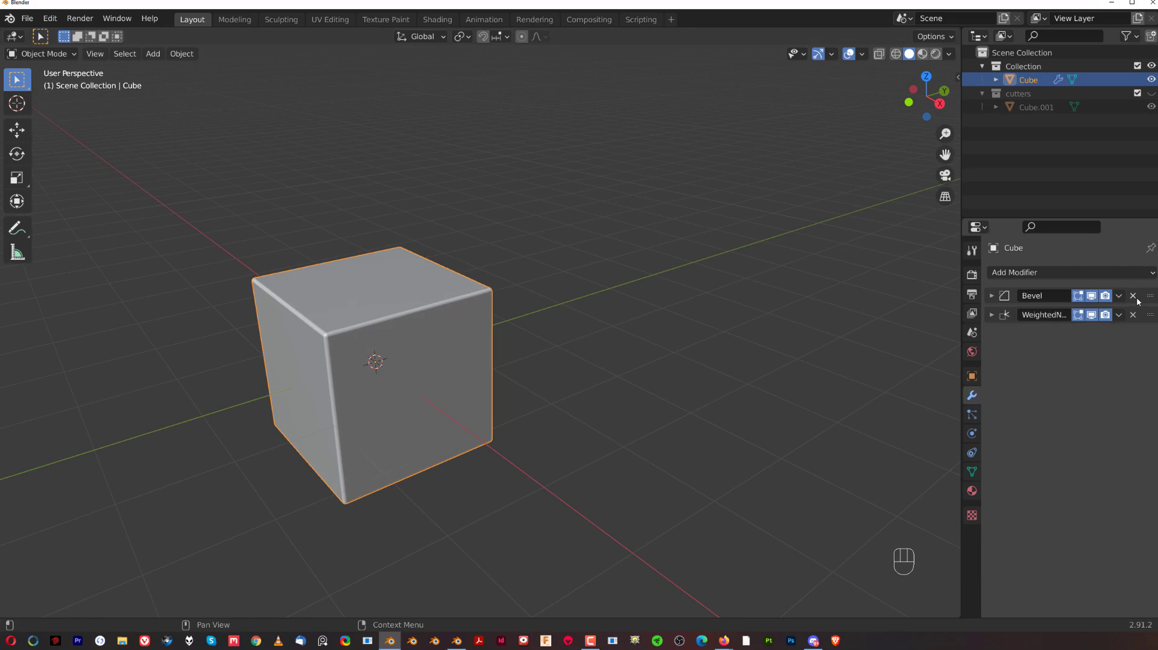
shift+middle_drag(497, 387, 510, 405)
scroll(511, 395, down, 2)
- Add an Array modifier to the beveled cube after its Bevel and Weighted Normal modifiers
click(1069, 272)
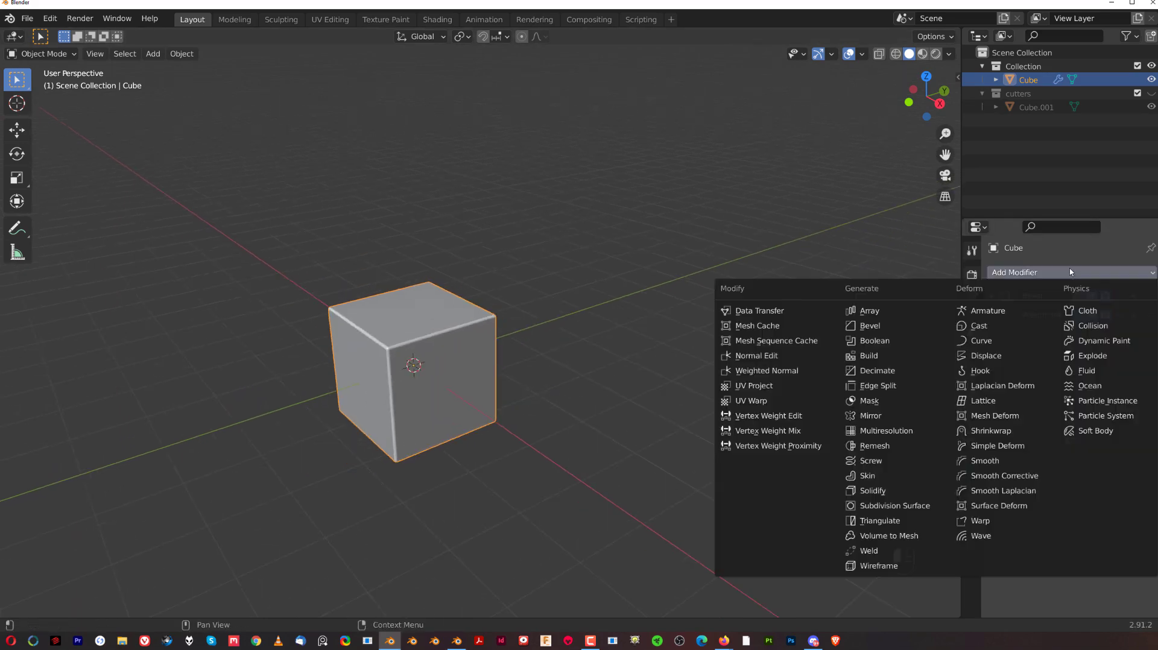
click(900, 323)
key(ctrl+z)
click(1072, 272)
click(921, 313)
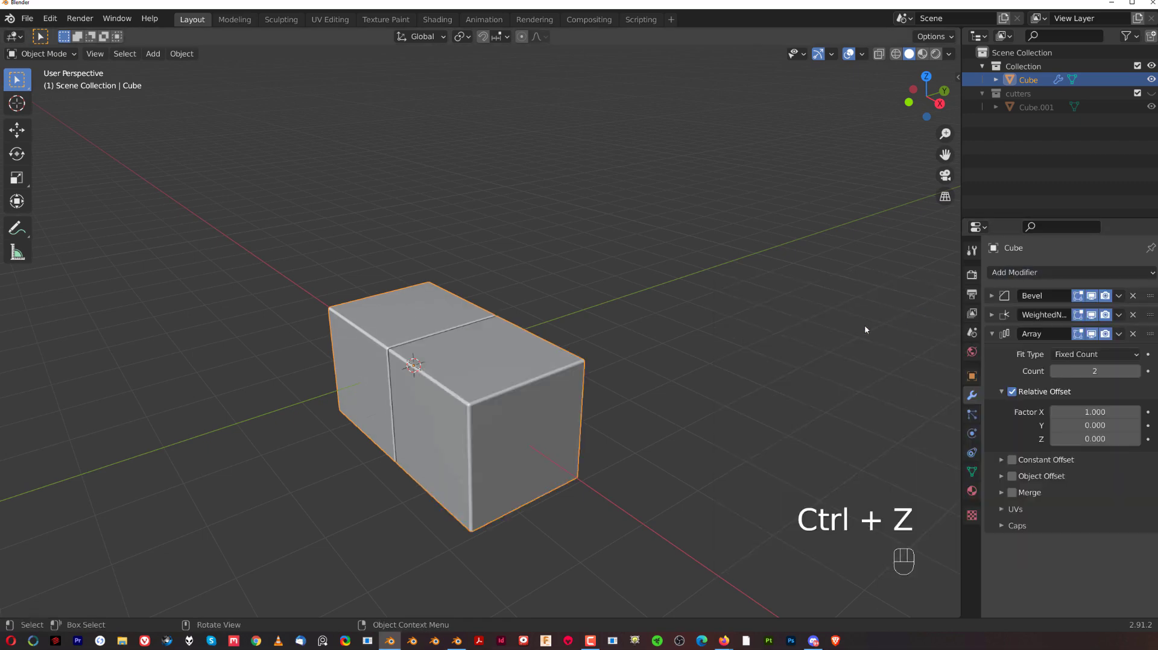
- Examine the seam between the arrayed cubes, turning the Bevel and Weighted Normal viewport display off and back on
middle_drag(524, 384, 447, 341)
scroll(466, 335, down, 1)
scroll(433, 276, up, 3)
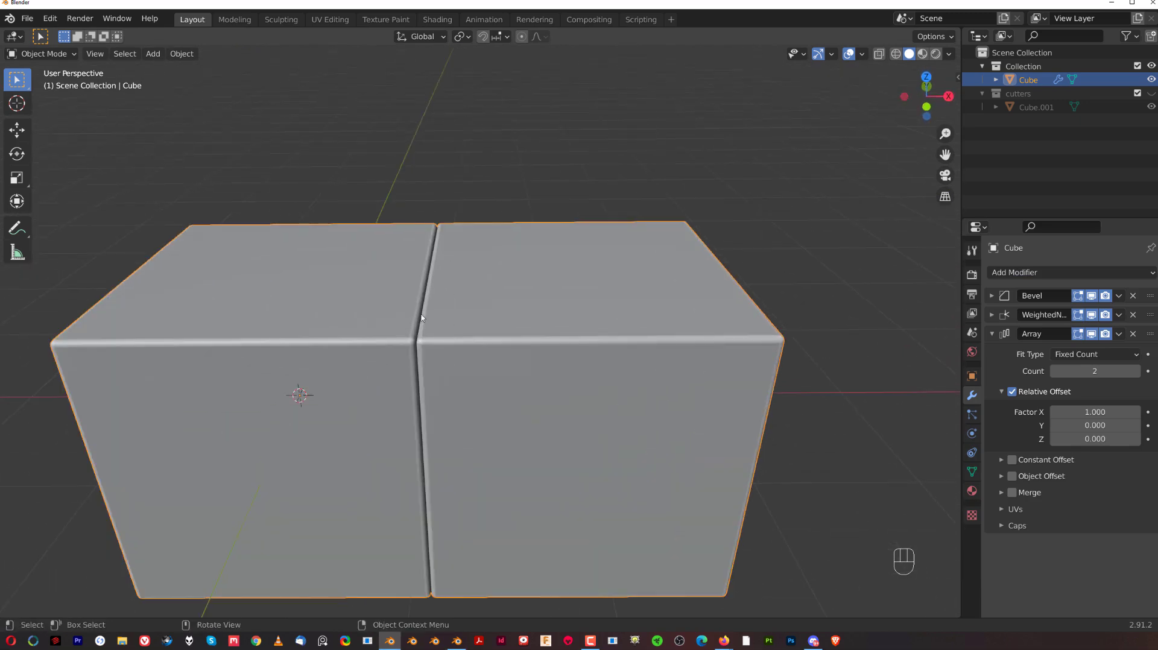
click(1090, 295)
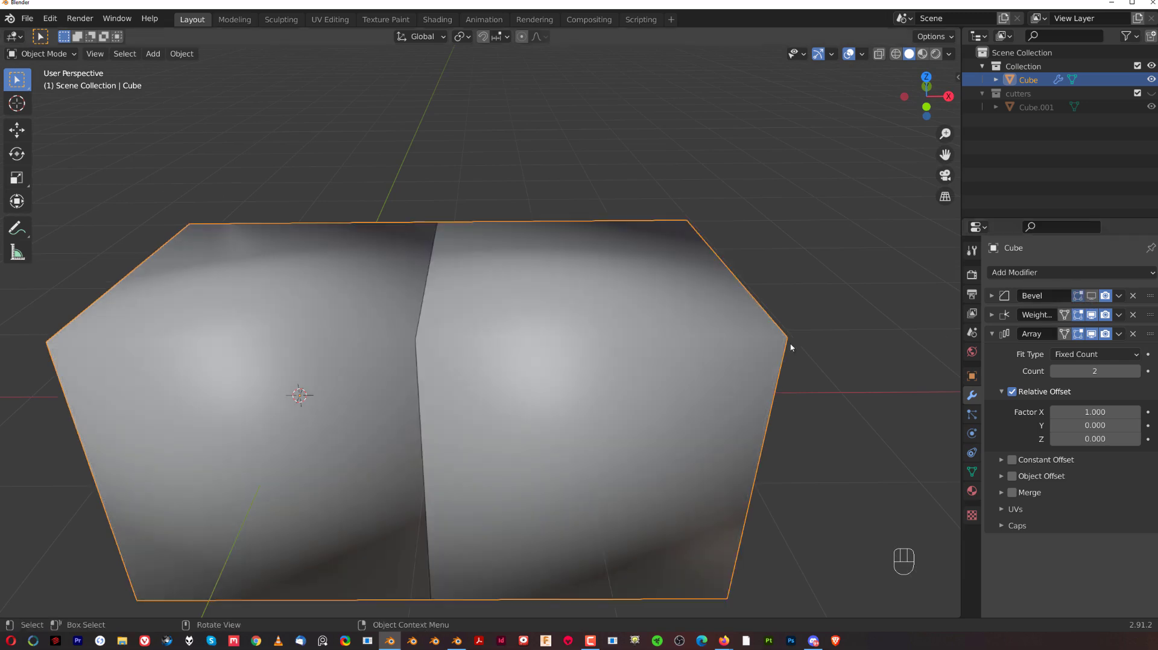
click(1090, 314)
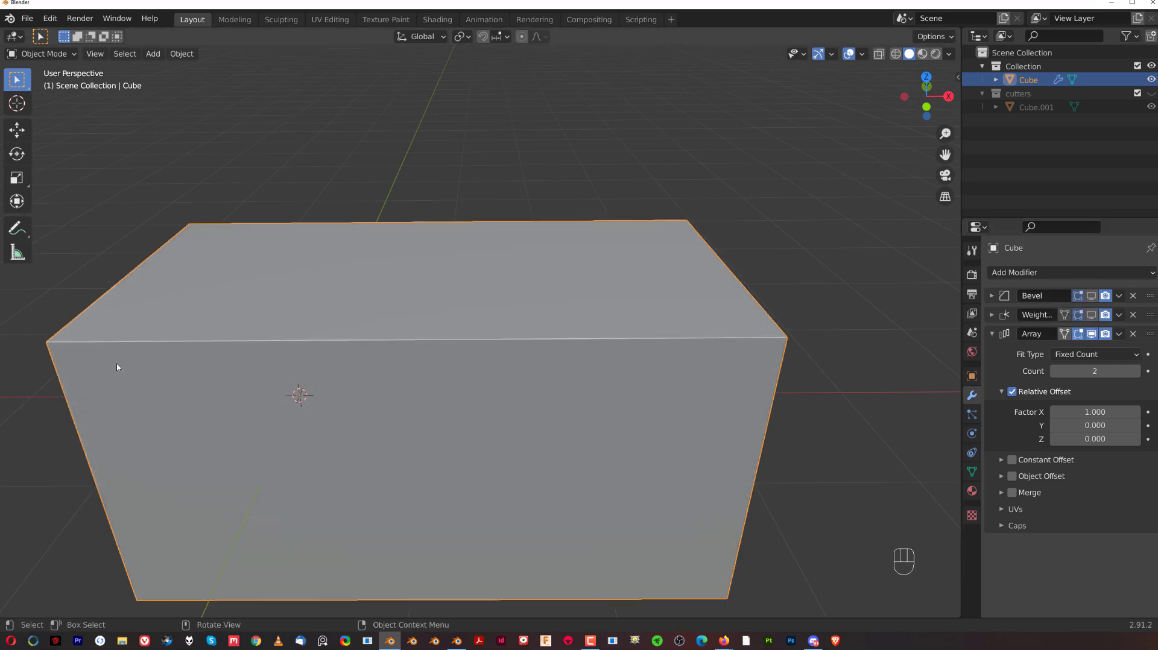
click(1094, 298)
click(1093, 314)
scroll(452, 395, down, 2)
middle_drag(452, 396, 493, 376)
scroll(494, 376, up, 4)
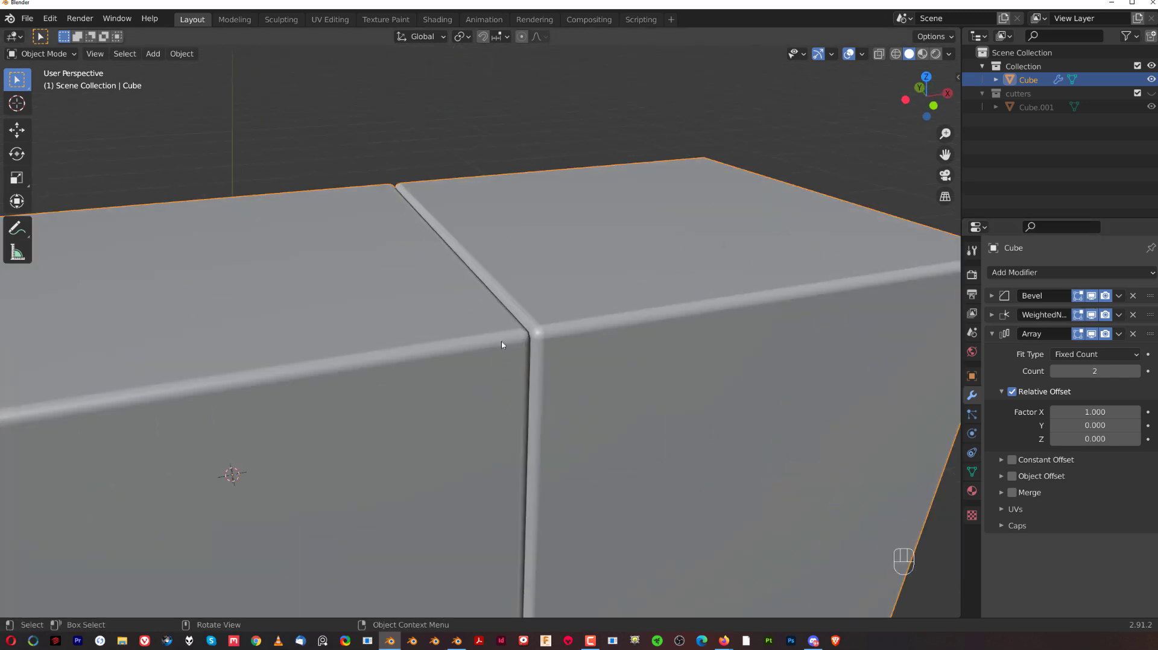
scroll(544, 387, down, 4)
scroll(537, 386, up, 1)
scroll(541, 383, down, 4)
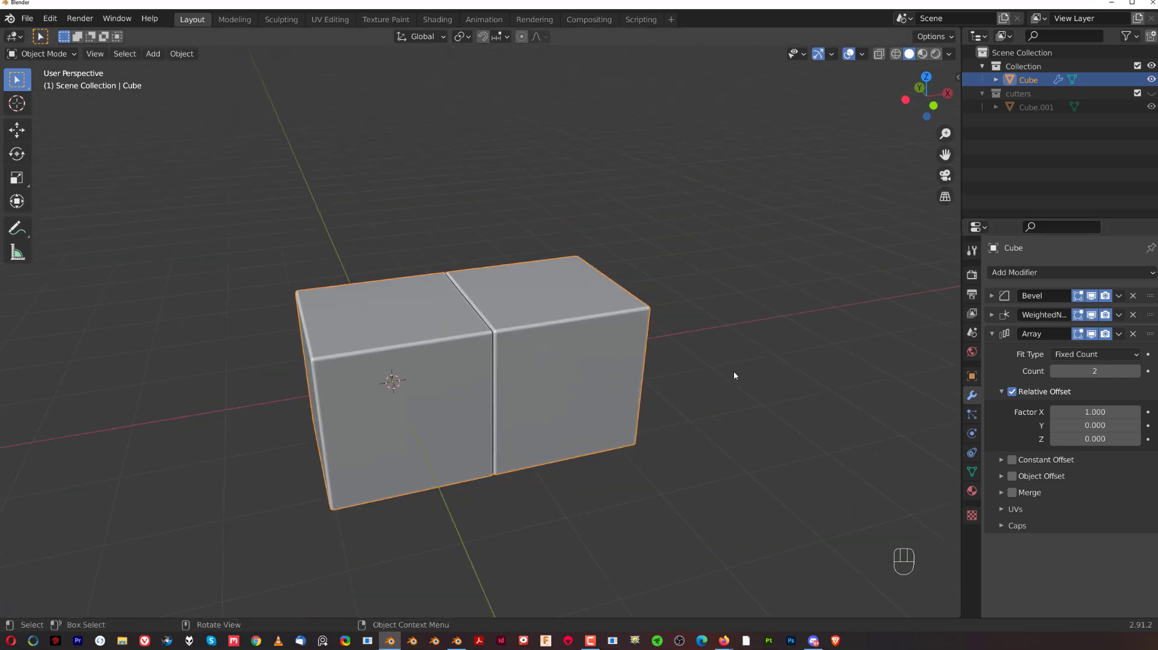
- Set the Array's relative X offset to 1.2 and its count to 4, without a keyframe on the count
mouse_move(1094, 412)
mouse_down()
mouse_move(1133, 412)
mouse_move(1103, 411)
mouse_up()
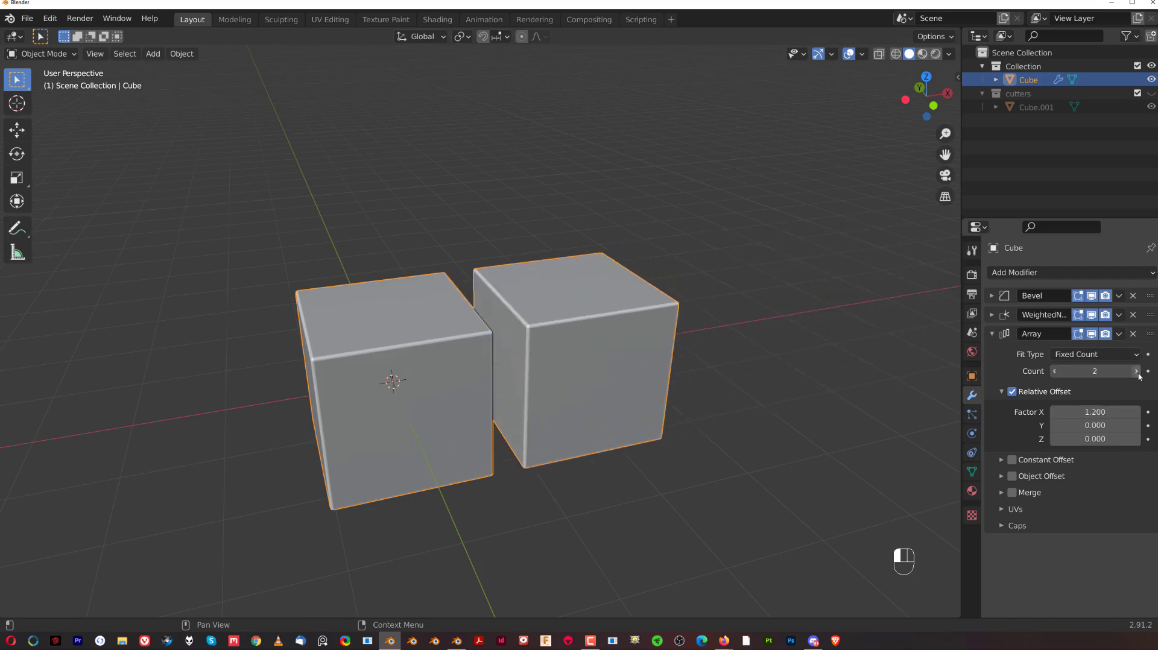
click(1137, 374)
click(1137, 373)
click(1146, 374)
scroll(677, 442, down, 2)
shift+middle_drag(803, 416, 702, 416)
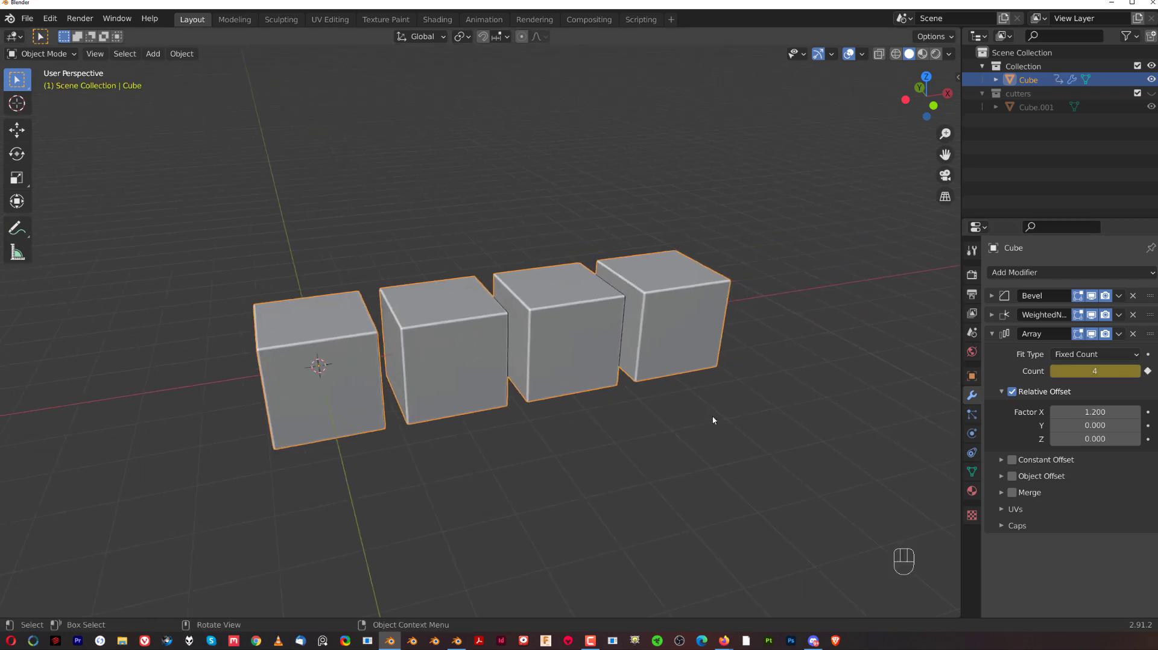
click(703, 417)
click(1147, 370)
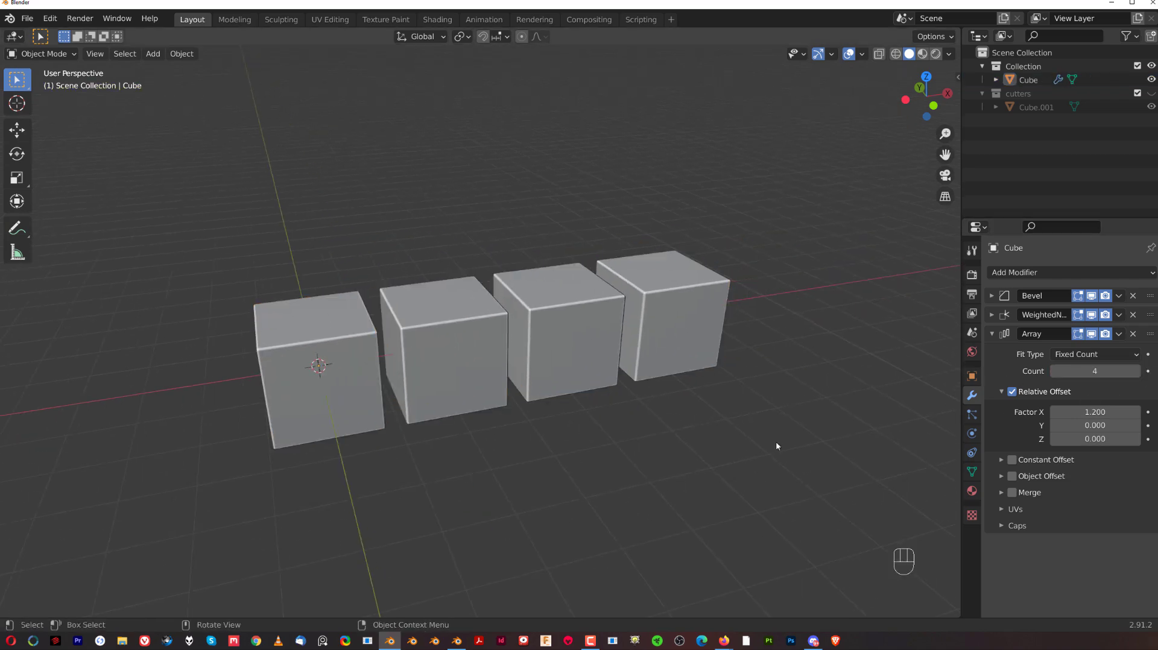
- Set the Array's relative offset to 0 in X and 2.2 in Y
shift+middle_drag(557, 426, 569, 383)
scroll(569, 383, up, 2)
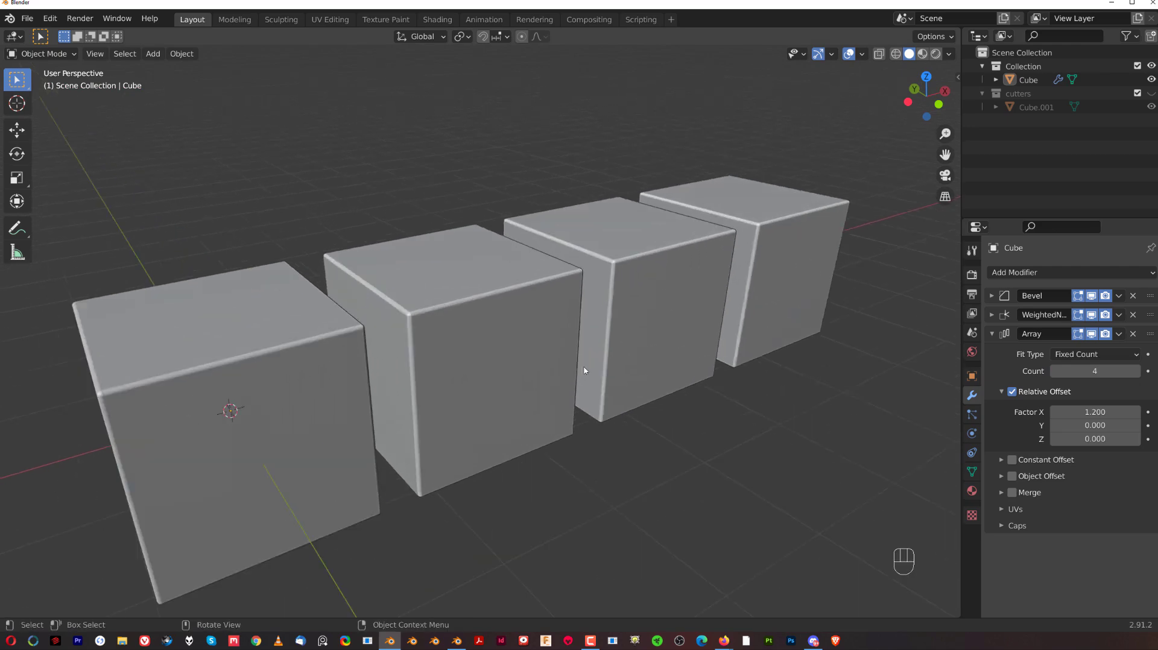
scroll(364, 353, down, 4)
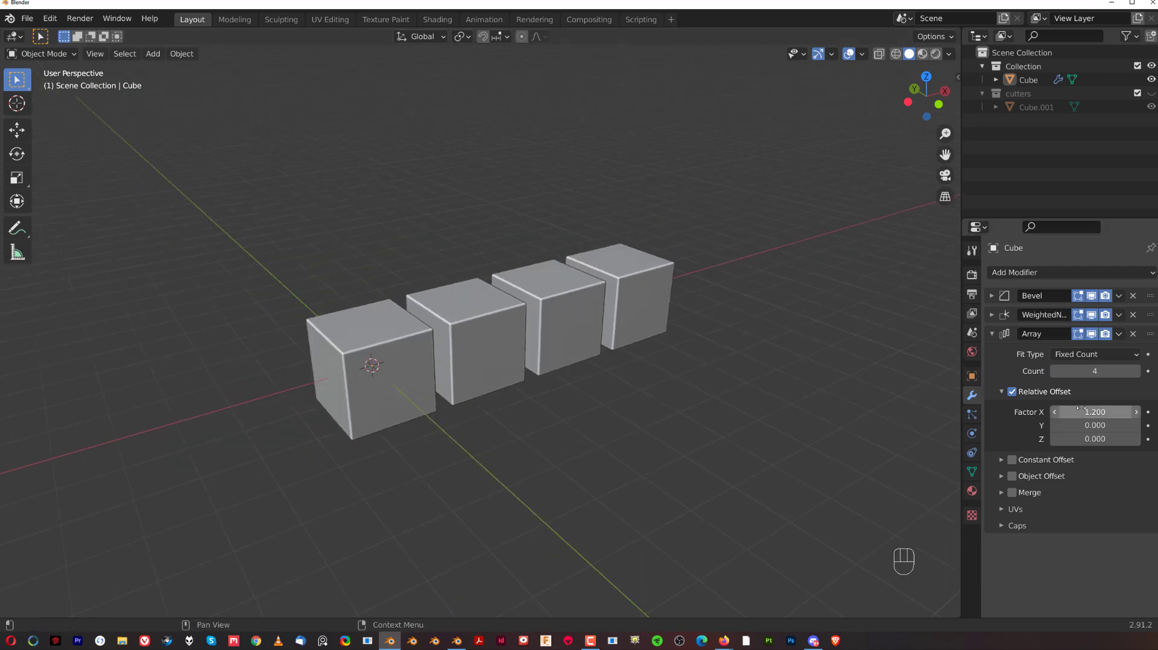
key(Return)
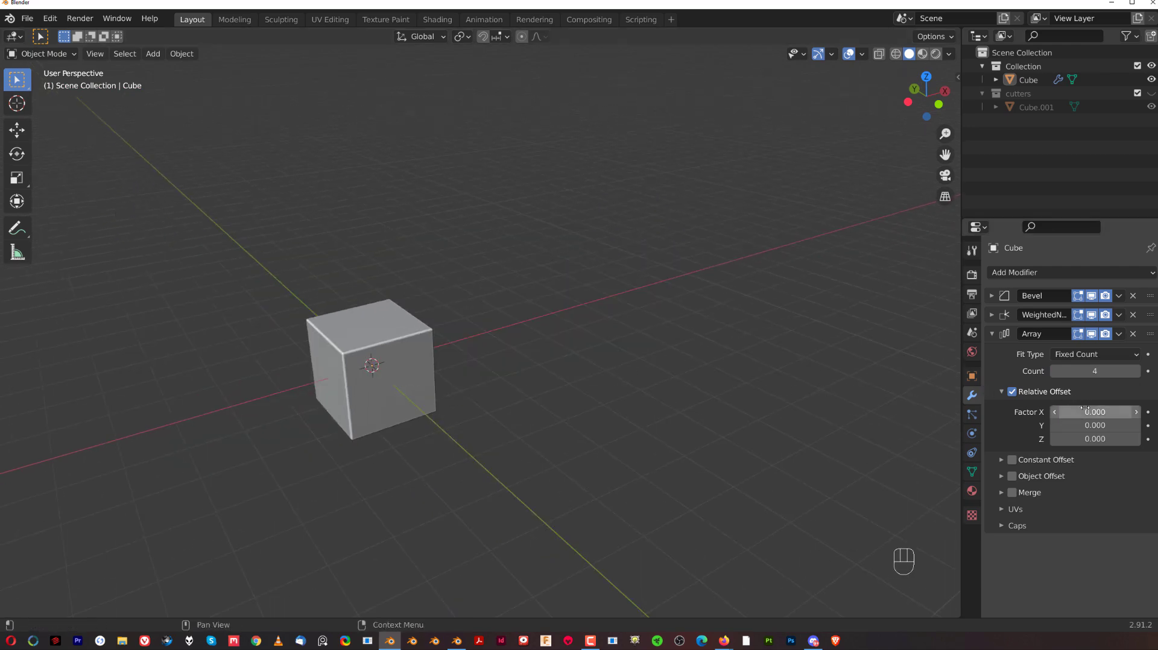
mouse_move(1092, 427)
mouse_down()
mouse_move(1024, 426)
mouse_move(1121, 426)
mouse_move(1064, 427)
mouse_move(1094, 426)
mouse_up()
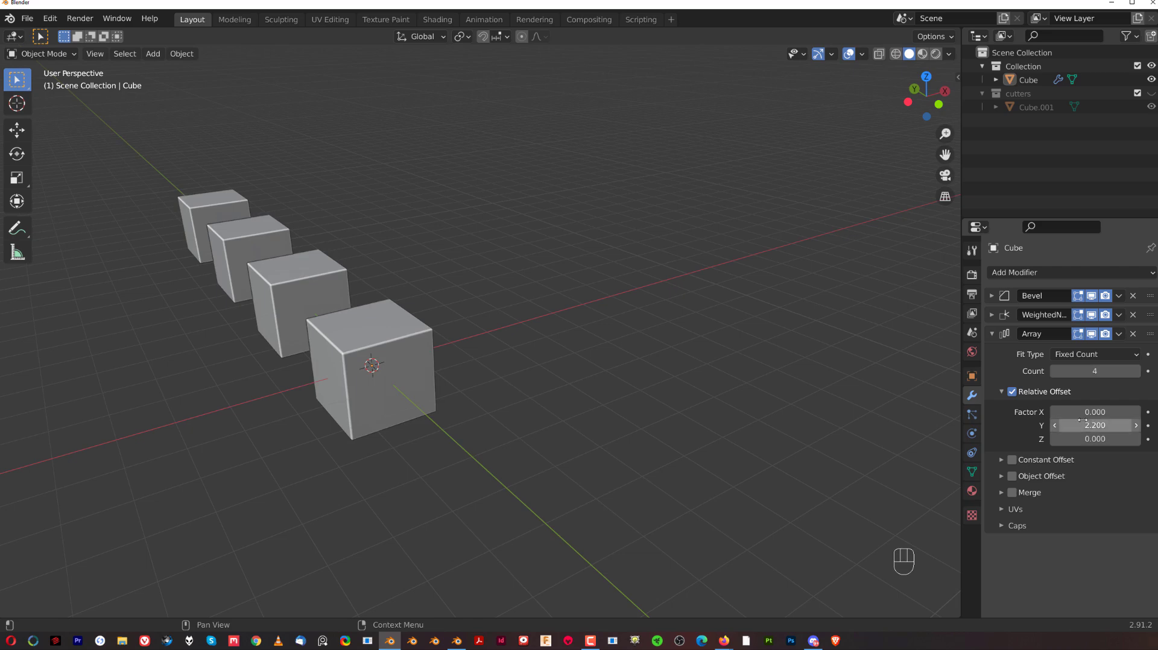
middle_drag(651, 407, 589, 291)
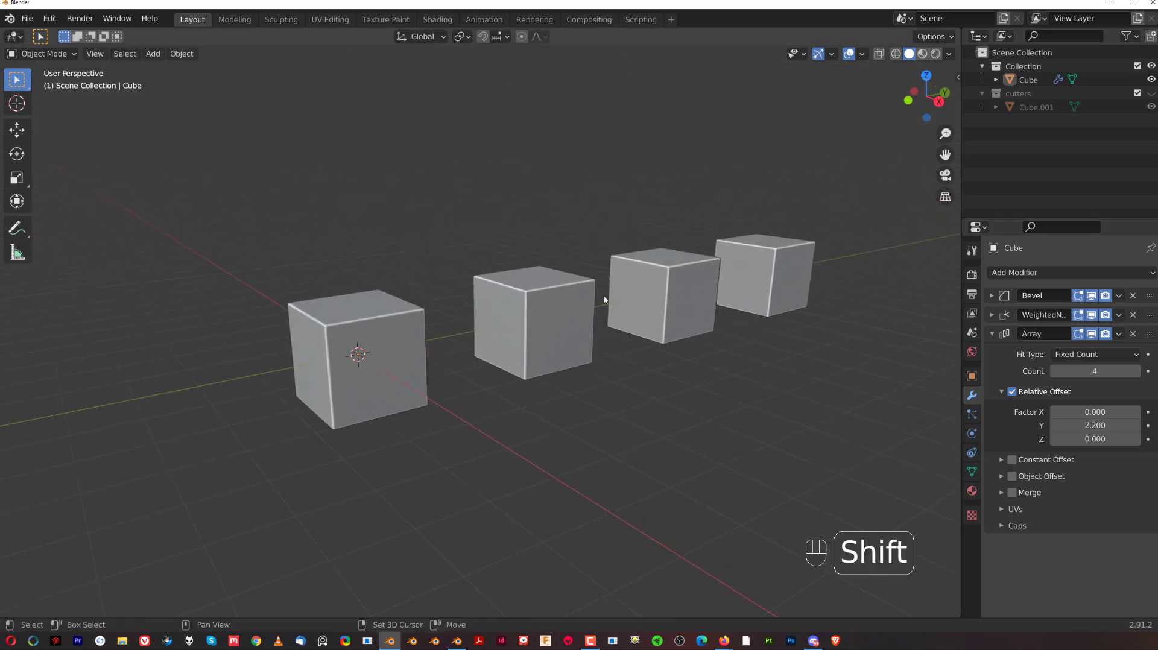
- Stack the arrayed cubes vertically by setting the relative offset to 1.8 in Z and 0 in Y
drag(1082, 438, 1059, 425)
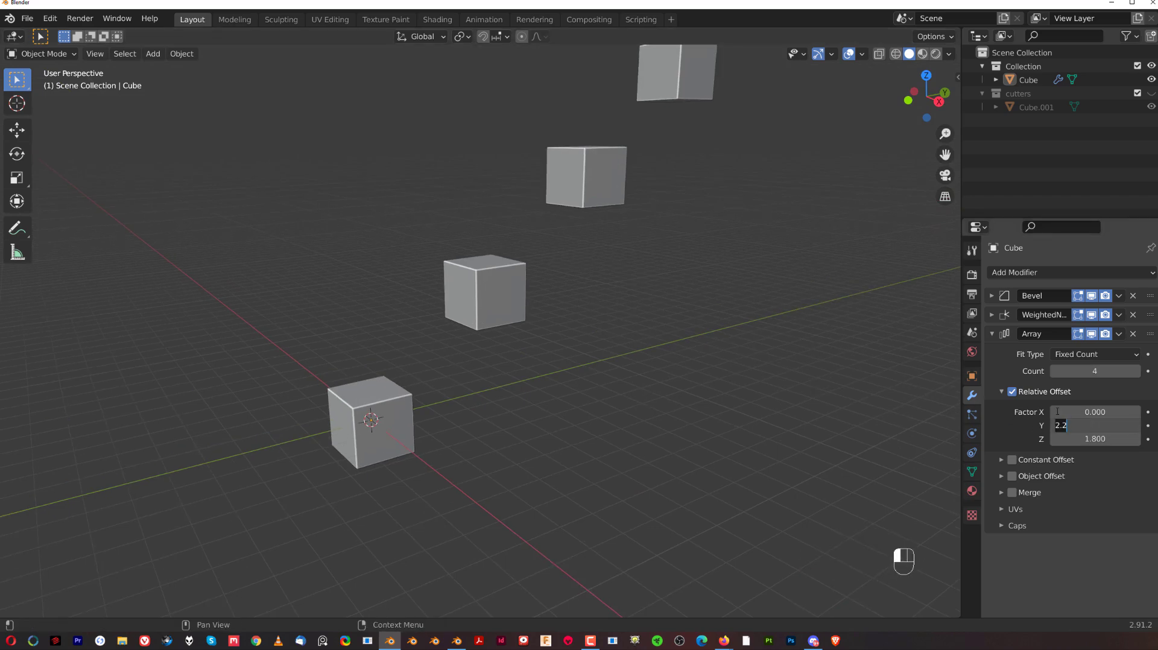
text(0)
key(Return)
scroll(452, 355, down, 3)
middle_drag(532, 331, 551, 392)
scroll(504, 347, up, 2)
middle_drag(493, 337, 519, 341)
- Add a second Array modifier to the stacked cubes with a relative X offset of 2.2
click(1044, 271)
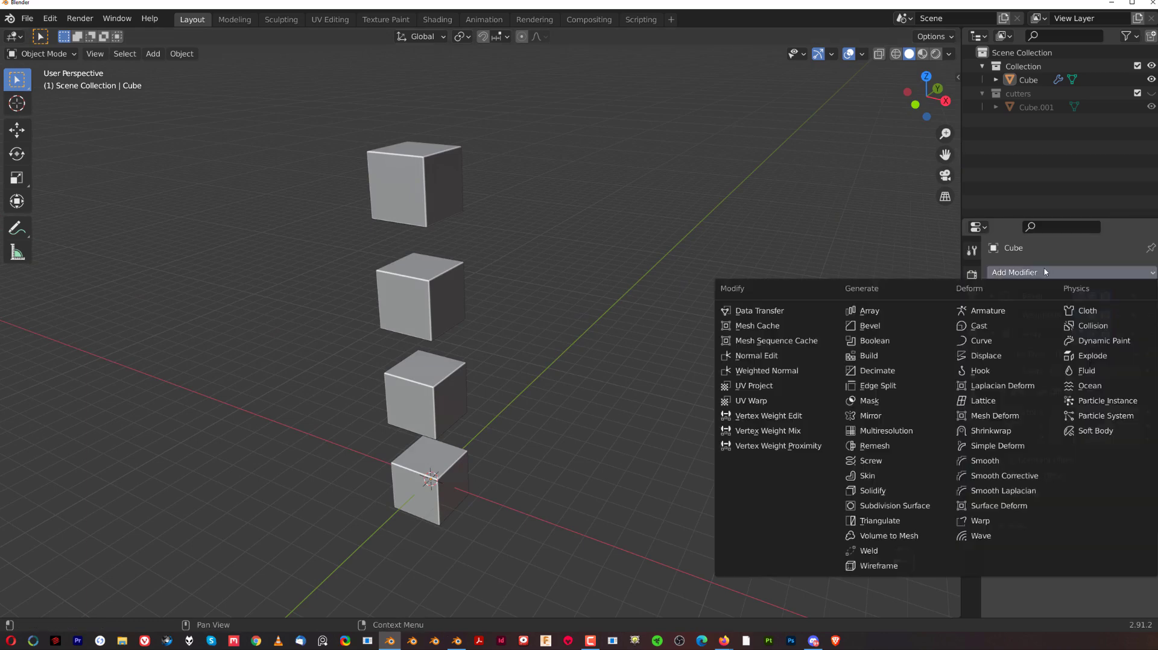
click(910, 312)
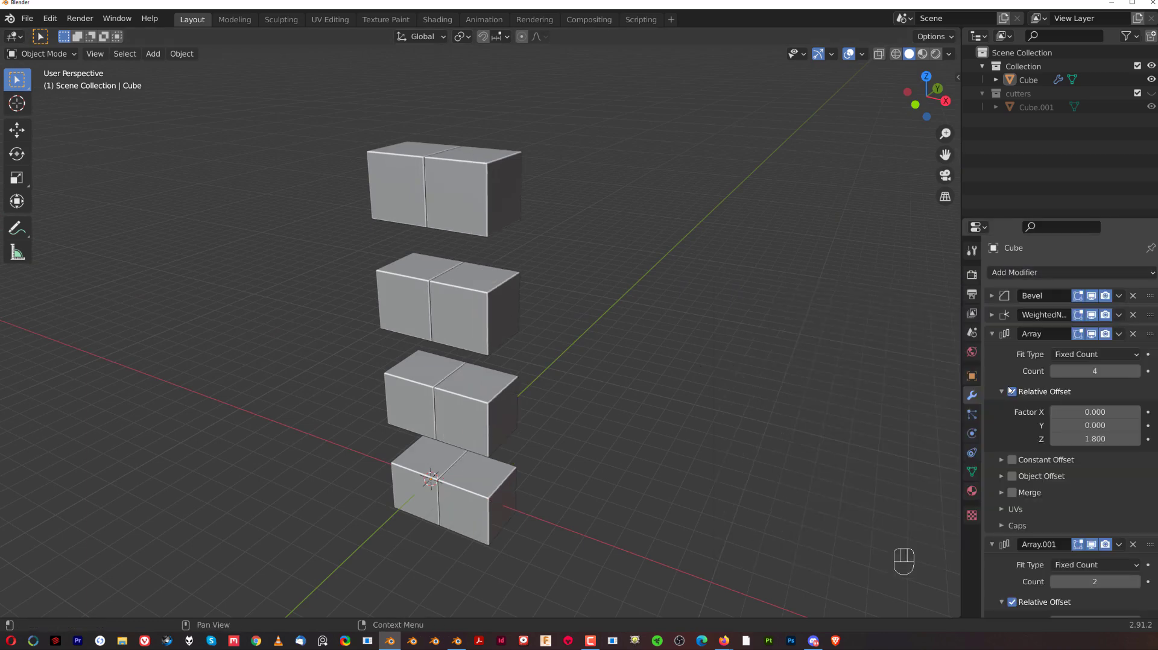
scroll(1080, 476, down, 5)
drag(1074, 518, 1101, 519)
scroll(689, 491, down, 3)
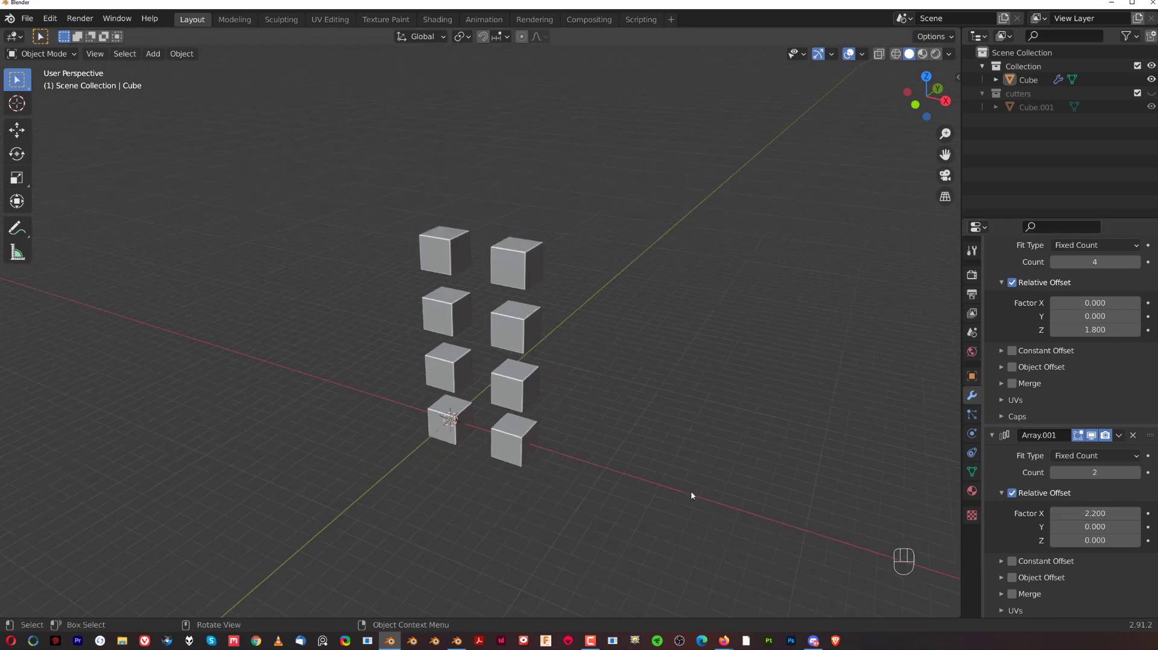
- In the Blender 3.0 window, add a Hard Ops array to the notched cube along X with a count of 4
click(467, 638)
click(564, 428)
middle_drag(565, 428, 558, 374)
key(q)
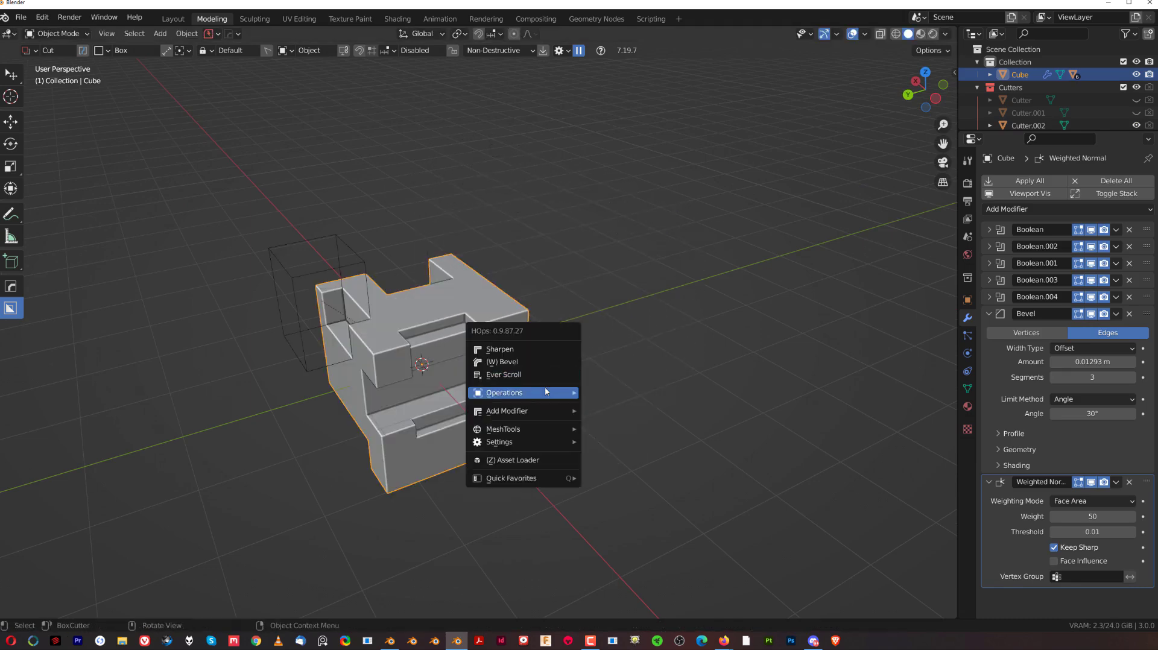
mouse_move(538, 398)
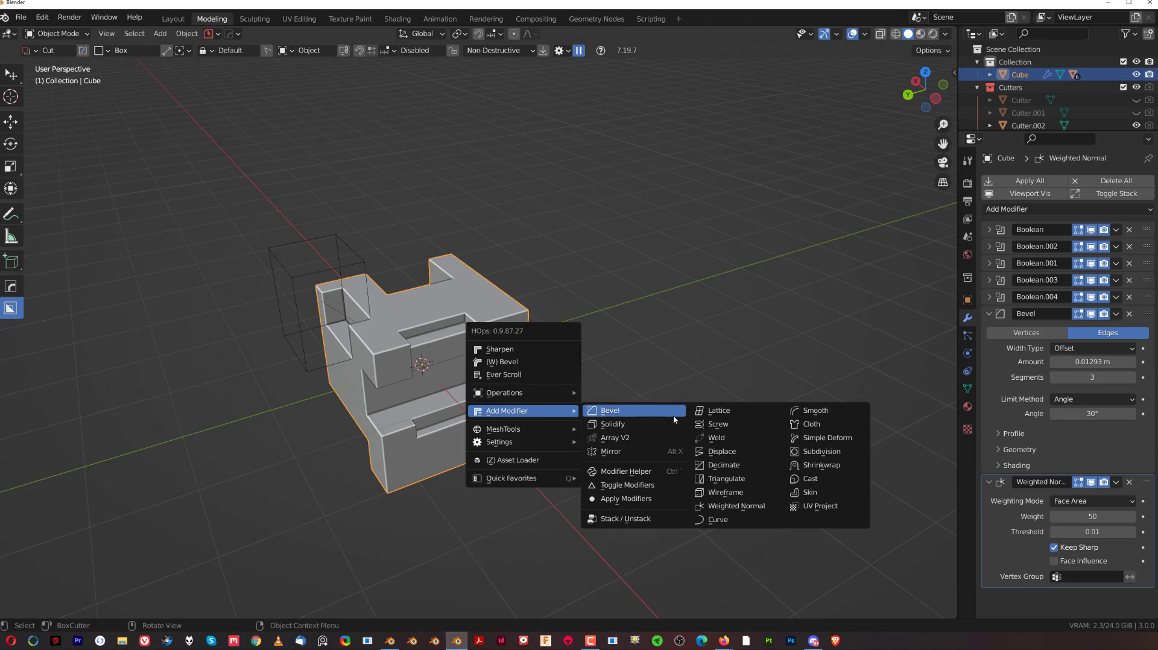
click(631, 438)
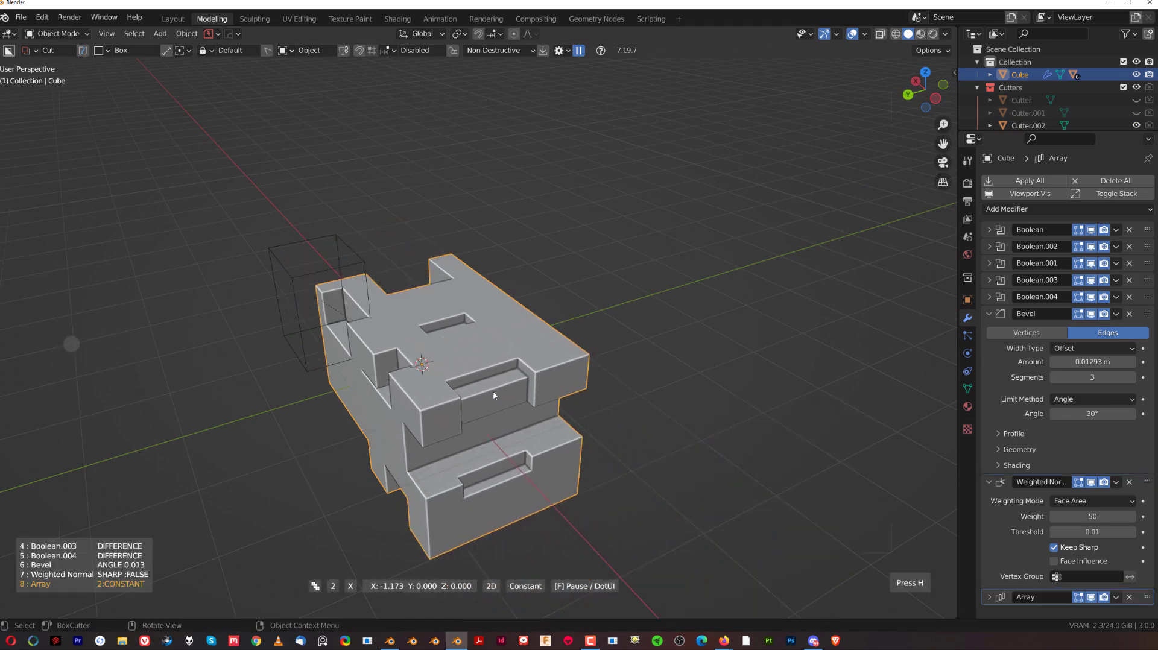
scroll(427, 381, up, 2)
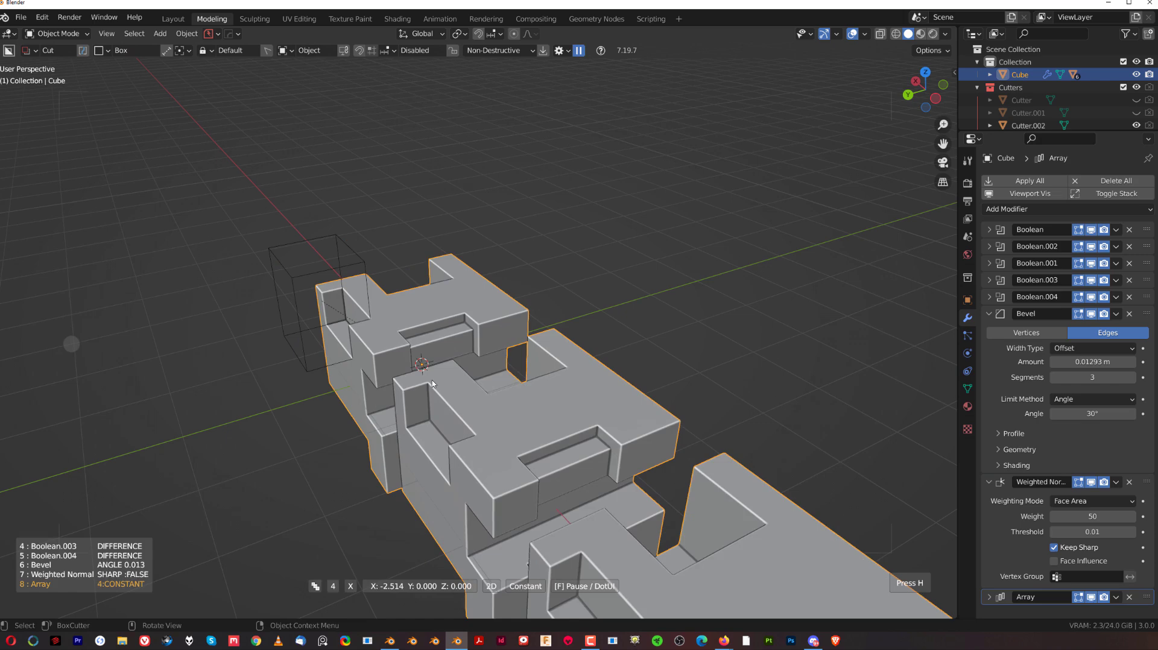
- Add two more Hard Ops arrays to the notched cube, one along Y and one along Z, and finish the grid
middle_drag(433, 384, 578, 376)
key(a)
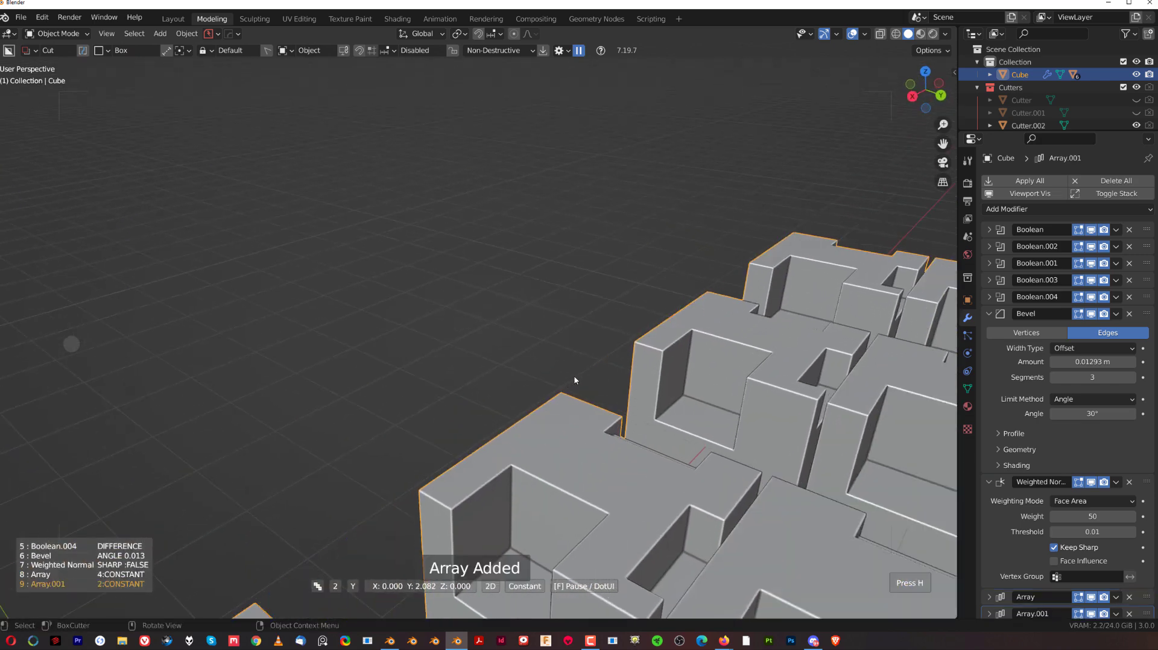
key(a)
click(654, 375)
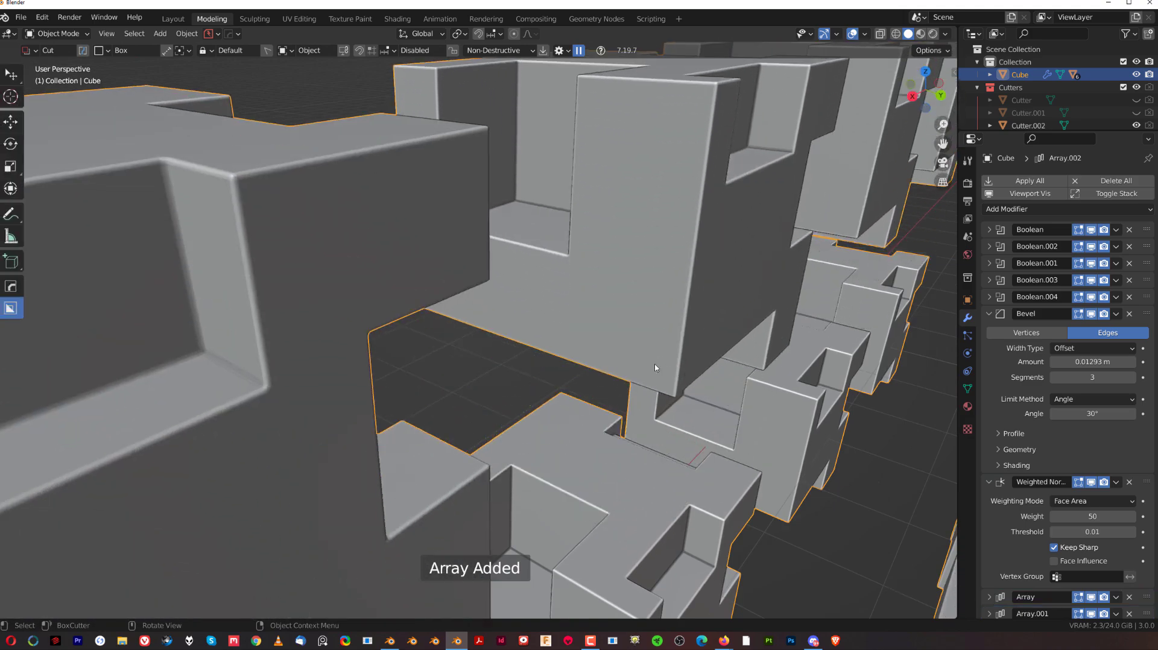
scroll(627, 376, down, 4)
middle_drag(623, 376, 496, 405)
middle_drag(509, 370, 591, 337)
middle_drag(735, 399, 588, 386)
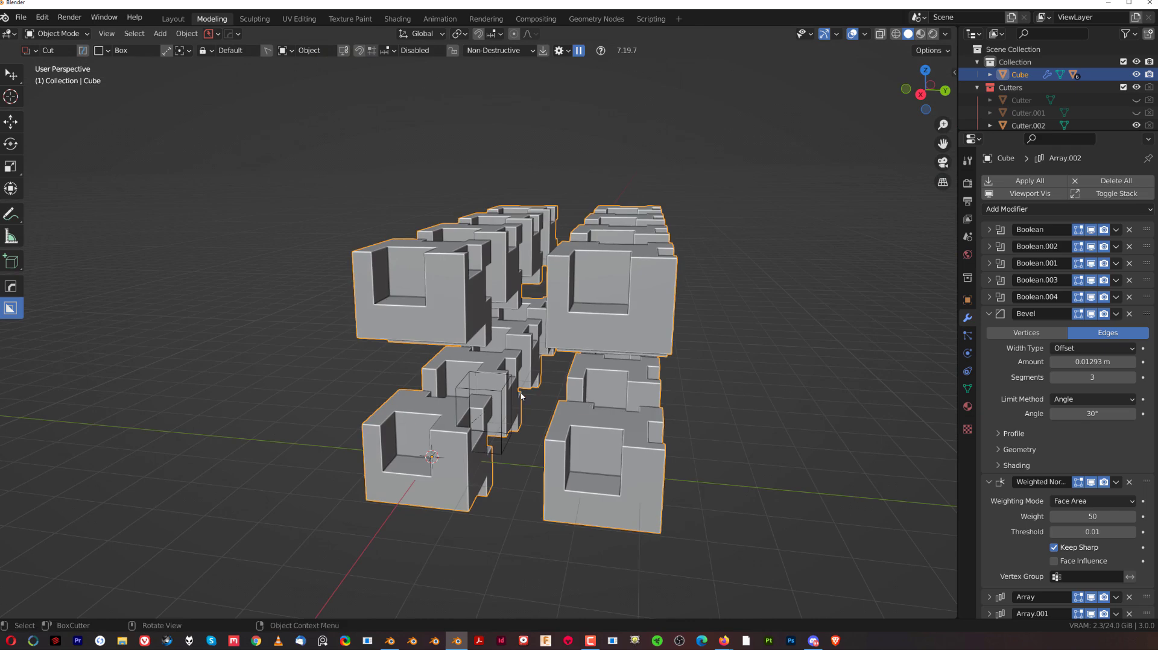
- Move the Cutter.002 boolean cutter on the first cube to reshape that notch across the whole array
click(509, 450)
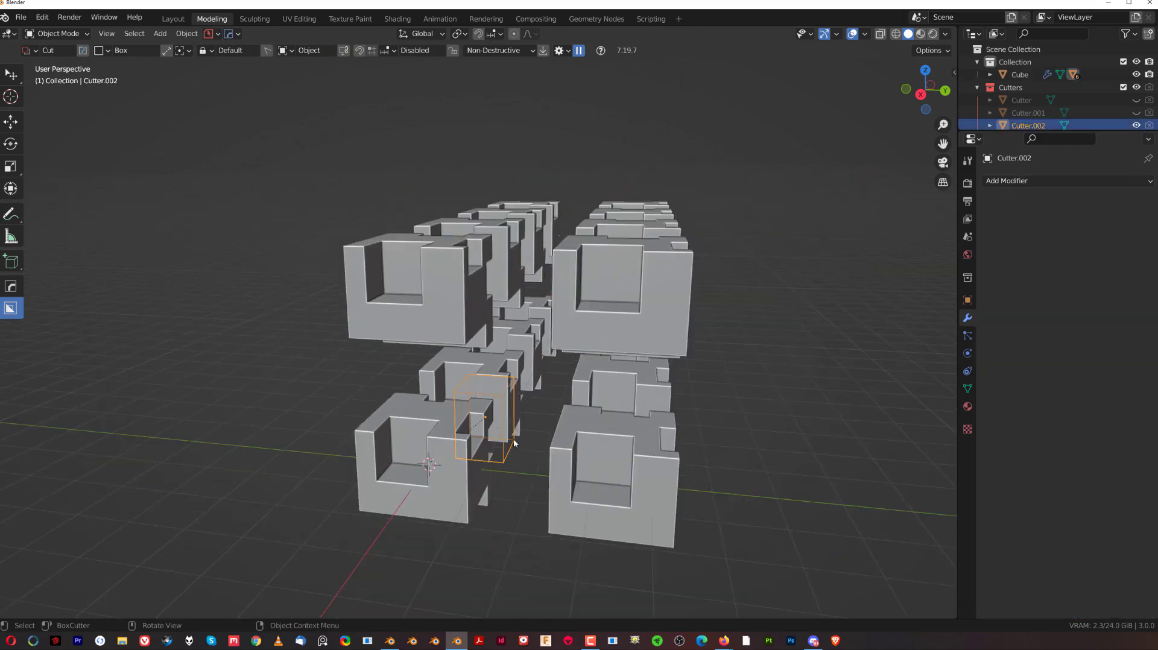
middle_drag(514, 452, 500, 445)
scroll(492, 439, up, 3)
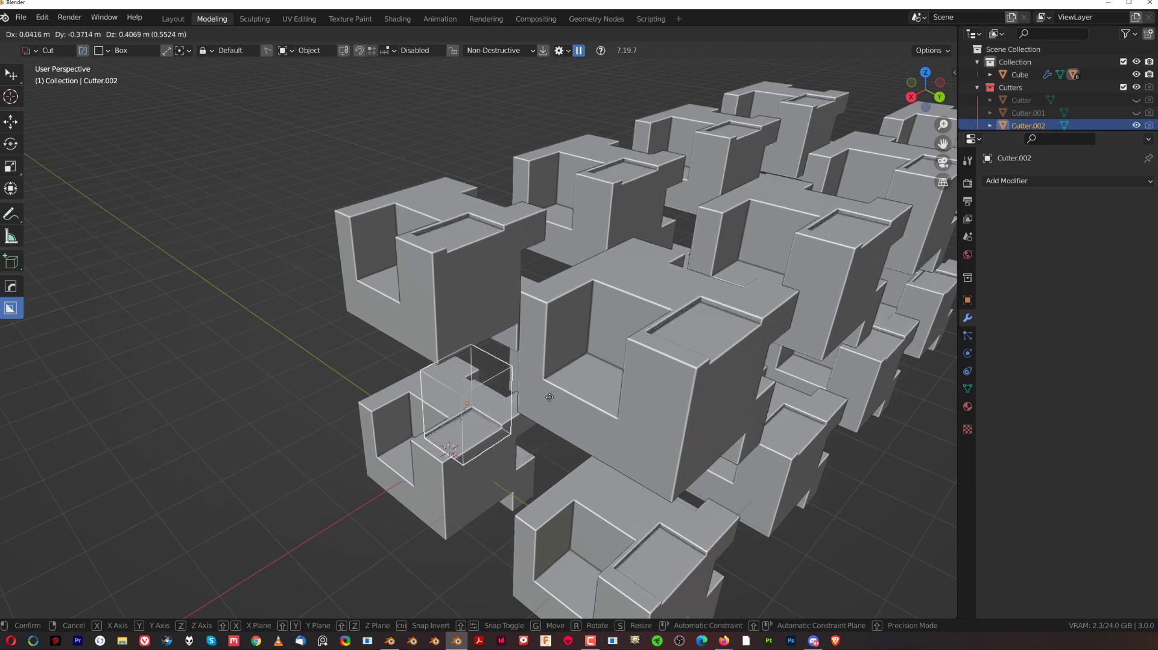
click(568, 423)
scroll(567, 423, down, 3)
middle_drag(565, 410, 426, 408)
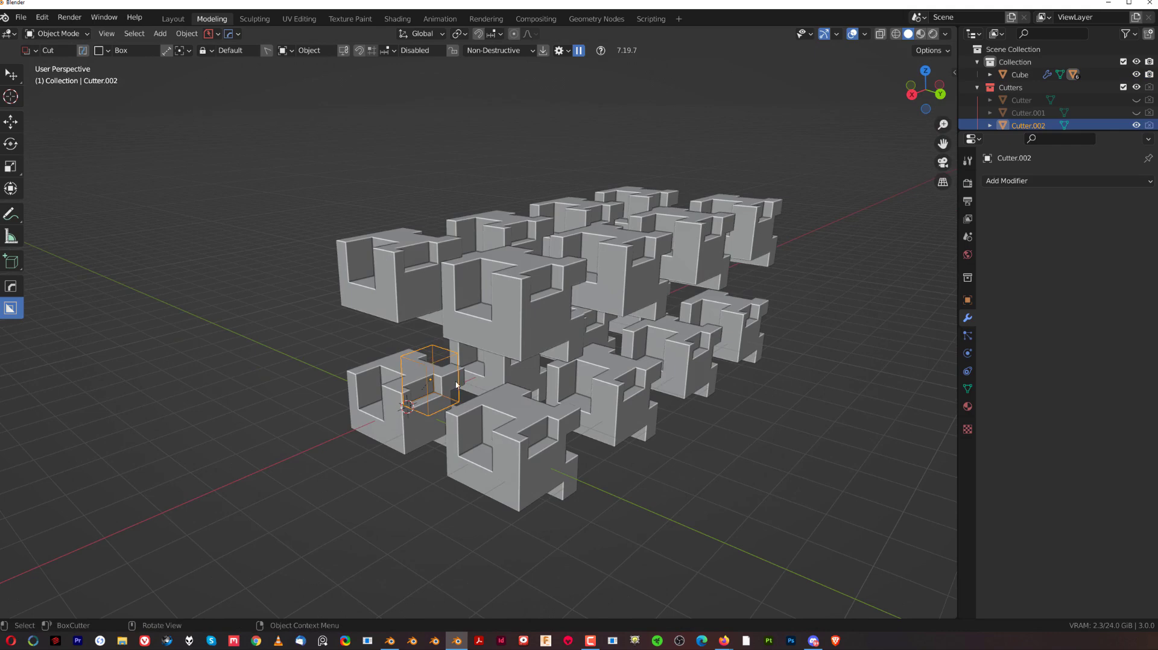
middle_drag(736, 292, 436, 390)
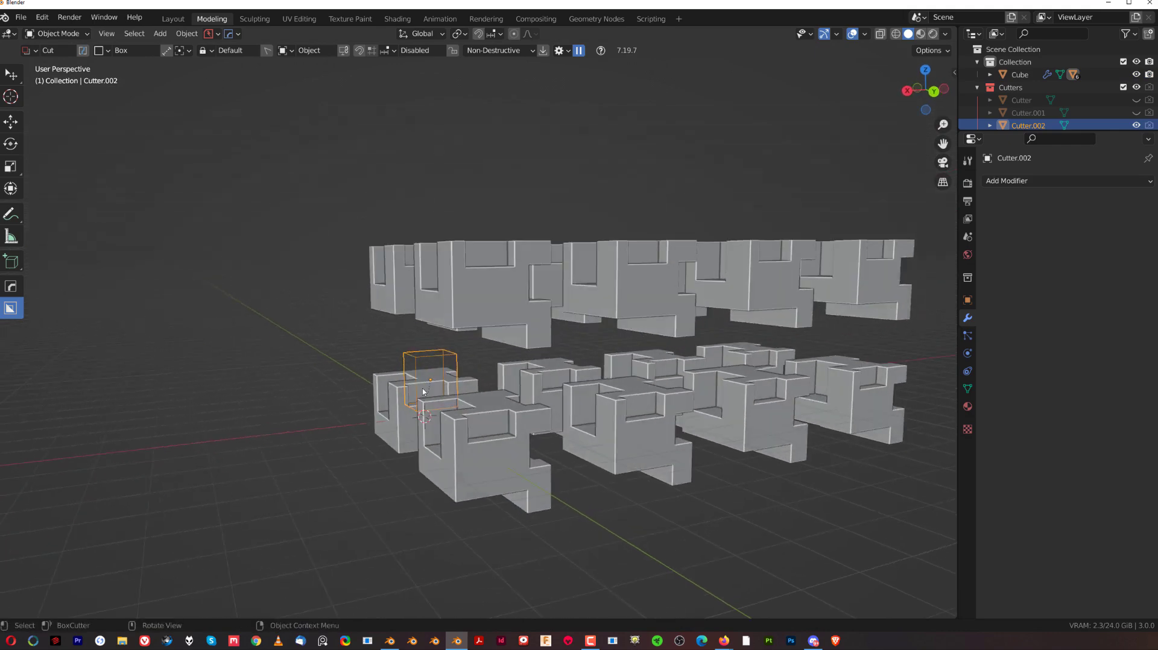
middle_drag(764, 356, 749, 377)
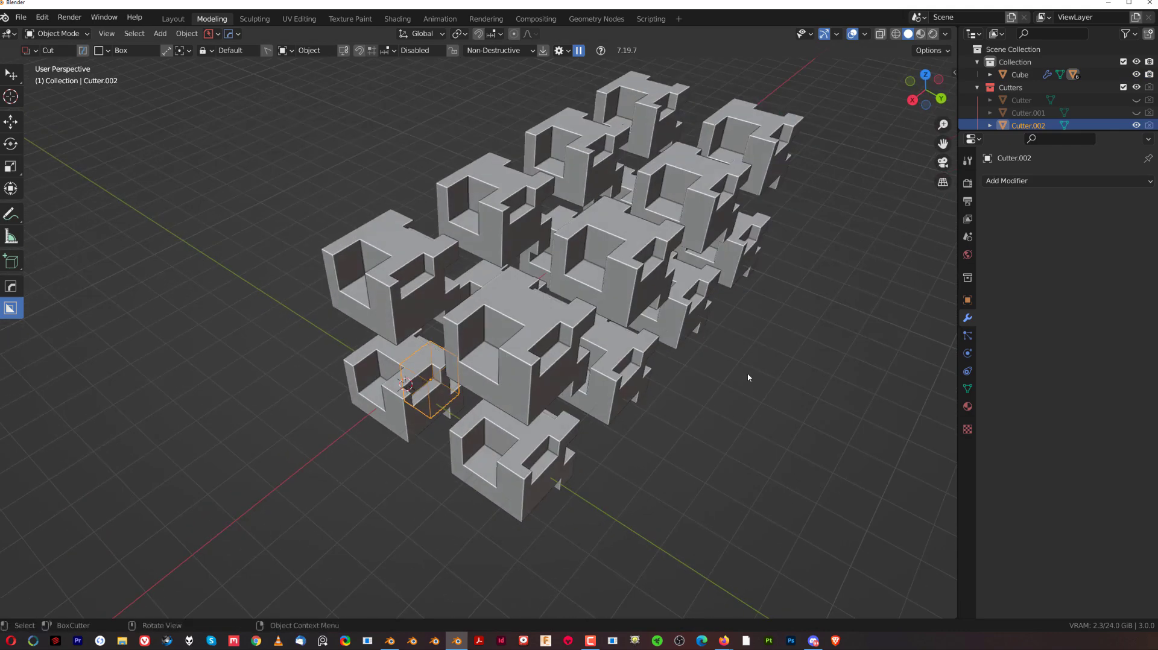
- Bring up the hidden Cutter object from the arrayed cube's booleans with Hard Ops Ever Scroll and move it to reshape its notch
scroll(330, 363, up, 3)
click(380, 364)
key(q)
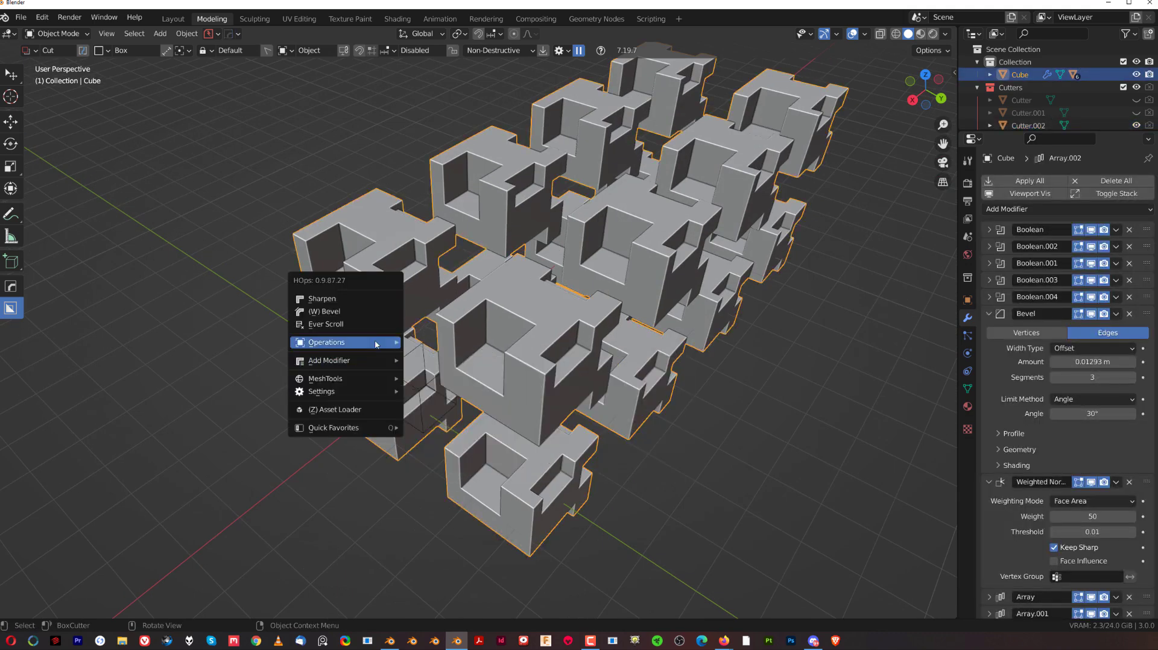
click(368, 324)
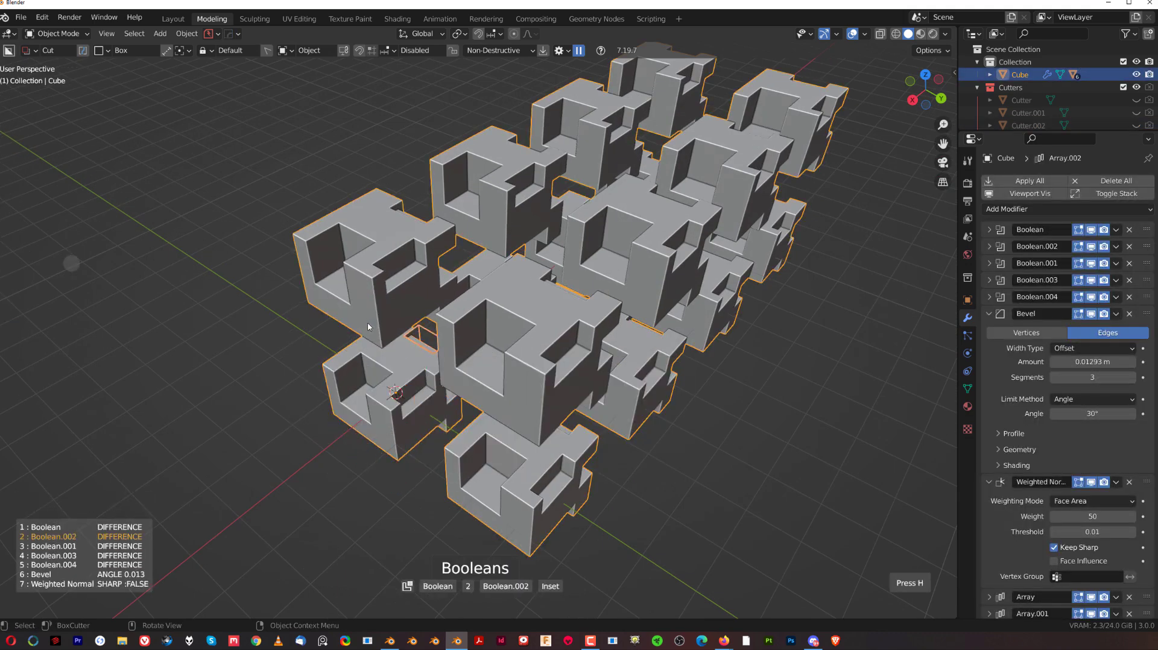
click(416, 389)
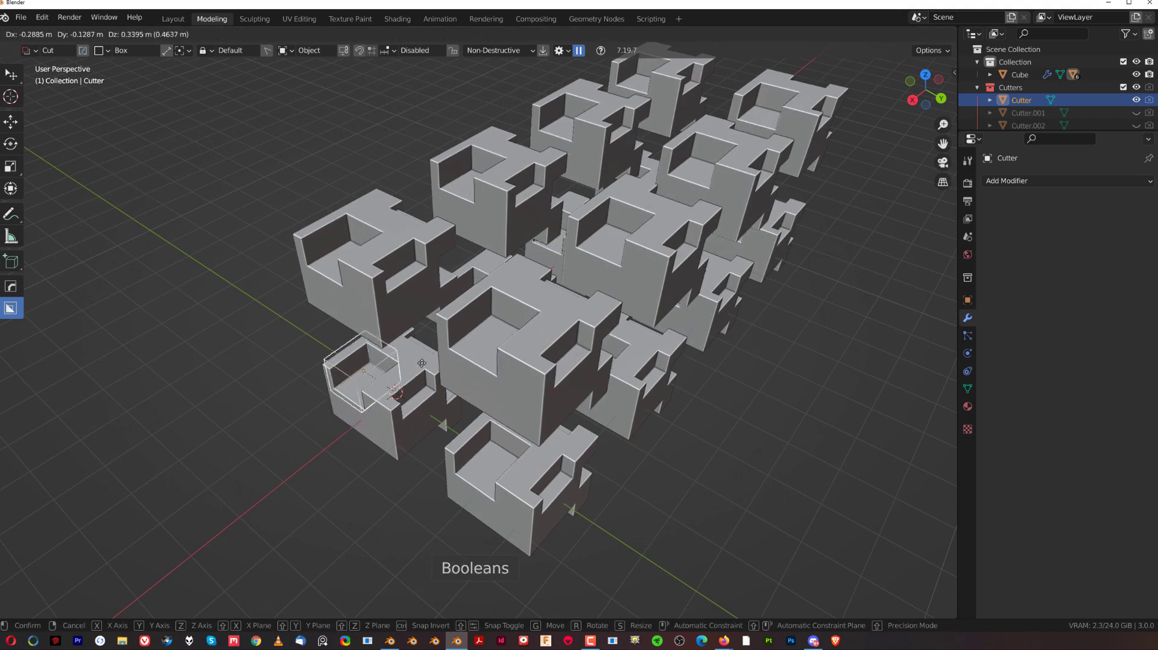
mouse_move(534, 352)
middle_down()
mouse_move(626, 320)
mouse_move(627, 345)
mouse_move(540, 347)
middle_up()
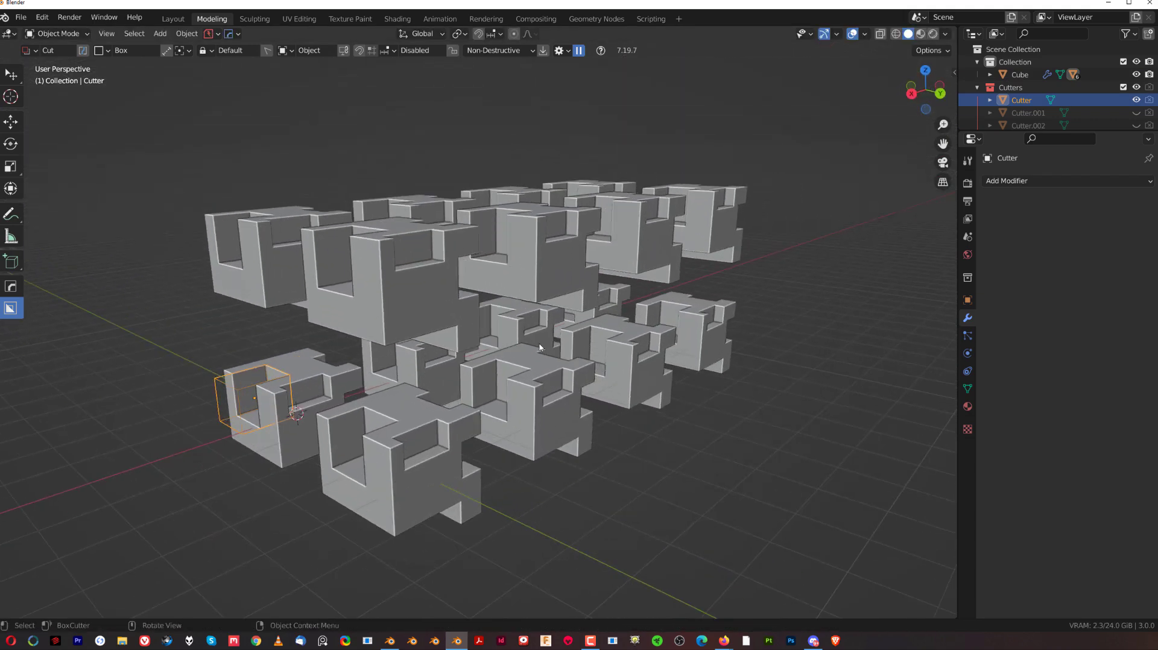
middle_drag(361, 400, 576, 340)
- Switch to the Blender 2.91 window and delete the arrayed cube
click(390, 641)
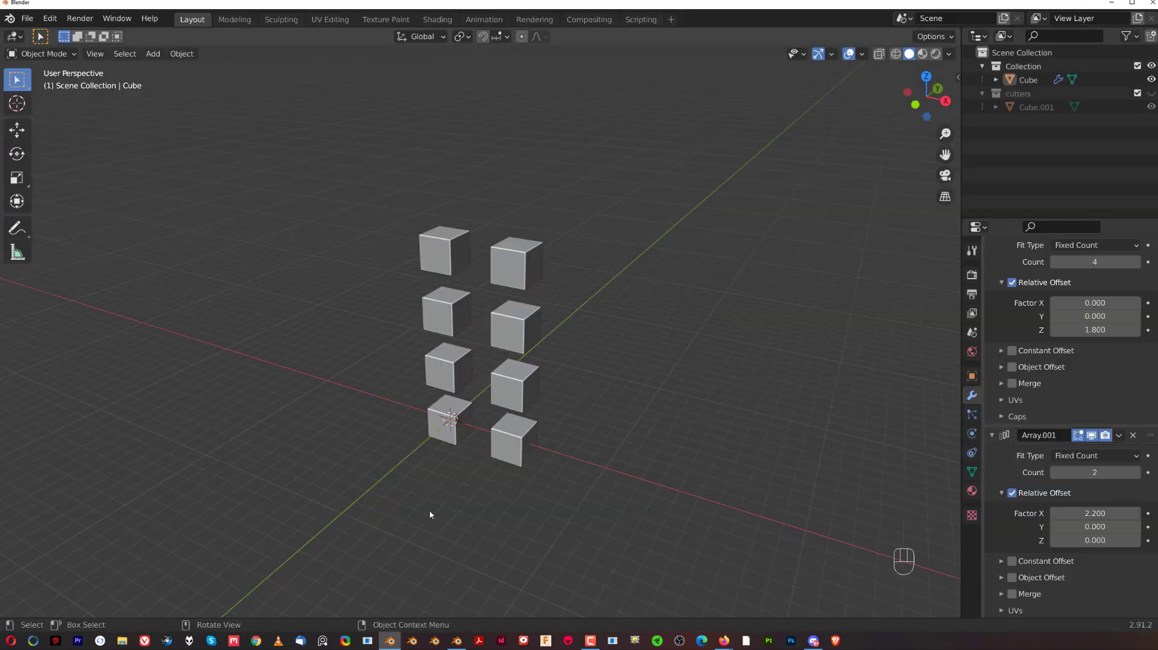
middle_drag(551, 385, 495, 322)
click(525, 301)
key(x)
click(525, 296)
- Add a mesh plane at the world origin and frame it closely
shift+middle_drag(501, 371, 496, 363)
key(shift+a)
mouse_move(508, 365)
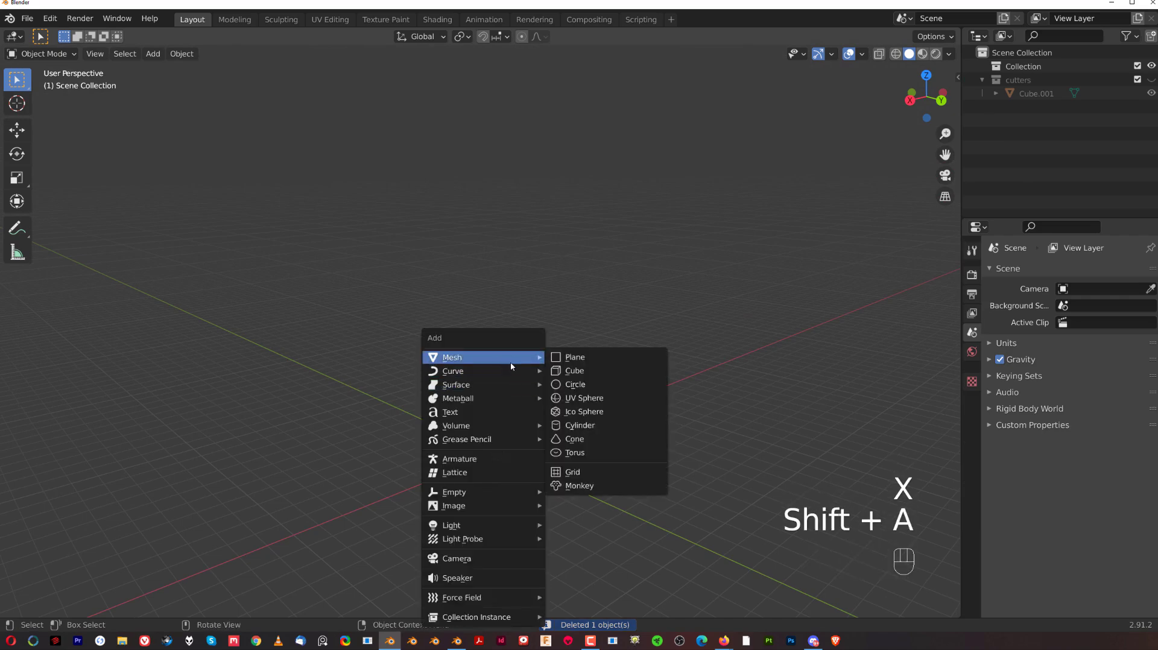
click(574, 357)
shift+middle_drag(543, 422, 514, 344)
scroll(542, 379, up, 2)
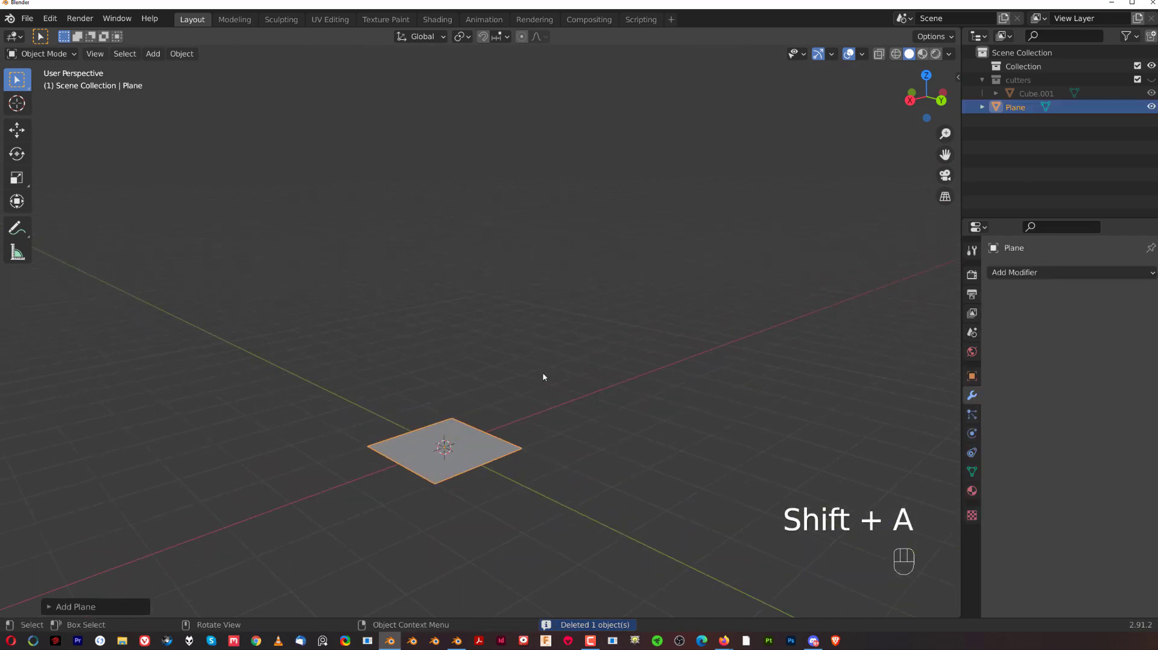
shift+middle_drag(542, 380, 544, 284)
scroll(588, 361, up, 5)
middle_drag(548, 397, 576, 414)
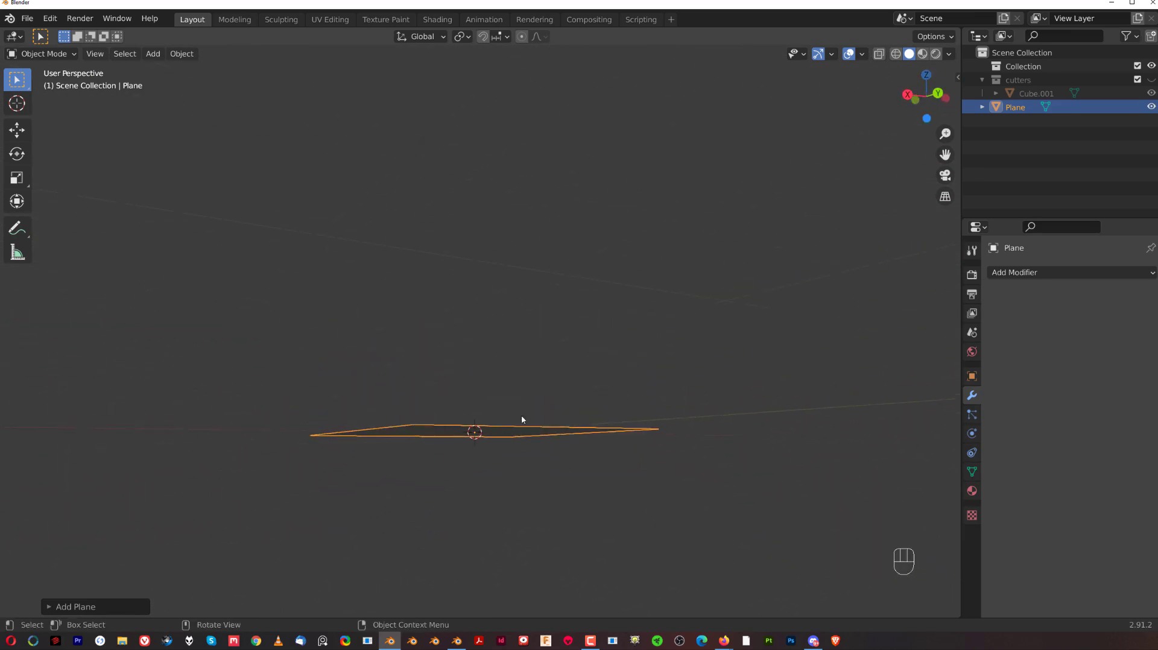
middle_drag(557, 352, 527, 346)
scroll(519, 370, up, 4)
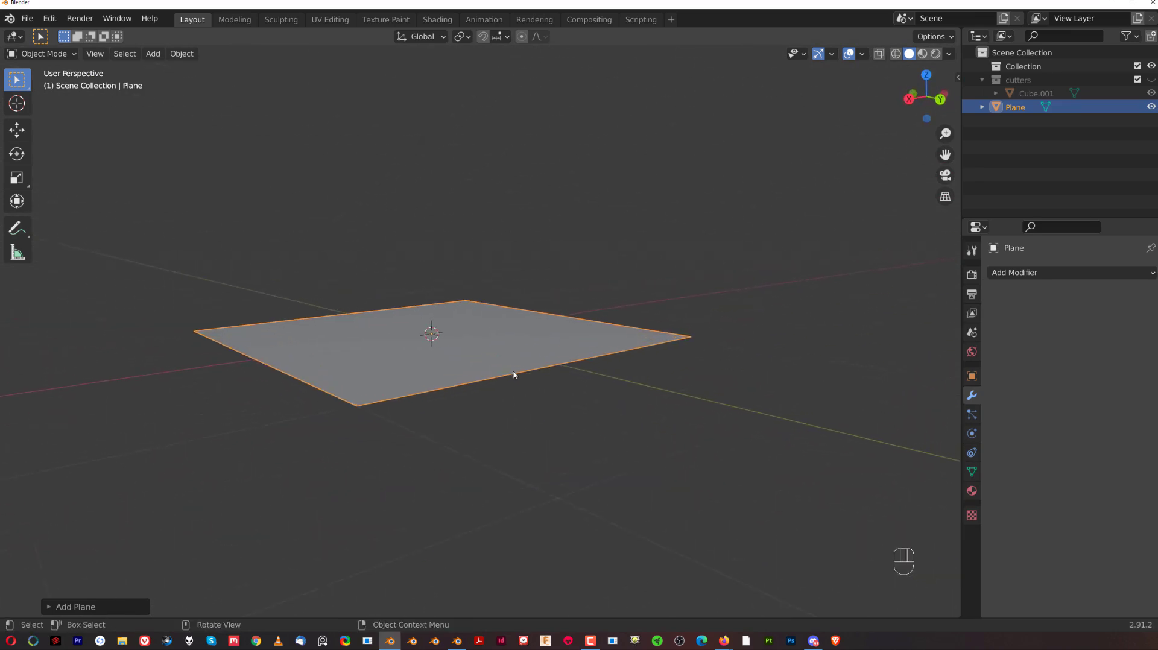
- Add a Solidify modifier to the plane with a thickness of 0.16 m
click(1044, 273)
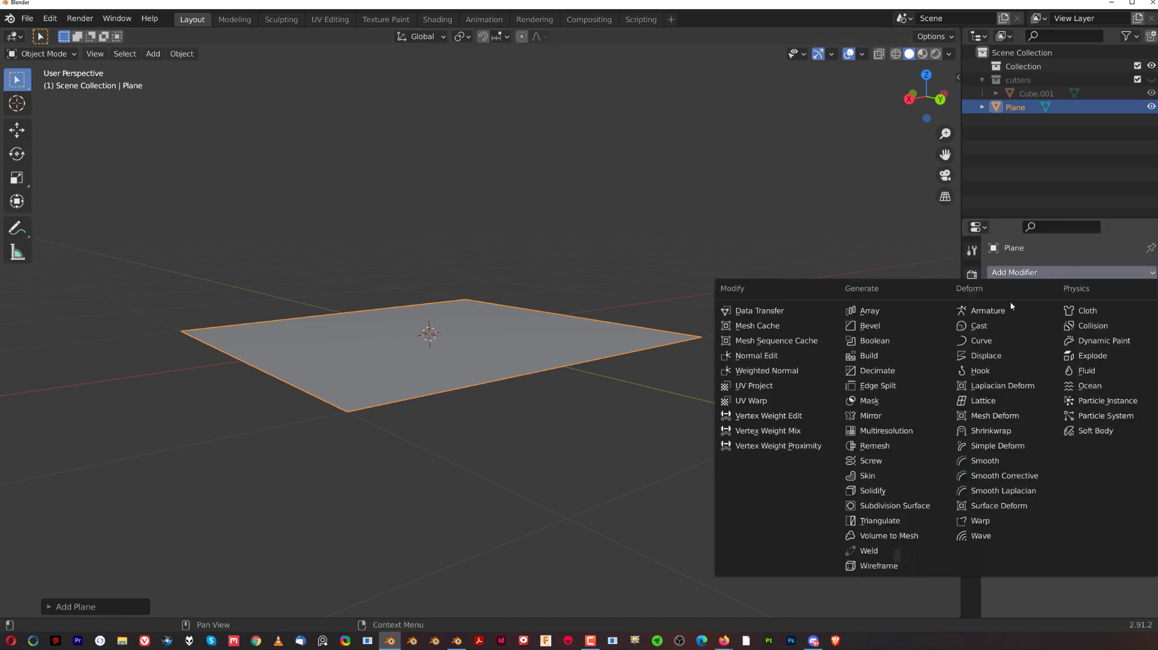
click(896, 491)
middle_drag(613, 389, 613, 386)
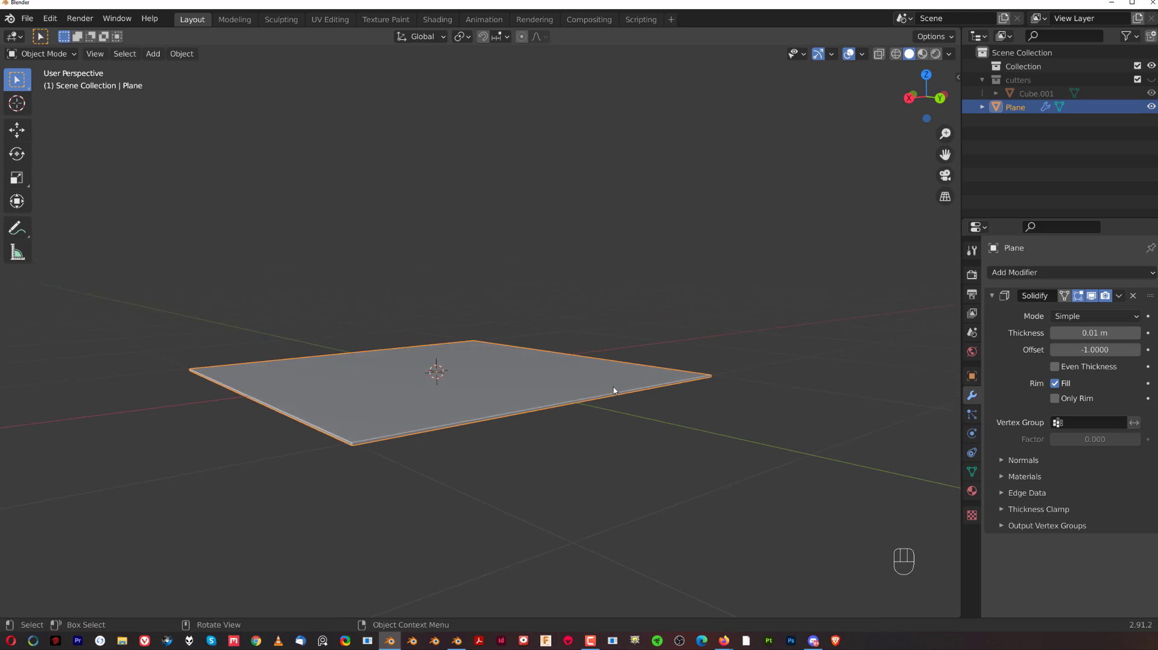
drag(1113, 331, 1141, 332)
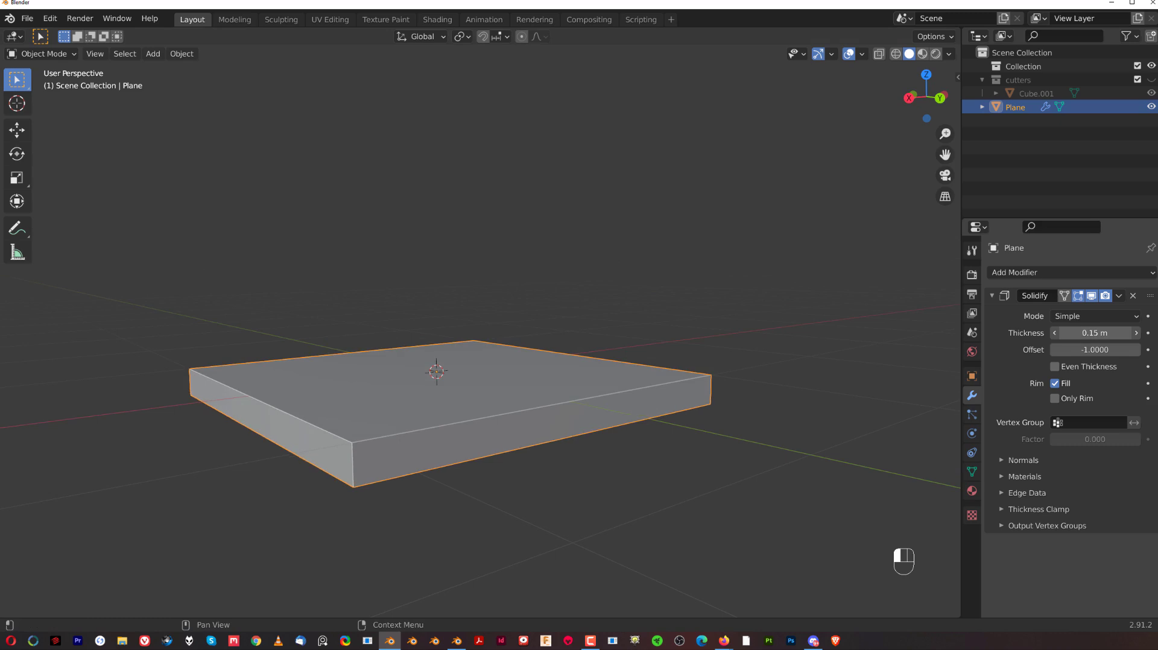
- Turn on Only Rim in the plane's Solidify modifier and examine the open underside
middle_drag(512, 464, 518, 342)
shift+middle_drag(589, 523, 562, 406)
middle_drag(448, 440, 467, 283)
click(1054, 399)
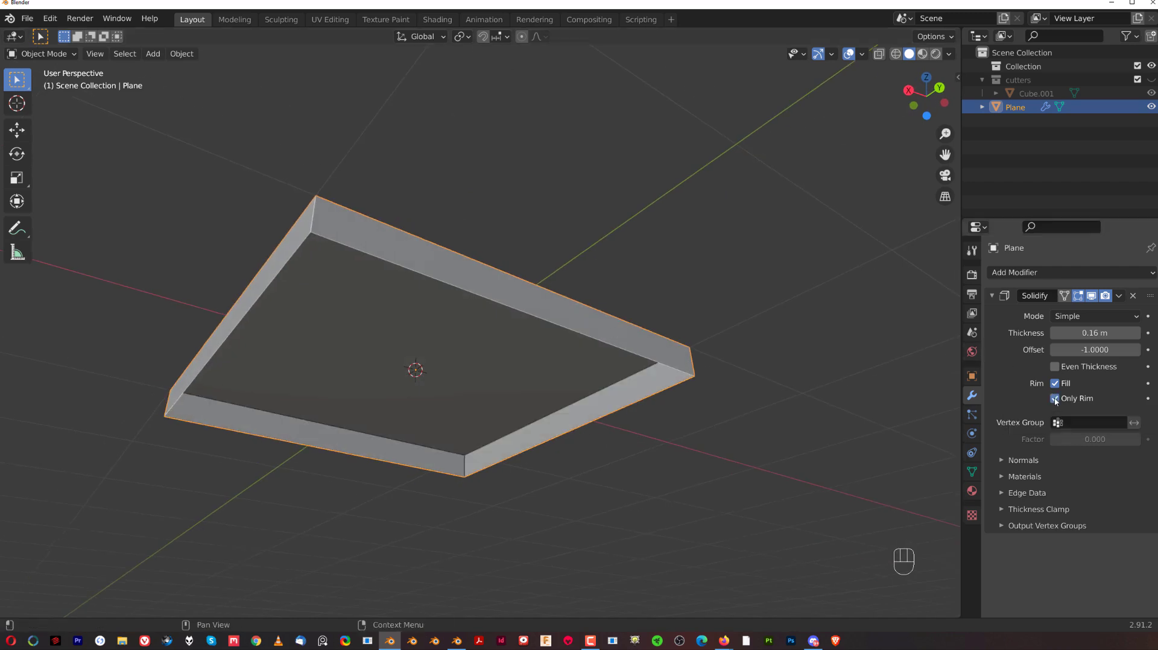
scroll(592, 421, up, 2)
shift+middle_drag(629, 372, 647, 304)
scroll(633, 360, down, 1)
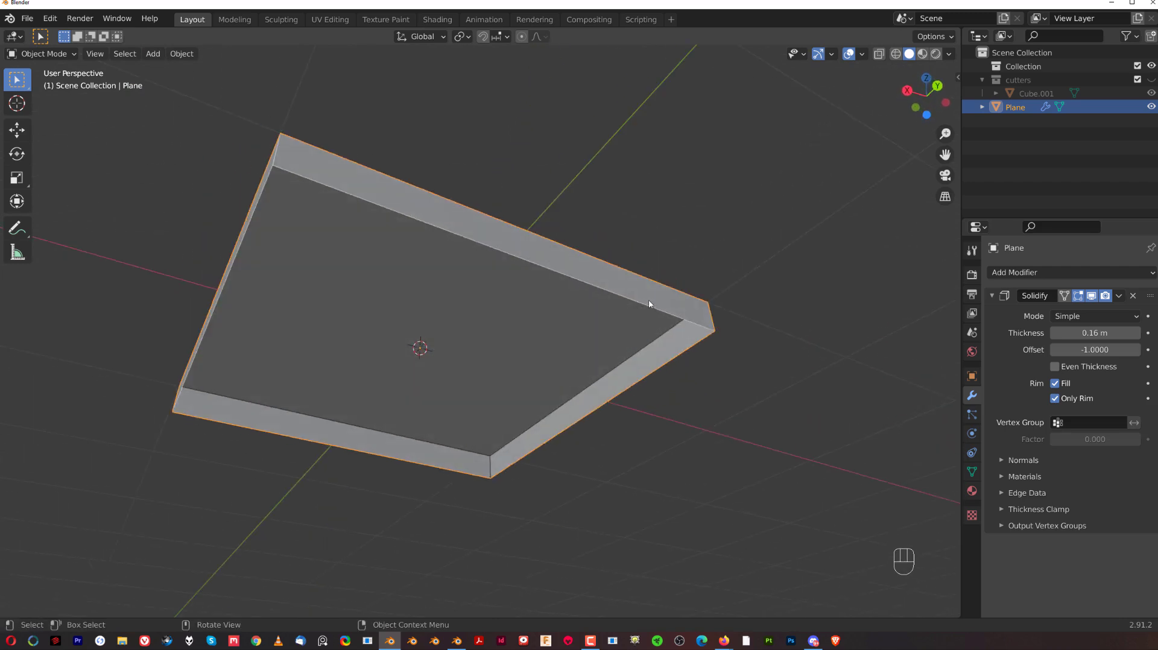
middle_drag(533, 284, 545, 309)
- Turn on the Face Orientation overlay and inspect the plane's rim from above and below
click(862, 55)
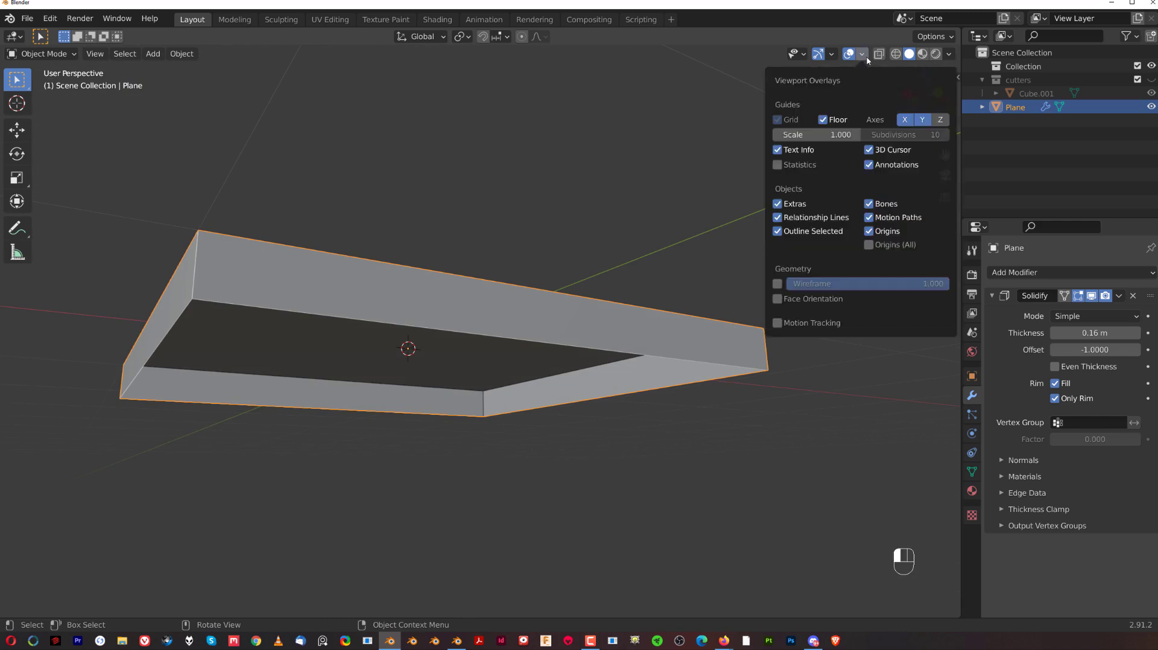
click(788, 296)
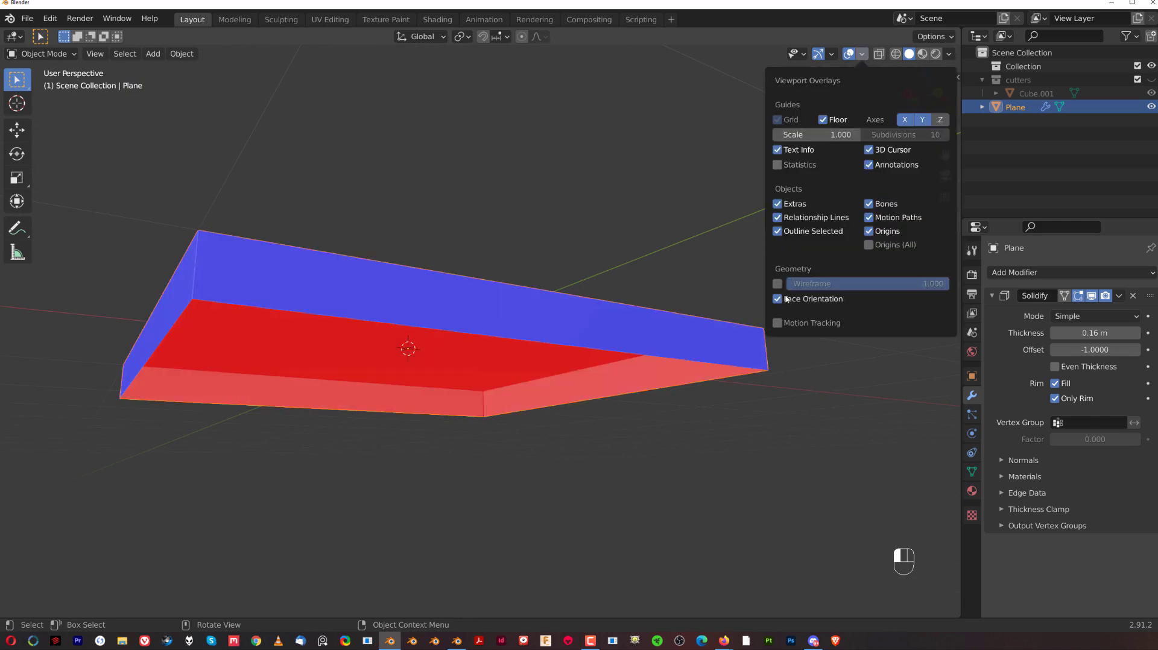
middle_drag(434, 305, 590, 283)
middle_drag(337, 377, 540, 222)
middle_drag(375, 391, 651, 344)
- Add a cube and move it beside the solidified plane
key(shift+a)
click(718, 339)
shift+middle_drag(601, 316, 535, 369)
key(g)
click(723, 347)
middle_drag(723, 347, 742, 373)
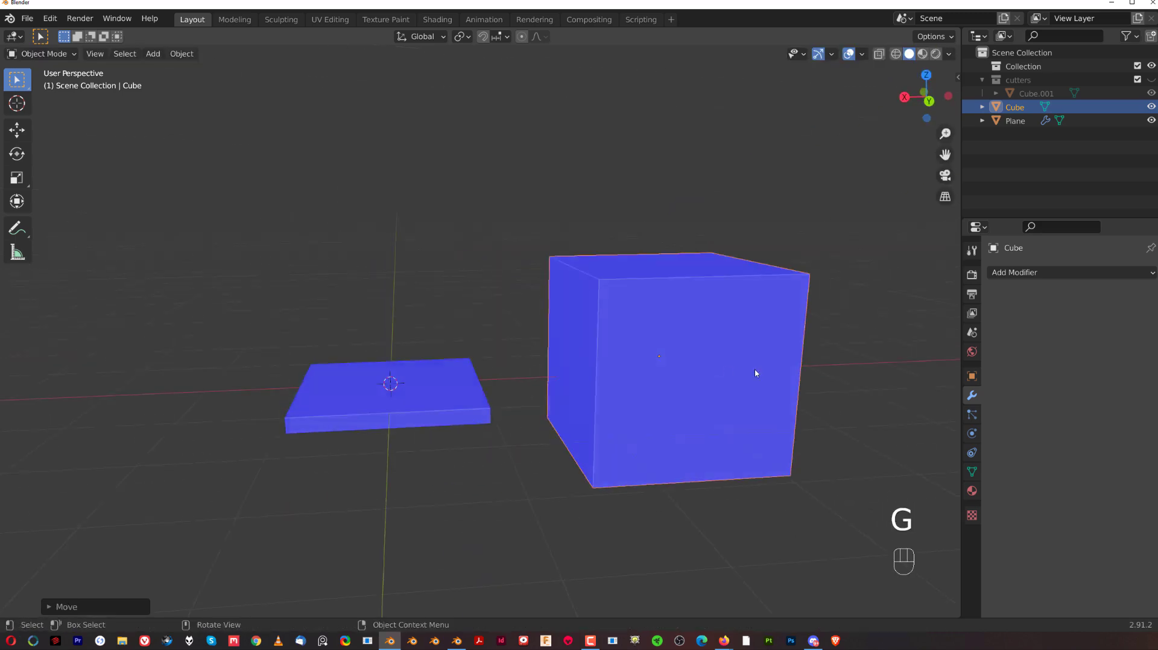
- Remove the cube's front face to expose its inner side, and delete the whole cube after returning to Object Mode
key(Tab)
key(3)
click(740, 371)
key(x)
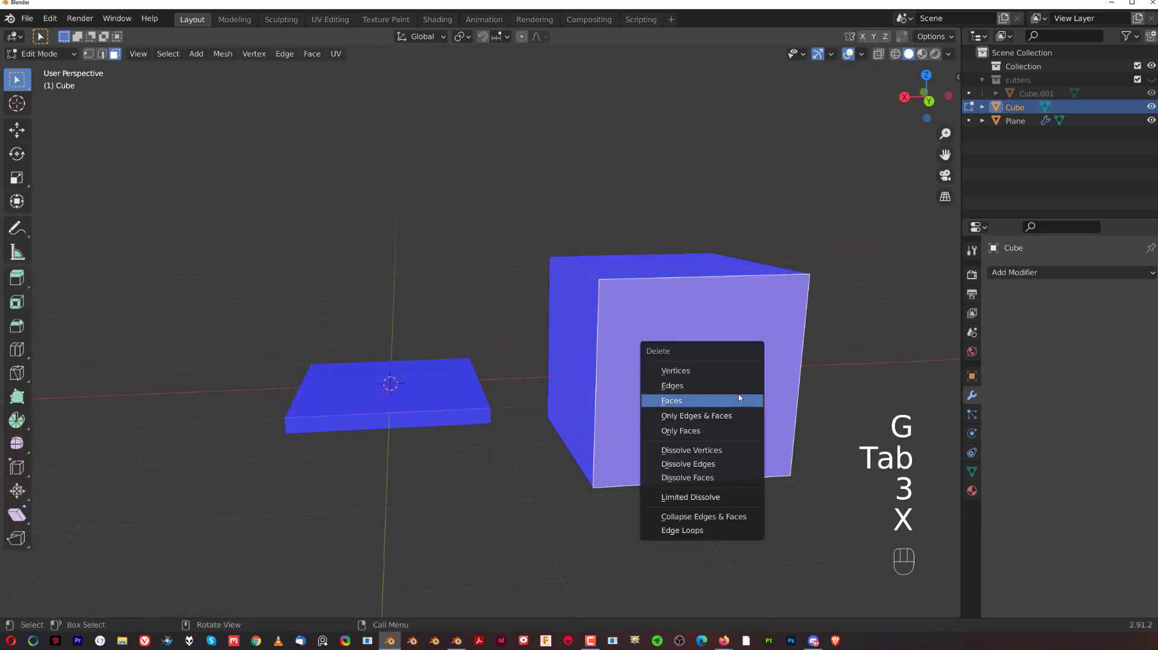
click(739, 397)
key(Tab)
mouse_move(711, 353)
middle_down()
mouse_move(620, 323)
mouse_move(611, 294)
mouse_move(703, 338)
middle_up()
key(x)
click(705, 323)
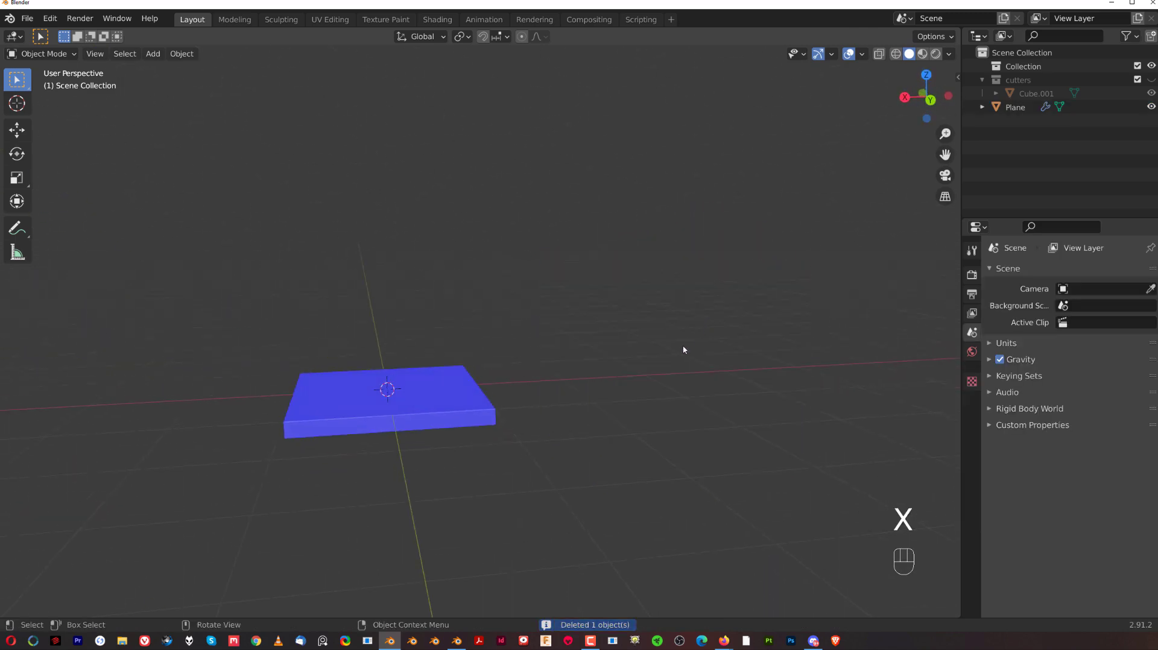
- Flip the normals of the plane's face in Edit Mode and inspect the rim in Object Mode
middle_drag(429, 399, 468, 377)
click(465, 381)
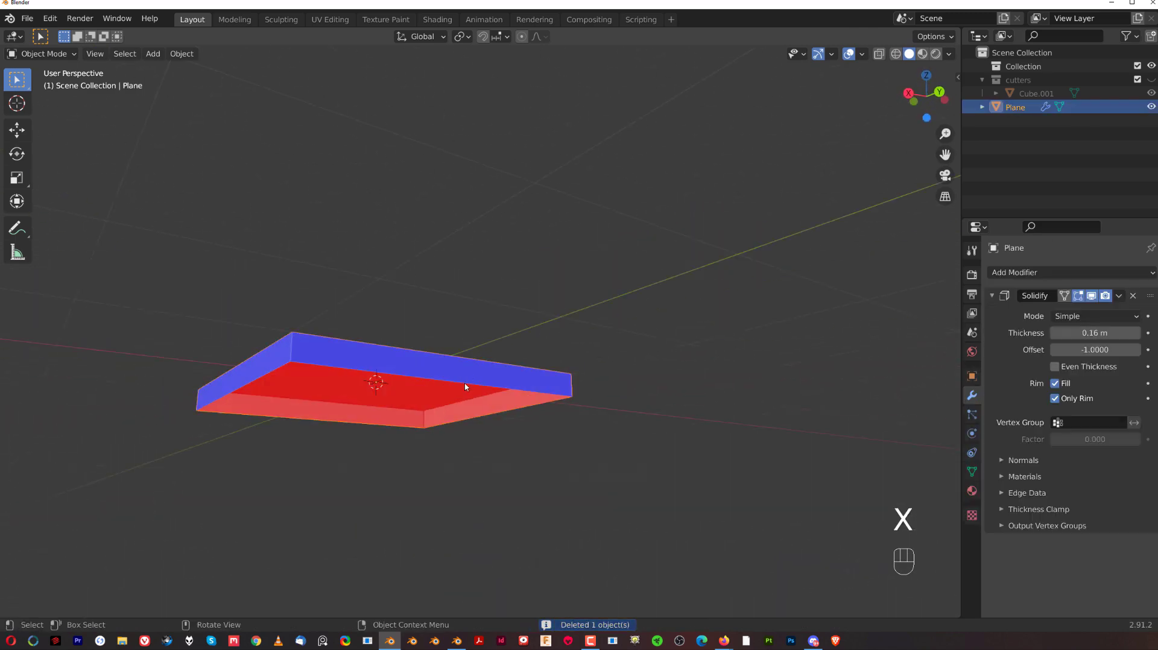
key(Tab)
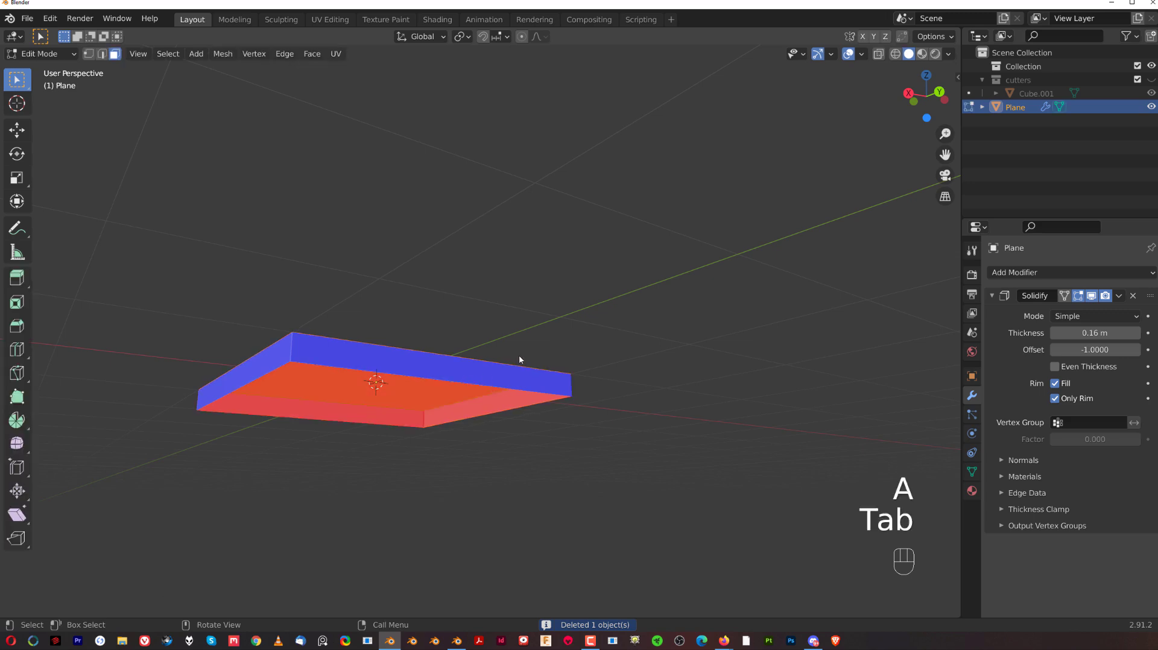
middle_drag(517, 361, 532, 394)
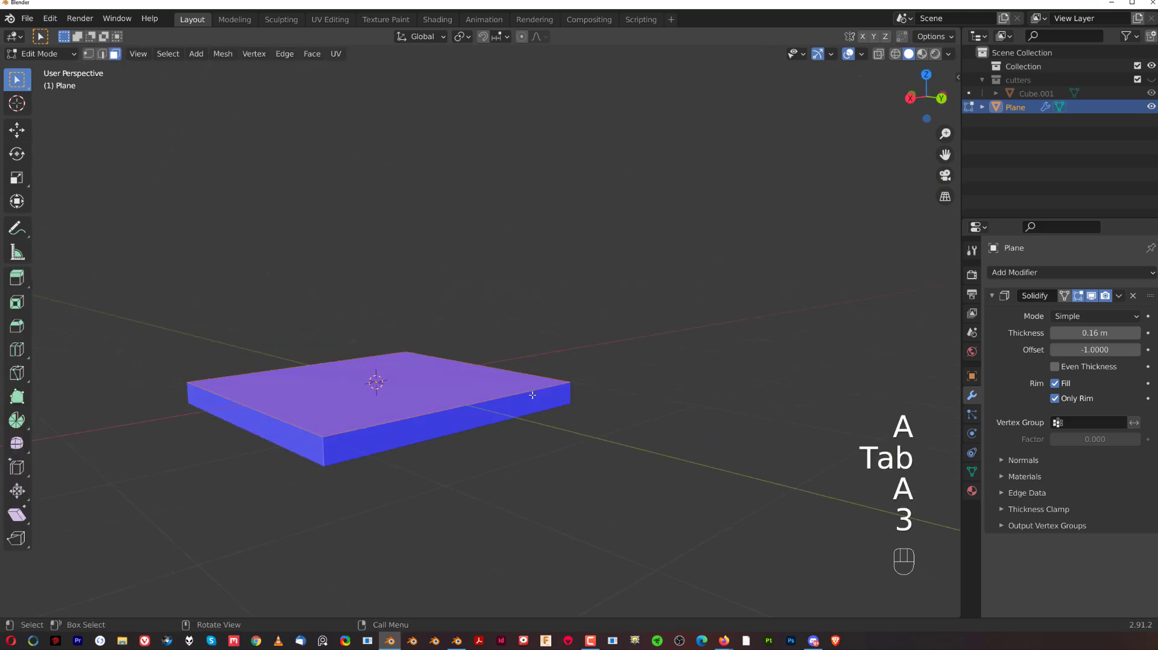
key(alt+n)
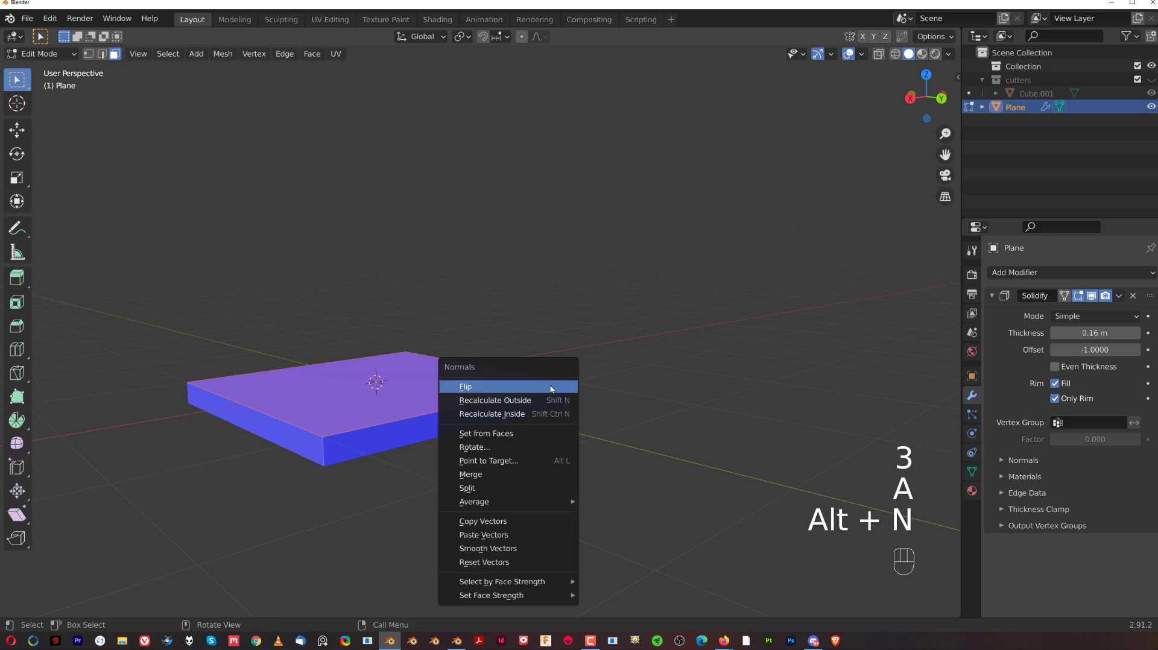
click(549, 390)
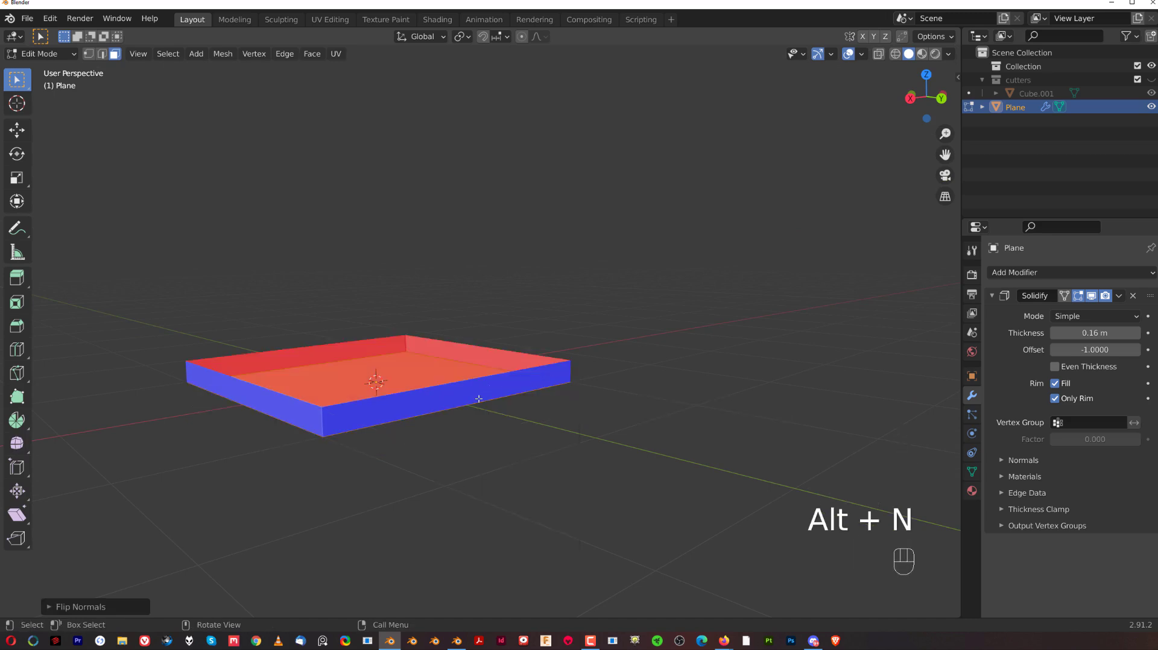
key(Tab)
scroll(477, 409, up, 3)
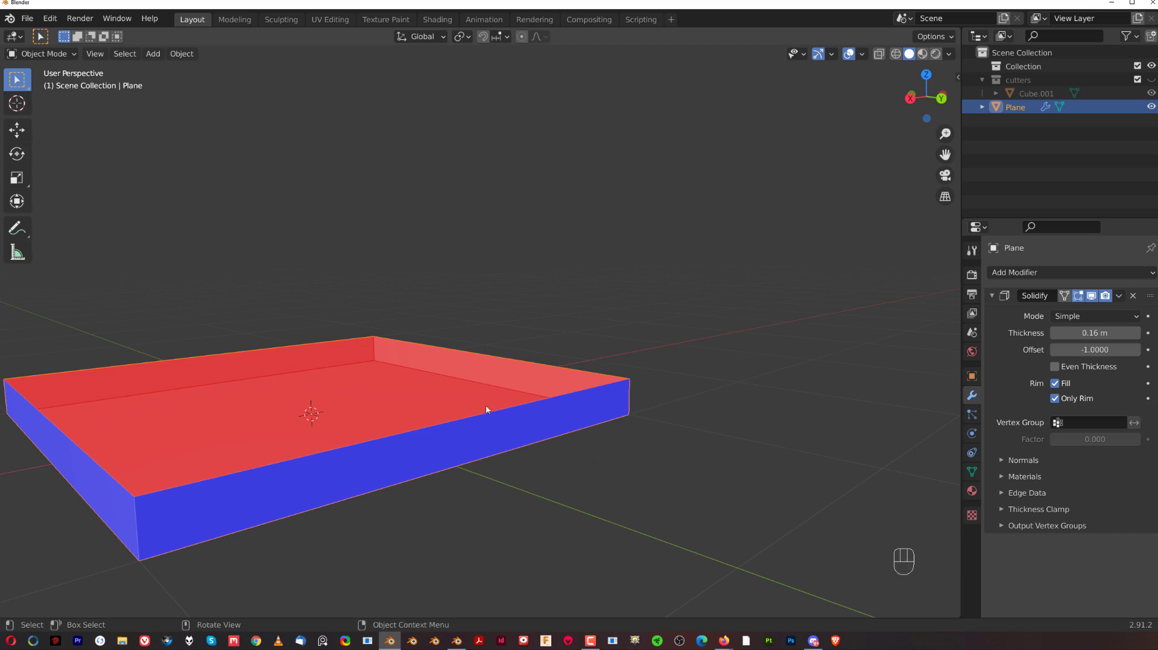
middle_drag(489, 414, 498, 455)
scroll(498, 455, down, 3)
- Undo the flip of the plane's normals and return to Object Mode
key(ctrl+z)
key(ctrl+z)
middle_drag(577, 362, 514, 335)
key(Tab)
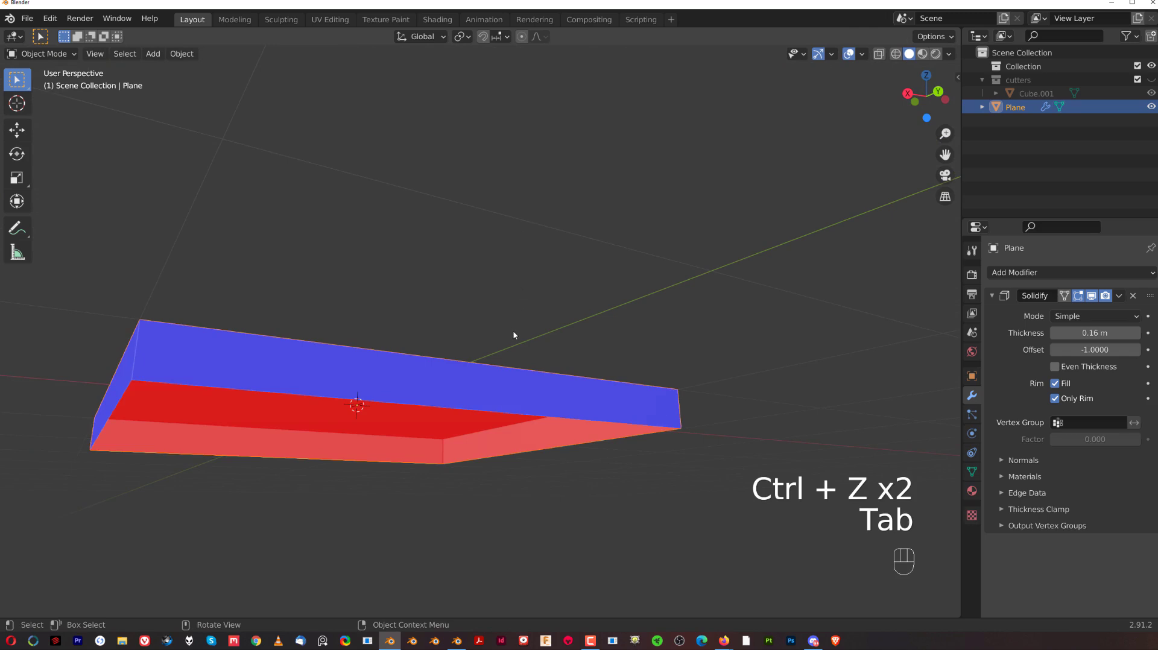
middle_drag(541, 266, 675, 350)
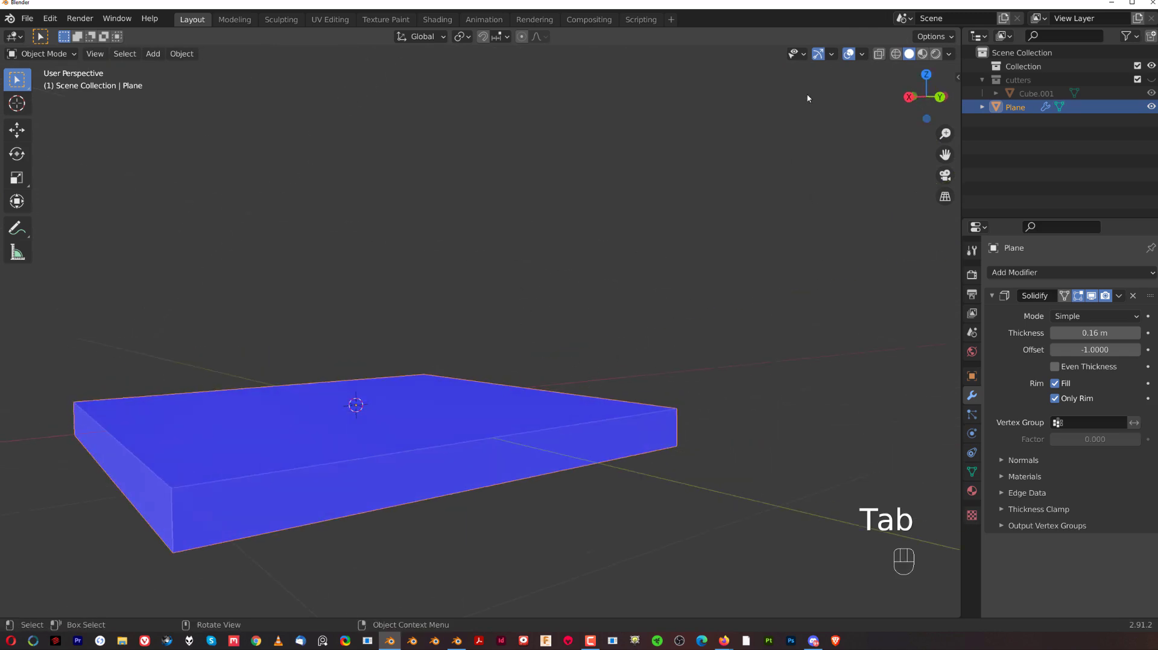
- Turn off the Face Orientation overlay and view the plane's underside
click(861, 55)
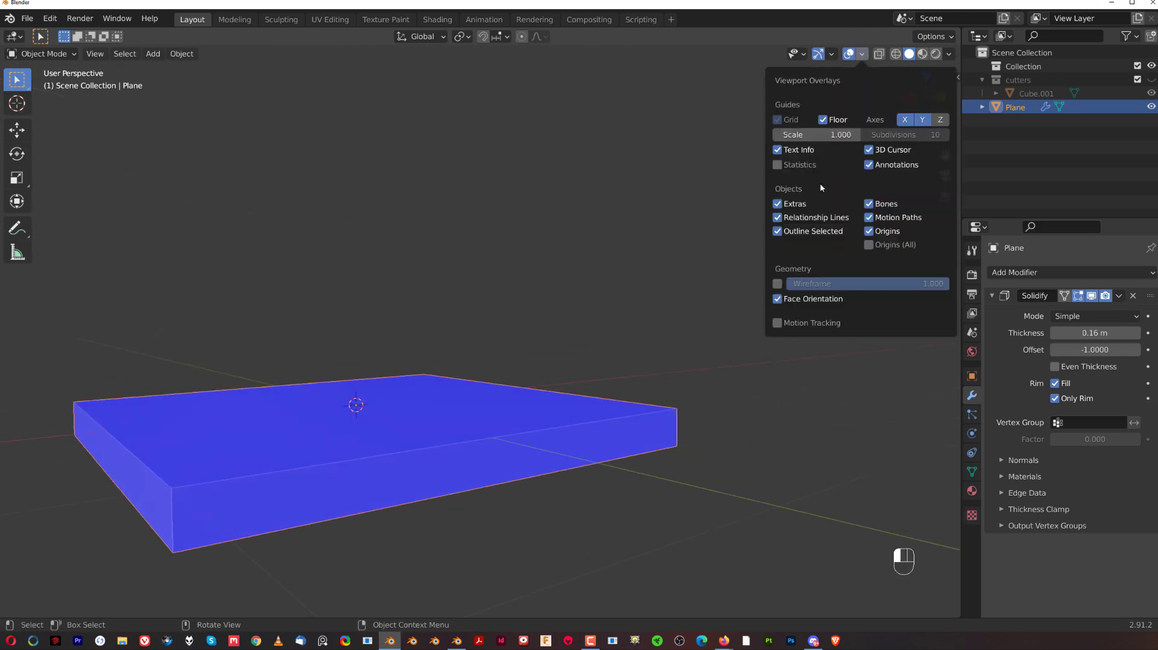
click(776, 299)
middle_drag(459, 332, 469, 418)
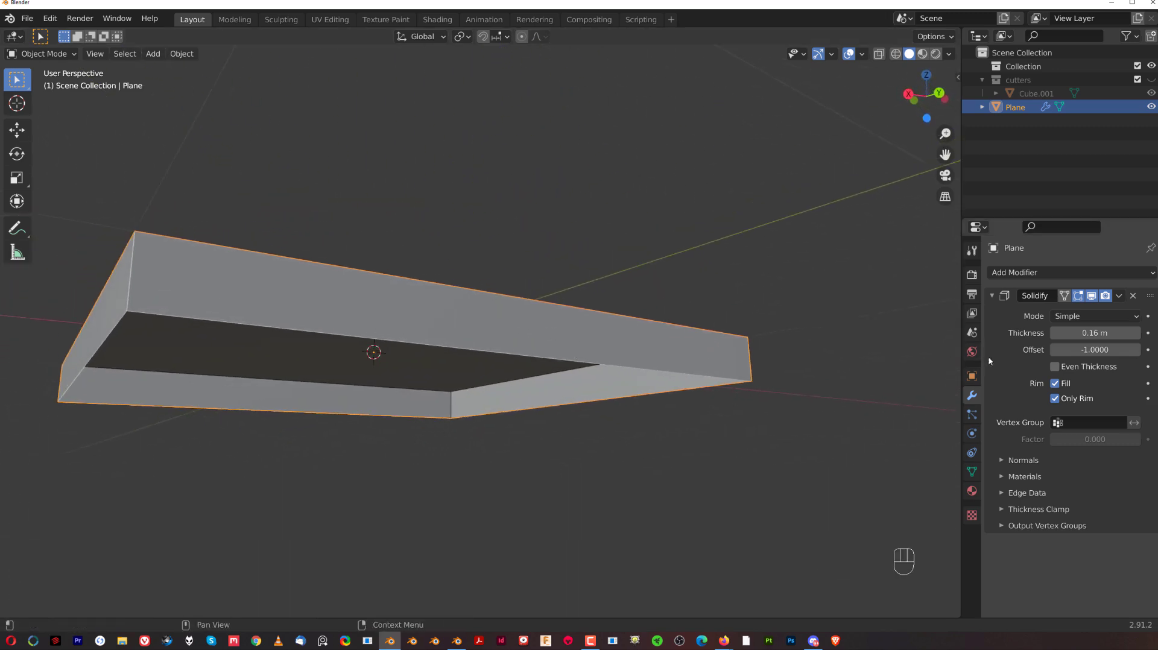
- Reduce the Solidify thickness to make the plane's rim shallower, and apply the modifier
shift+drag(1096, 332, 1096, 332)
click(1118, 295)
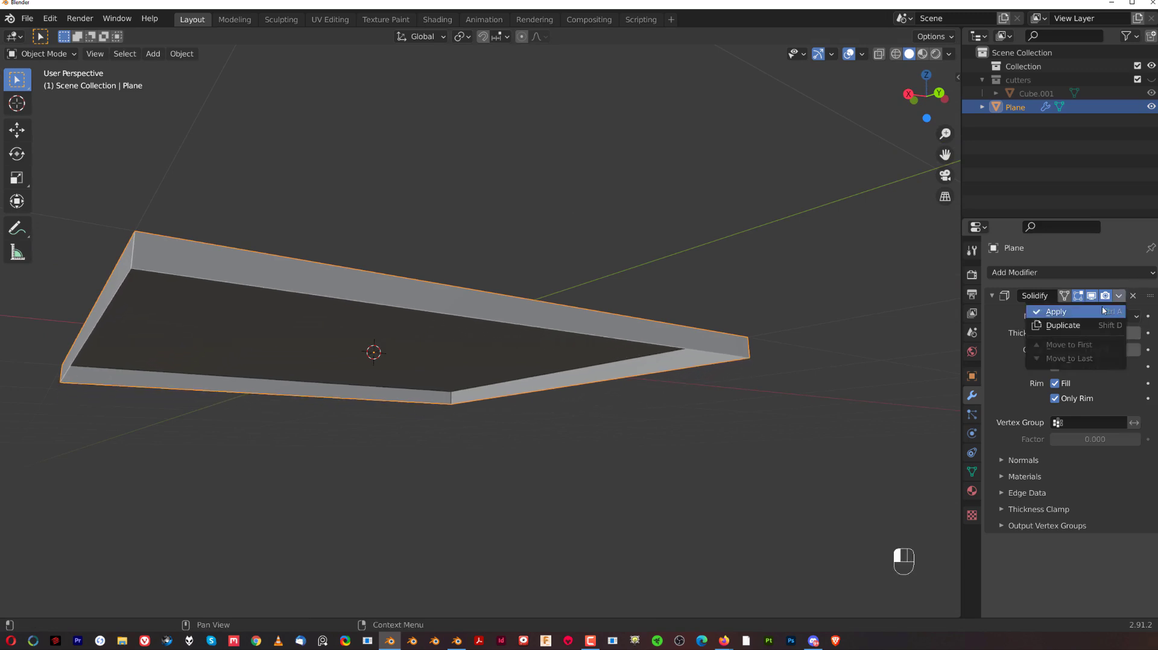
click(1049, 310)
- Add another Solidify modifier to the plane with a thickness of about -0.04 m, and inspect the result at a corner
click(1052, 277)
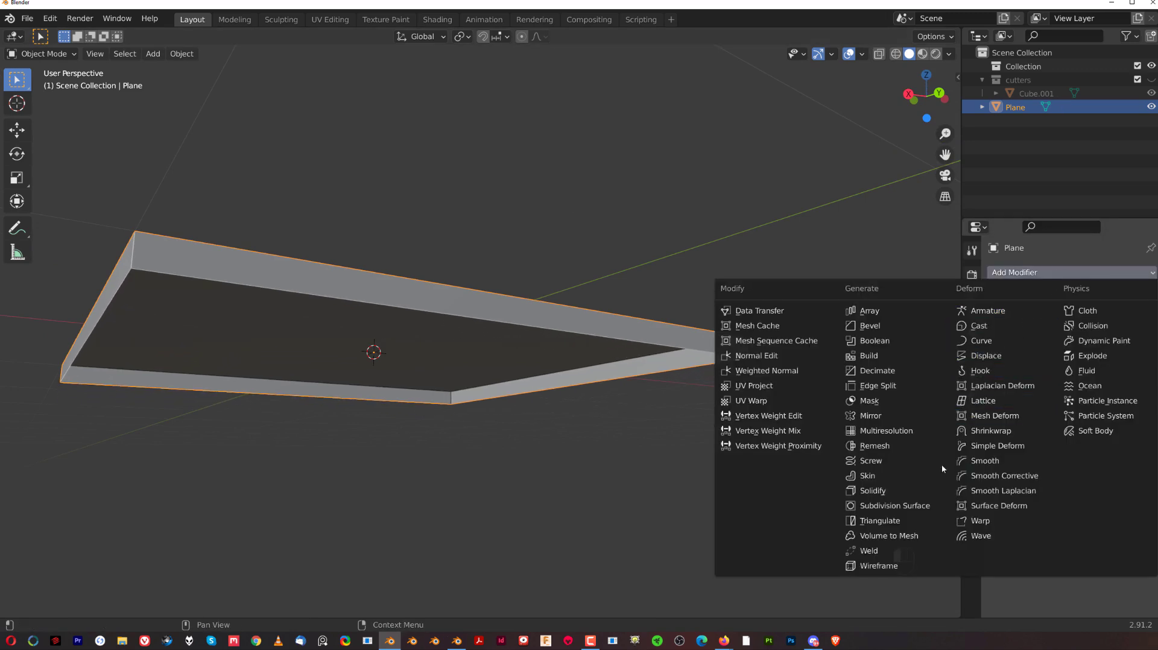
click(896, 493)
shift+drag(1094, 333, 1095, 332)
middle_drag(584, 407, 493, 240)
key(KP_5)
key(KP_5)
scroll(493, 240, up, 4)
middle_drag(566, 253, 569, 293)
shift+middle_drag(571, 359, 519, 333)
scroll(547, 347, up, 3)
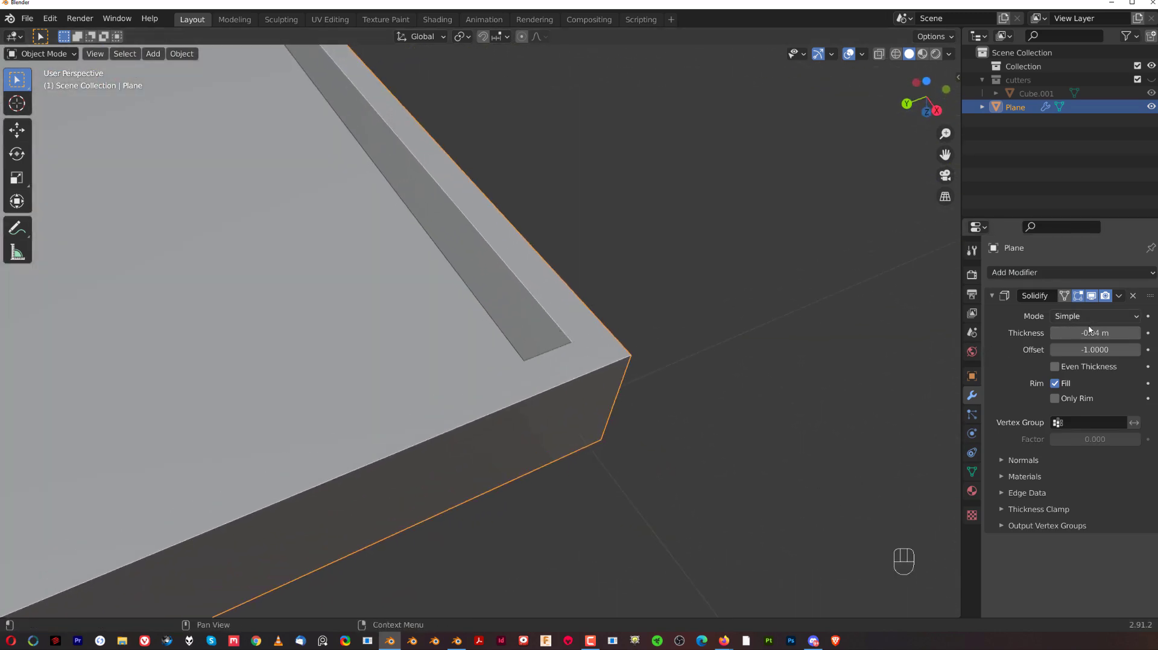
- Fine-tune the thickness of the new Solidify modifier and inspect the plane's rim walls from other angles
shift+drag(1090, 332, 1105, 333)
scroll(531, 378, down, 10)
middle_drag(432, 345, 591, 301)
shift+middle_drag(329, 335, 499, 302)
scroll(499, 301, up, 3)
middle_drag(500, 301, 499, 342)
scroll(419, 386, up, 1)
shift+middle_drag(418, 385, 573, 422)
- Delete the solidified plane
key(z)
key(x)
click(620, 265)
middle_drag(626, 334, 542, 325)
key(shift+a)
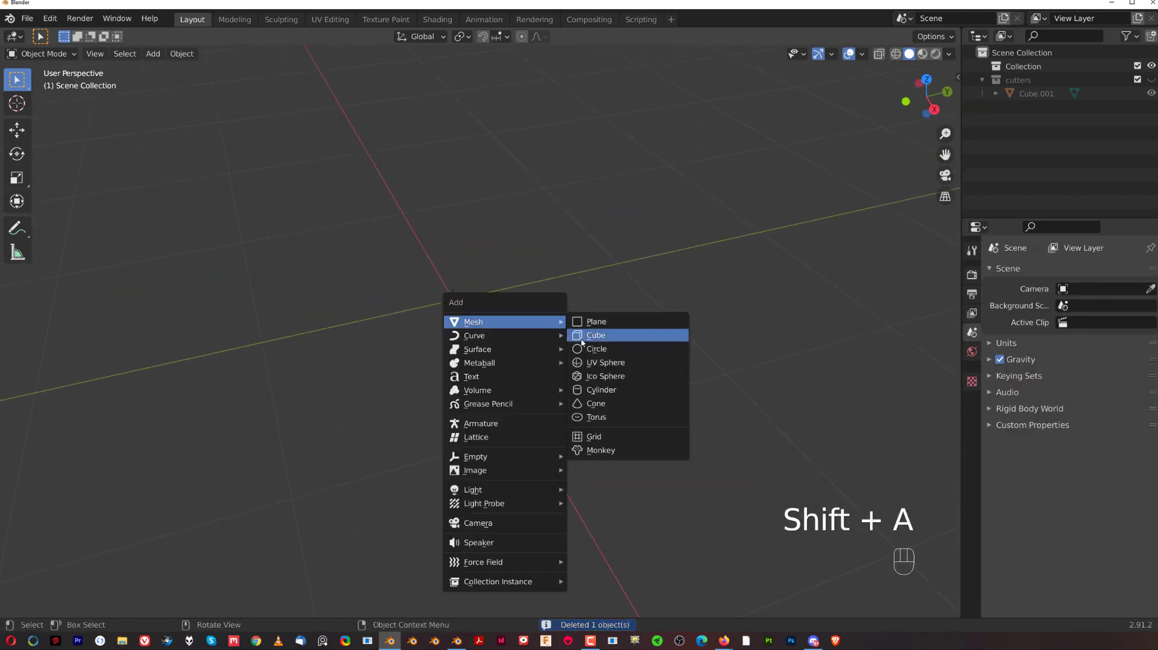
click(572, 335)
key(x)
click(588, 338)
- Add a cube at the world origin and stretch it along the Y axis into a long box
key(shift+a)
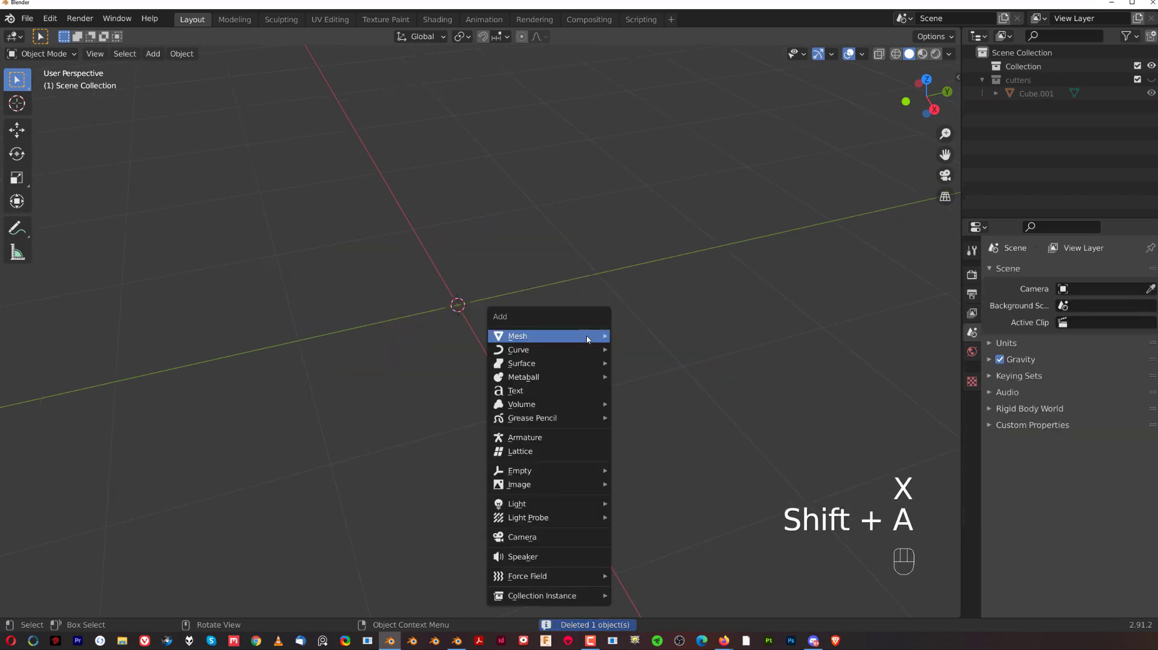
mouse_move(588, 338)
click(632, 351)
key(s)
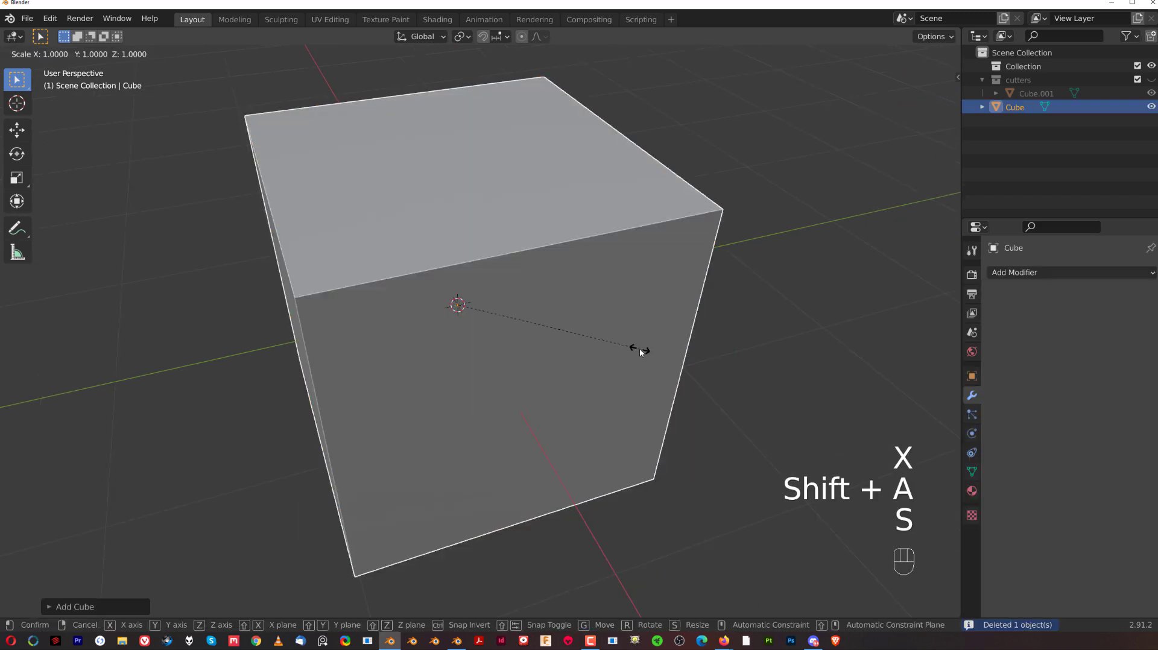
key(y)
click(323, 264)
scroll(386, 230, down, 3)
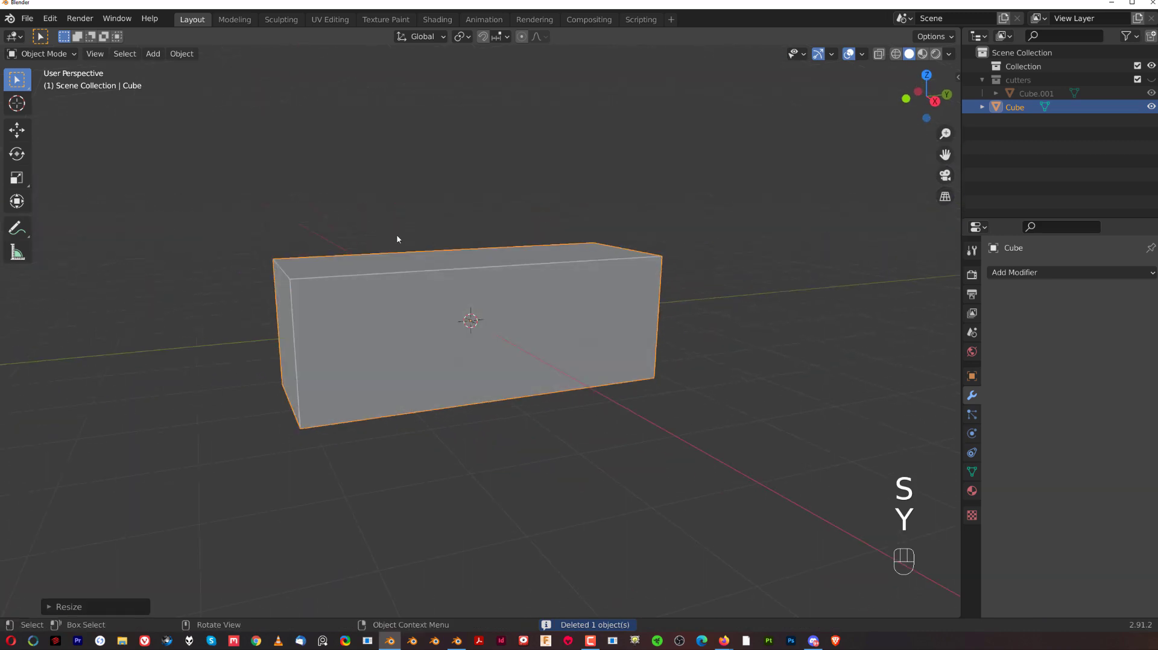
- Delete the front and back faces of the stretched cube in Edit Mode and return to Object Mode
key(Tab)
click(530, 353)
middle_drag(529, 353, 335, 307)
key(x)
click(432, 351)
key(Tab)
- Add a Solidify modifier to the open box with a thickness of 0.27 m, and inspect its wall widths
scroll(603, 341, down, 4)
shift+middle_drag(526, 308, 663, 284)
click(1019, 273)
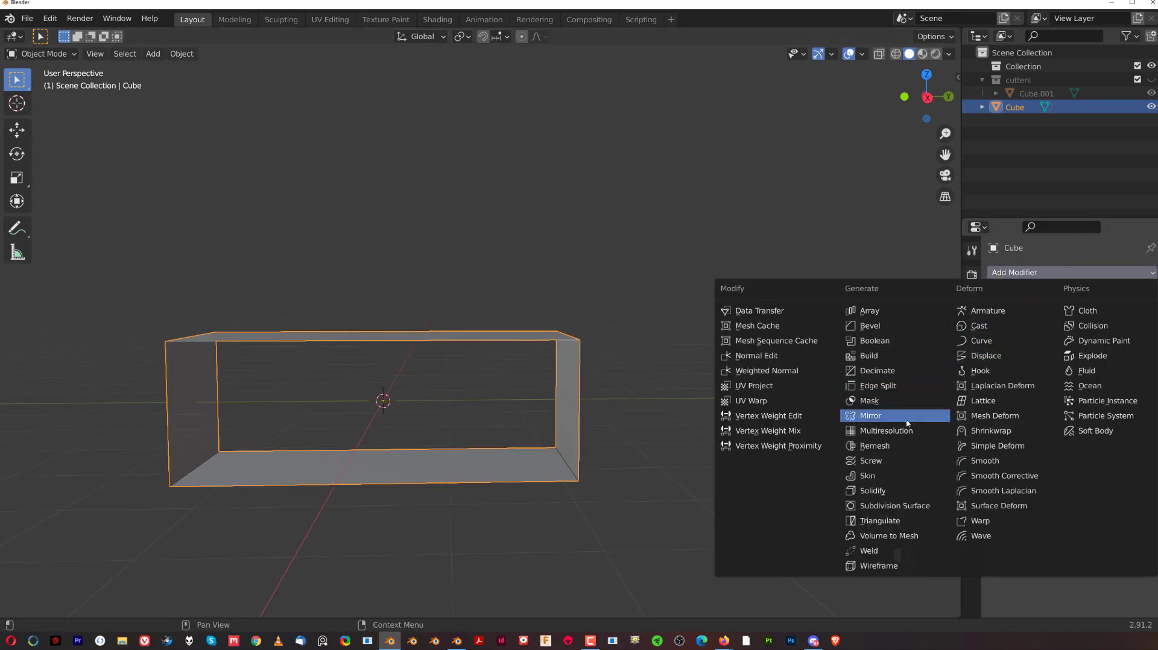
click(873, 490)
scroll(497, 406, up, 1)
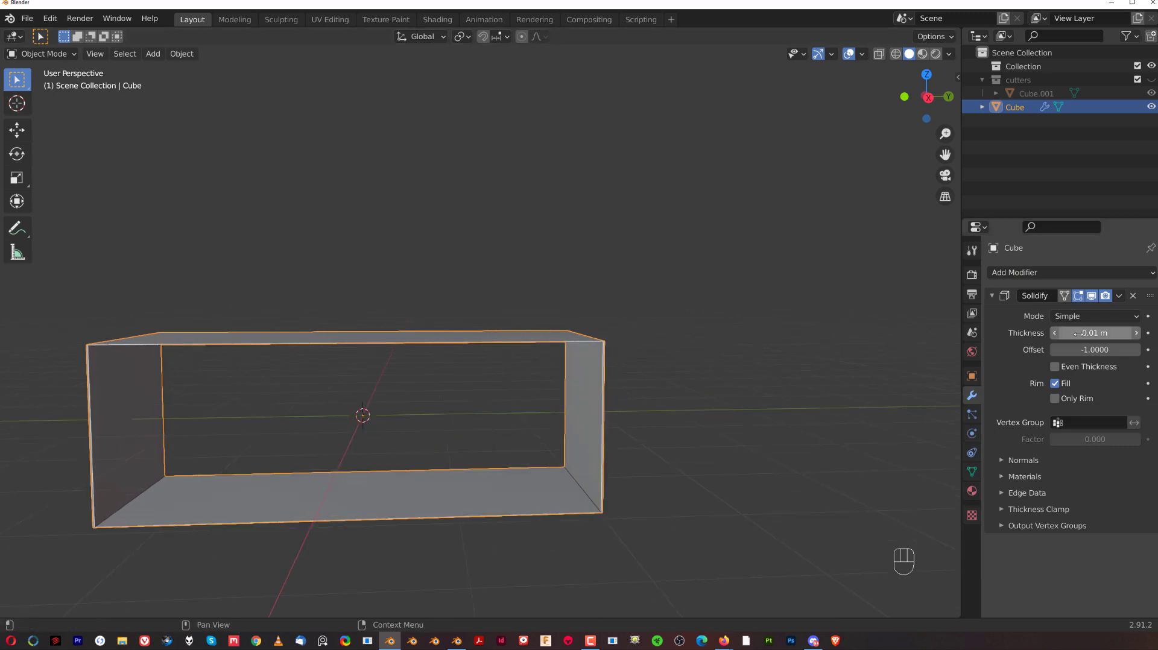
drag(1081, 334, 1127, 334)
shift+middle_drag(474, 359, 633, 297)
scroll(541, 314, up, 1)
middle_drag(540, 310, 557, 307)
mouse_move(282, 320)
middle_down()
mouse_move(294, 322)
mouse_move(286, 331)
middle_up()
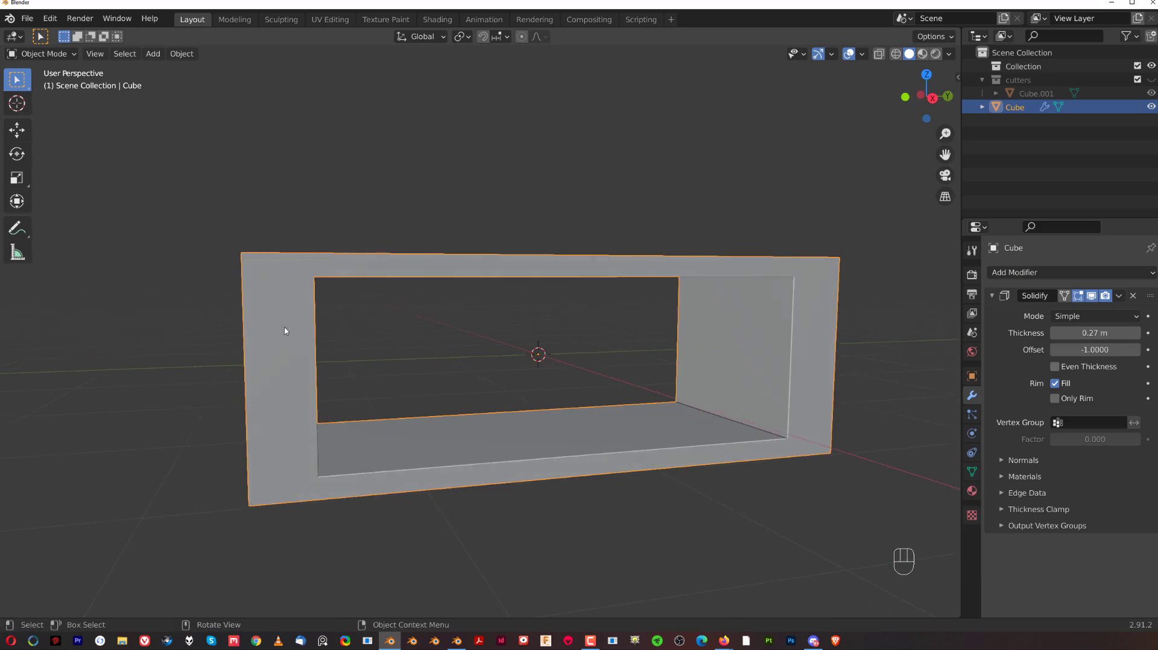
- Apply the box's scale and check its wall widths in the right orthographic view
key(ctrl+a)
click(497, 260)
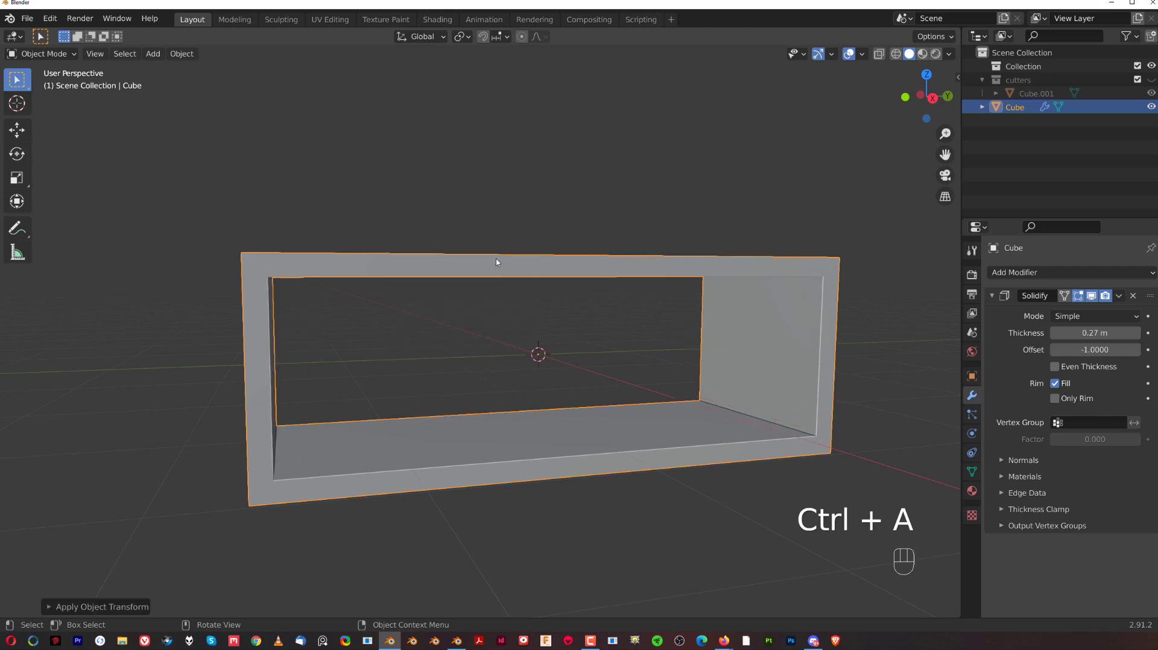
key(KP_3)
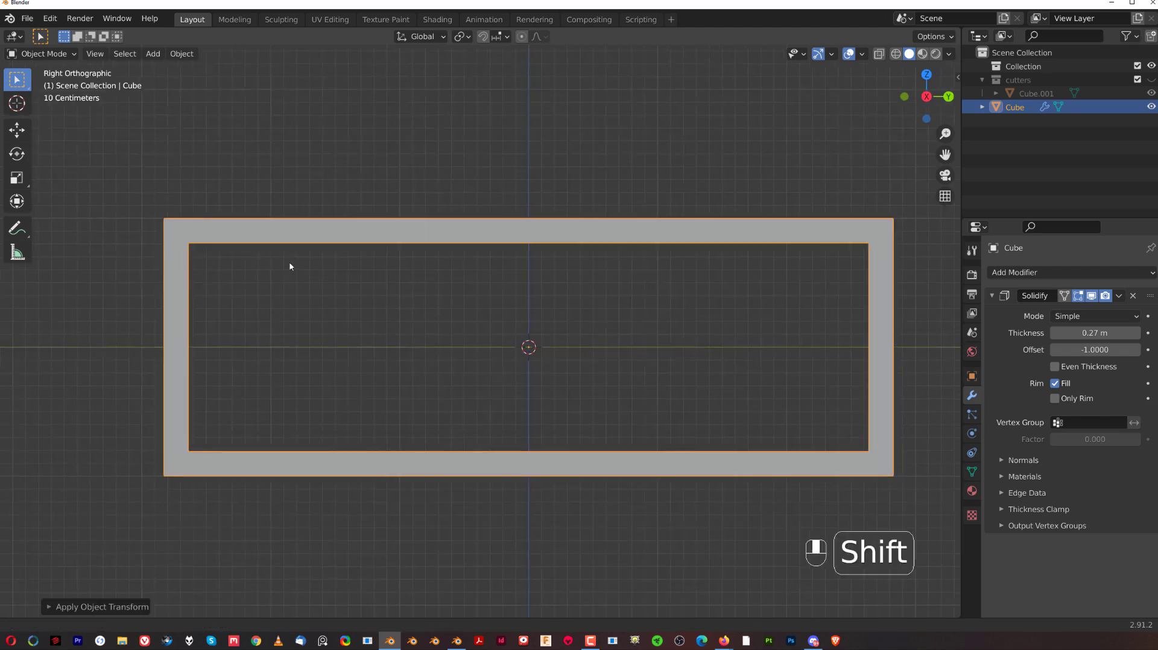
shift+middle_drag(284, 266, 289, 258)
- Compare the box walls with Even Thickness off and on, leaving it enabled in the Solidify modifier
key(ctrl+z)
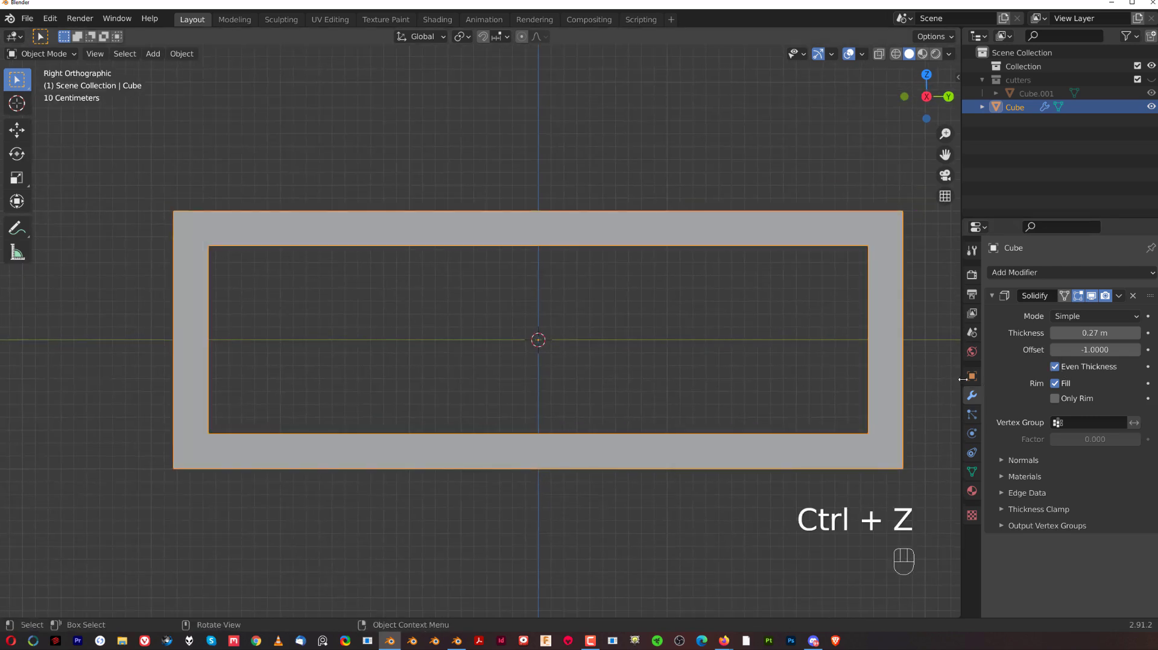
click(1053, 368)
click(1053, 368)
click(1054, 368)
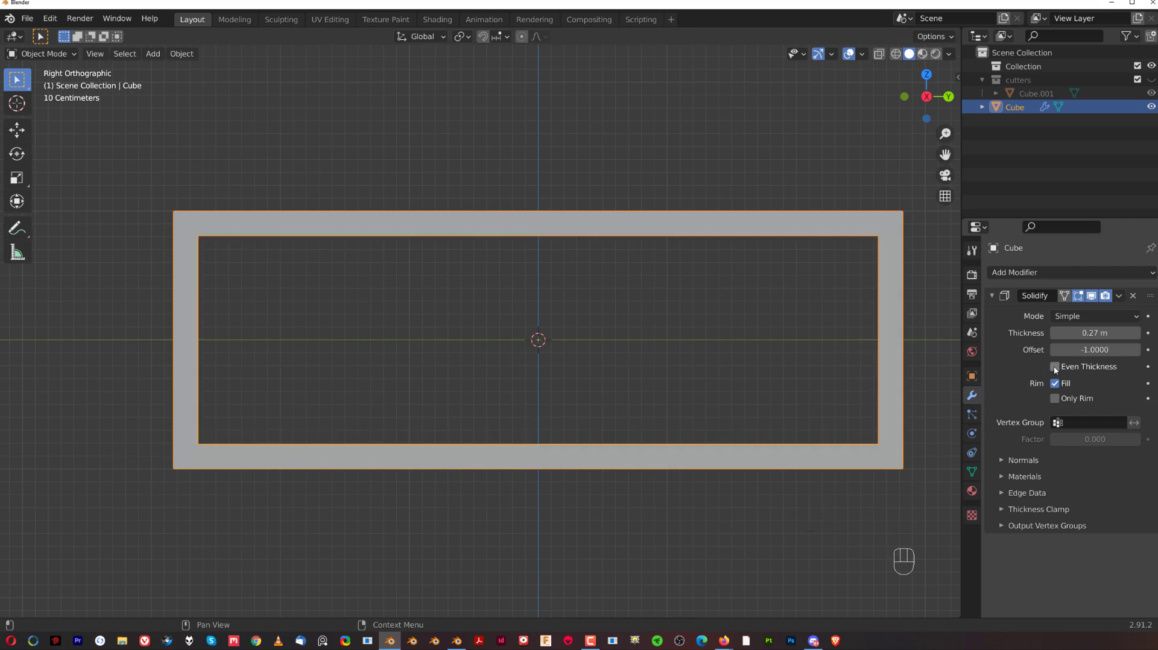
click(1055, 366)
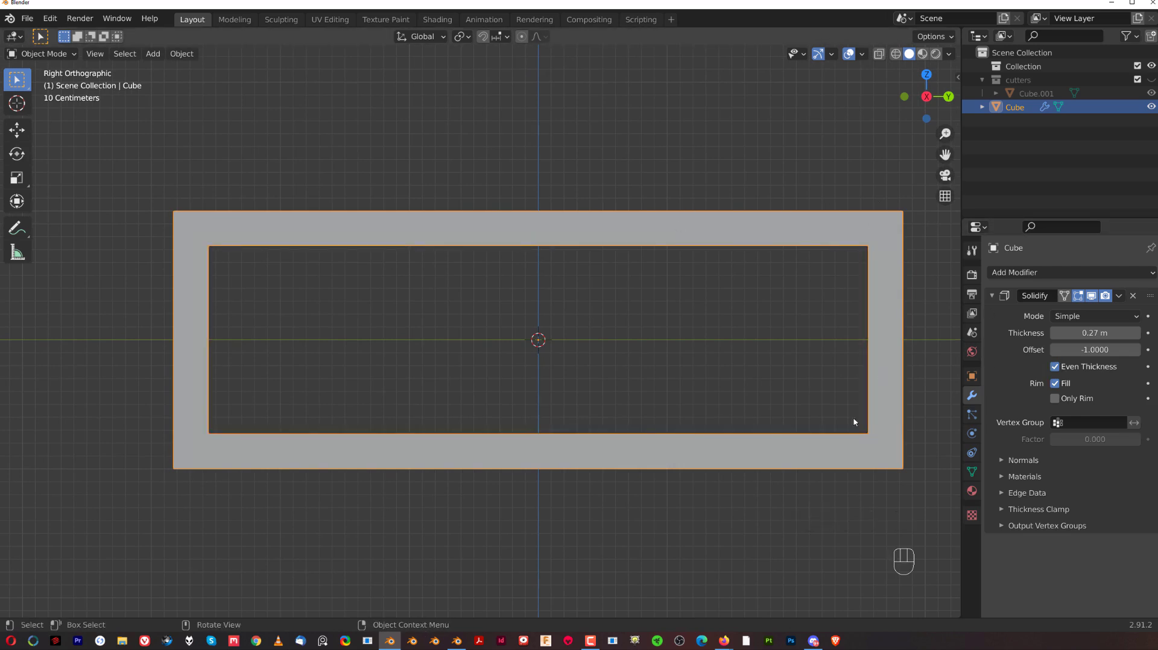
- Set the box's Solidify thickness to 0.067 m and deselect the box in a perspective view
shift+drag(1088, 333, 1019, 333)
middle_drag(719, 315, 545, 307)
key(KP_5)
shift+middle_drag(667, 315, 536, 394)
click(536, 392)
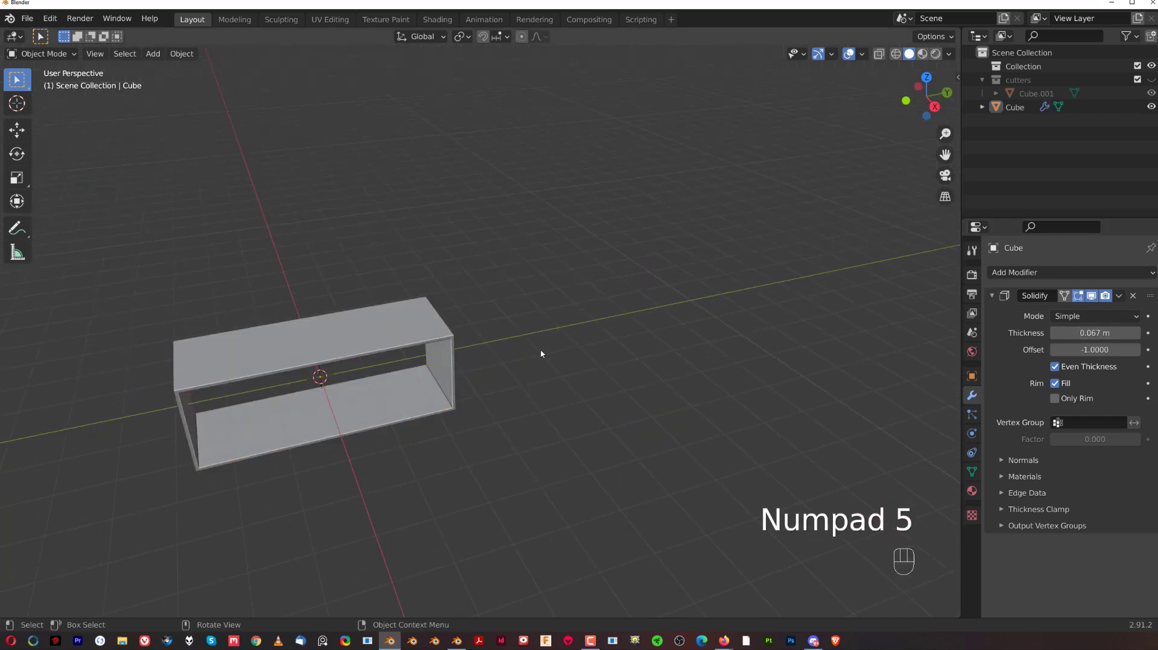
key(shift+a)
click(595, 364)
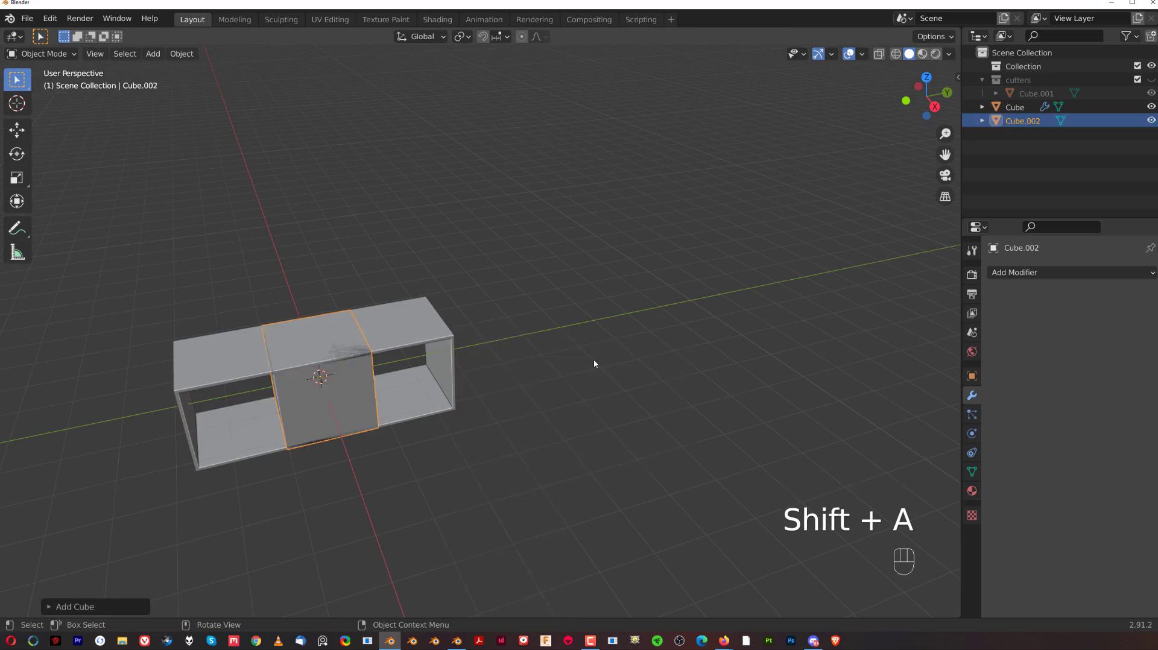
key(x)
click(586, 353)
key(shift+a)
click(641, 365)
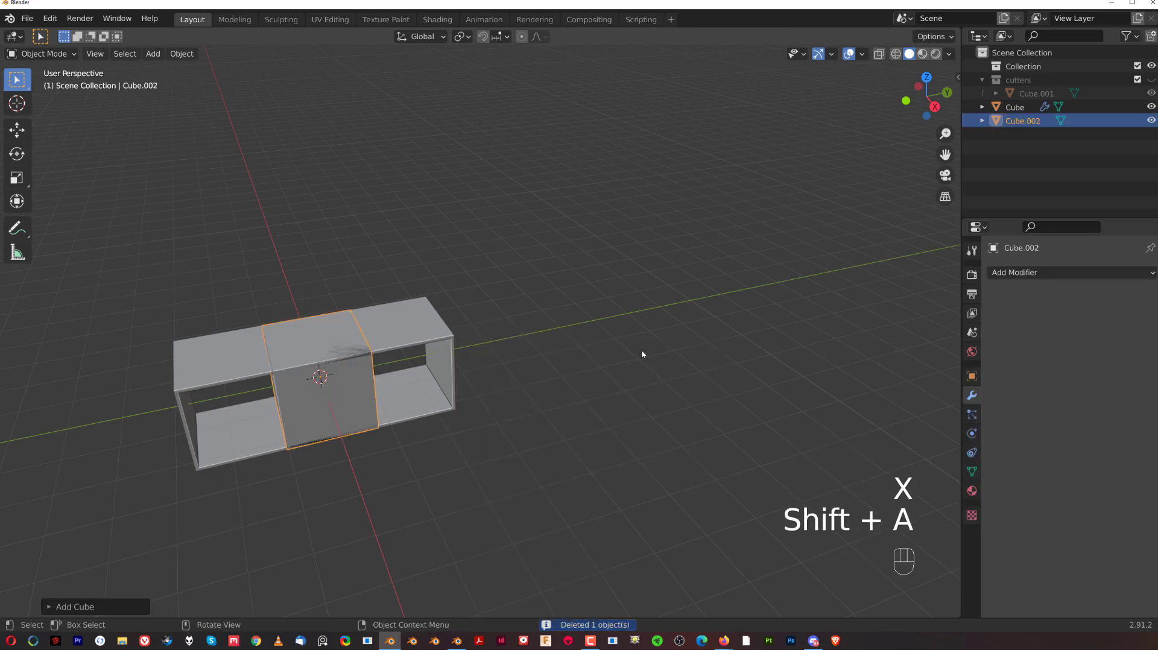
key(z)
key(x)
- Add a plane and move it along the Y axis to clear the open box
key(shift+a)
click(670, 343)
shift+middle_drag(566, 352, 466, 396)
key(g)
key(y)
click(751, 315)
middle_drag(633, 270, 579, 272)
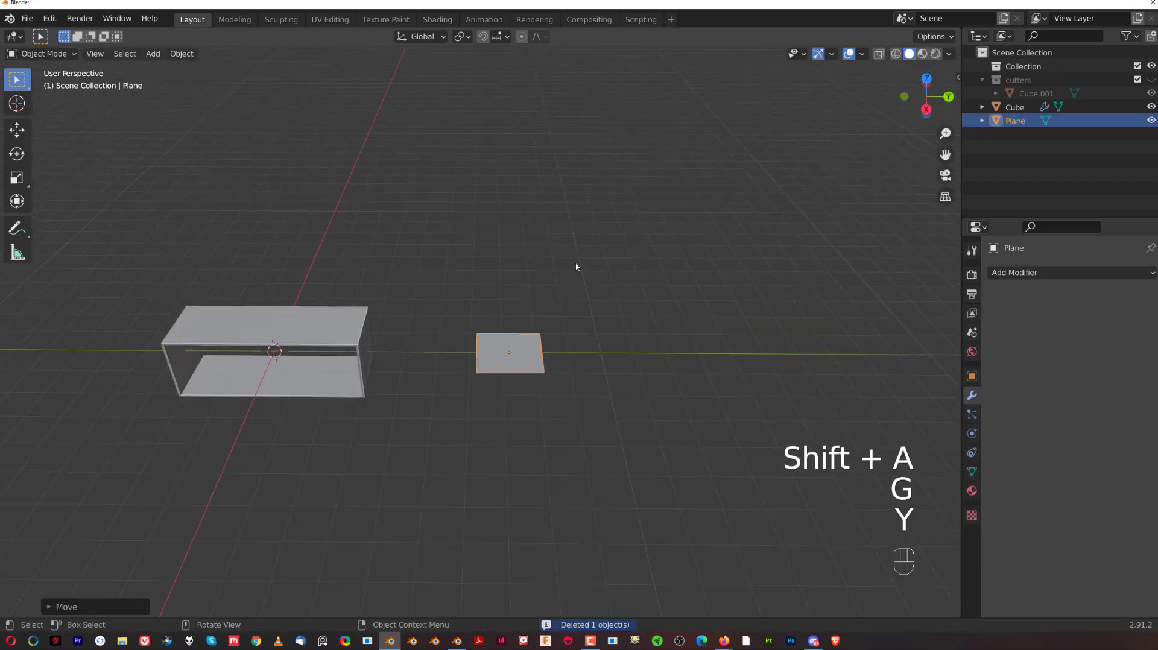
- Extrude the plane's far edge upward in Edit Mode and shift it along Y to form a sloped face
key(Tab)
scroll(563, 373, up, 2)
click(584, 357)
middle_drag(584, 358, 628, 345)
key(e)
key(z)
click(622, 286)
key(g)
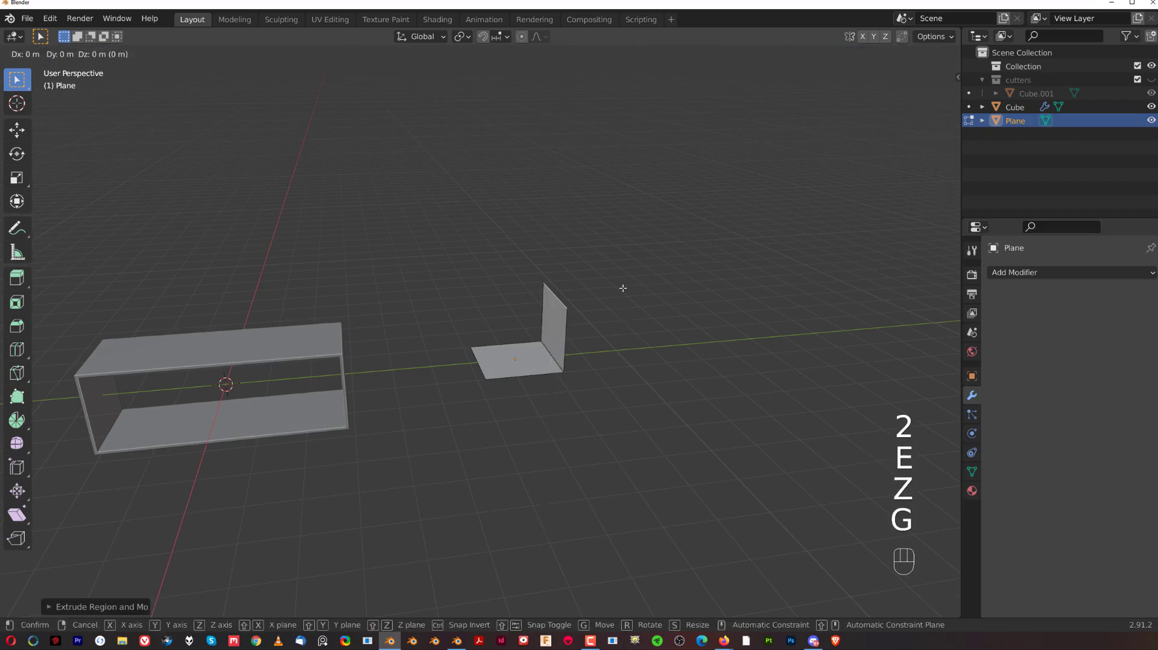
key(y)
click(696, 316)
- Extrude the slope's top edge along Y, and extrude the resulting end edge downward along Z
key(e)
key(y)
click(831, 304)
key(e)
key(z)
click(795, 442)
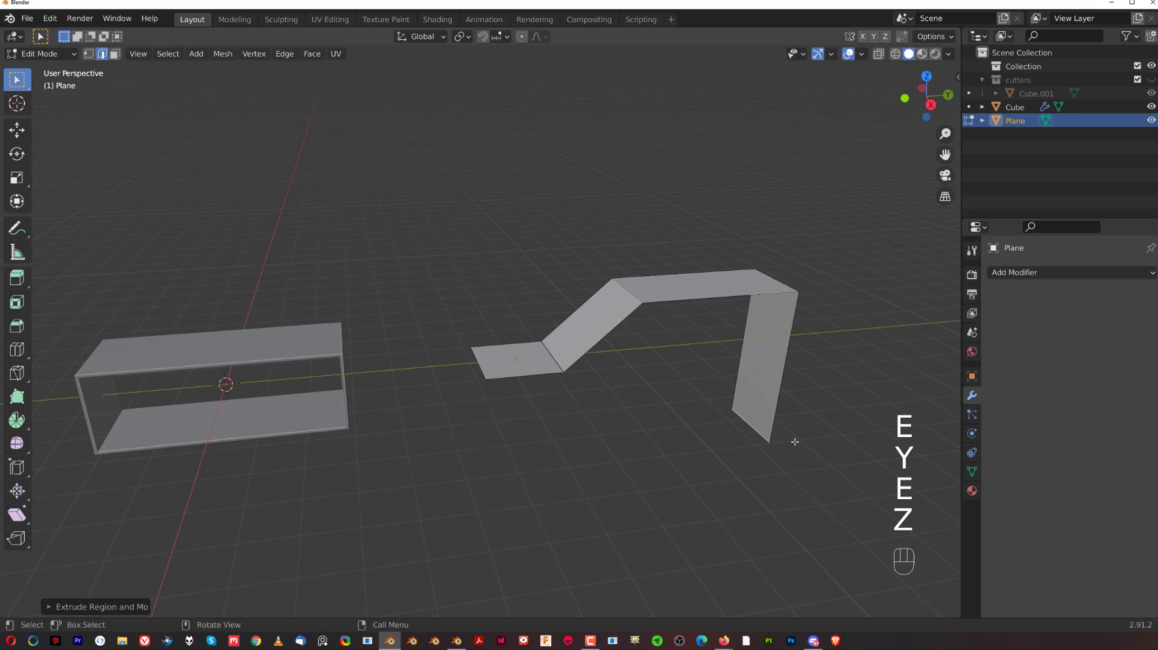
- Extrude the lowest edge about 6 m back along Y, raise its end about 2 m, and return to Object Mode
key(x)
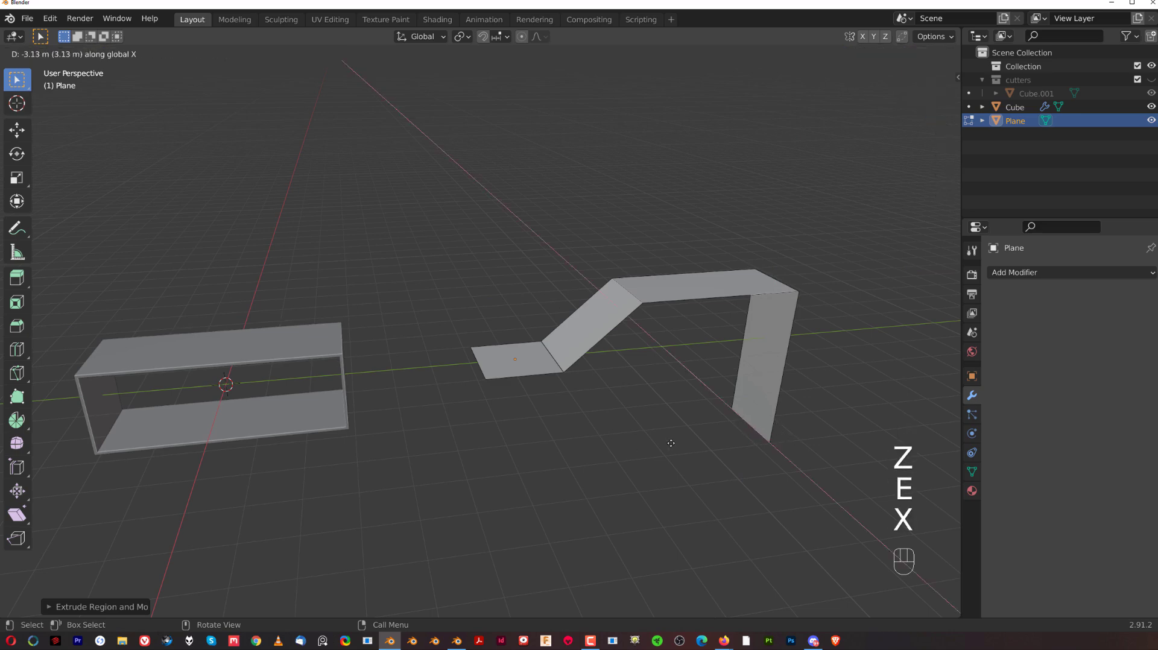
key(y)
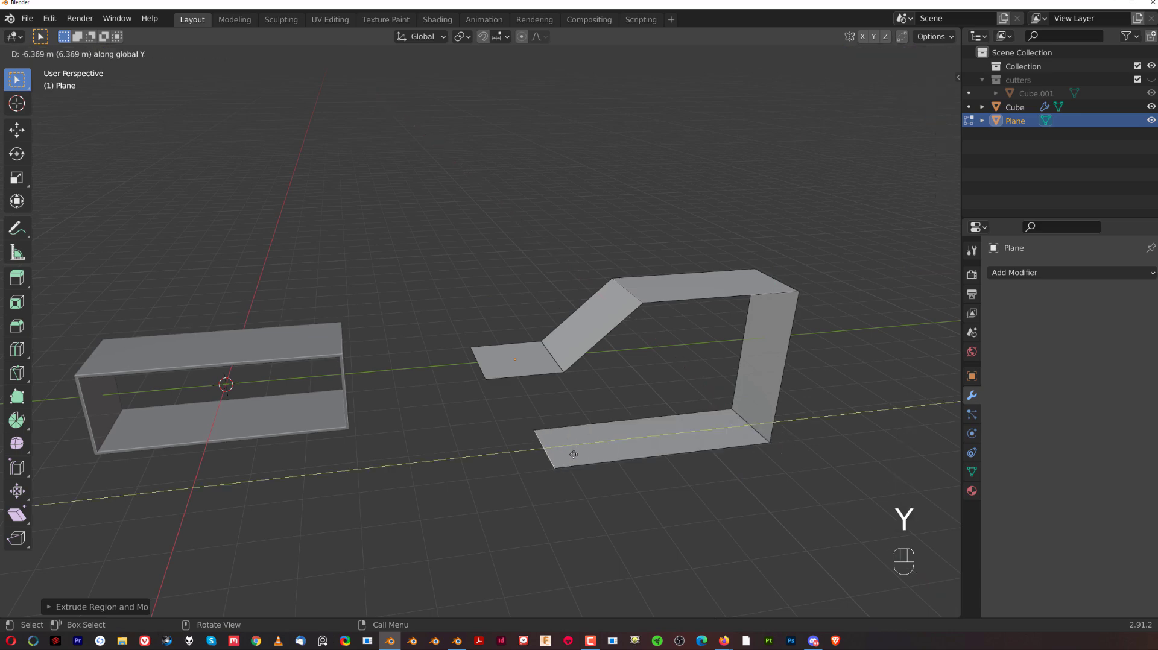
click(581, 454)
key(g)
key(z)
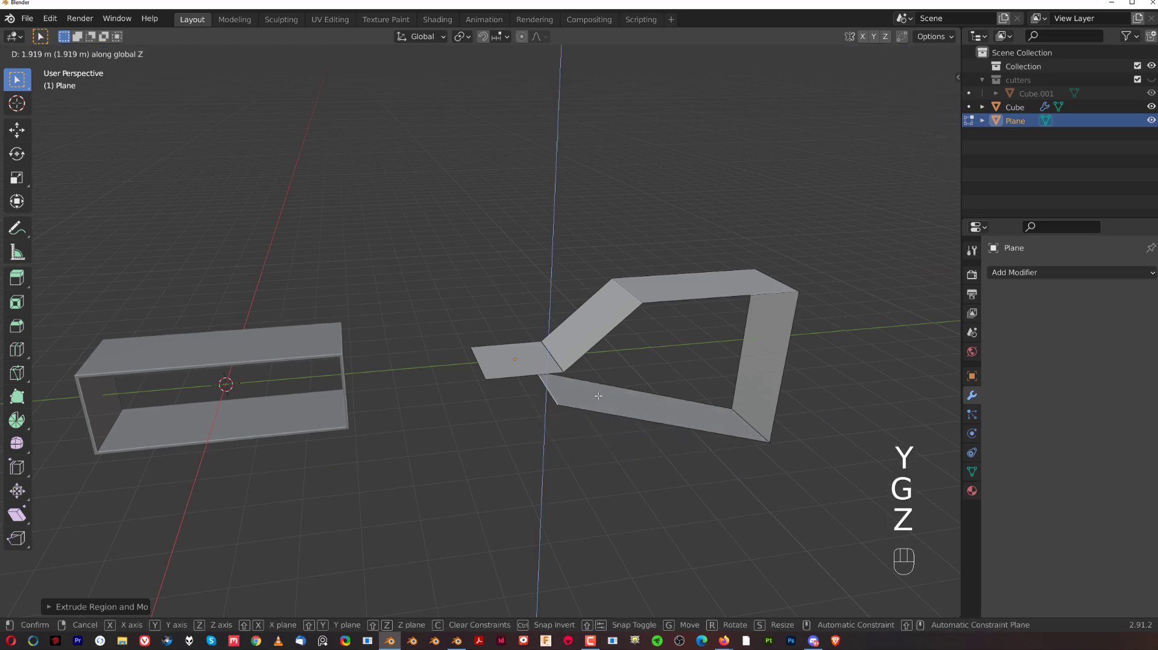
click(603, 403)
middle_drag(612, 410, 549, 303)
key(Tab)
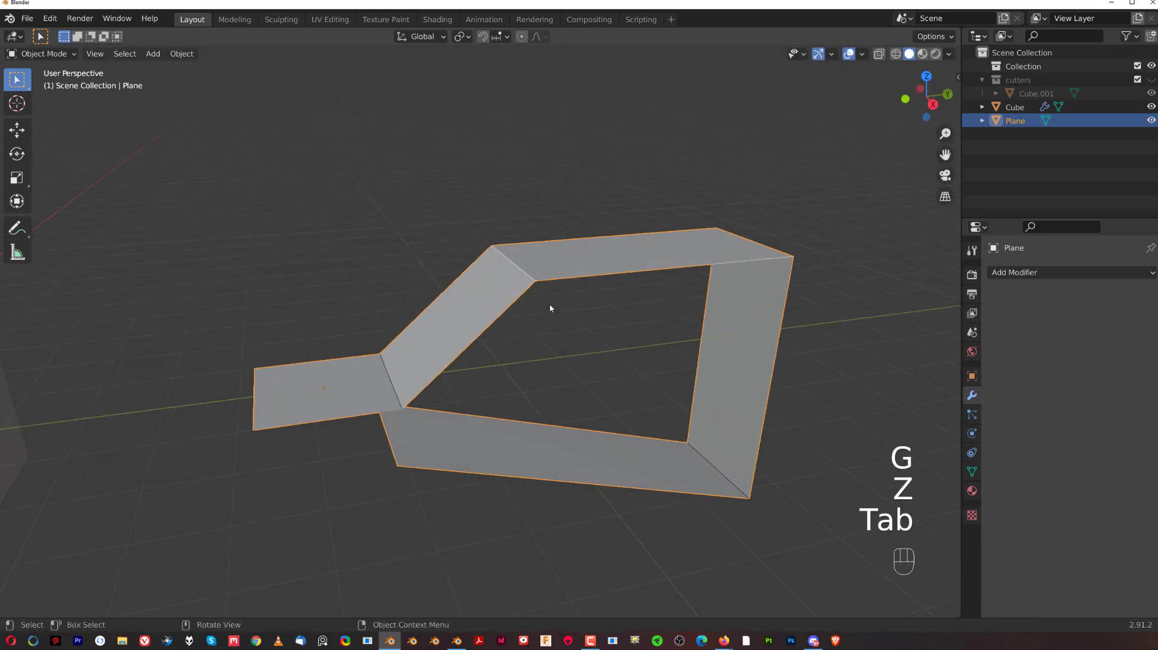
- Add a Solidify modifier with a thickness of -0.33 m to the folded strip and examine its corners from the right
click(1054, 274)
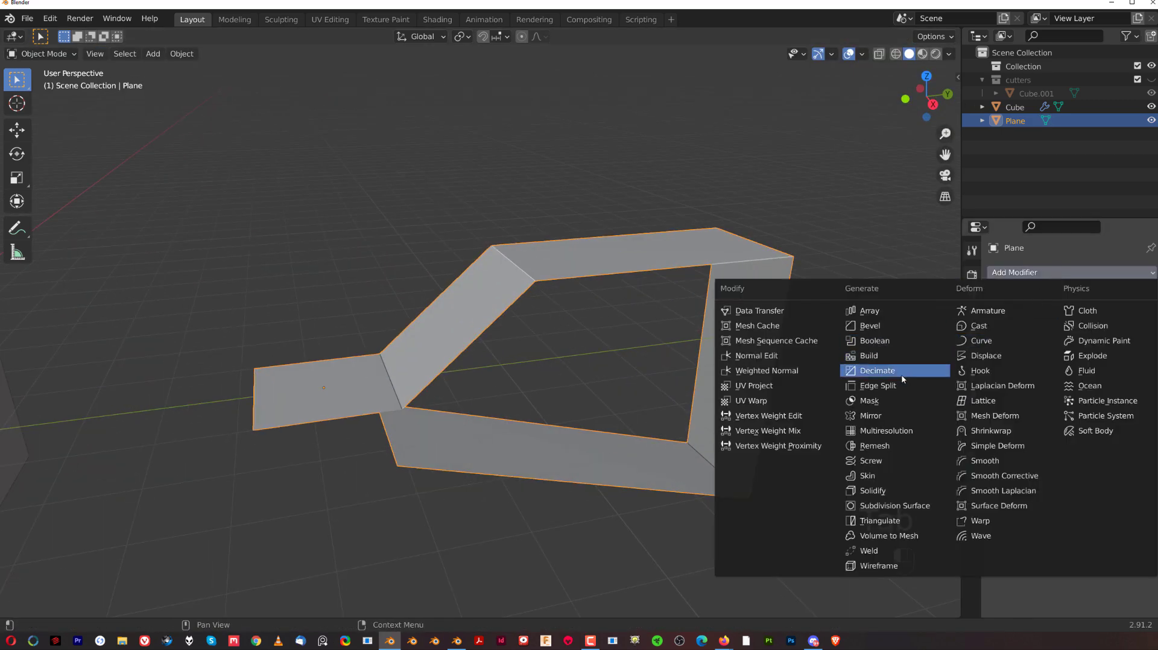
click(899, 490)
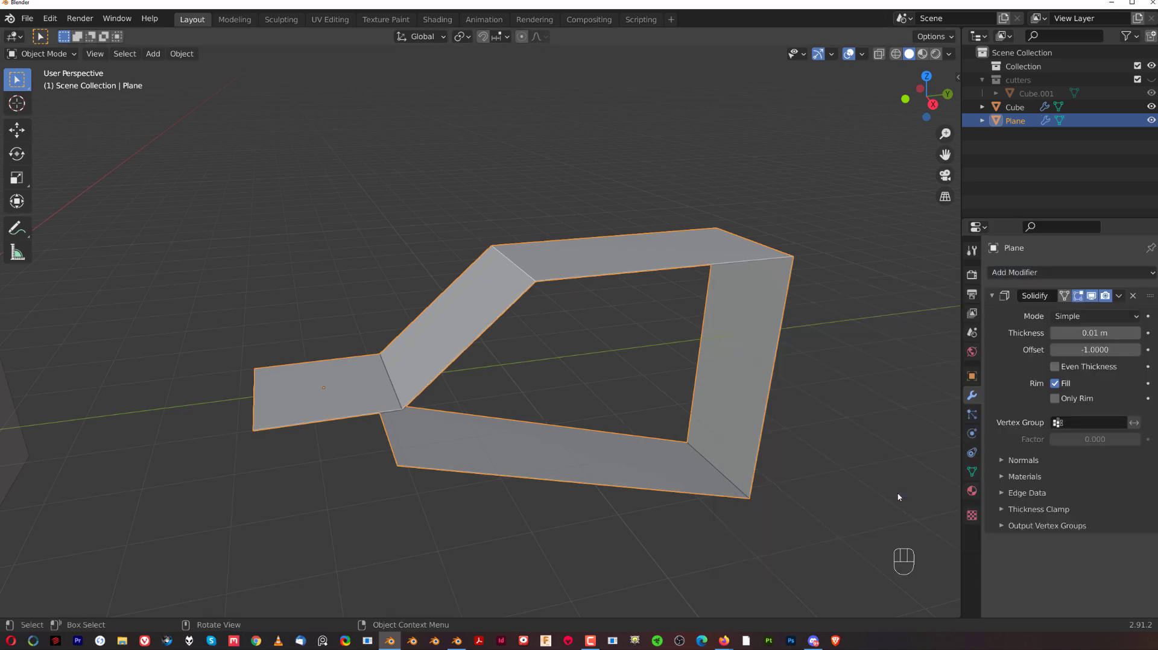
drag(1090, 328, 895, 331)
key(KP_3)
key(KP_5)
shift+middle_drag(744, 282, 502, 305)
scroll(502, 305, up, 3)
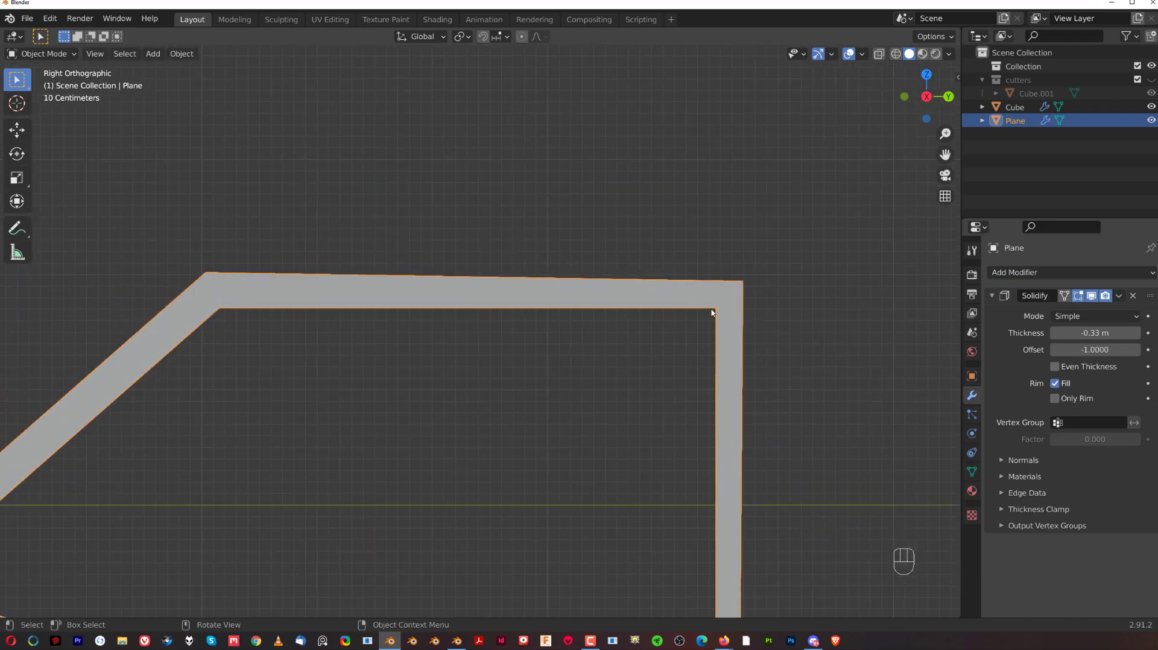
- Enable Even Thickness on the strip's Solidify modifier and inspect the shape in side and perspective views
click(1055, 367)
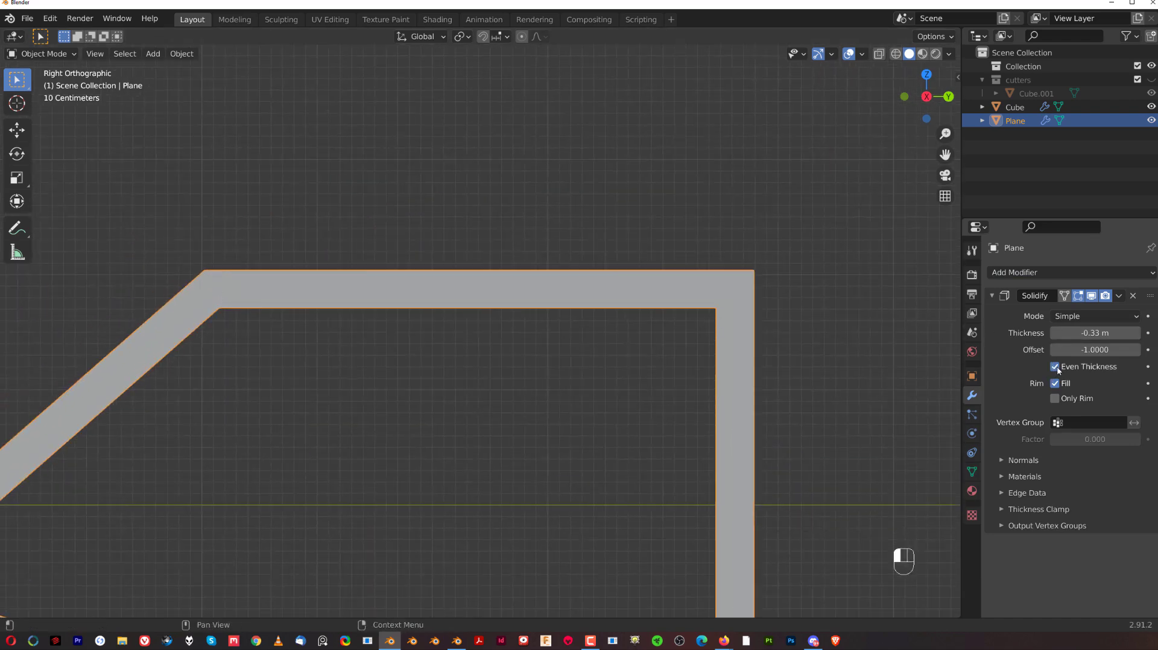
scroll(550, 324, down, 3)
scroll(555, 312, up, 2)
shift+middle_drag(480, 378, 610, 341)
key(KP_5)
middle_drag(558, 311, 487, 485)
- Bevel all the strip's fold edges in Edit Mode with 8 segments to round the corners
key(Tab)
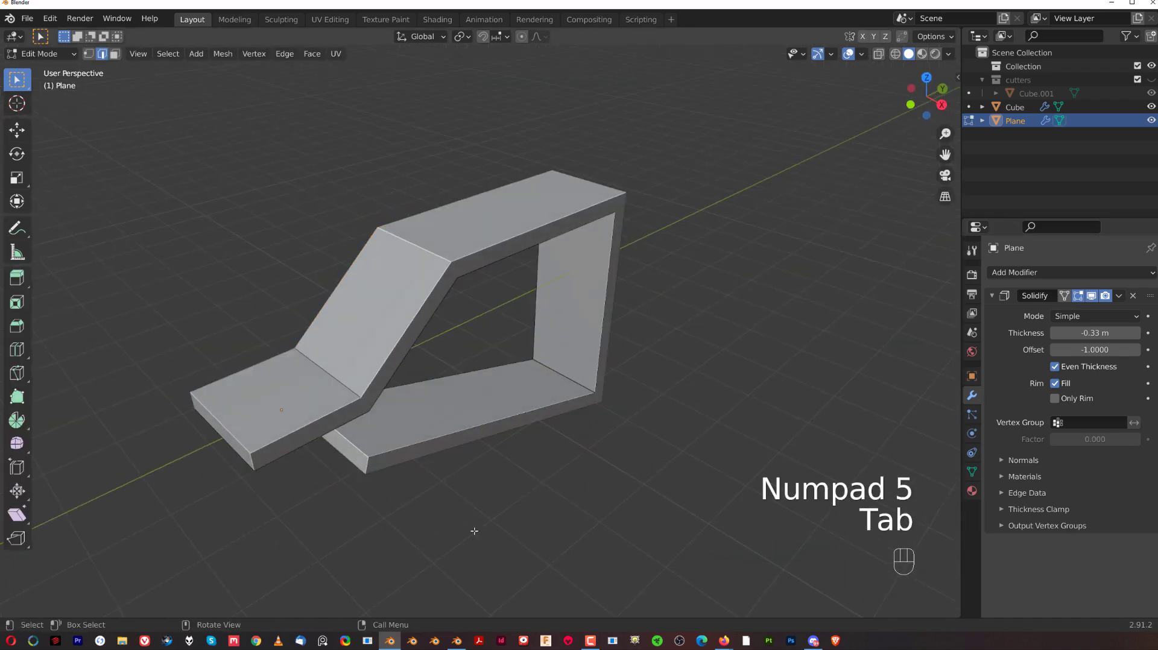
middle_drag(443, 381, 408, 295)
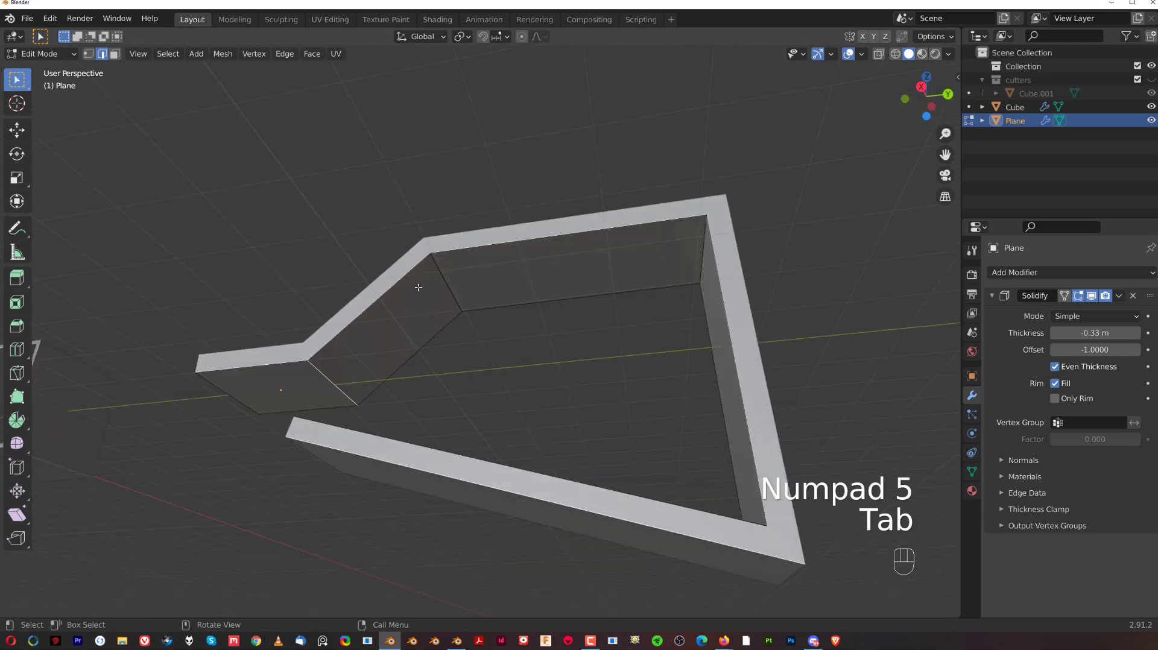
shift+middle_drag(517, 297, 638, 476)
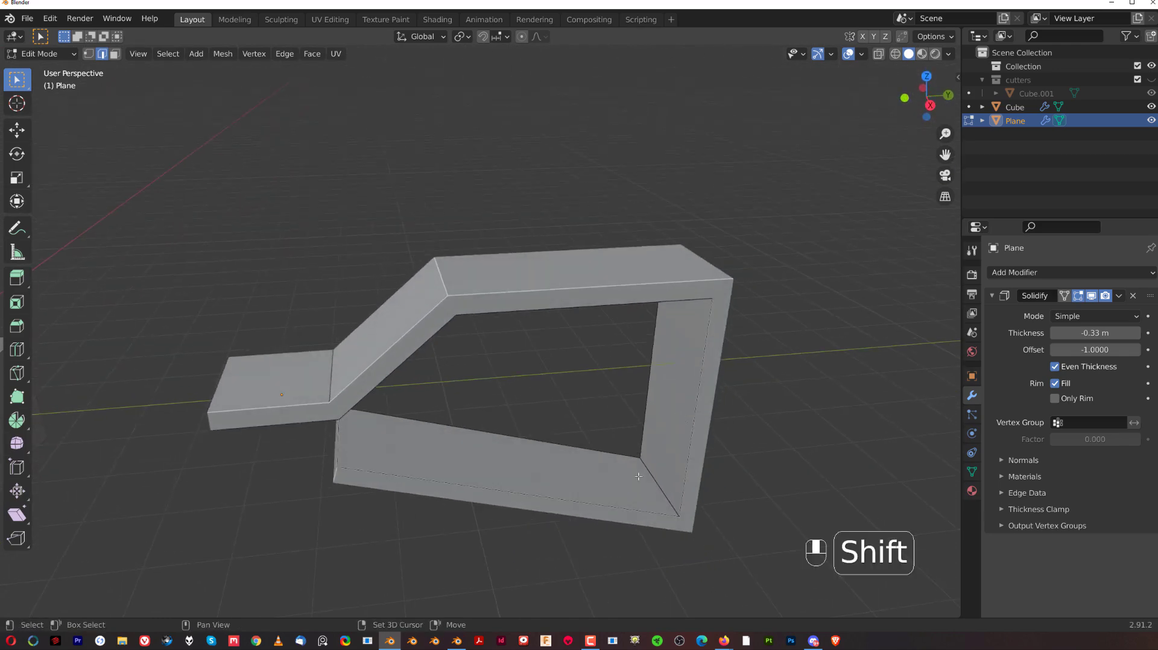
key(ctrl+b)
scroll(651, 377, up, 7)
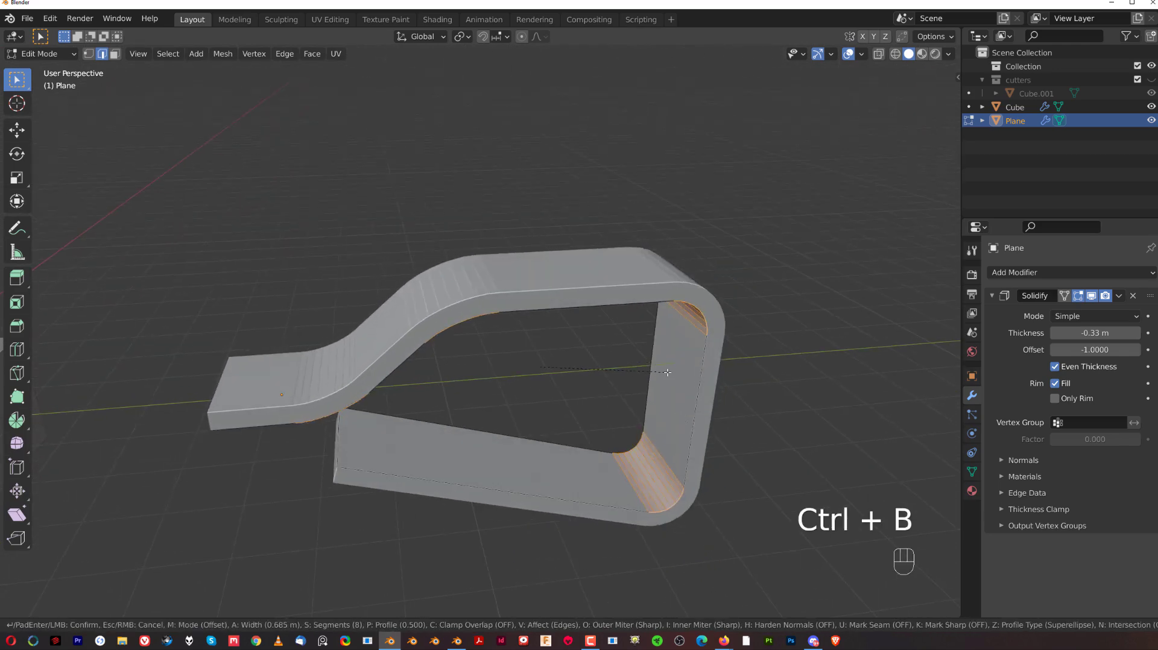
click(655, 374)
- Return to Object Mode, shade the bevelled strip smooth and enable Auto Smooth at 30° on it
key(Tab)
right_click(630, 298)
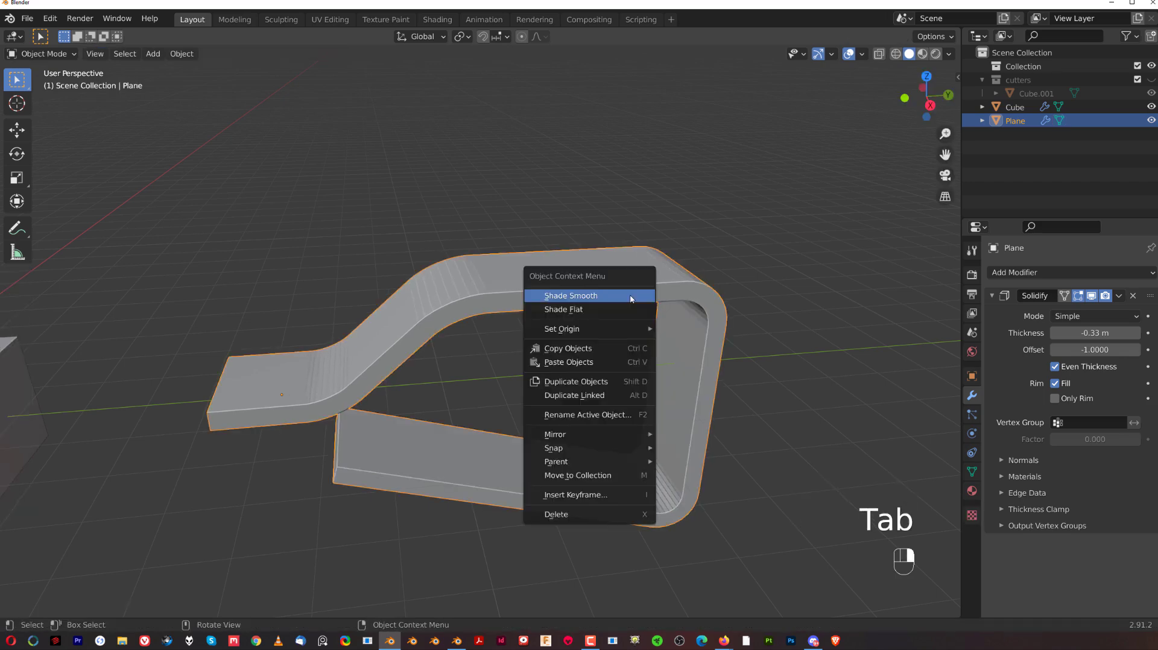
click(630, 297)
click(971, 472)
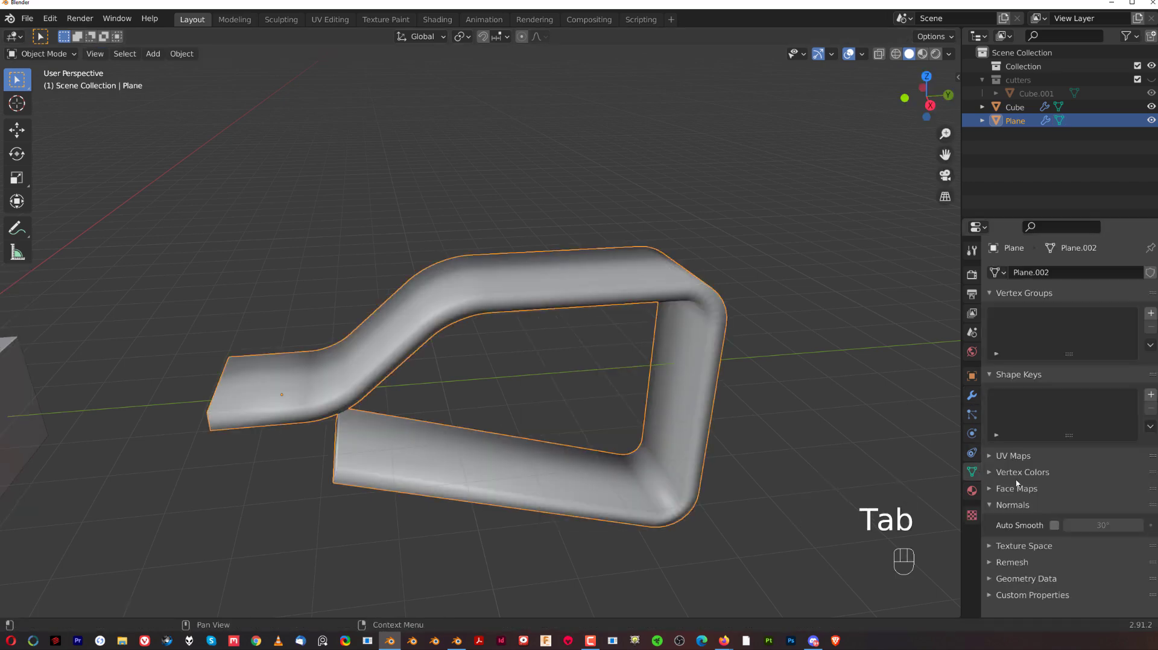
click(1054, 525)
mouse_move(810, 317)
middle_down()
mouse_move(643, 373)
mouse_move(573, 315)
mouse_move(417, 316)
mouse_move(486, 392)
mouse_move(714, 320)
mouse_move(726, 238)
mouse_move(820, 258)
mouse_move(627, 392)
mouse_move(498, 245)
mouse_move(586, 241)
mouse_move(525, 287)
mouse_move(556, 342)
middle_up()
middle_drag(396, 396, 561, 331)
- Select both the folded strip and the cube object and delete them from the scene
click(560, 330)
shift+click(419, 336)
key(x)
click(473, 297)
key(shift+a)
mouse_move(504, 299)
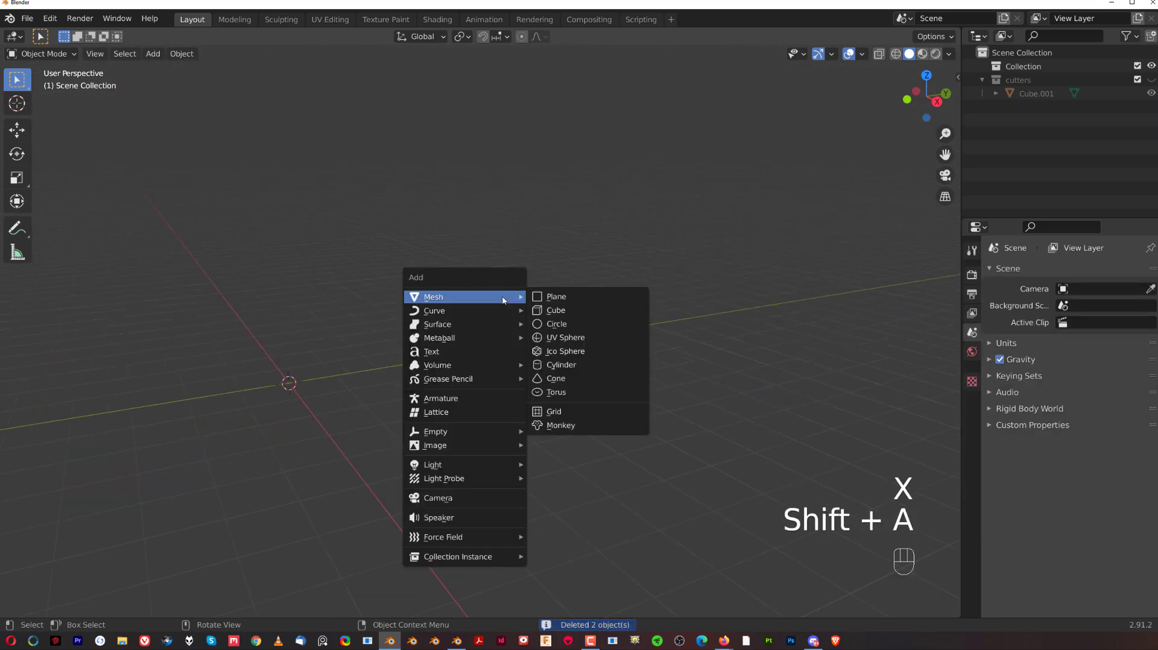
click(555, 309)
shift+middle_drag(439, 351, 622, 326)
key(x)
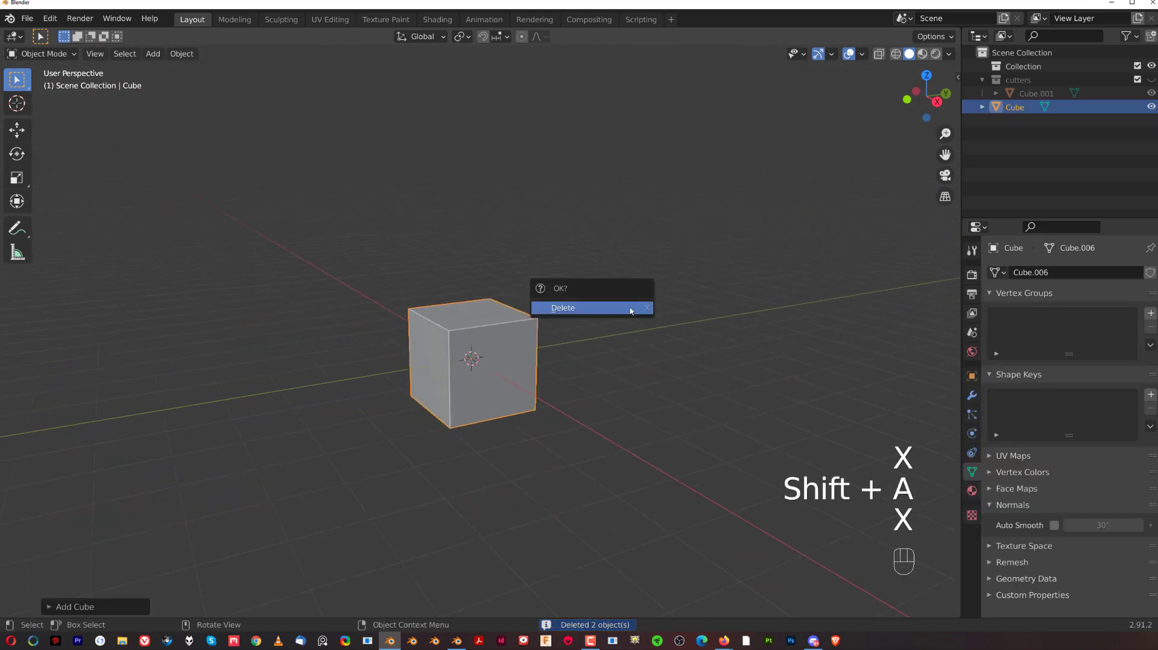
click(597, 307)
- Add a plane mesh at the scene's origin
key(shift+a)
mouse_move(597, 306)
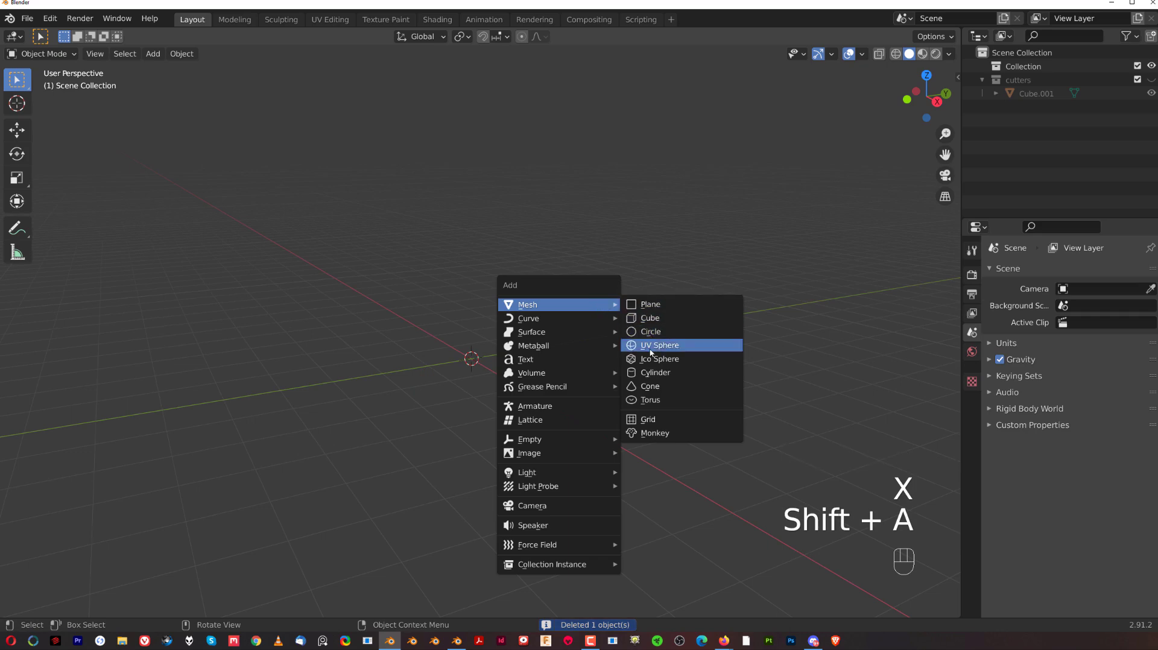
click(644, 305)
scroll(597, 328, up, 5)
scroll(573, 332, down, 4)
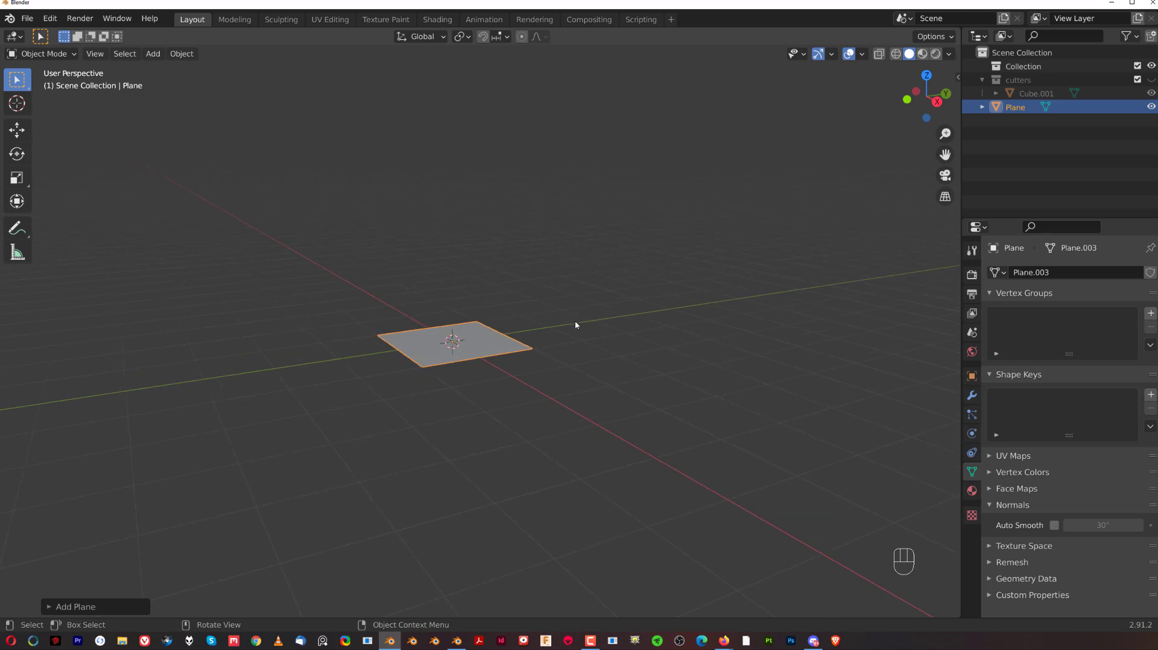
middle_drag(575, 320, 572, 357)
- Extrude the plane's edge along Y in Edit Mode and repeat the extrusion once to form a three-face strip
key(Tab)
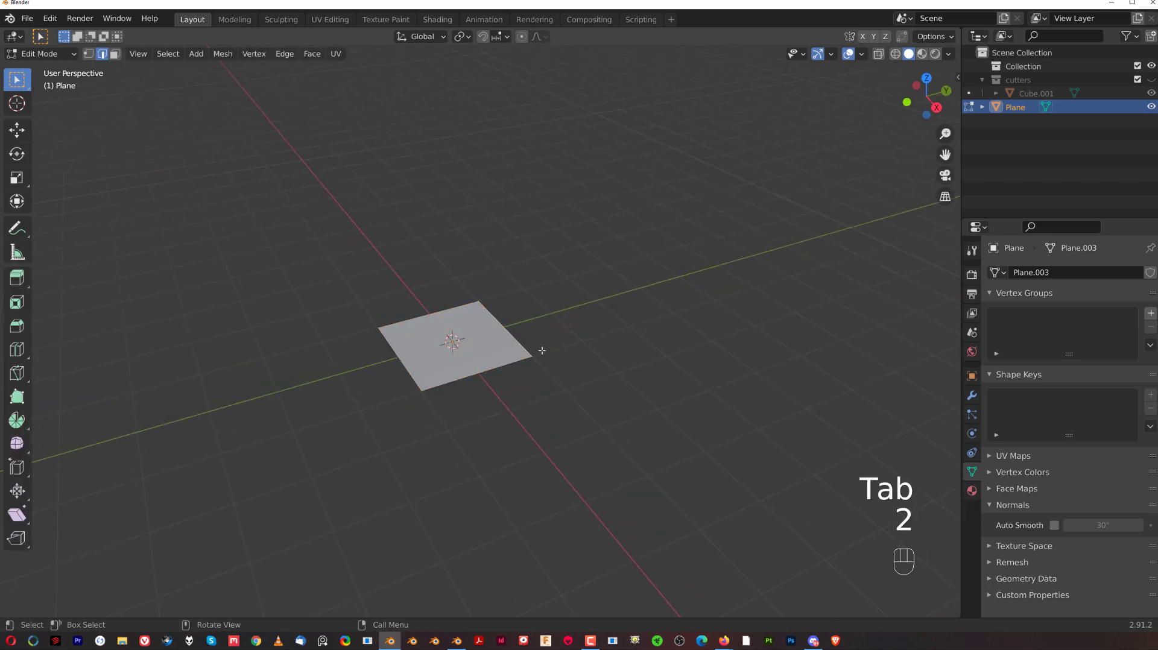
key(e)
key(y)
click(642, 325)
key(shift+r)
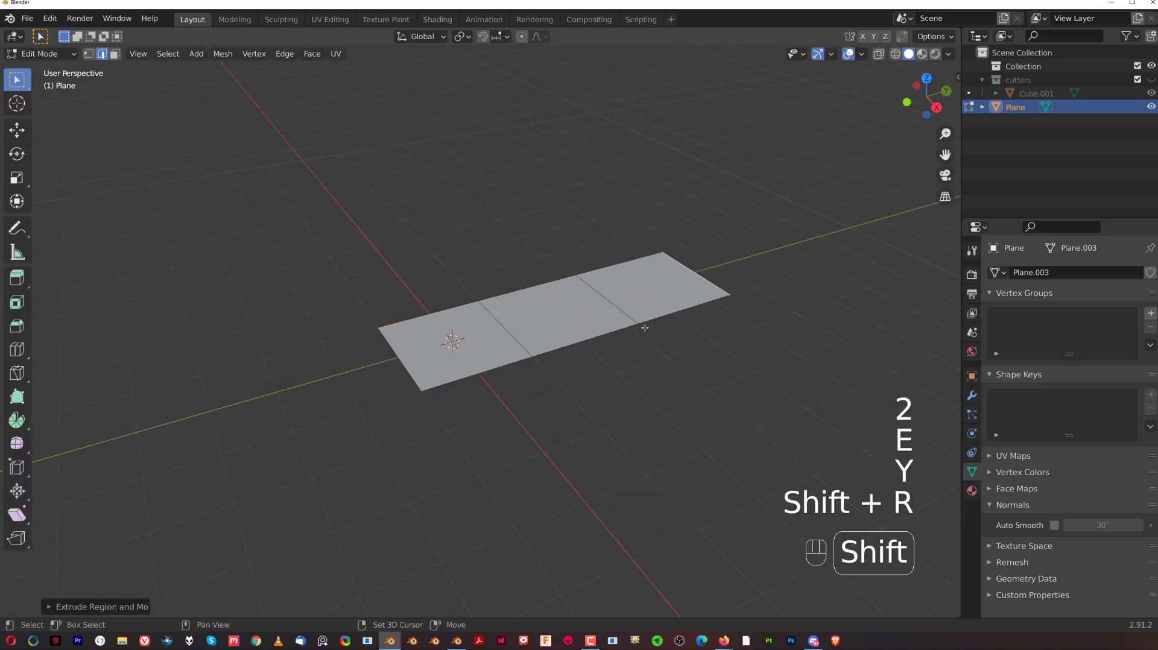
- Select all three edges along the strip's long side and extrude them outward along X
click(668, 318)
ctrl+click(492, 370)
middle_drag(590, 370, 643, 382)
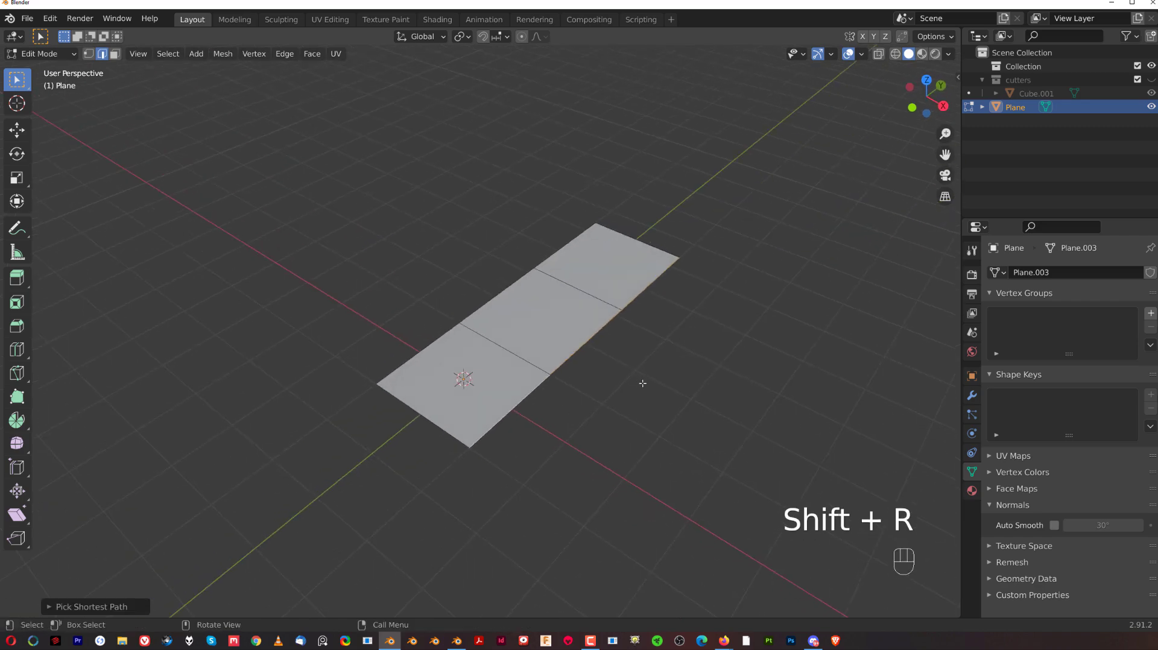
key(e)
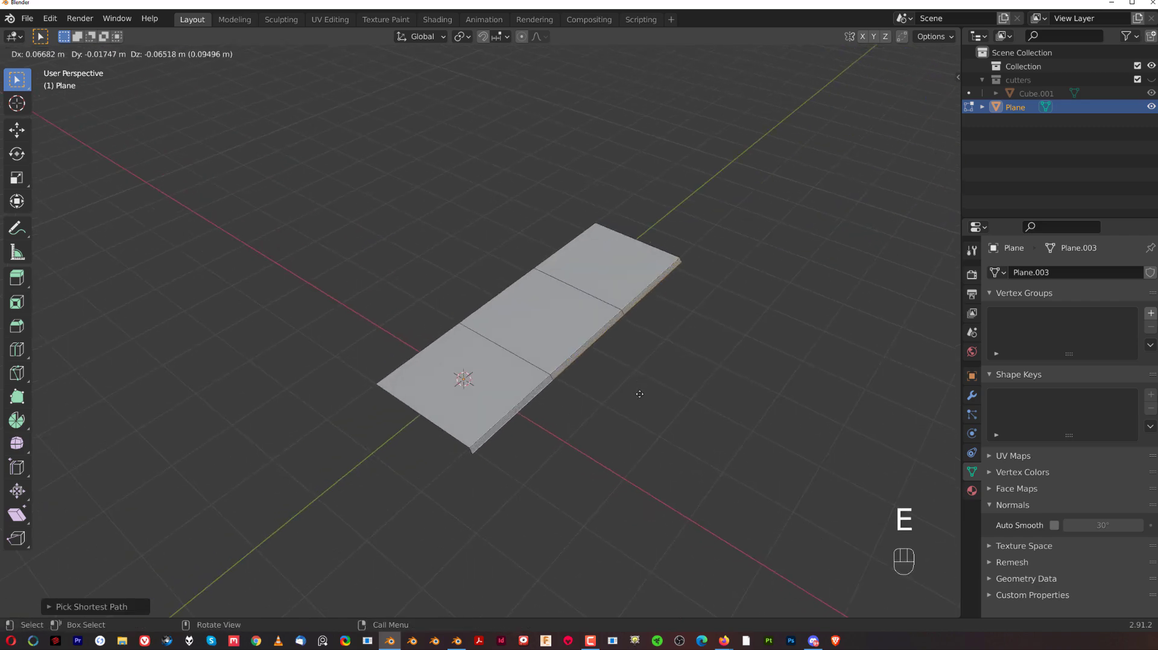
key(x)
- Shorten the extruded edge row along Y and raise it along Z so the second row of faces slopes upward
key(s)
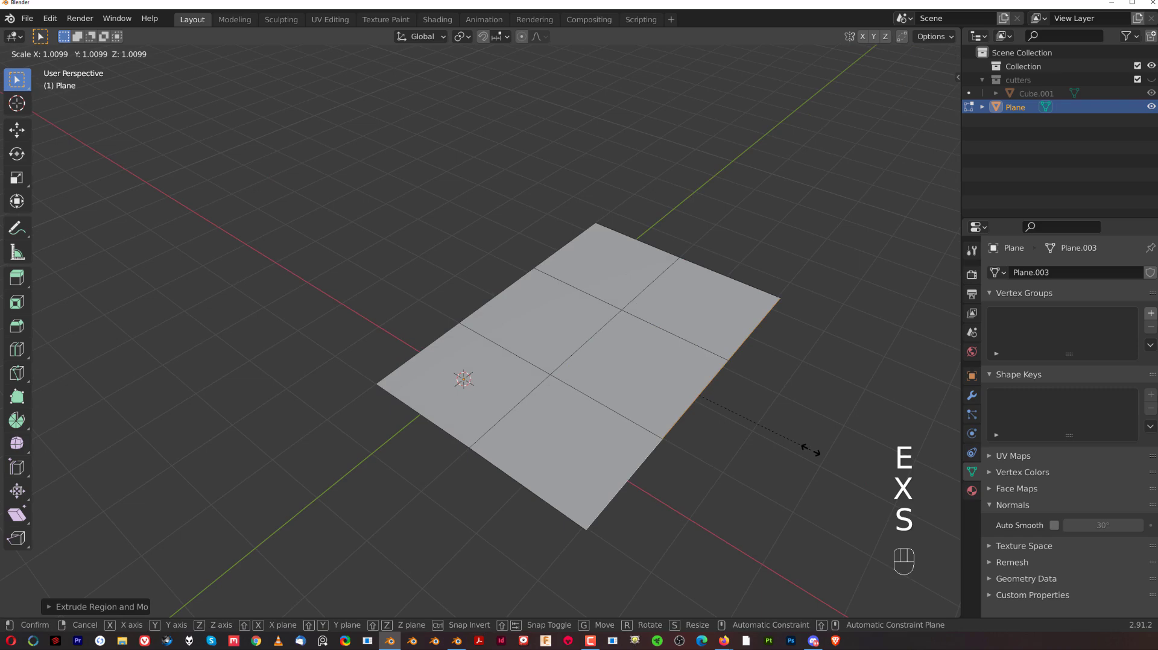
key(y)
click(743, 449)
key(g)
key(z)
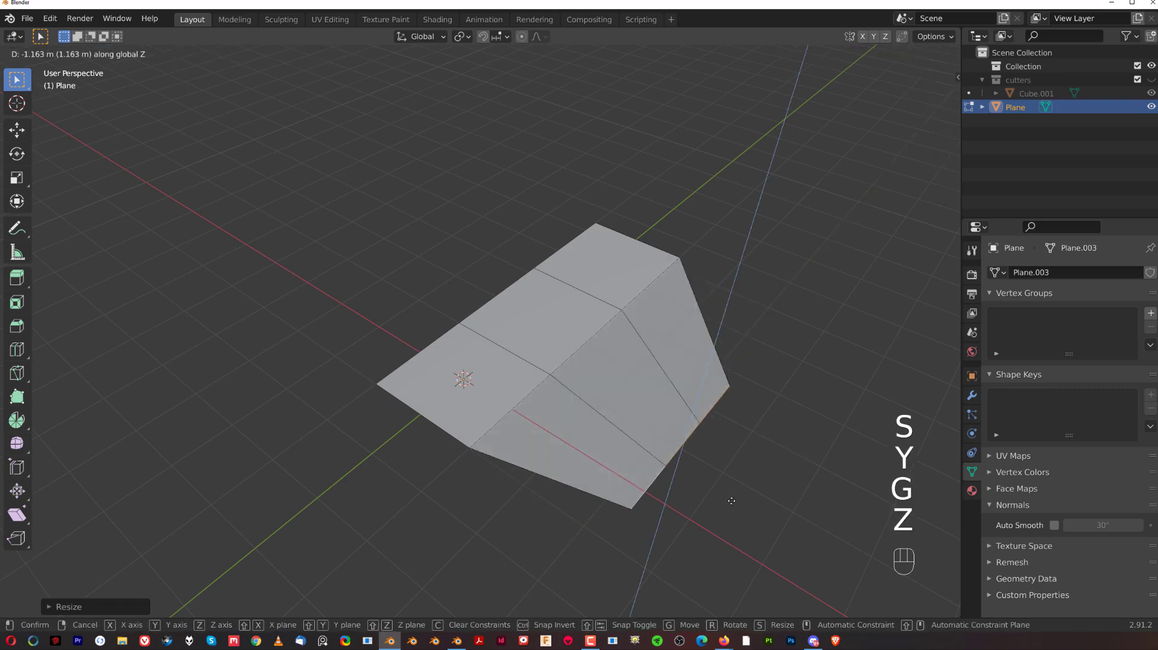
click(744, 361)
middle_drag(744, 361, 787, 359)
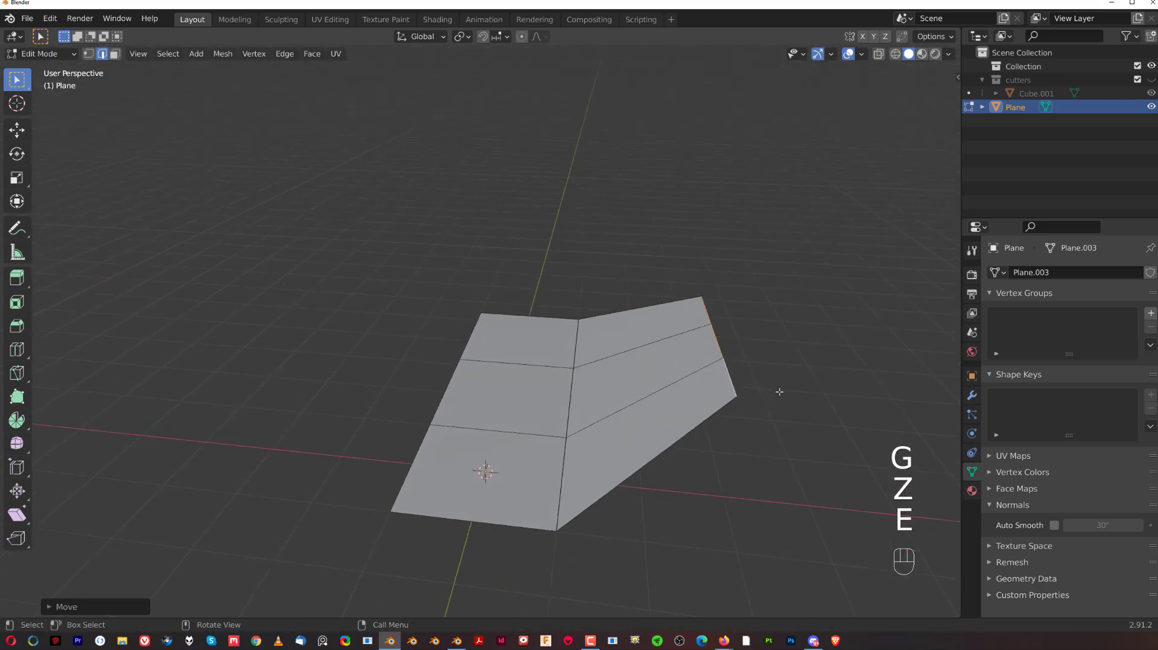
- Extrude the raised edge row straight up along Z to add a third row of faces
key(e)
key(z)
click(788, 305)
middle_drag(788, 305, 838, 319)
- Narrow the uppermost edge row along Y and return to Object Mode to check the folded, tapered sheet
key(s)
key(x)
click(827, 308)
key(s)
key(y)
click(816, 316)
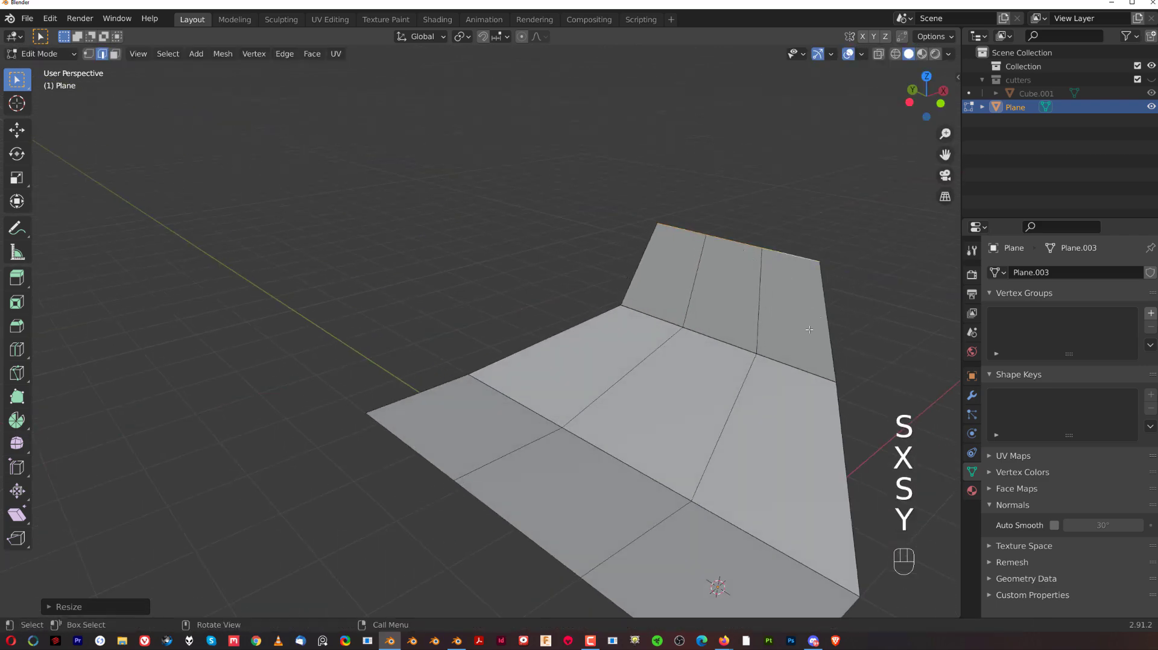
scroll(811, 319, down, 2)
key(Tab)
middle_drag(751, 339, 624, 350)
key(Tab)
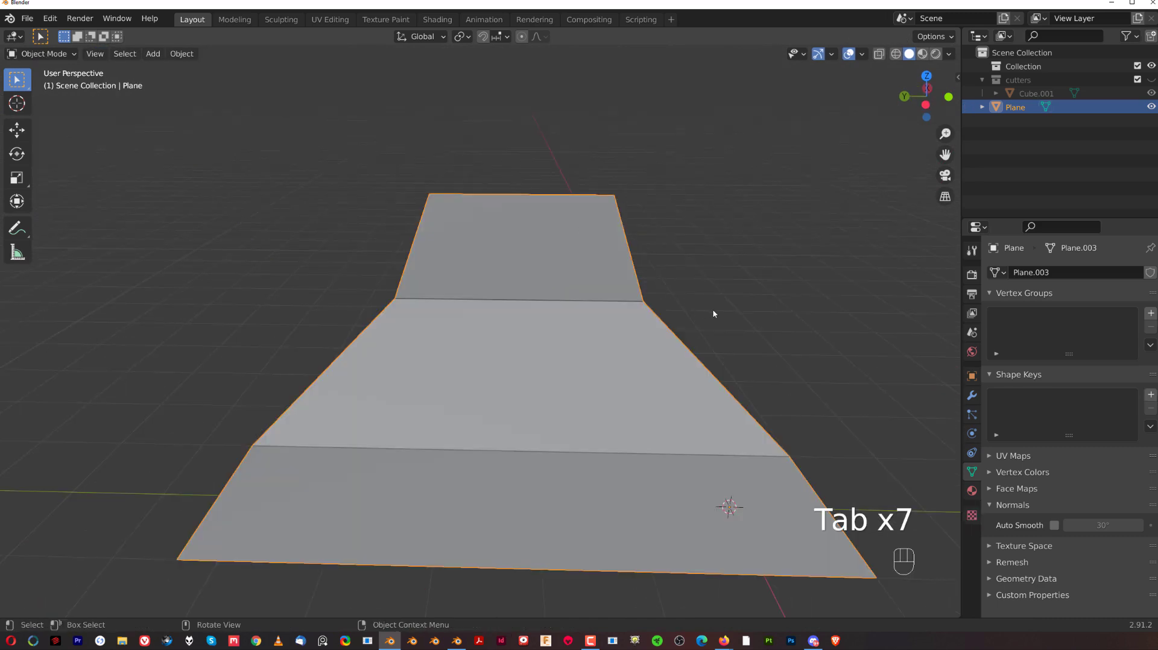
middle_drag(713, 312, 605, 323)
scroll(605, 323, down, 2)
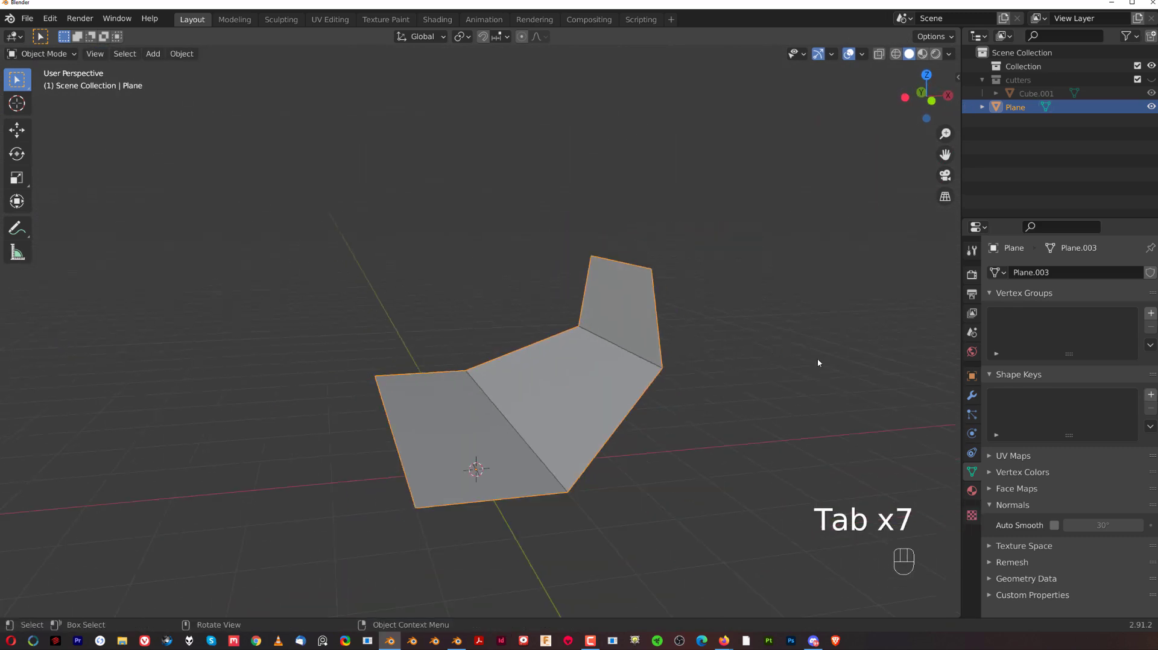
- Add a Subdivision Surface modifier to the folded sheet and shade it smooth
click(972, 395)
click(1031, 274)
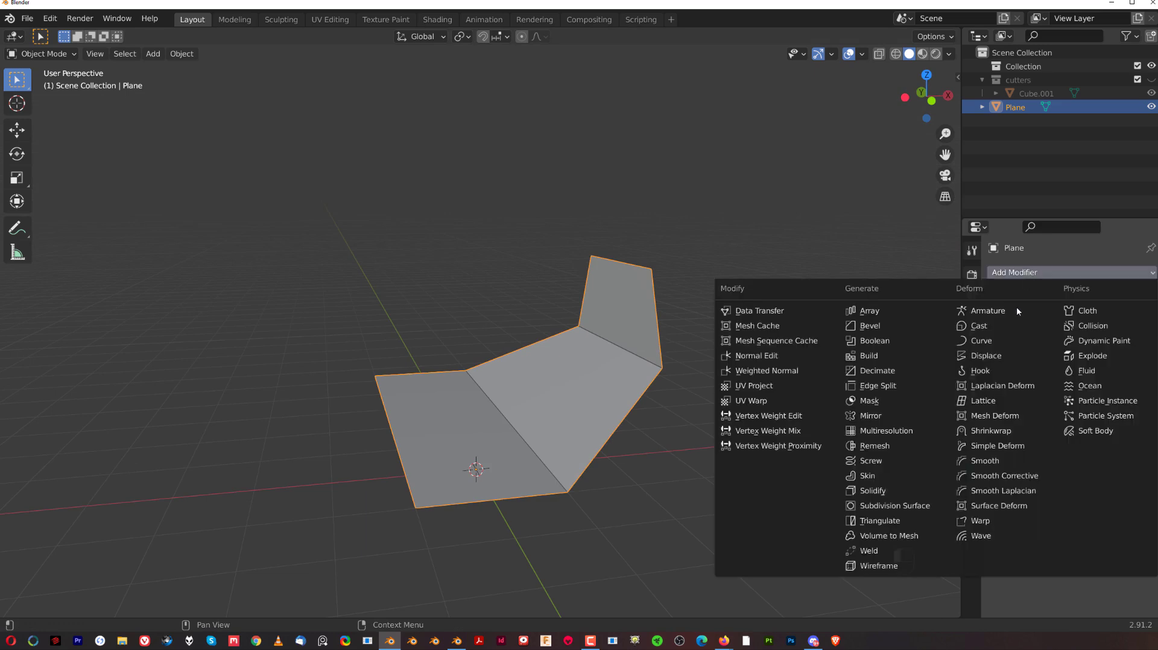
click(924, 508)
middle_drag(729, 413, 663, 374)
right_click(644, 362)
click(644, 362)
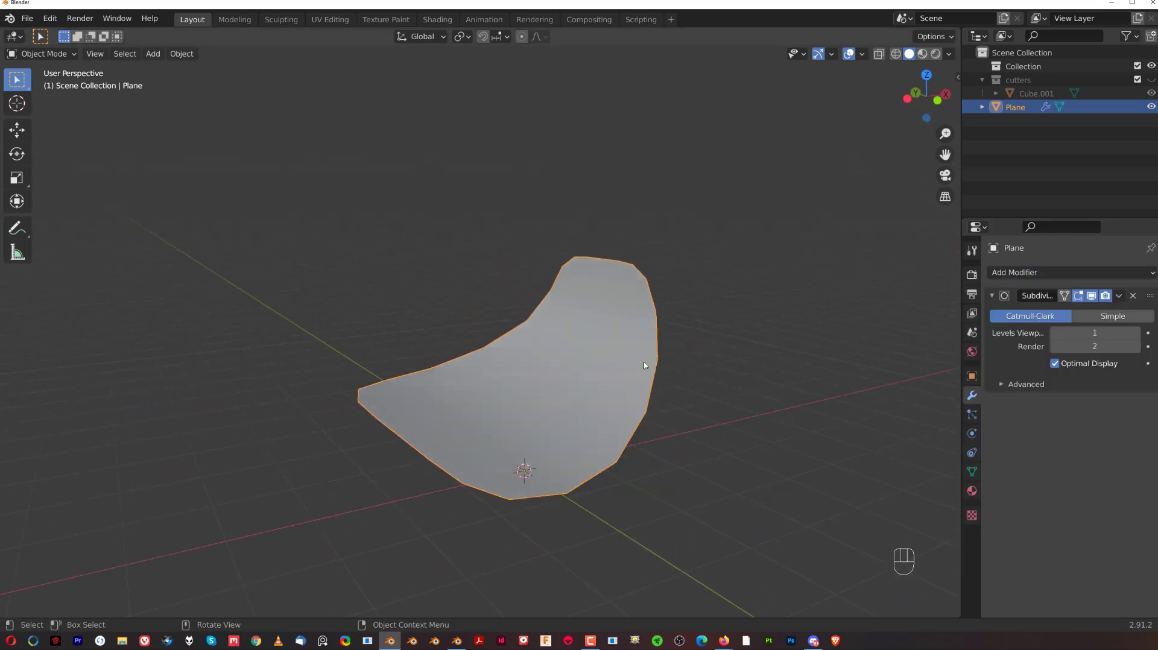
middle_drag(832, 422, 927, 457)
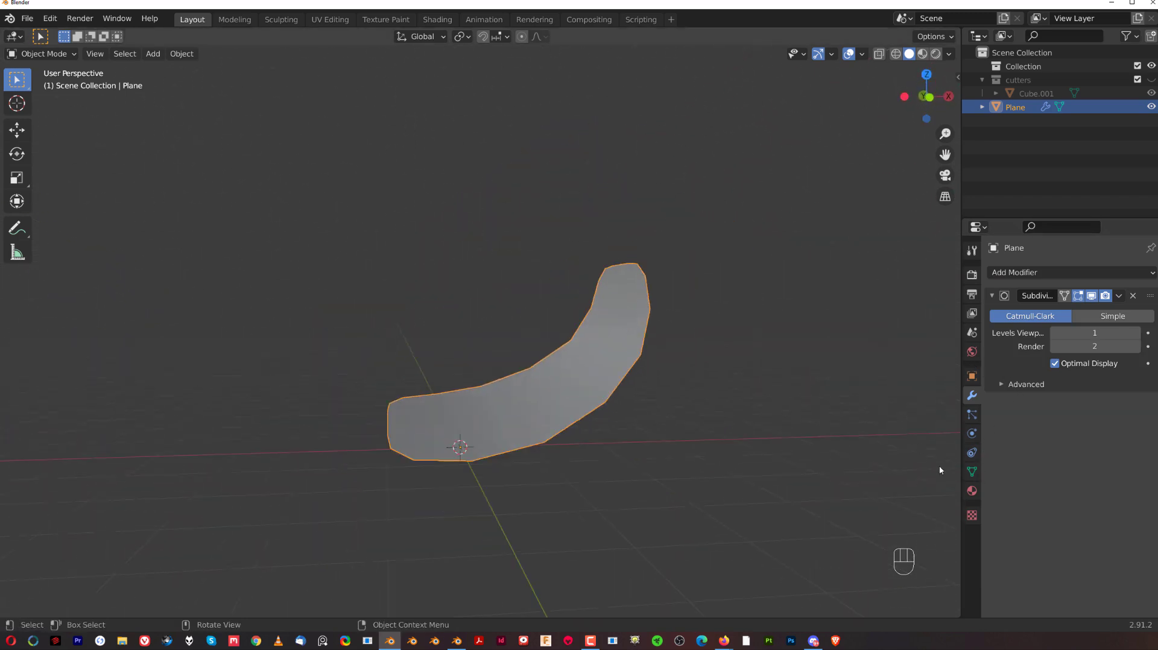
click(971, 471)
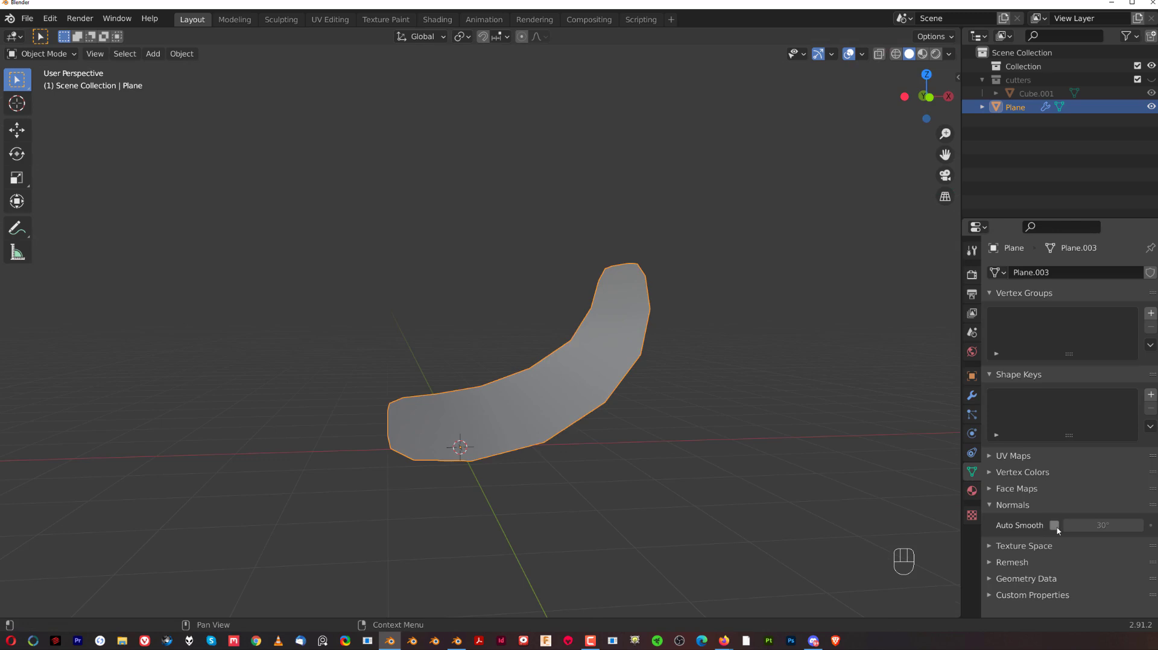
click(972, 399)
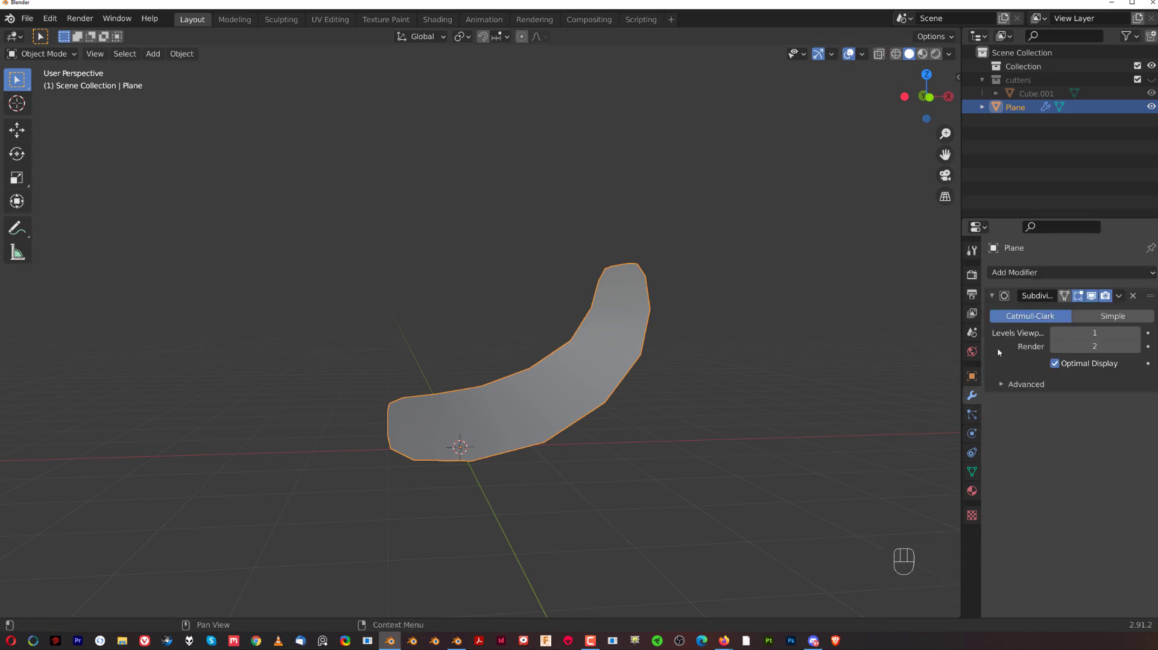
click(1015, 274)
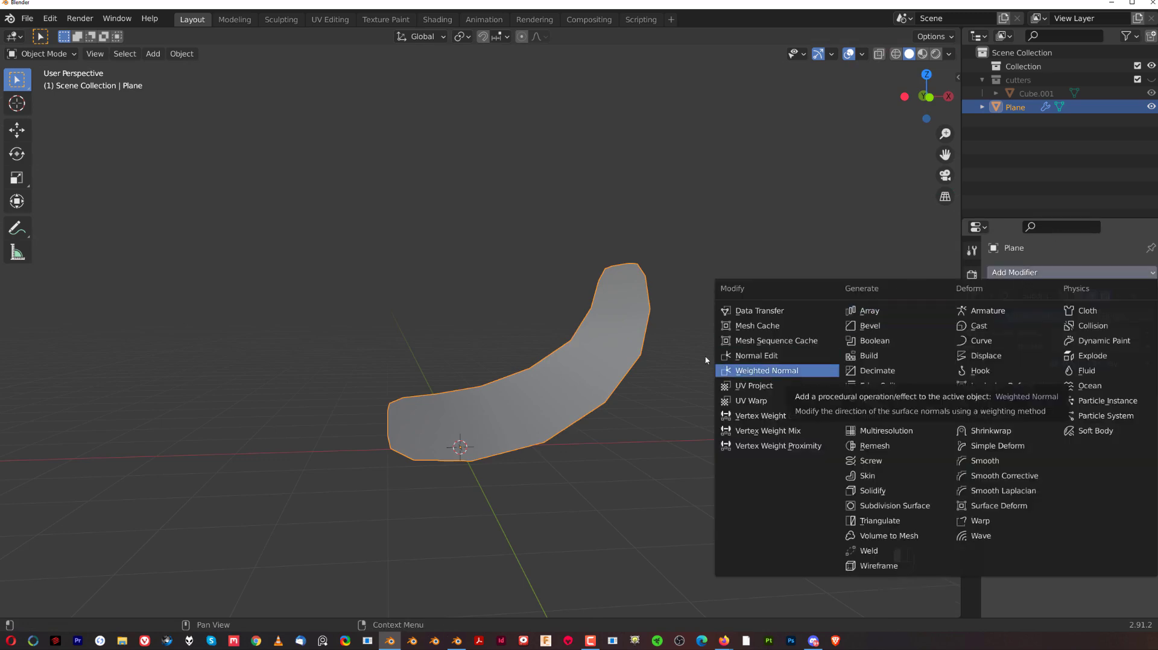
click(894, 505)
- Set the Subdivision modifier's viewport level to 3
scroll(640, 365, up, 3)
middle_drag(519, 265, 636, 259)
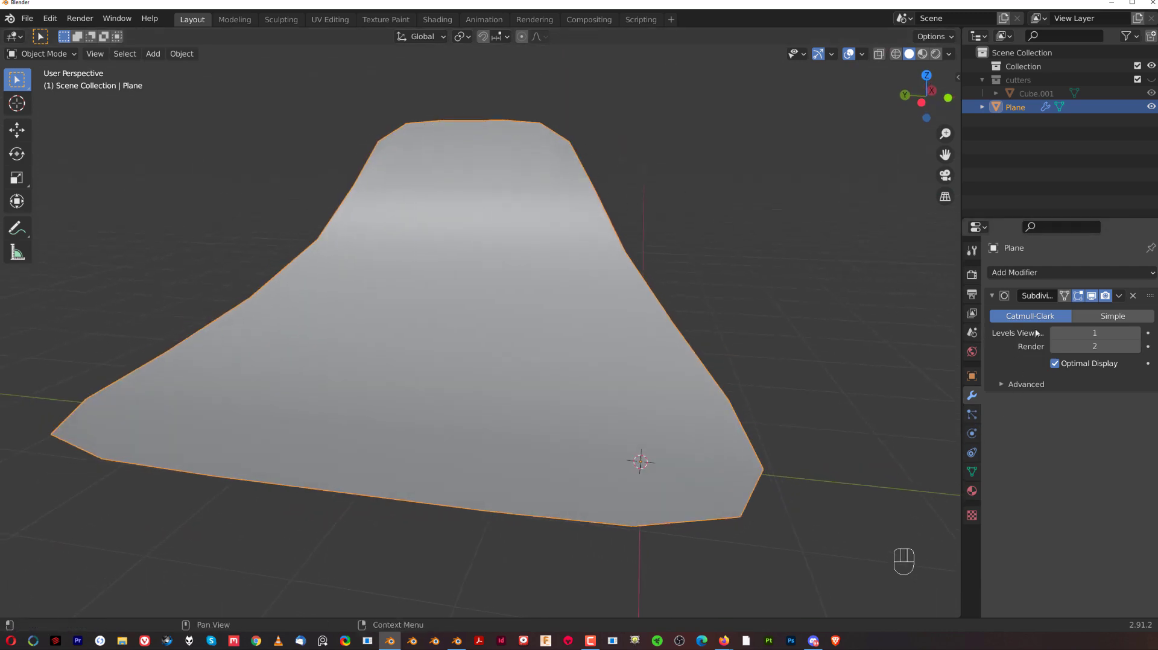
click(1135, 333)
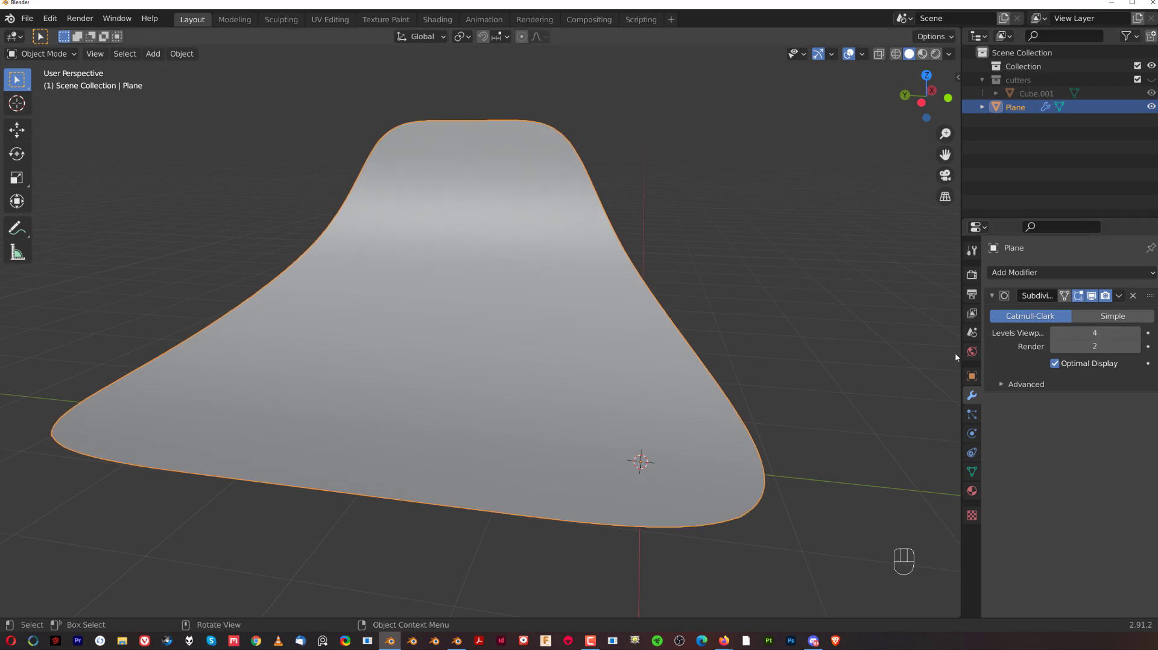
click(1055, 333)
middle_drag(683, 275, 646, 288)
- In Edit Mode, add a loop cut close to each of the sheet's two long side borders to sharpen them
key(Tab)
key(ctrl+r)
click(535, 111)
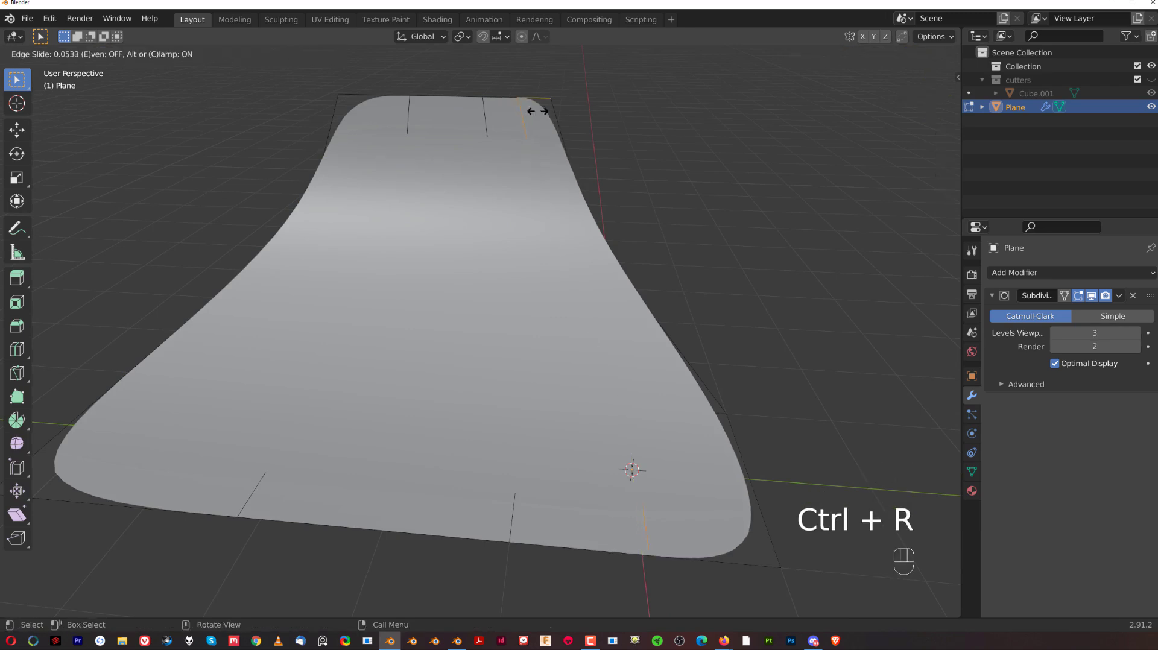
click(567, 124)
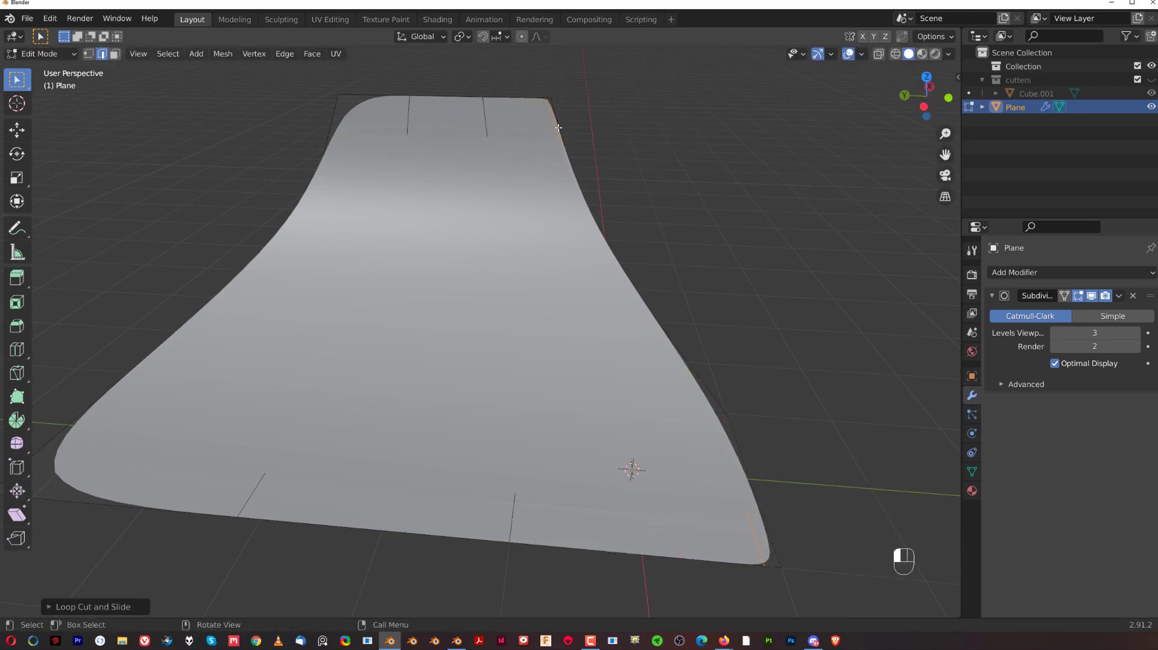
key(ctrl+r)
click(362, 104)
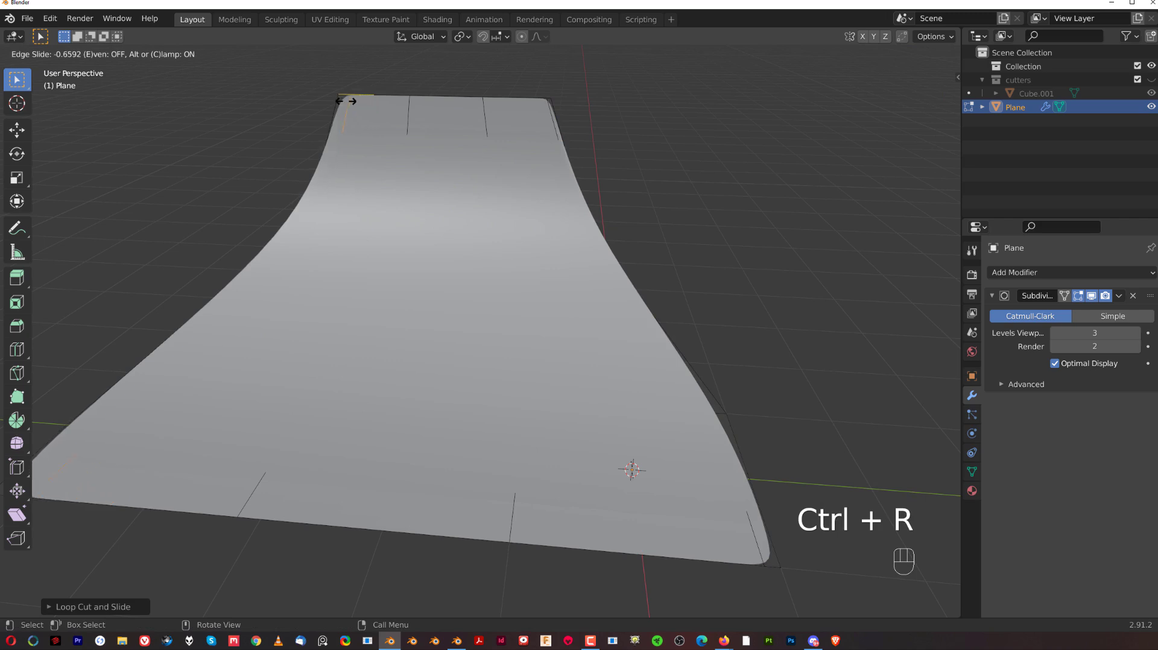
click(336, 99)
- Add one loop cut close to the sheet's narrow upper end and another close to its wide lower end
key(ctrl+r)
click(399, 93)
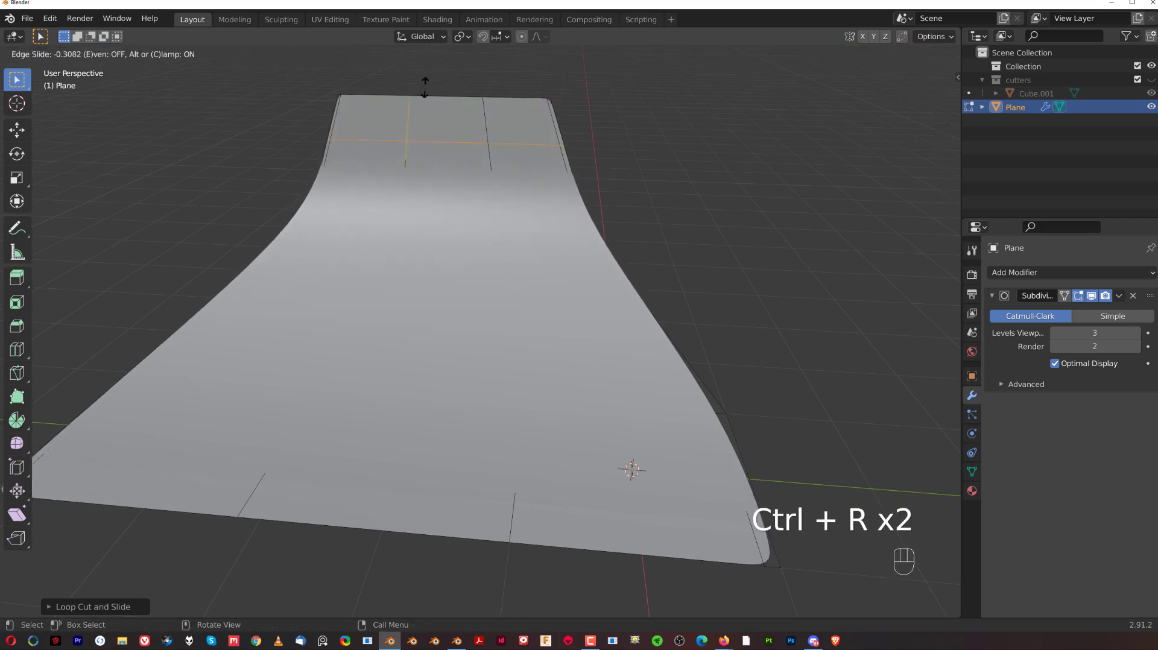
click(405, 139)
key(ctrl+r)
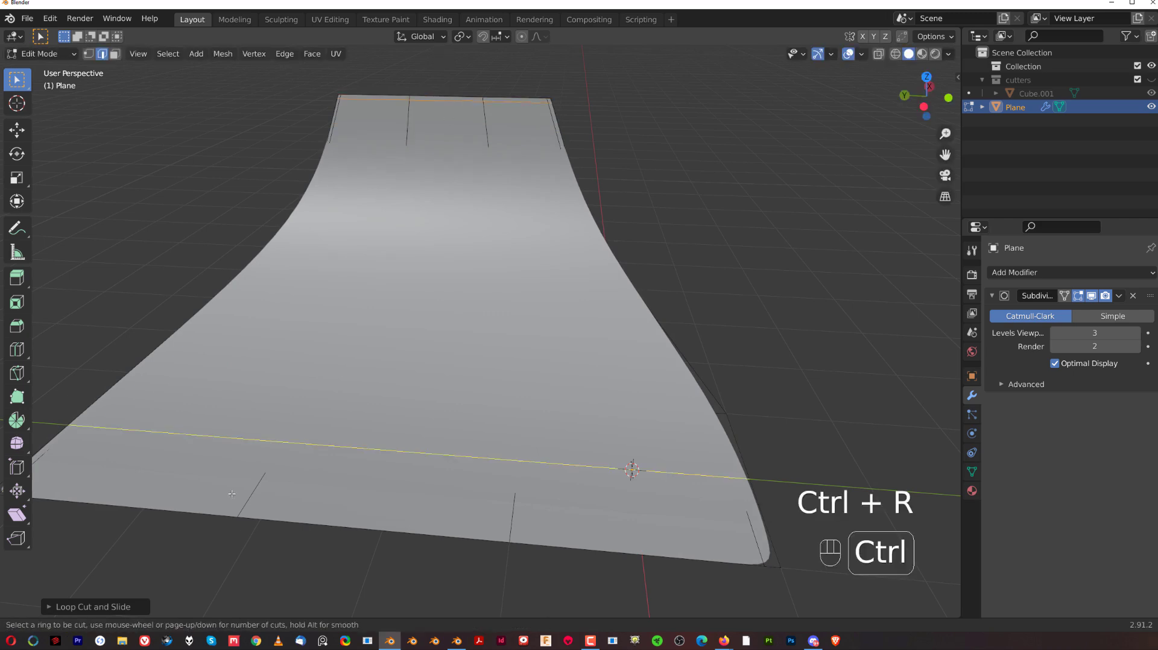
click(231, 497)
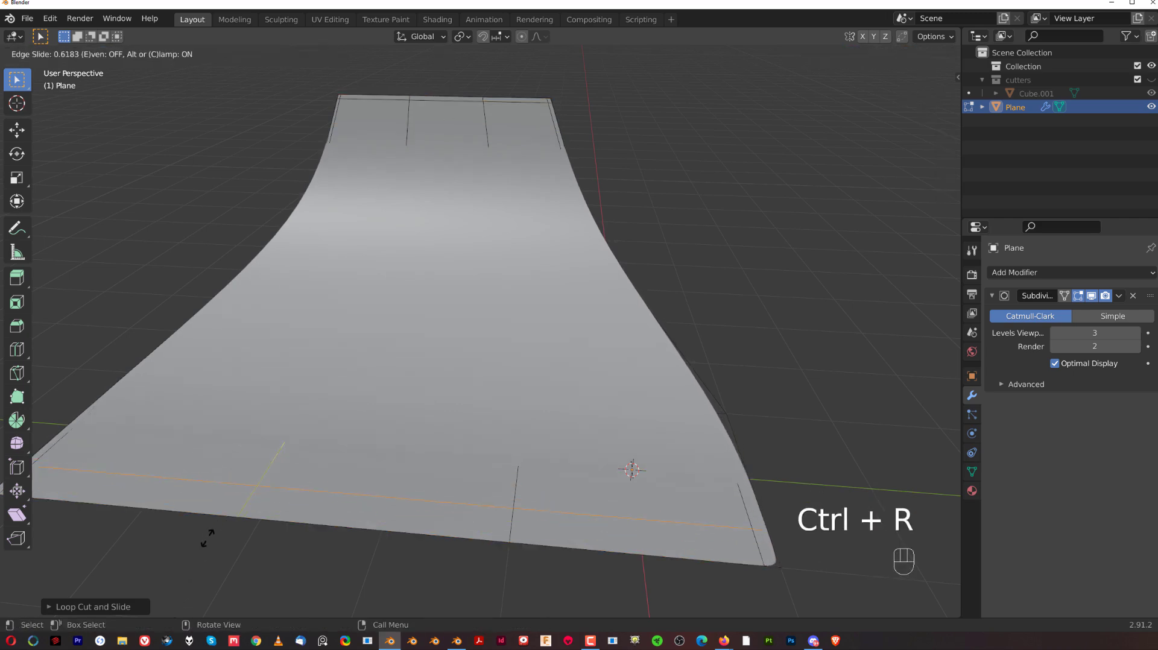
click(192, 551)
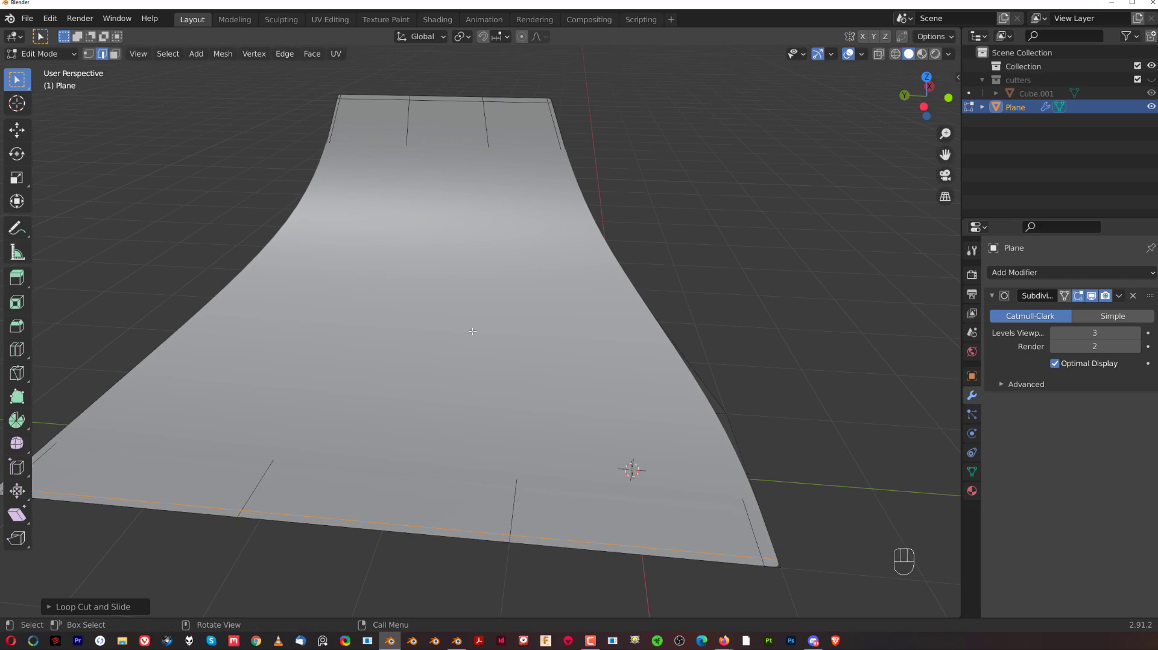
- Return to Object Mode and add a Solidify modifier to the curved sheet after its Subdivision modifier
key(Tab)
middle_drag(625, 293, 603, 272)
shift+middle_drag(603, 273, 405, 253)
click(1008, 274)
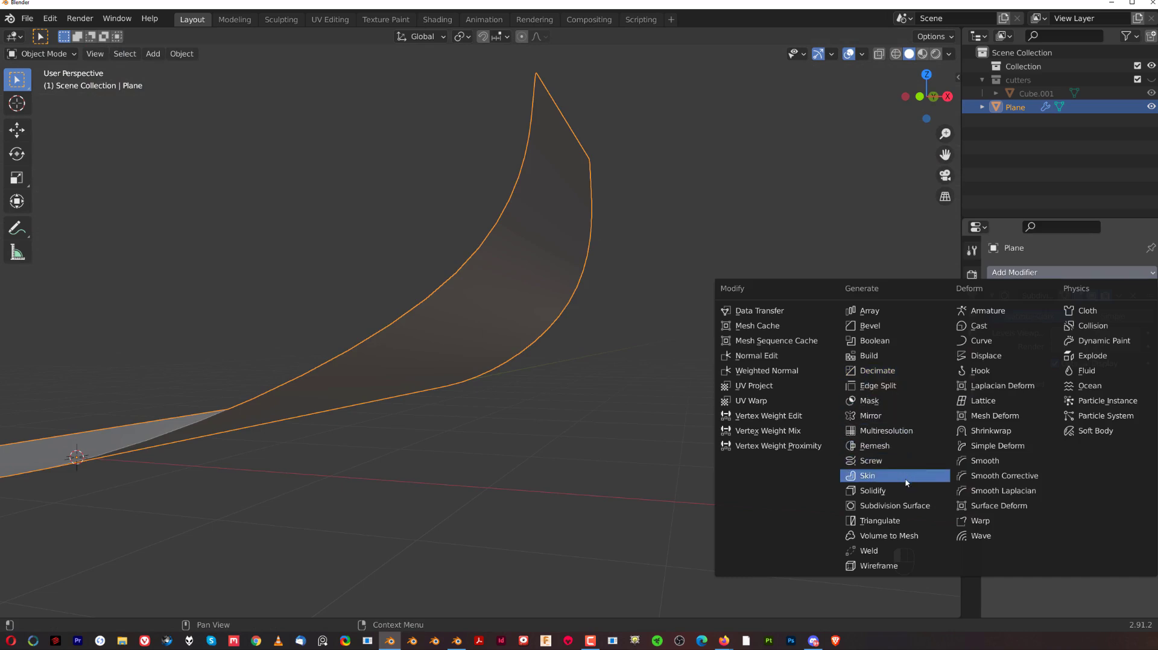
click(907, 492)
middle_drag(600, 364, 694, 380)
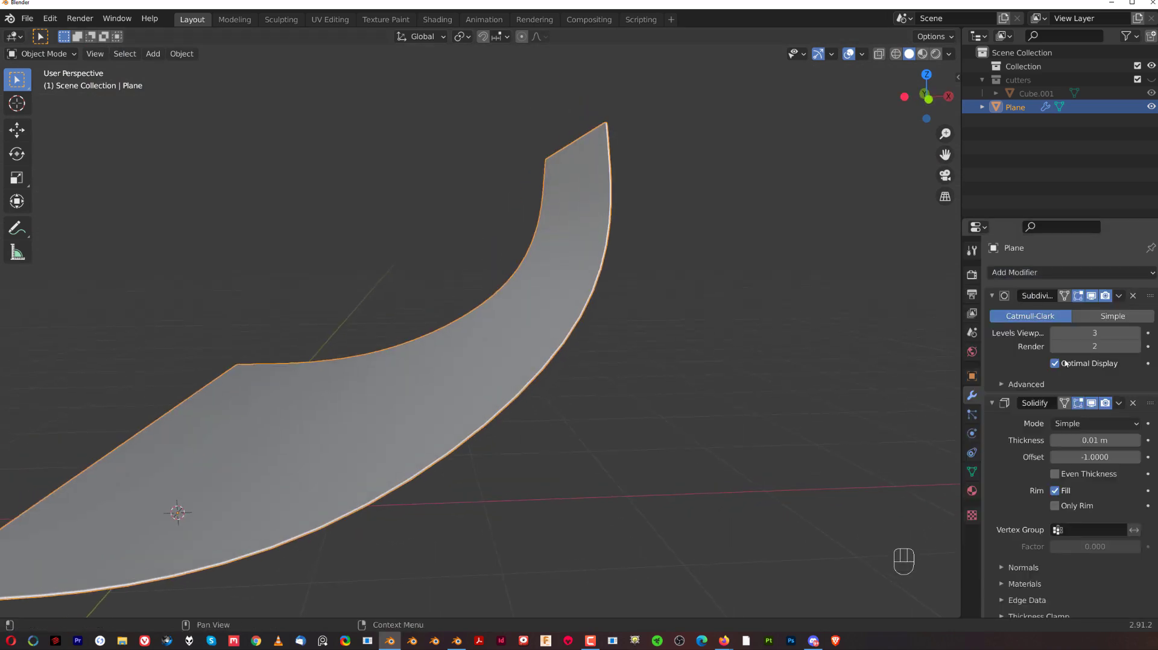
- Set the Solidify thickness to -0.11 m, examine the sheet's rim, and move Solidify above Subdivision in the stack
drag(1090, 440, 1067, 440)
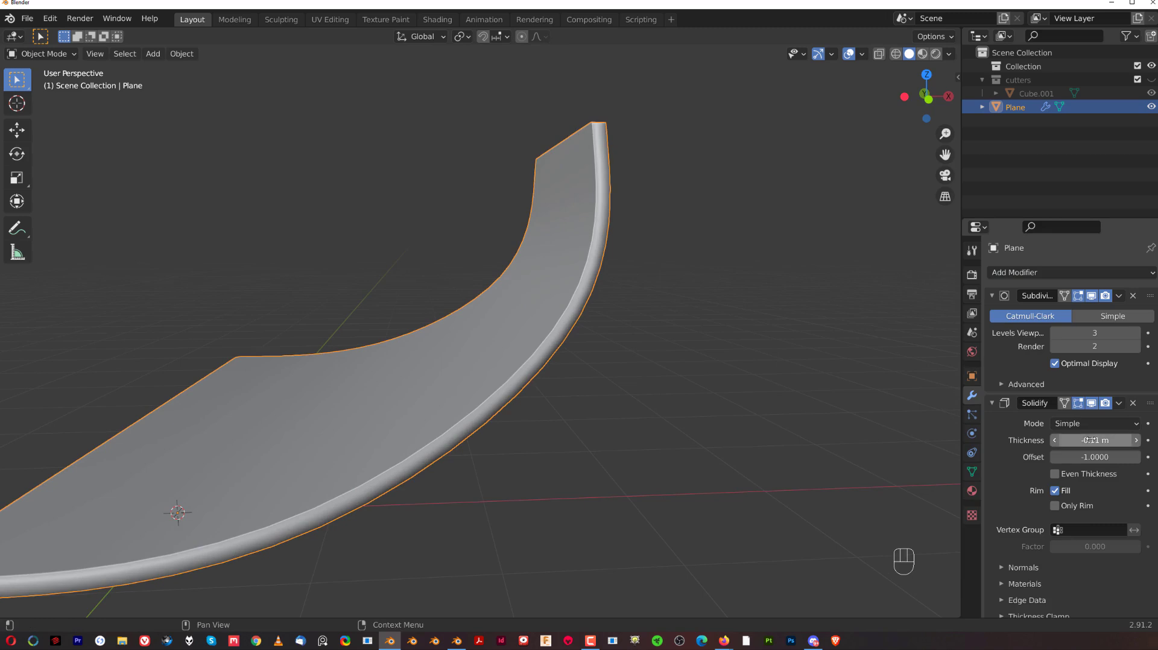
scroll(625, 387, up, 4)
middle_drag(622, 386, 566, 372)
middle_drag(454, 276, 512, 307)
drag(1144, 409, 1149, 295)
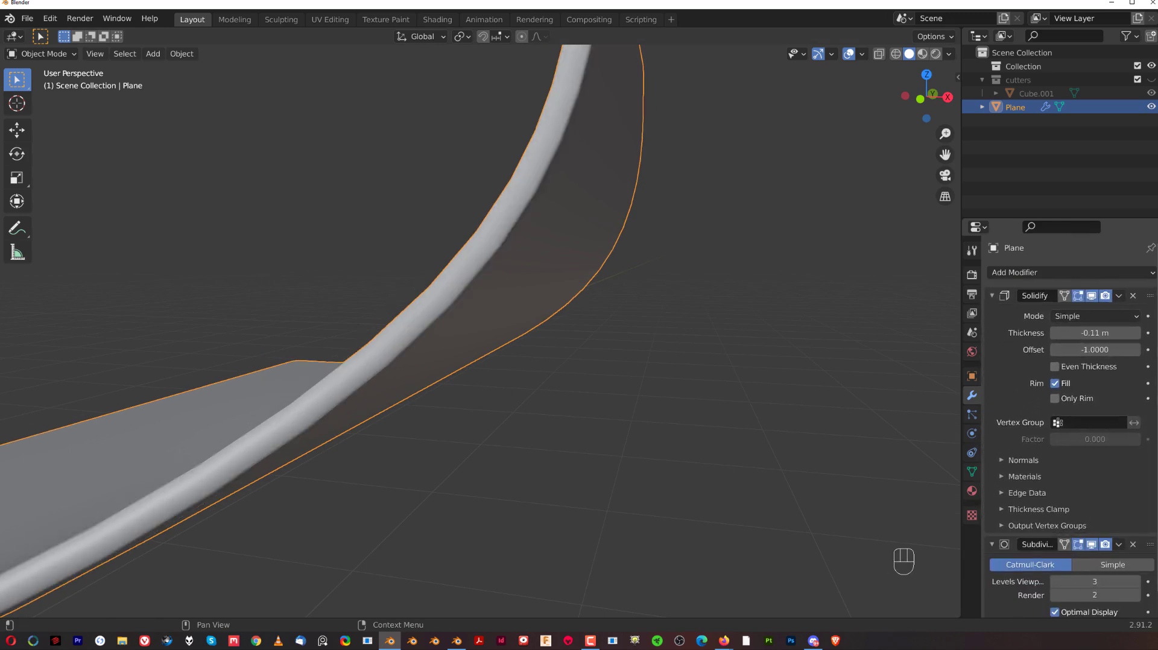
middle_drag(529, 342, 502, 386)
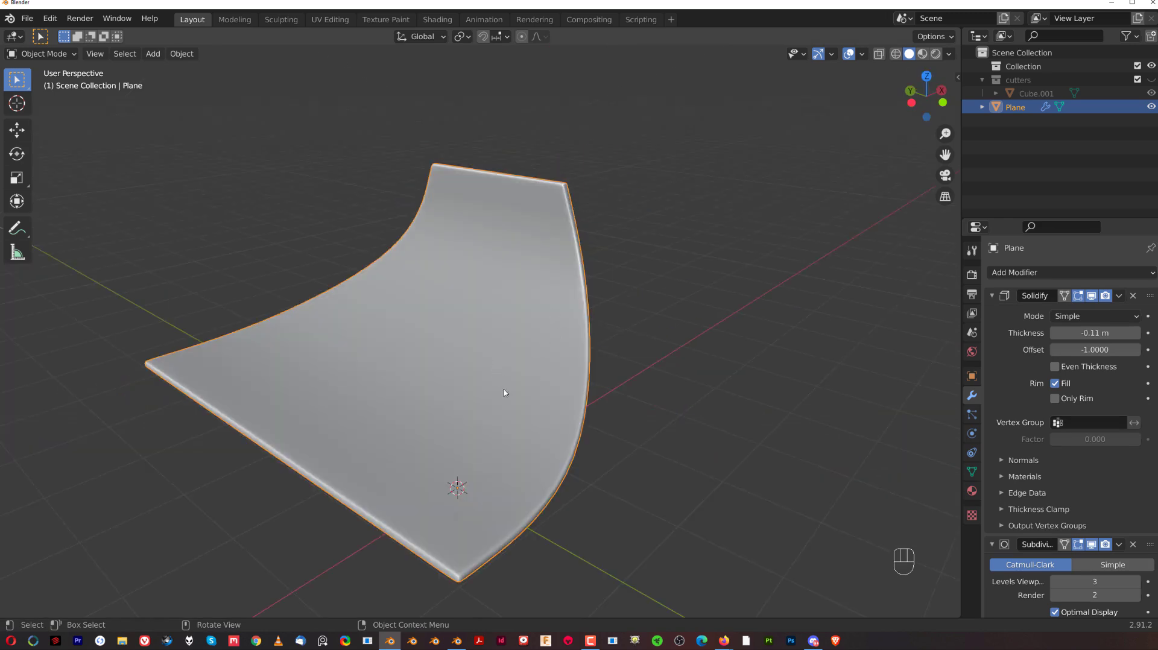
key(Tab)
middle_drag(480, 335, 440, 361)
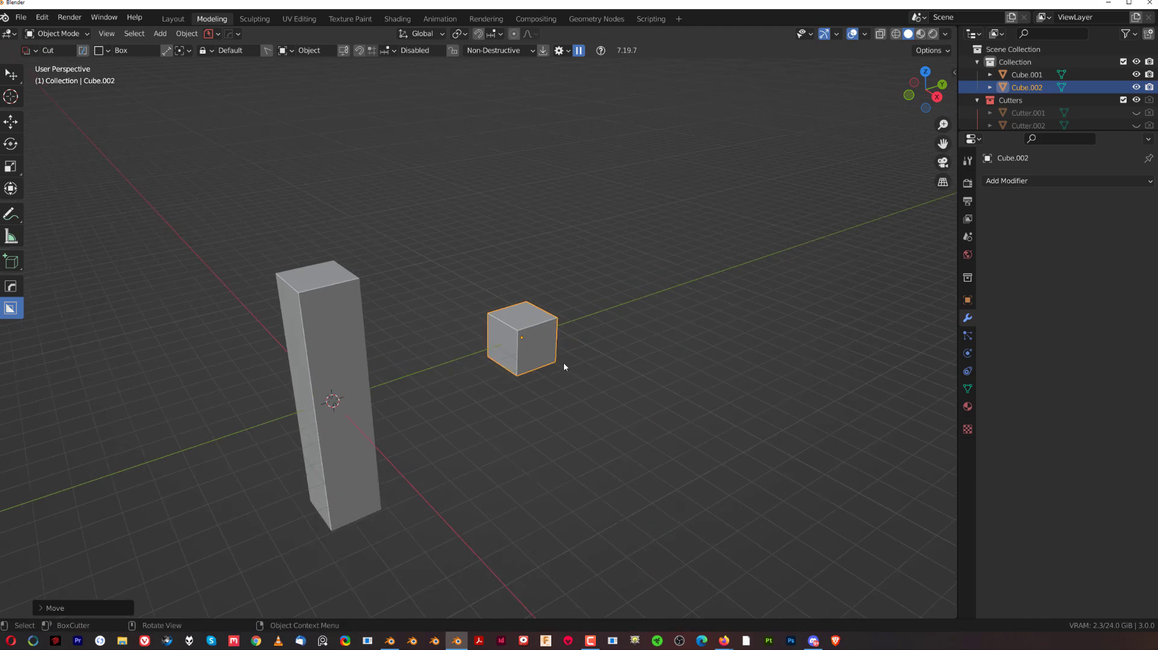
- Display the transform values of the small selected cube in the sidebar
middle_drag(563, 361, 550, 358)
key(n)
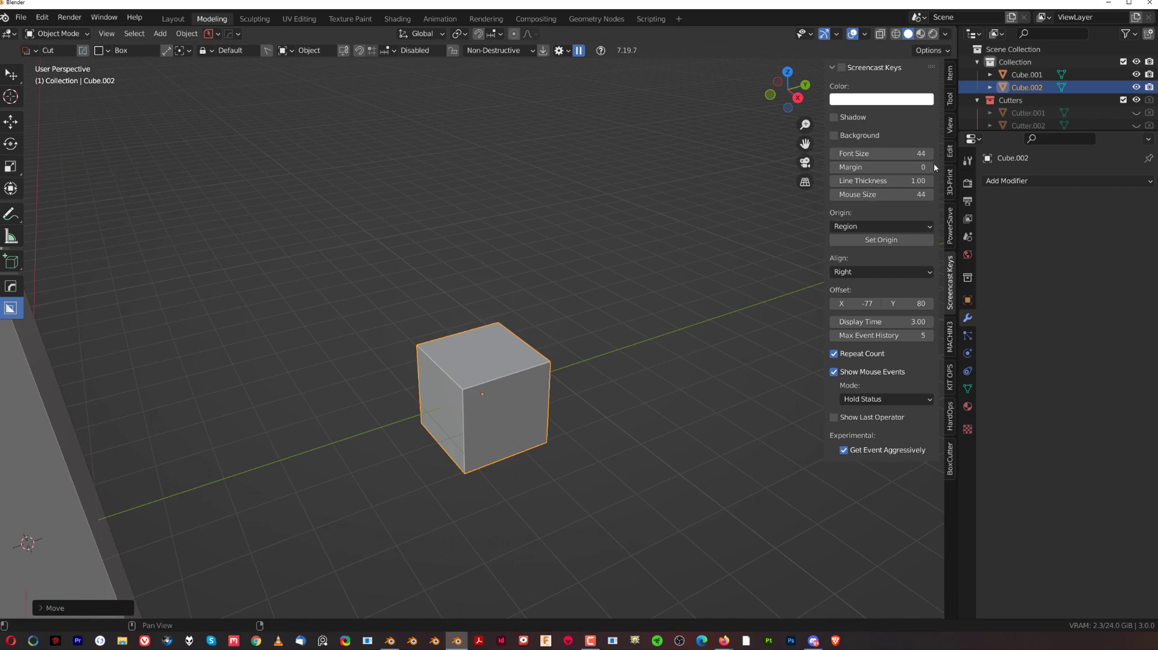
click(950, 73)
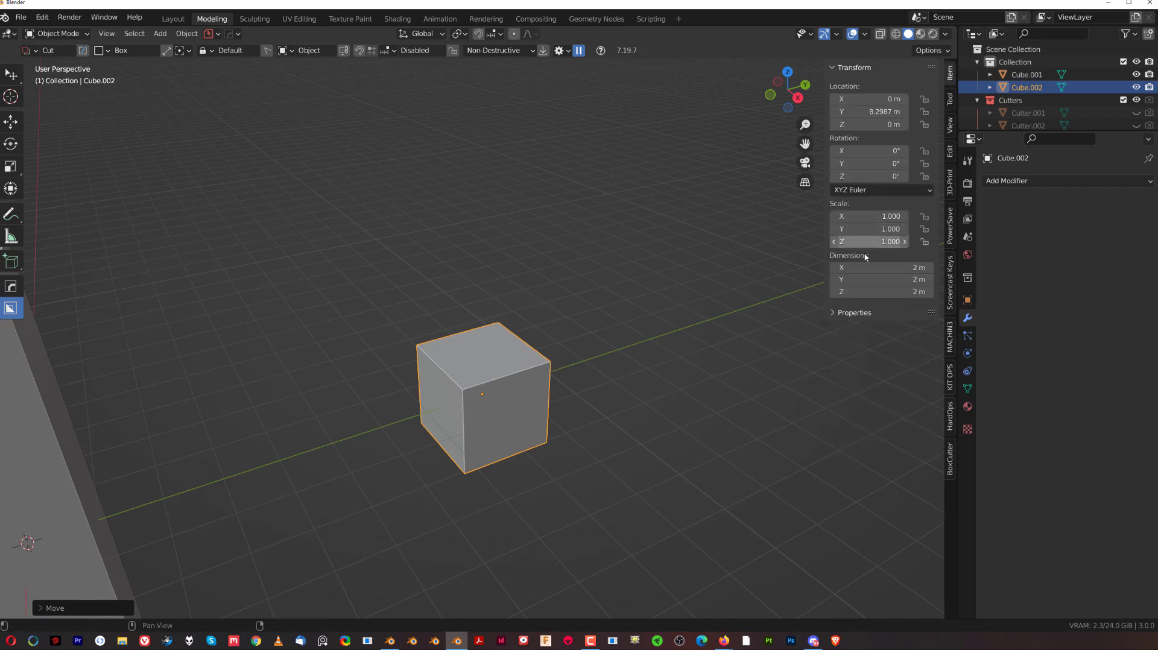
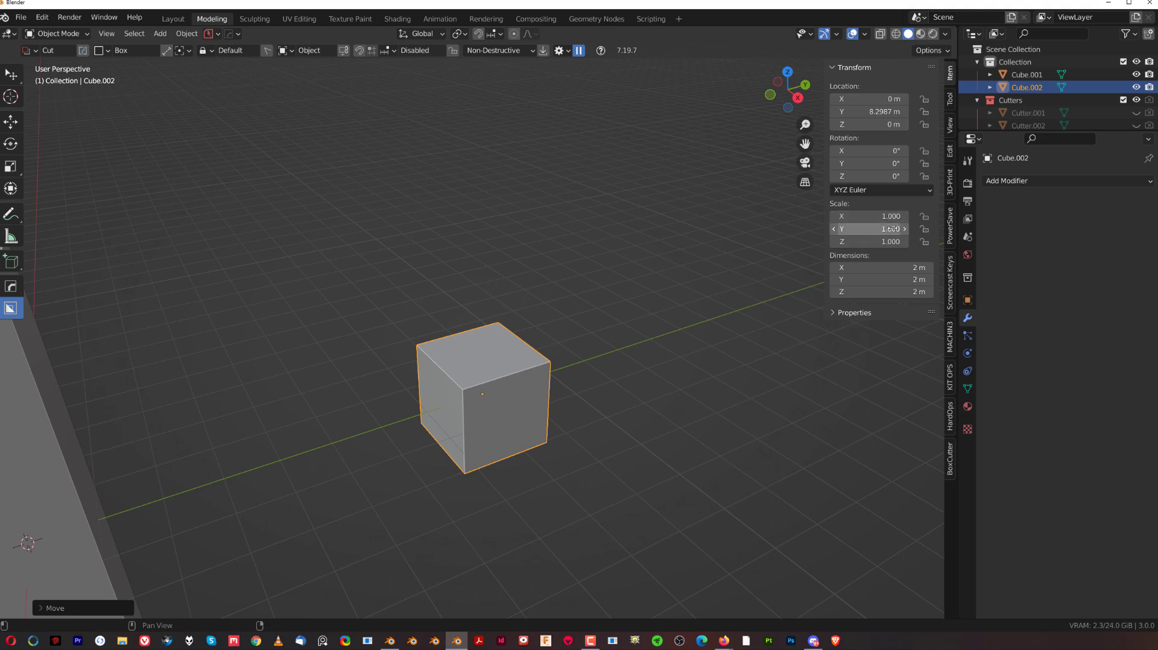
- In Object Mode, stretch the small cube along the global X axis to a length of about 5.56 m
middle_drag(699, 338, 647, 392)
key(s)
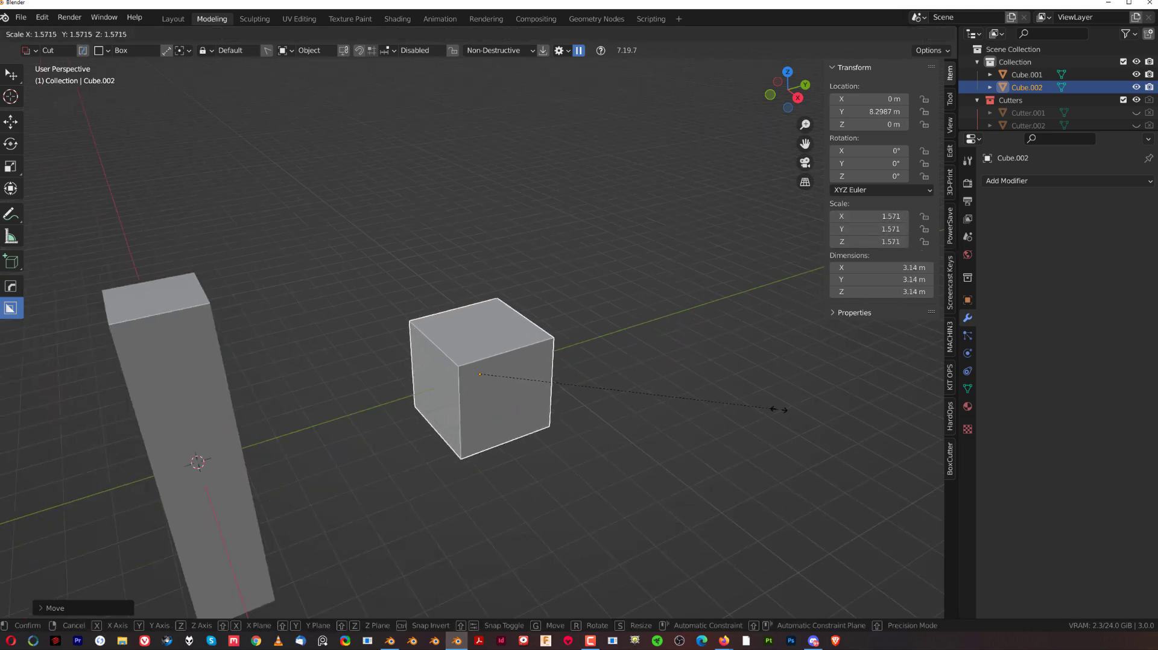
key(x)
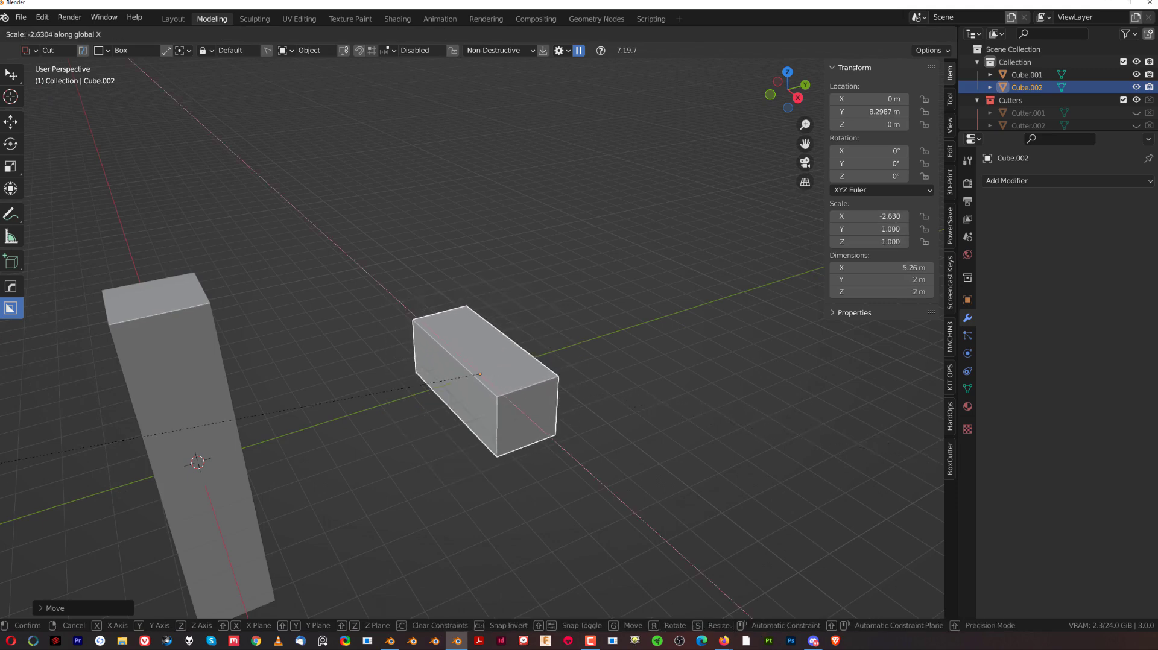
click(944, 240)
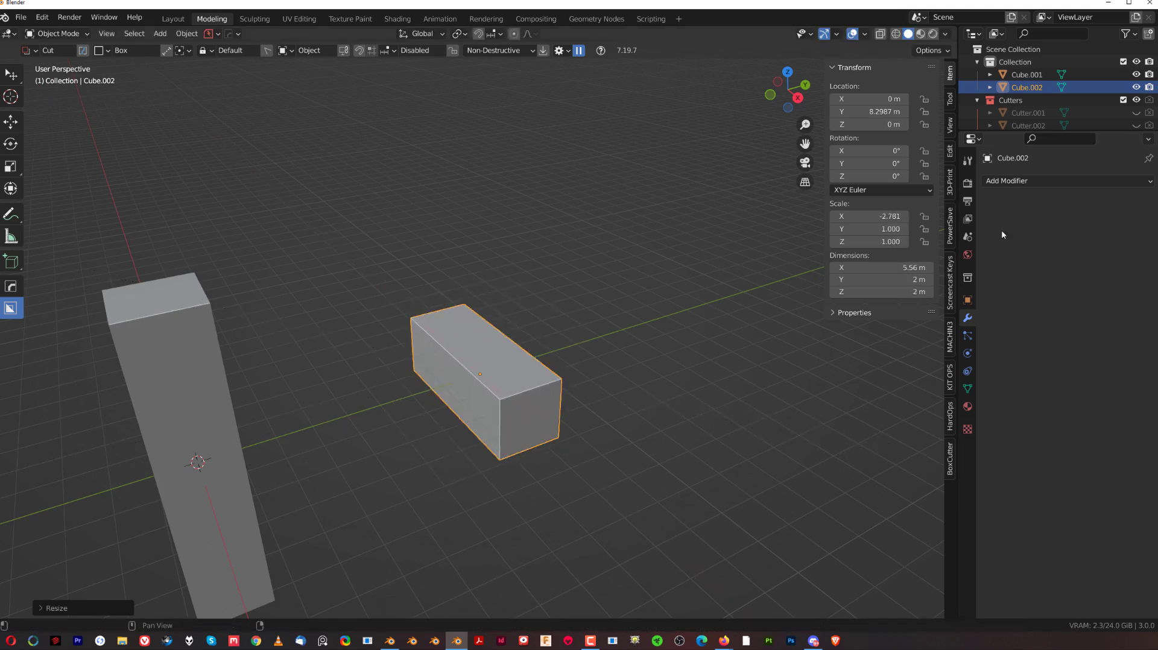
- In Edit Mode, bevel the upper short edge at the stretched box's front end, with its scale left unapplied
scroll(593, 407, up, 2)
scroll(582, 385, up, 1)
middle_drag(584, 408, 581, 357)
key(Tab)
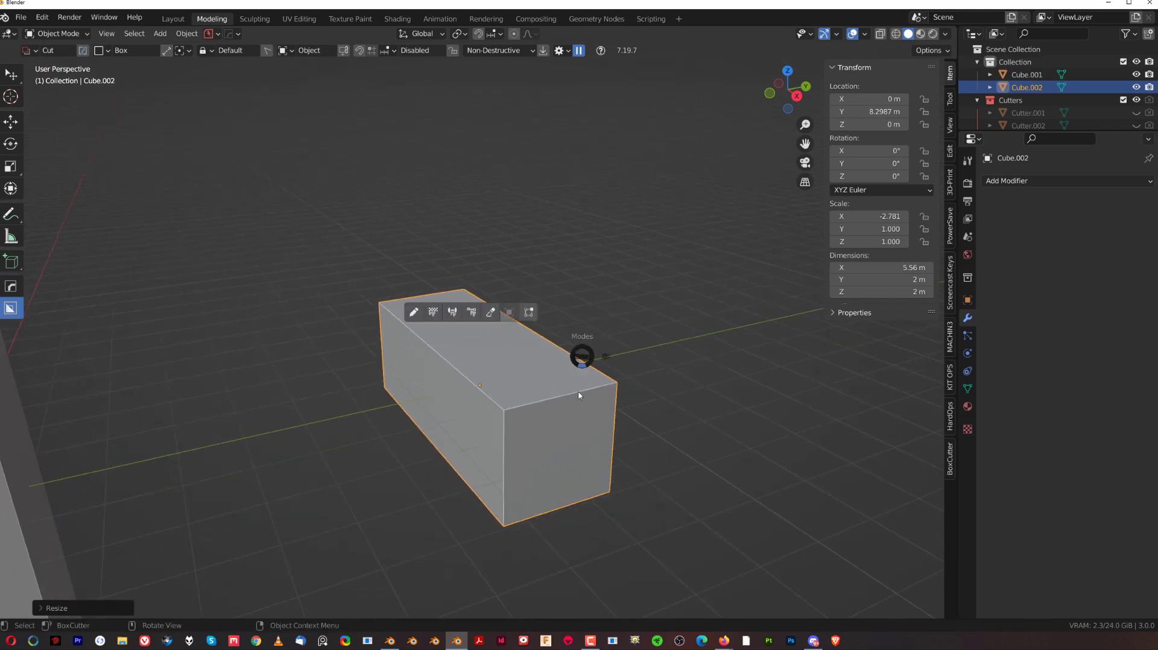
click(556, 393)
key(ctrl+b)
click(718, 457)
middle_drag(718, 457, 645, 386)
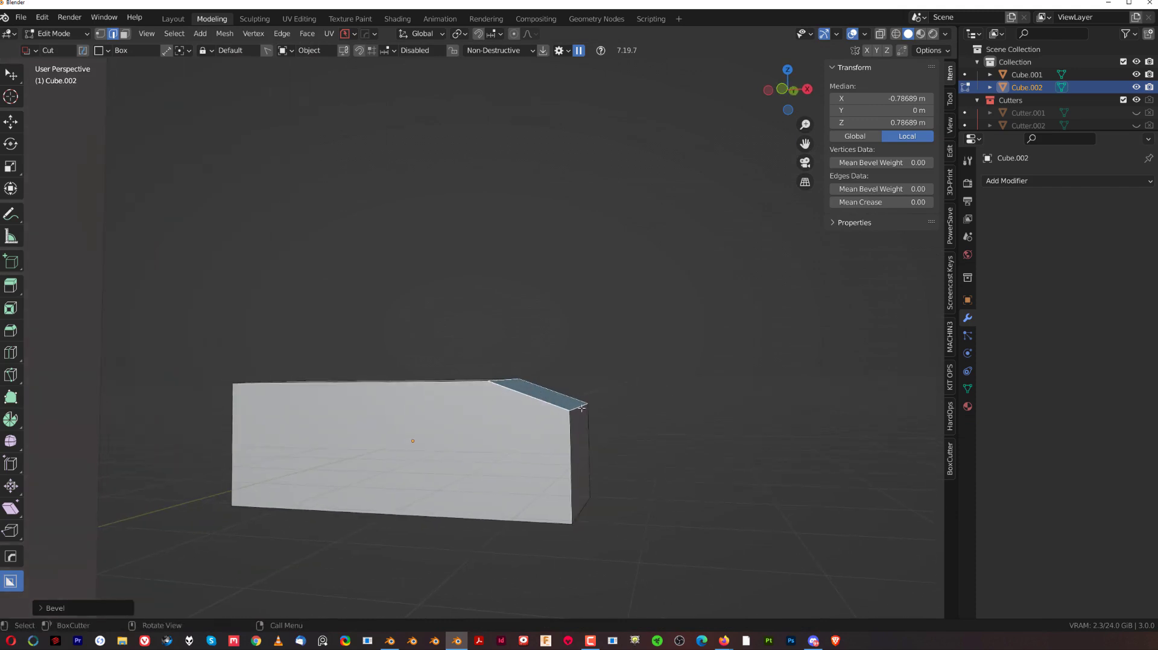
- Return to Object Mode and apply the scale of the stretched box
key(Tab)
key(ctrl+a)
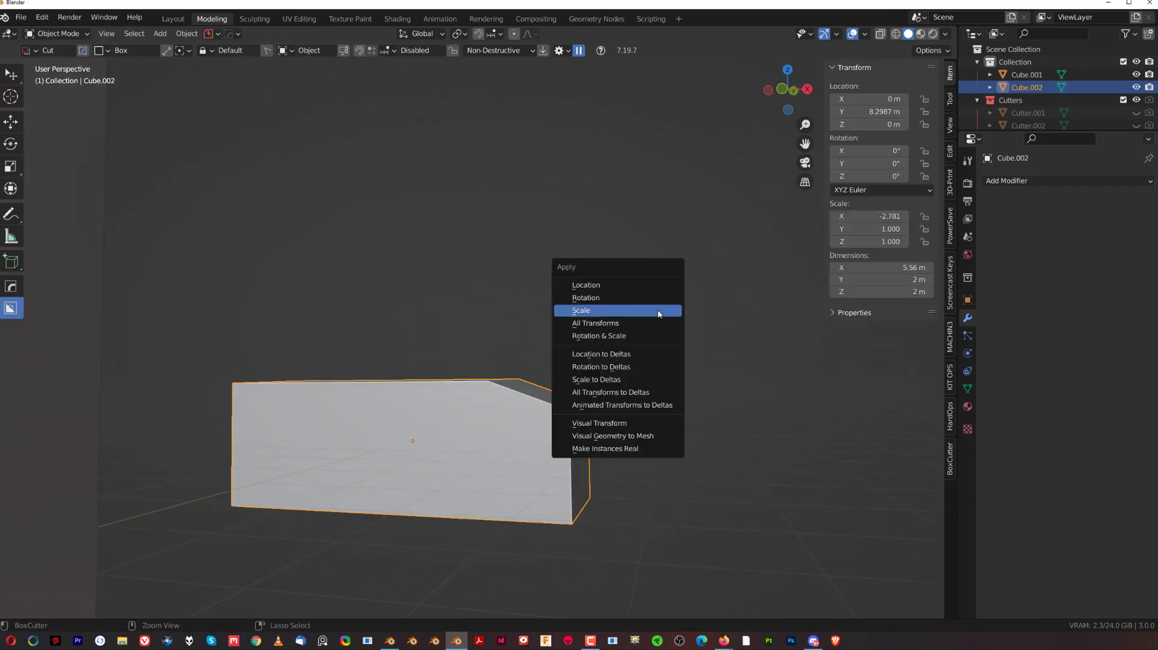
click(659, 311)
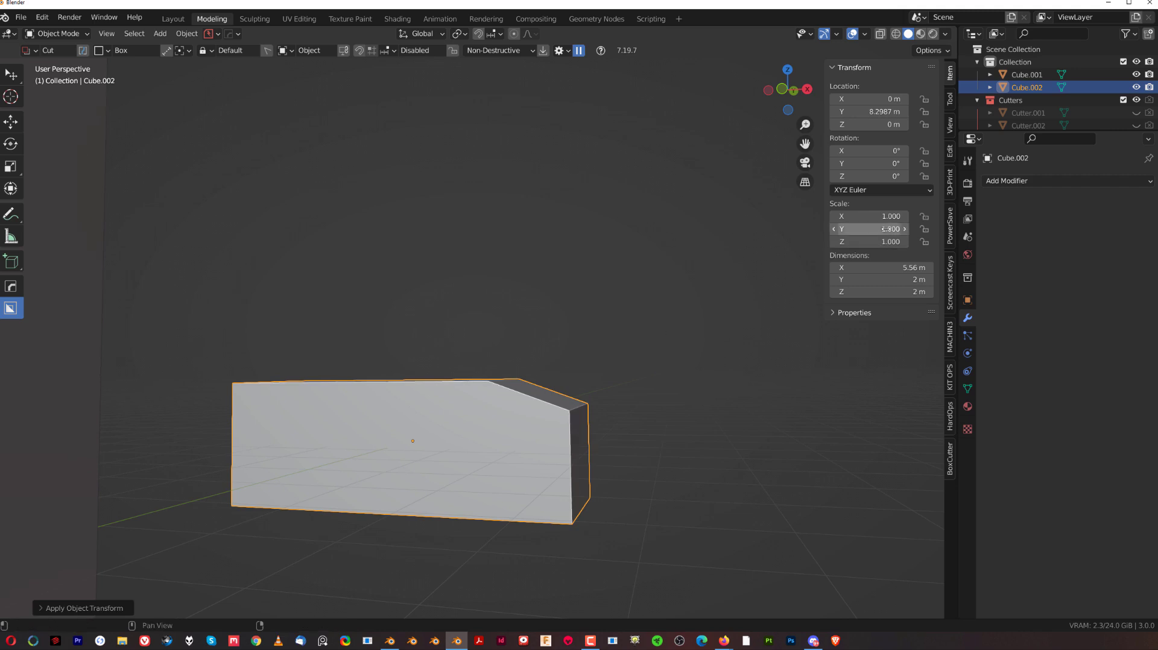
middle_drag(693, 386, 627, 444)
- In Edit Mode, bevel the lower short edge at the box's front end and return to Object Mode
key(Tab)
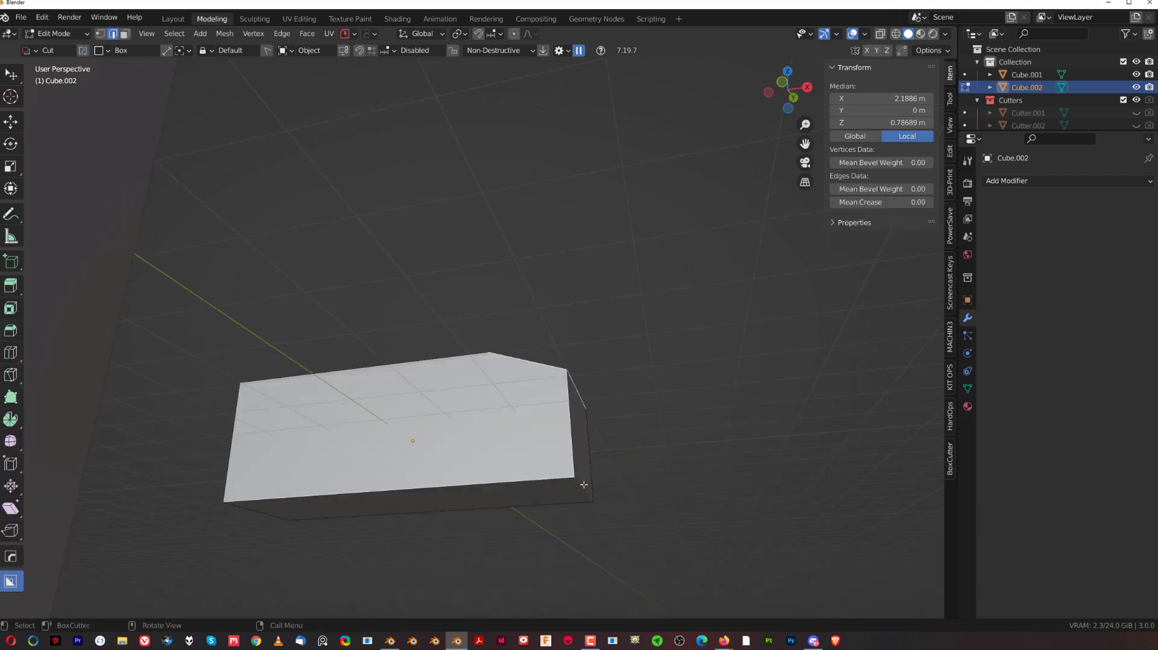
key(ctrl+b)
middle_drag(729, 477, 457, 358)
key(Tab)
- Delete the beveled box and enter Edit Mode on the tall column
middle_drag(616, 421, 630, 383)
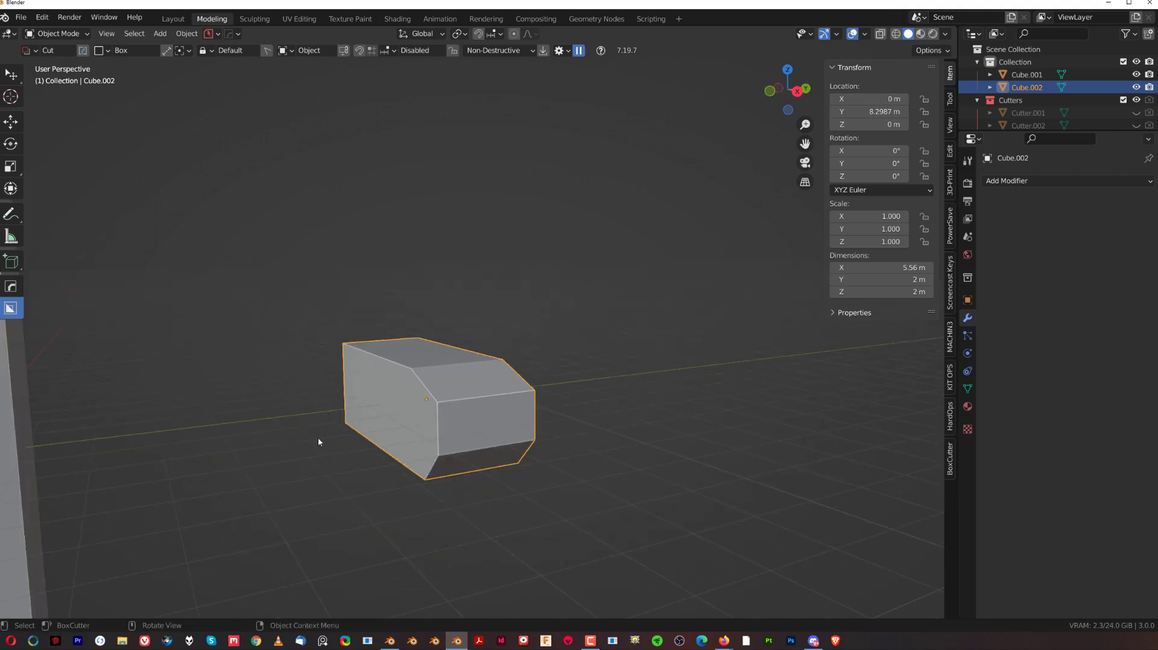
scroll(430, 414, up, 2)
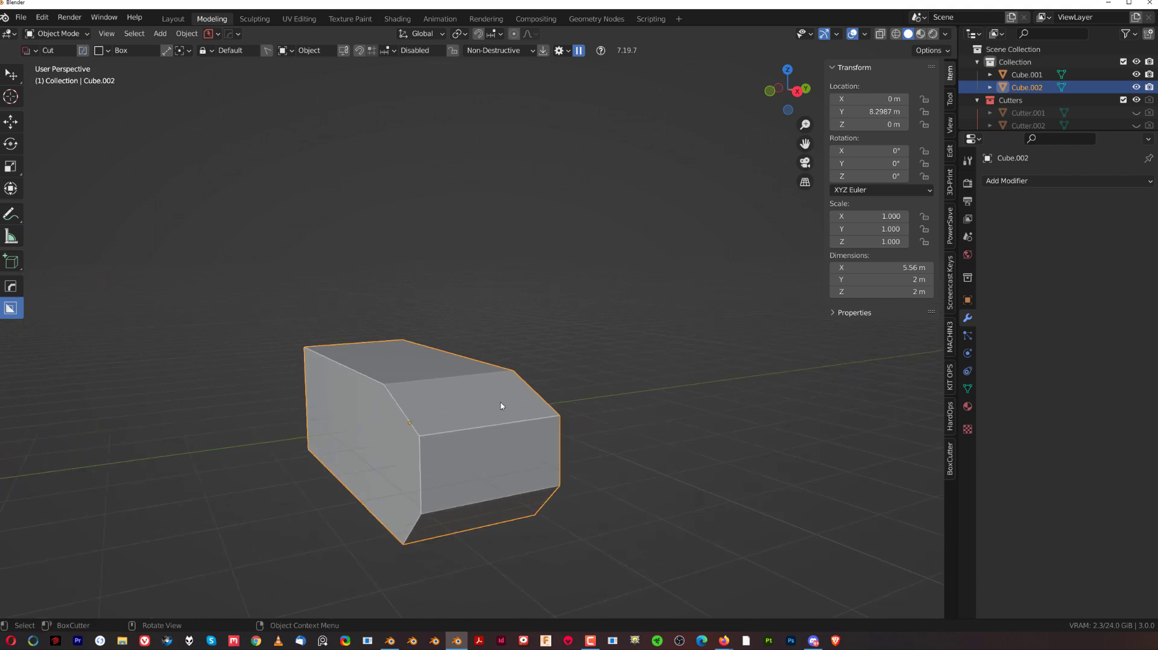
key(Delete)
middle_drag(514, 406, 519, 311)
scroll(517, 313, up, 2)
click(450, 282)
shift+middle_drag(336, 360, 538, 351)
key(Tab)
- Try scaling the column's mesh along X in Edit Mode to a width of about 4.27 m, and undo the change
key(s)
key(x)
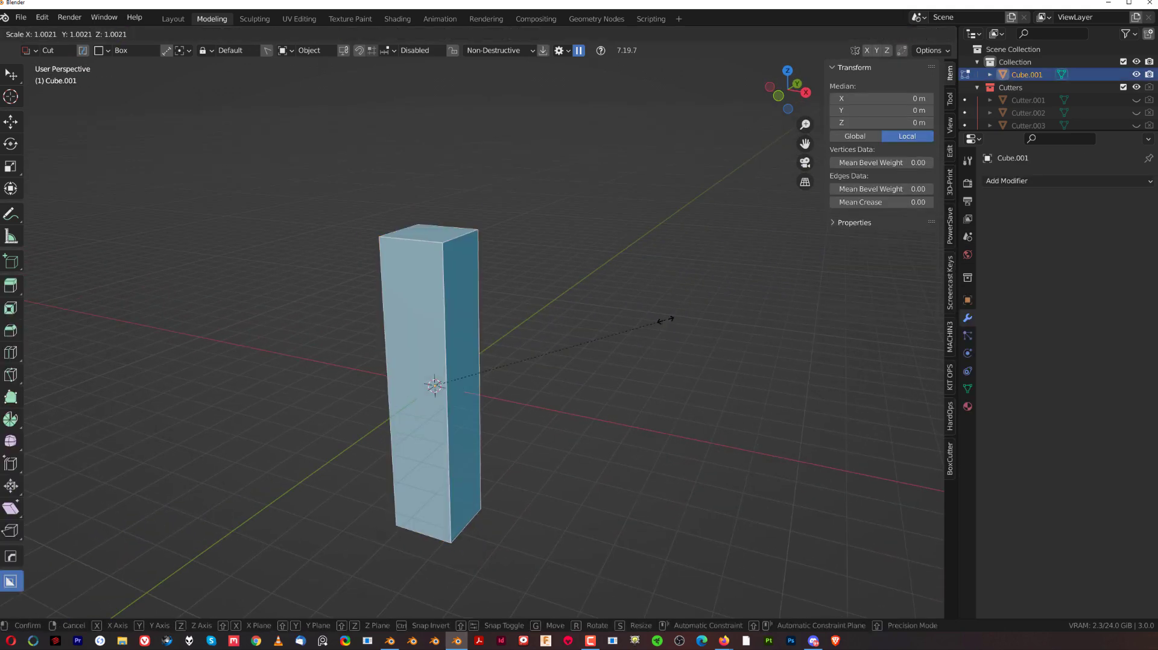
click(768, 416)
key(Tab)
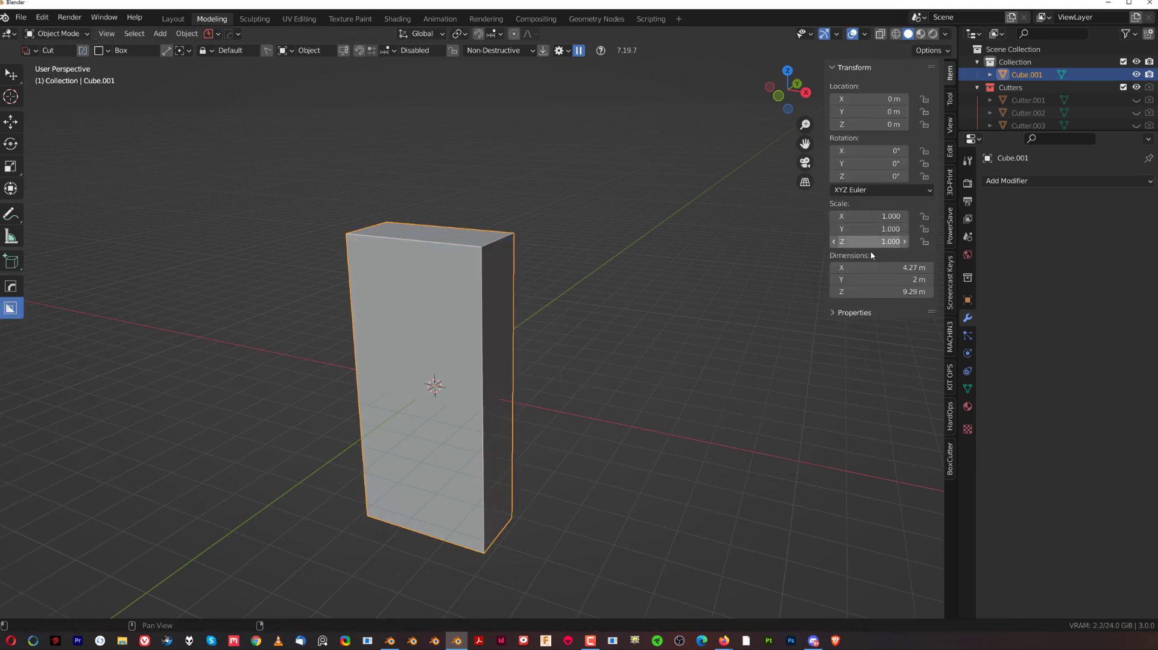
key(ctrl+z)
key(ctrl+z)
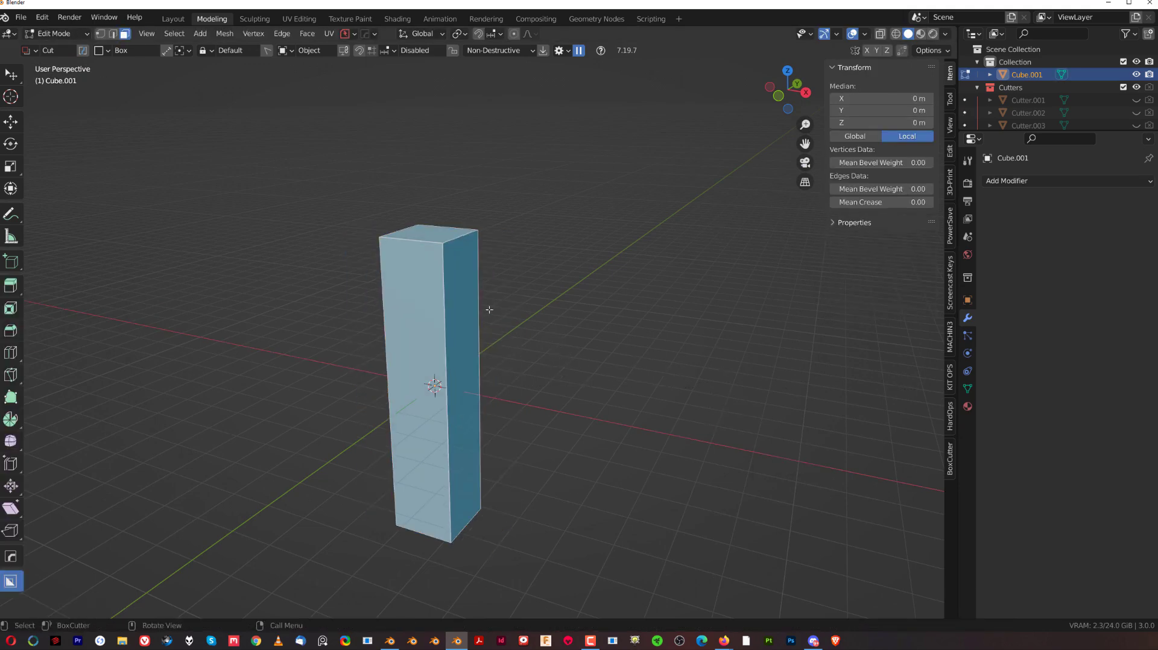
- Add four evenly spaced horizontal loop cuts to the column without sliding them, and return to Object Mode
key(ctrl+r)
scroll(439, 306, up, 2)
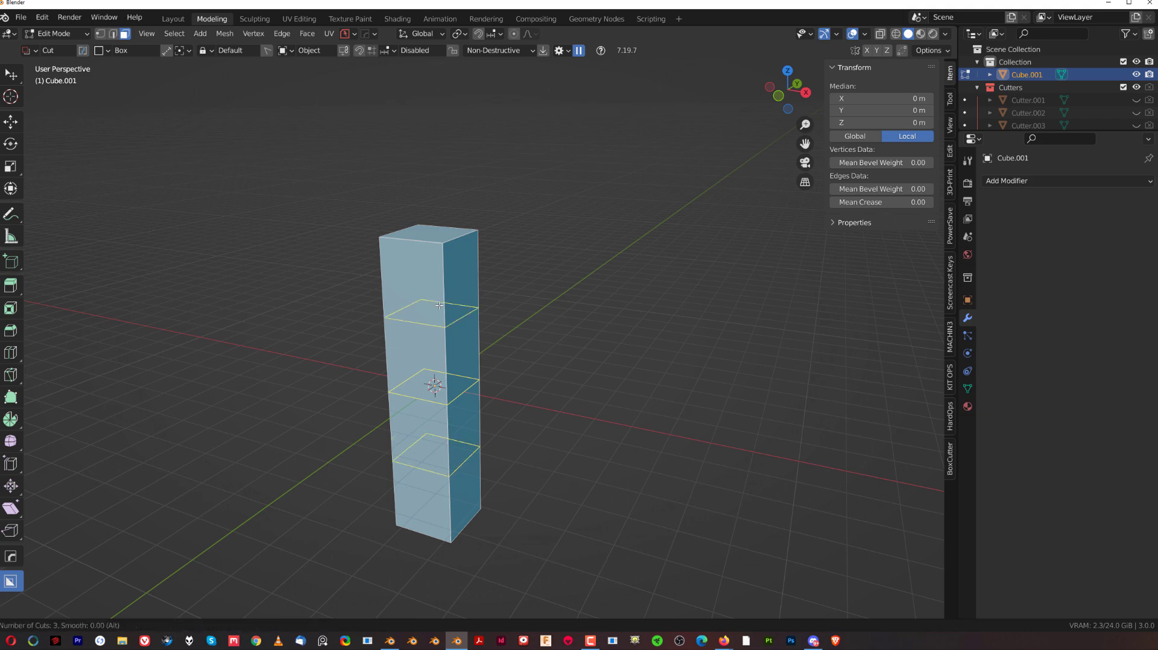
scroll(441, 308, up, 1)
click(443, 309)
right_click(444, 305)
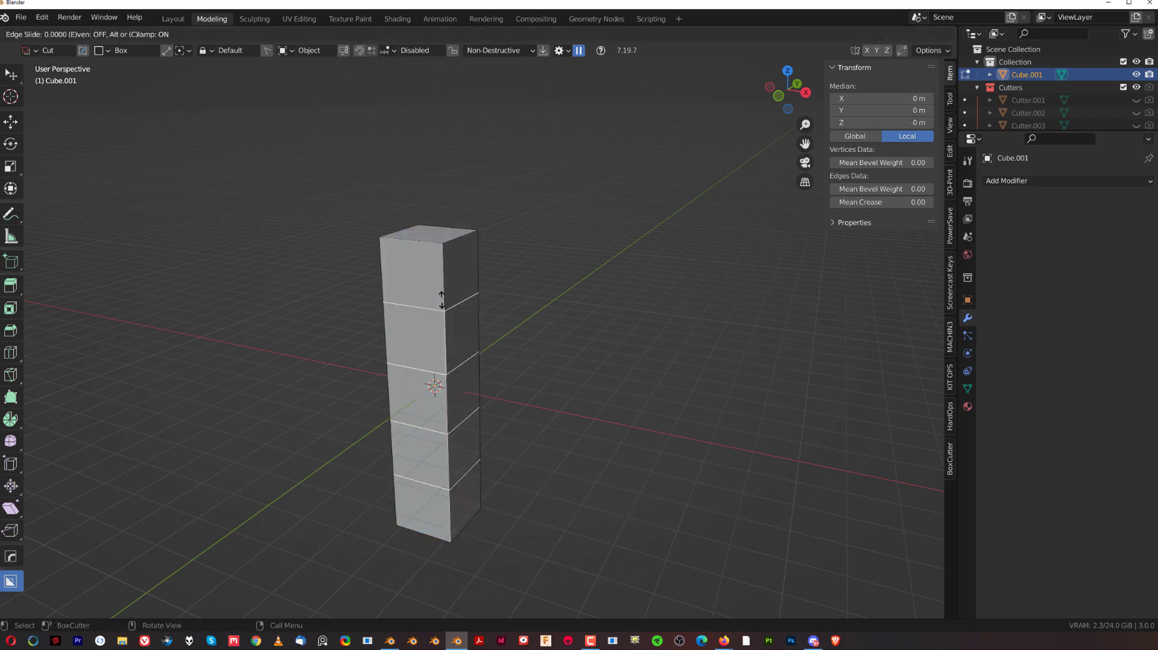
middle_drag(553, 298, 456, 282)
key(Tab)
- Add a HardOps Bevel to the column with 2 segments, about 0.178 m width and 0.90 profile, followed by a level 3 Subdivision modifier
key(q)
click(457, 290)
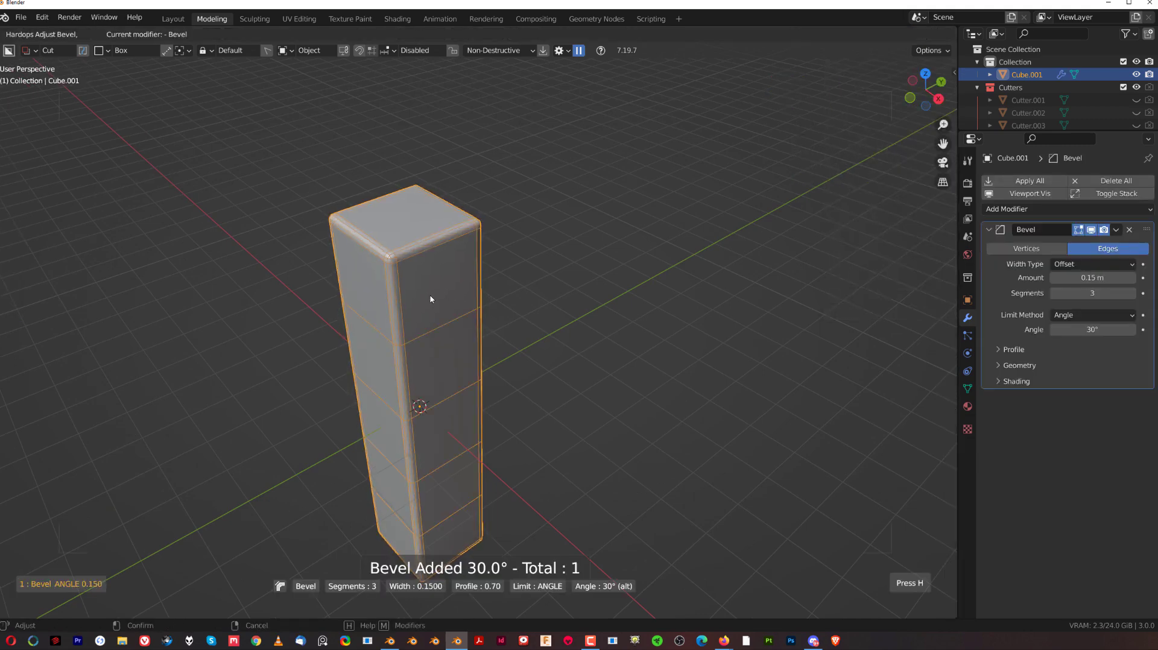
scroll(425, 295, down, 1)
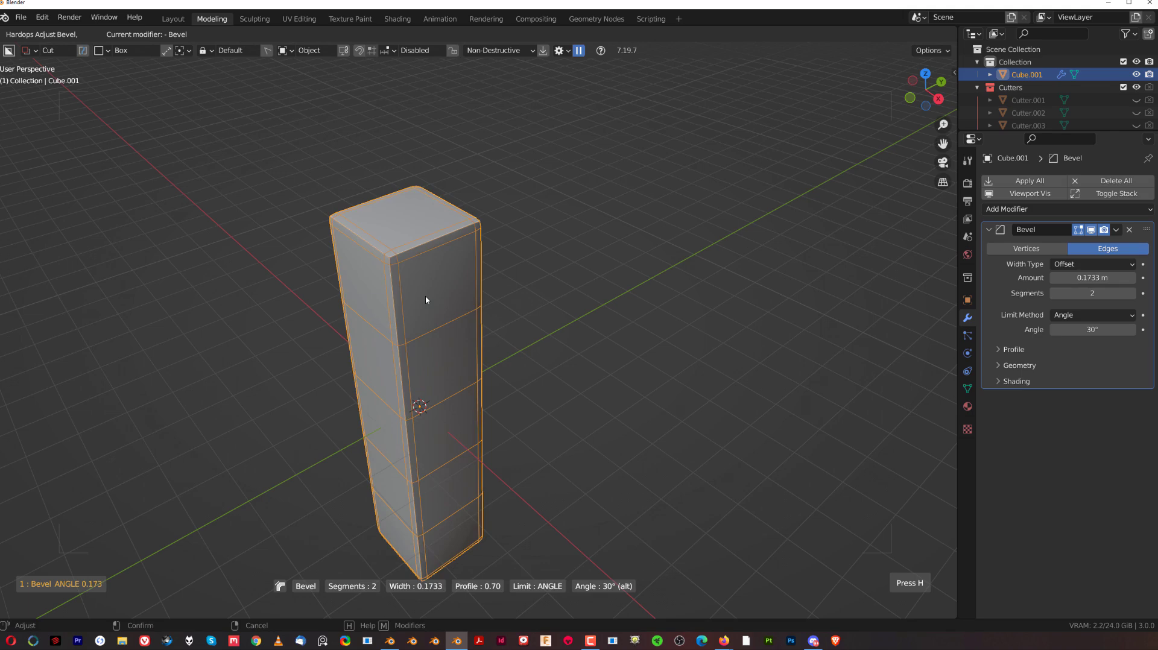
key(p)
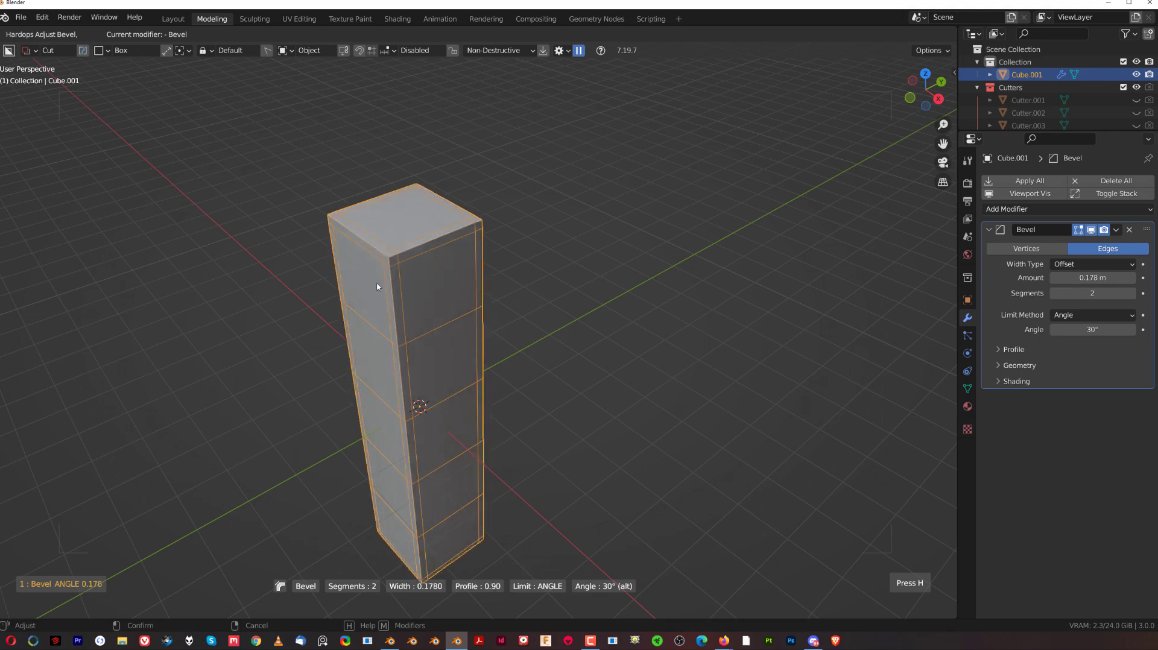
click(245, 276)
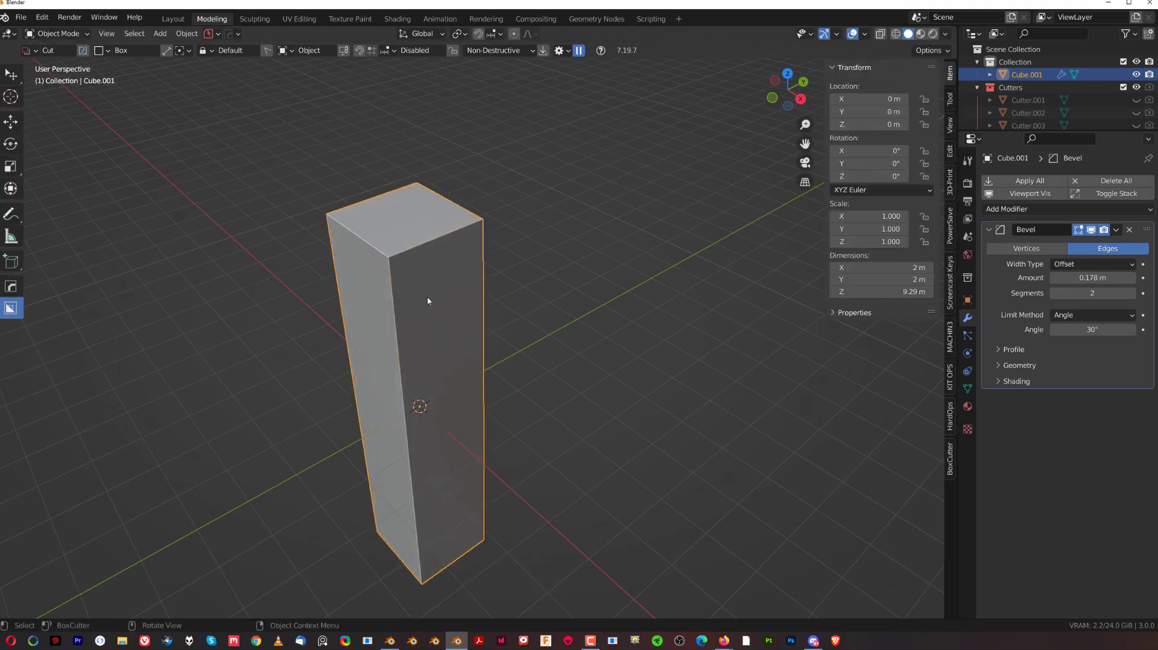
key(ctrl+3)
middle_drag(460, 344, 580, 315)
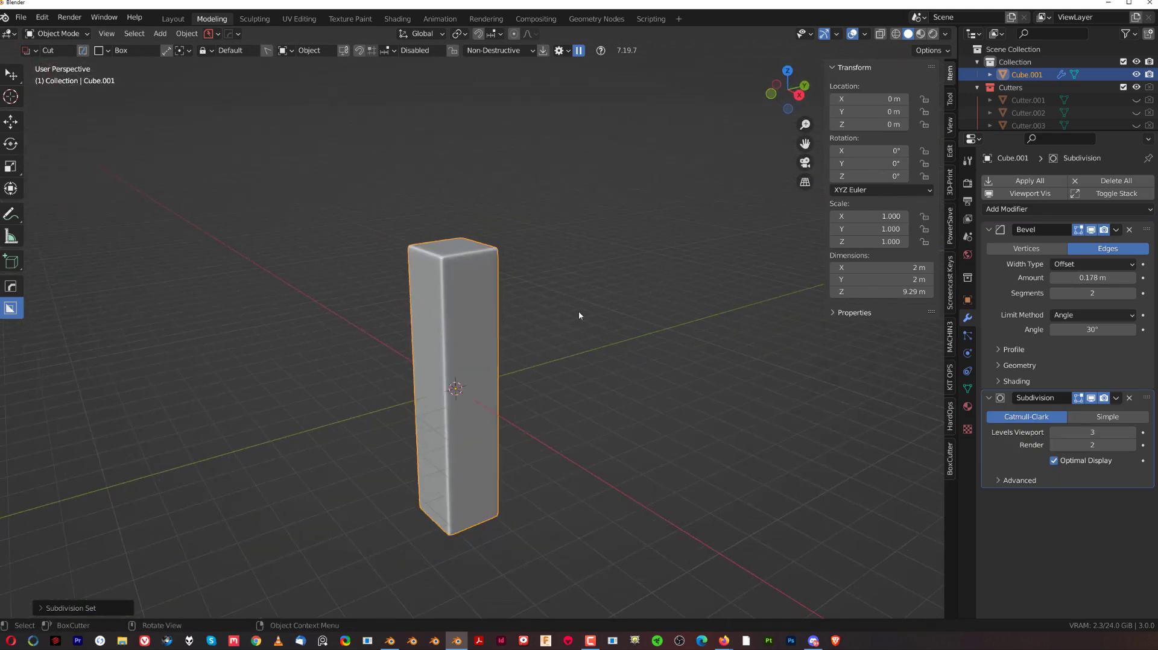
- Add a Lattice modifier to the column with HardOps and set the lattice's Z resolution to 6 points
key(q)
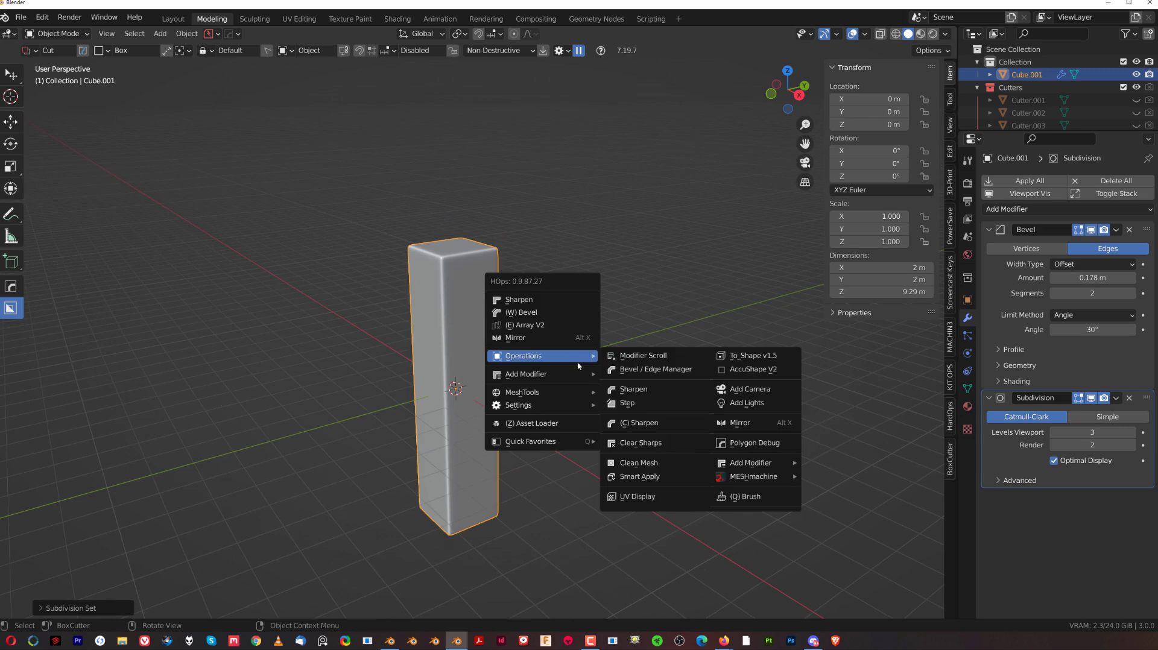
mouse_move(573, 377)
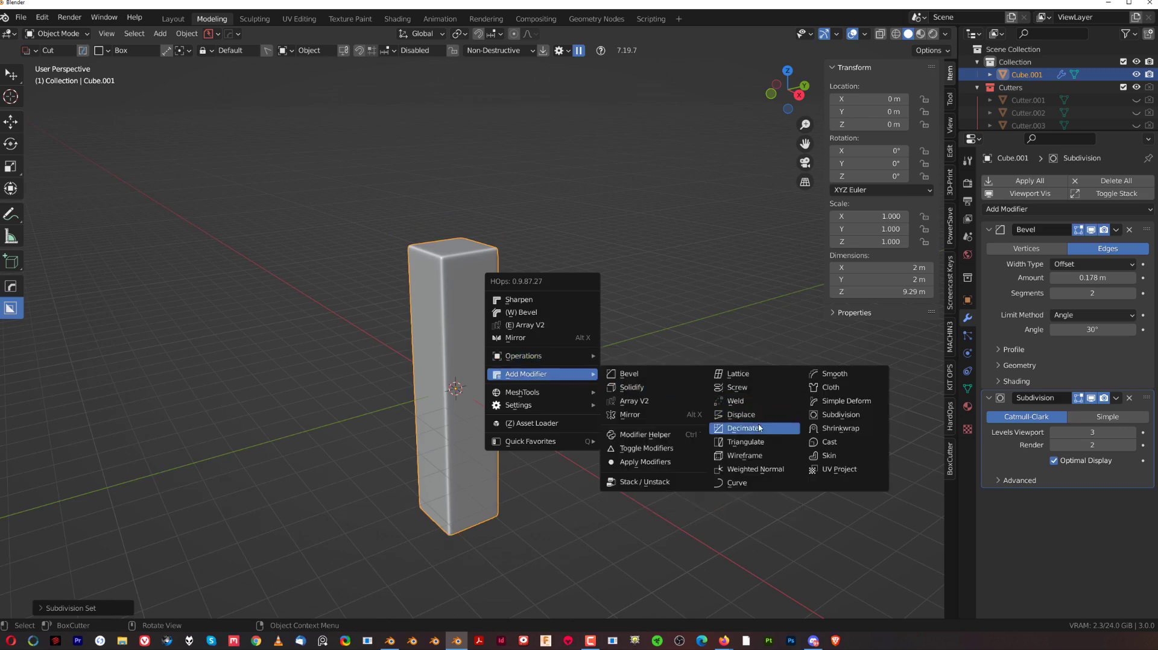
click(735, 376)
scroll(508, 310, up, 2)
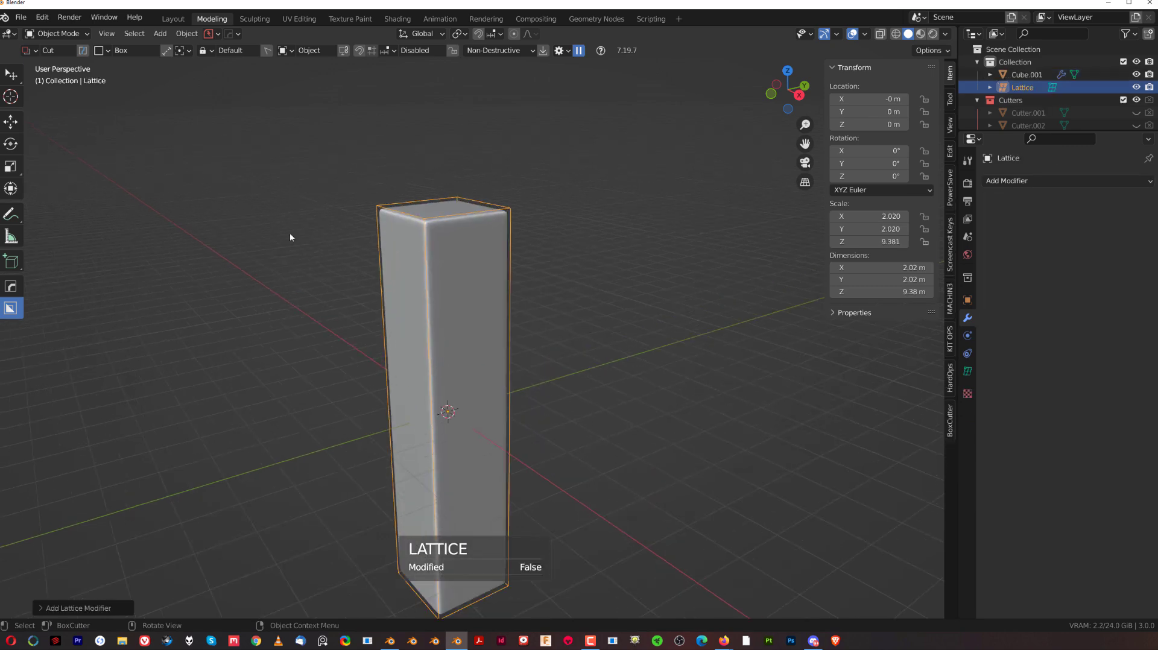
scroll(517, 315, down, 2)
key(q)
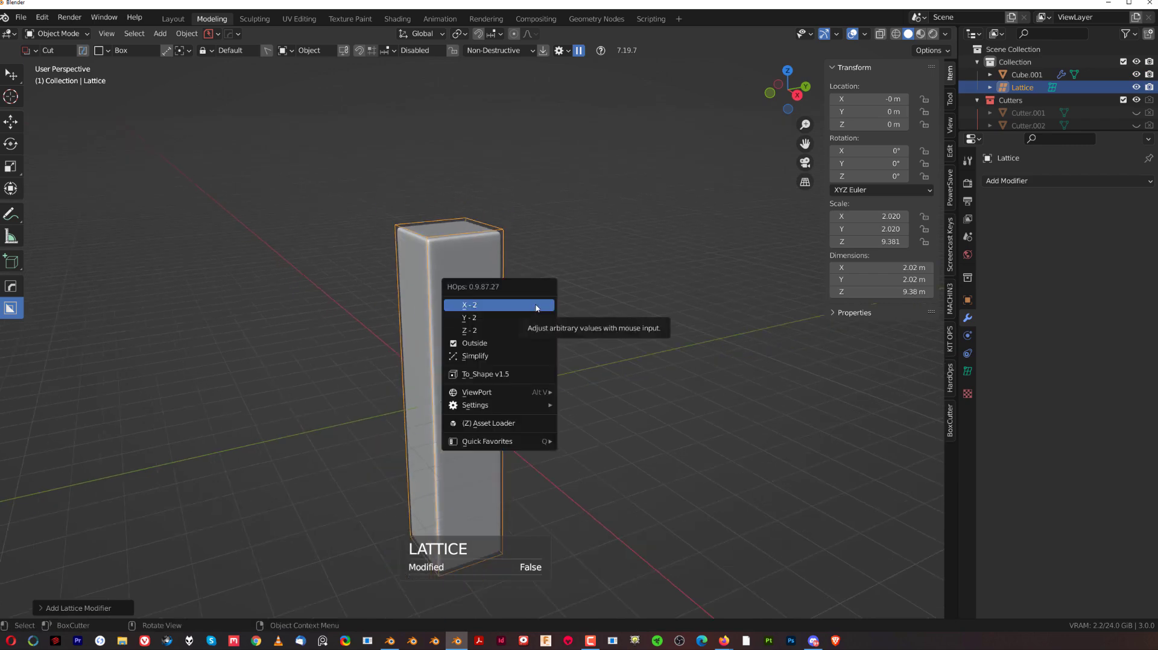
click(534, 325)
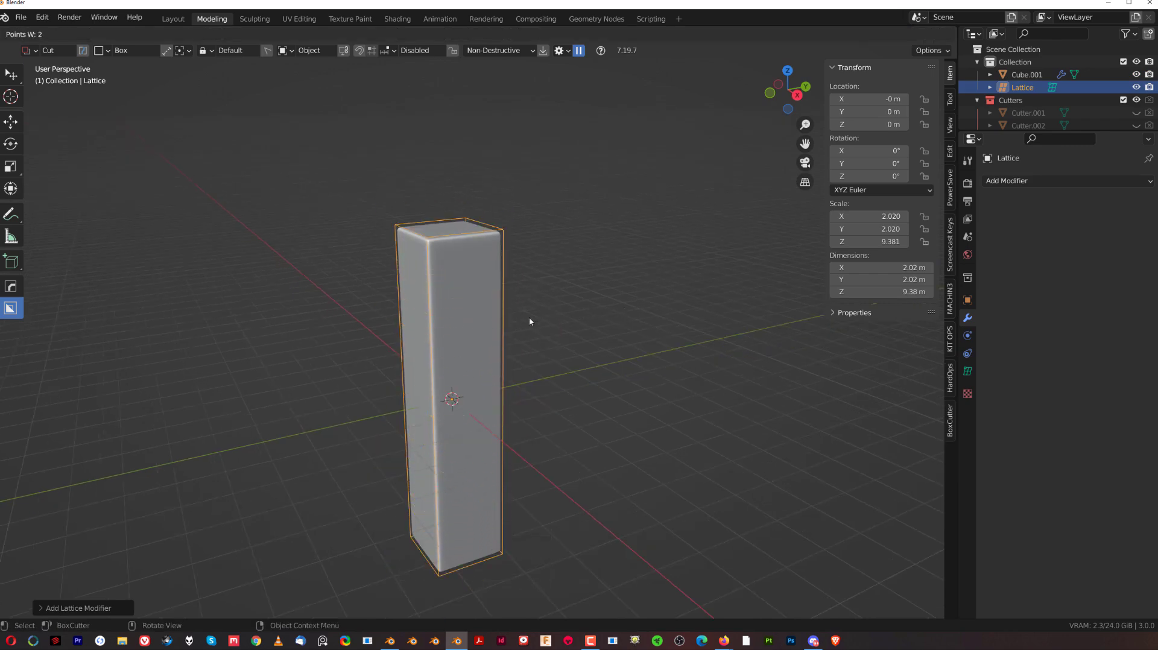
click(571, 312)
- In right orthographic view, move the lattice's two middle rows of points along Y to a median of about 1.11 m, and leave Edit Mode
key(KP_3)
key(KP_5)
key(Tab)
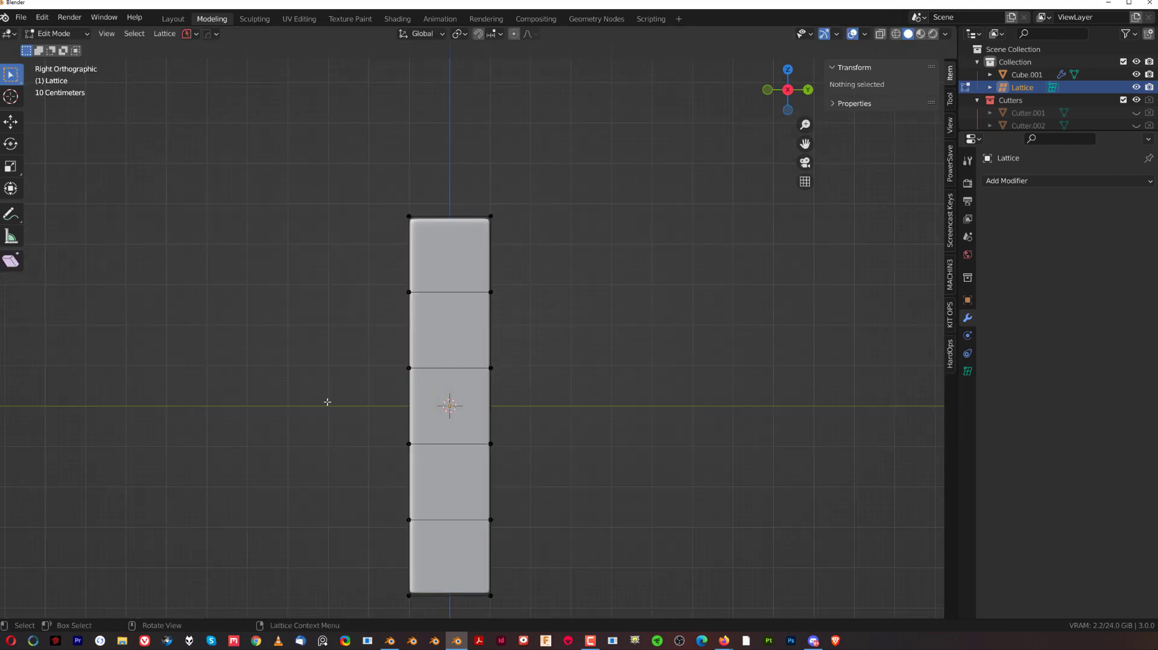
drag(350, 338, 614, 471)
key(g)
key(y)
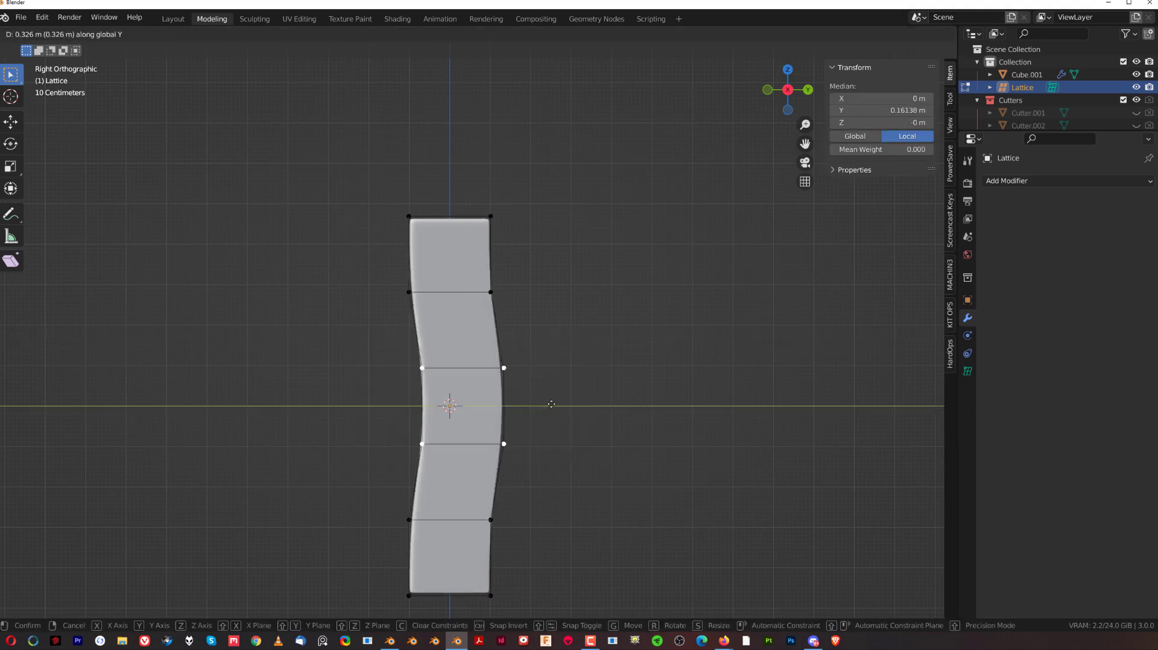
click(617, 412)
middle_drag(617, 412, 638, 365)
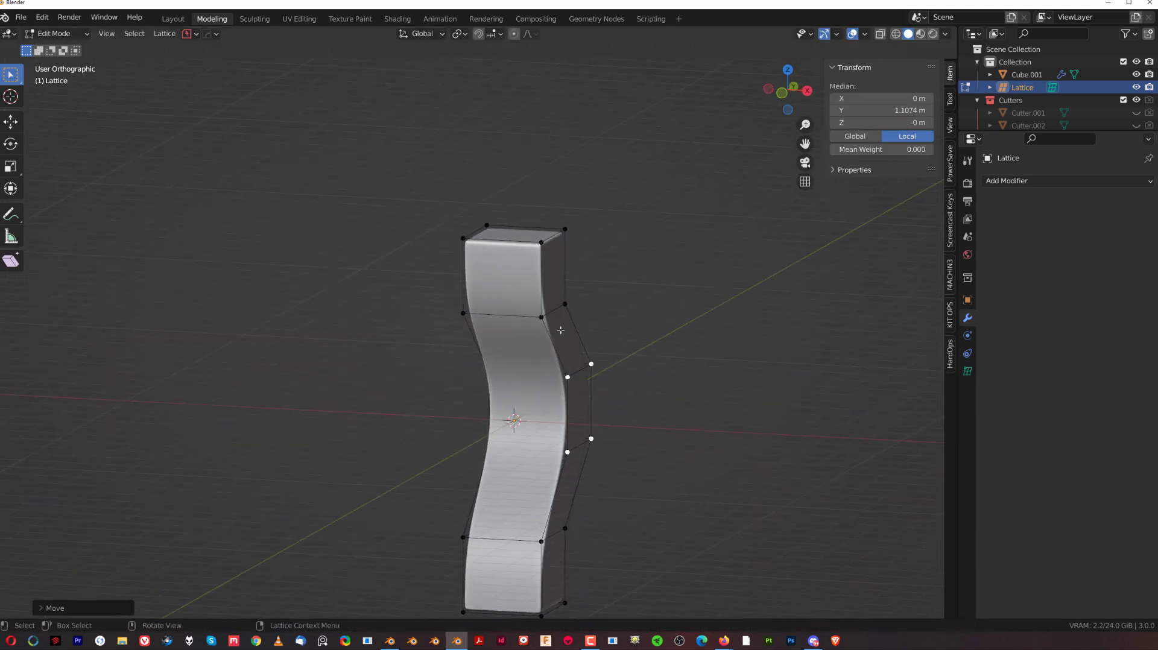
key(Tab)
- Raise the lattice's X resolution to 5 points with HardOps and enter Edit Mode on the lattice
key(q)
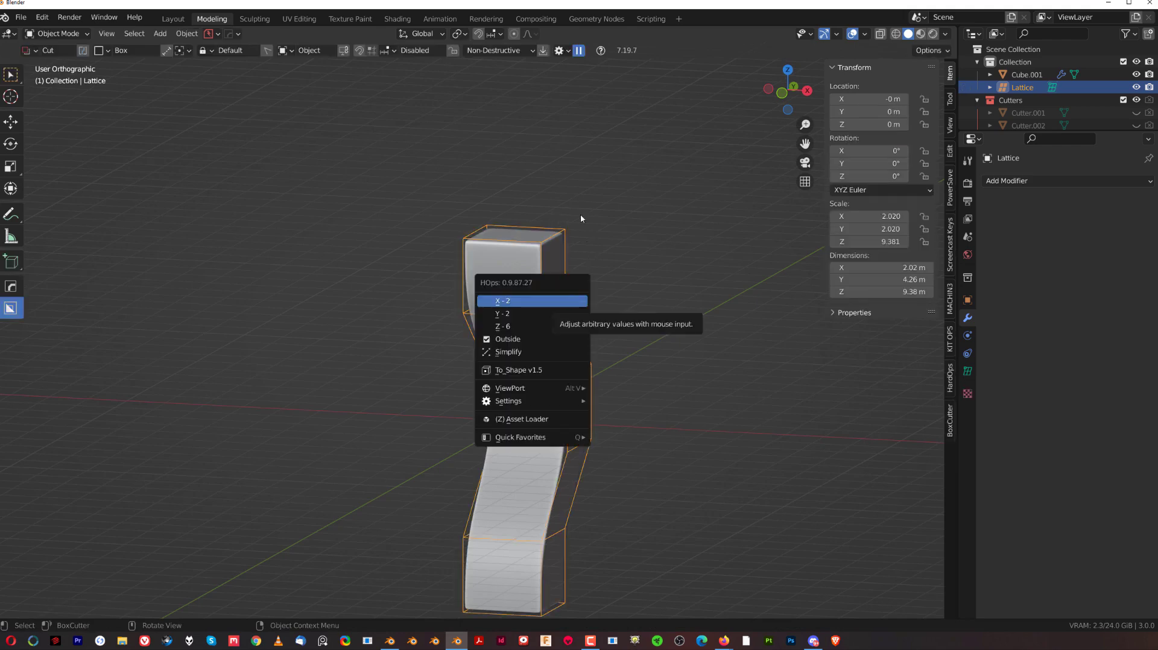
key(q)
key(q)
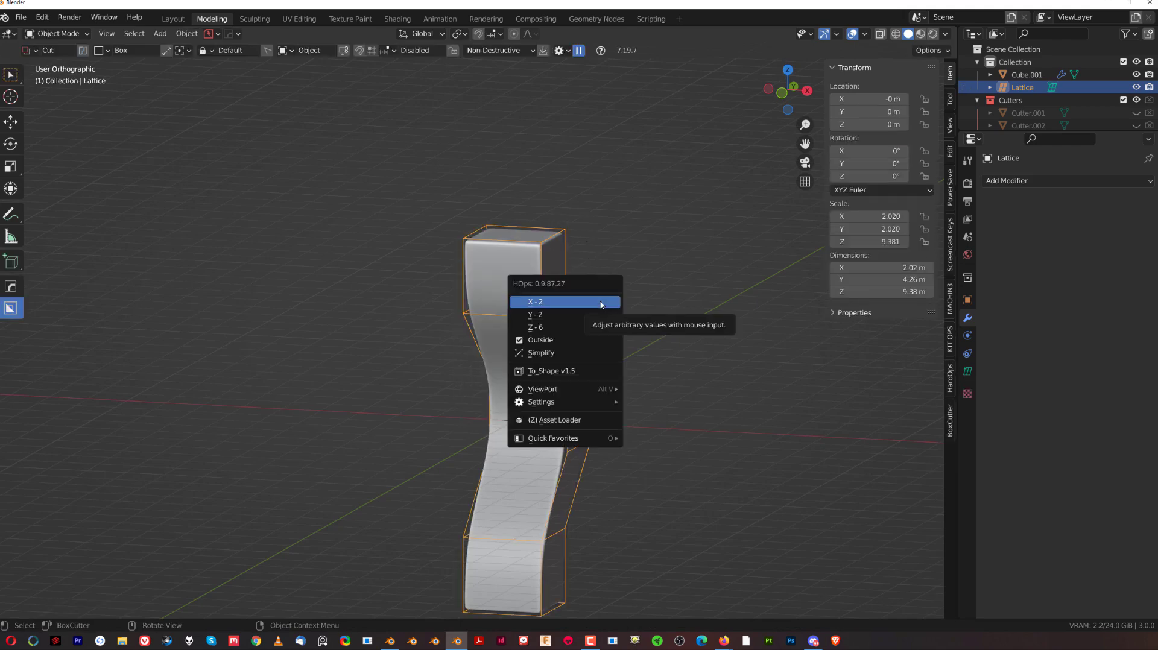
click(601, 305)
click(629, 307)
key(Tab)
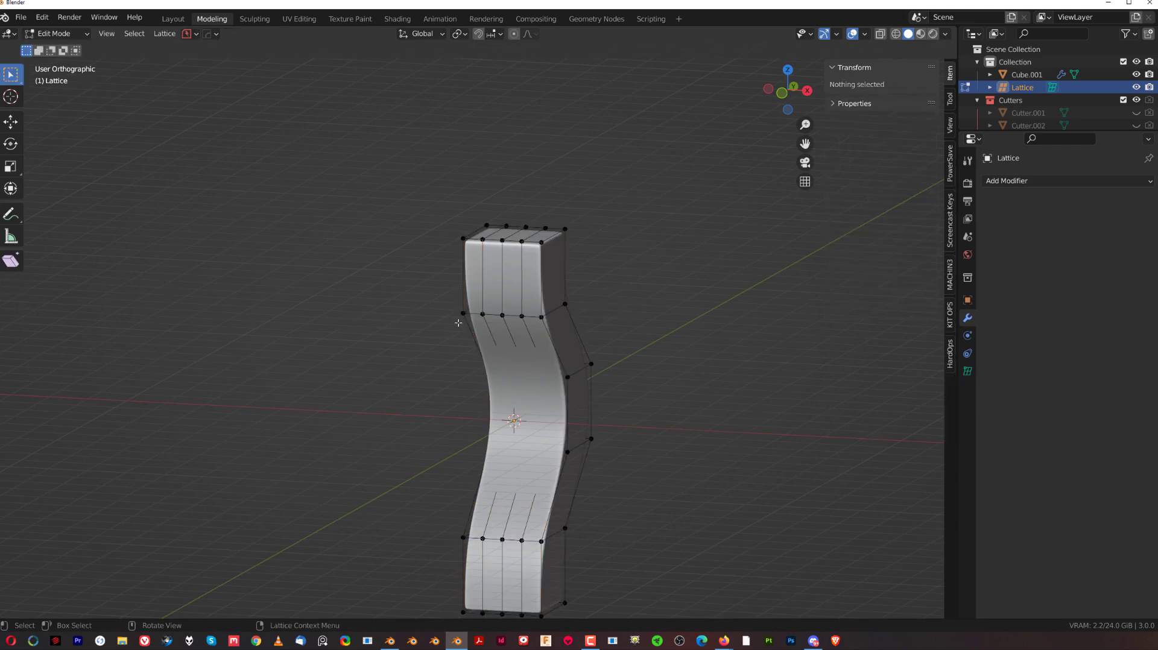
- Scale the lattice's second row of points from the top along X to about 6.09 m wide, and leave Edit Mode
drag(405, 299, 633, 338)
key(s)
key(x)
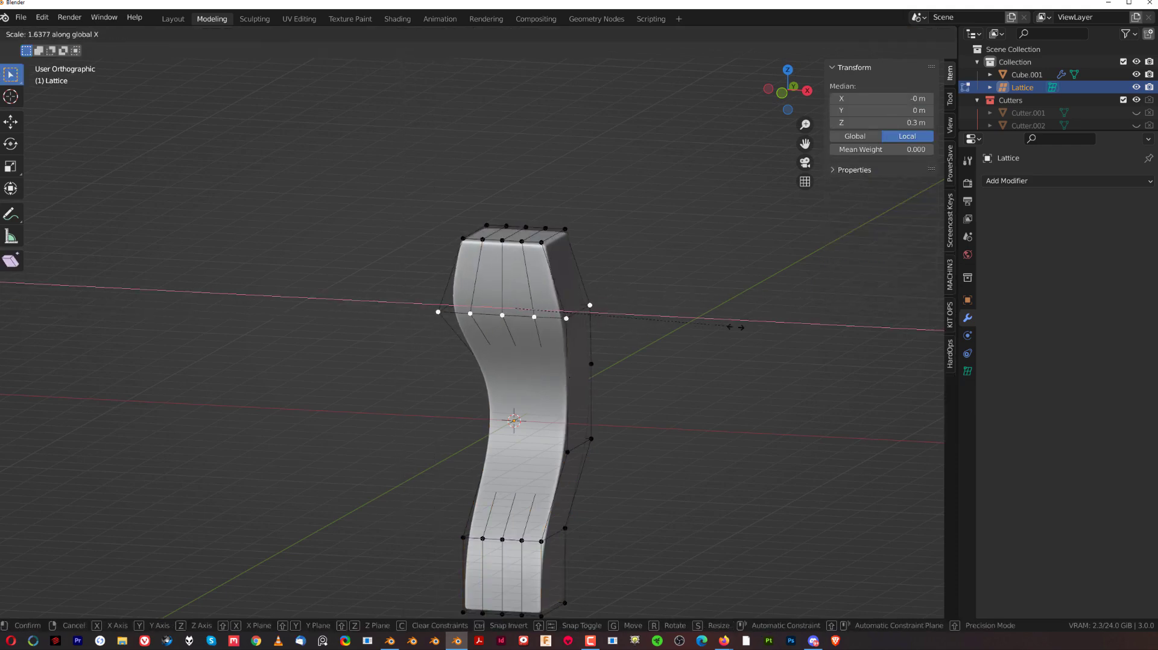
click(912, 396)
key(Tab)
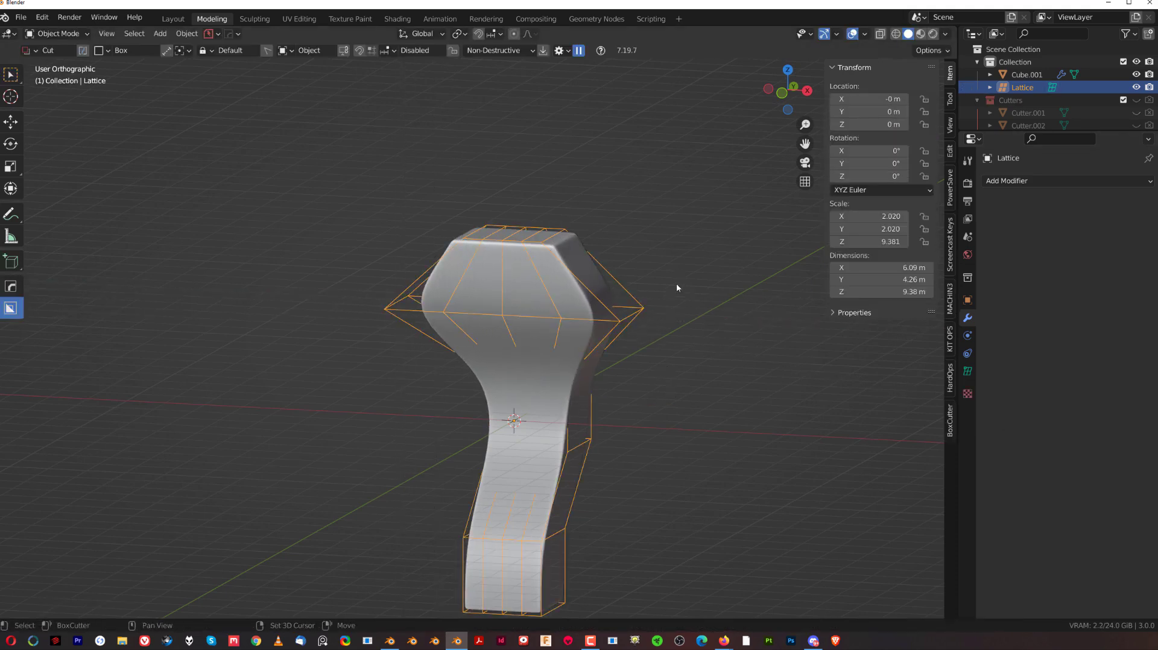
- Hide the lattice and inspect the deformed column and its edge highlights from several angles
key(h)
scroll(660, 323, down, 3)
middle_drag(660, 323, 639, 352)
scroll(639, 352, up, 3)
middle_drag(532, 382, 410, 338)
scroll(516, 388, down, 2)
mouse_move(550, 288)
middle_down()
mouse_move(457, 232)
mouse_move(400, 258)
mouse_move(658, 249)
mouse_move(582, 246)
mouse_move(655, 305)
mouse_move(579, 259)
mouse_move(544, 278)
mouse_move(568, 284)
middle_up()
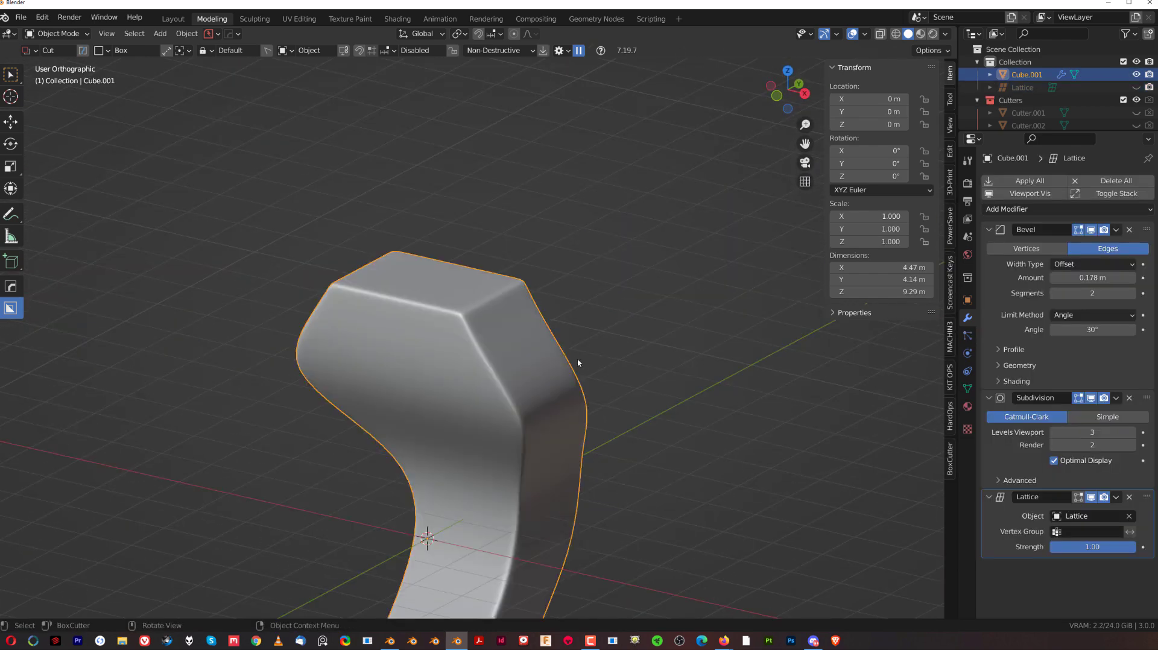
scroll(515, 404, down, 4)
middle_drag(578, 362, 579, 309)
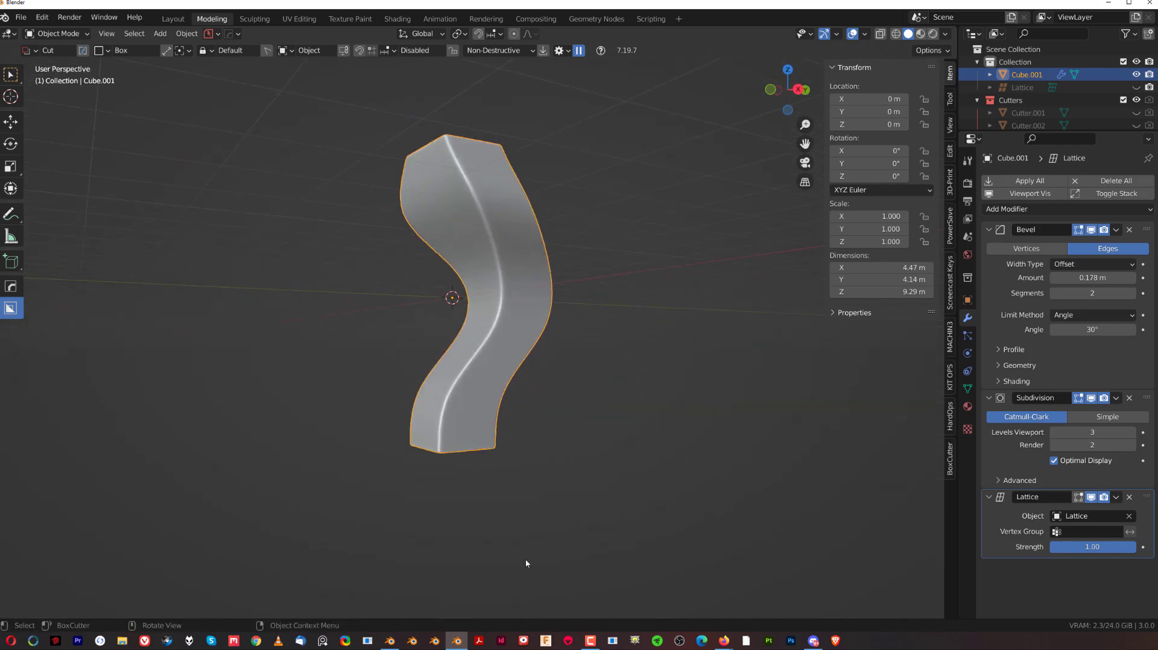
- Switch to the Blender 2.91.2 window and add a cube mesh at the origin
click(388, 641)
middle_drag(533, 379, 660, 382)
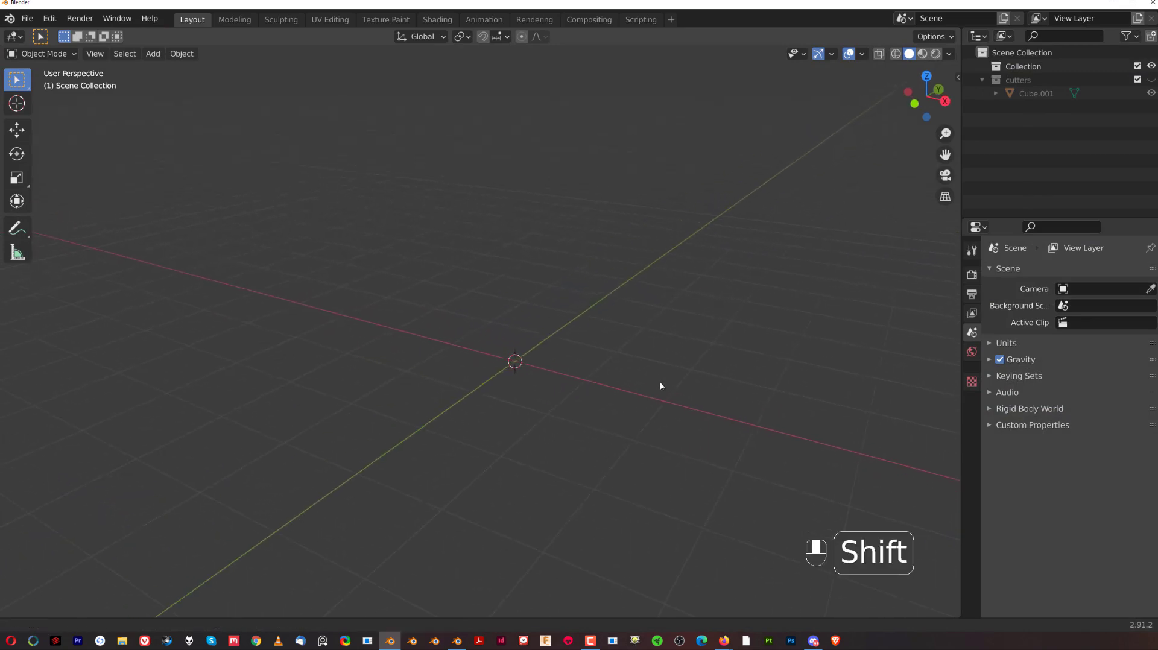
key(shift+a)
mouse_move(572, 358)
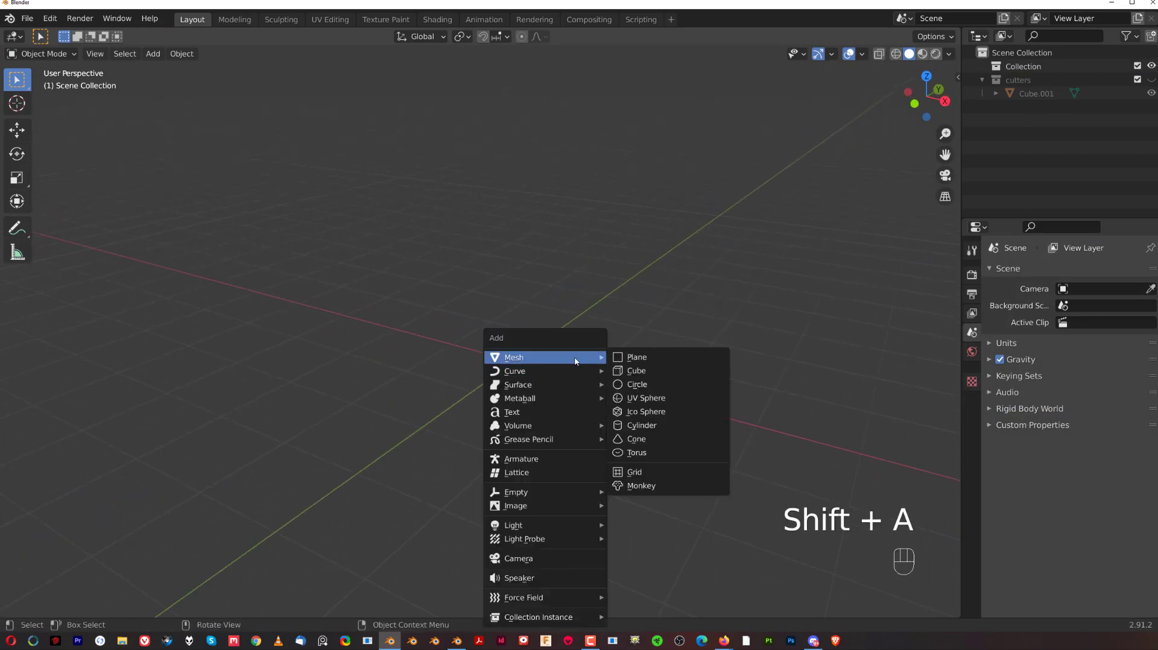
click(620, 370)
middle_drag(594, 369, 542, 371)
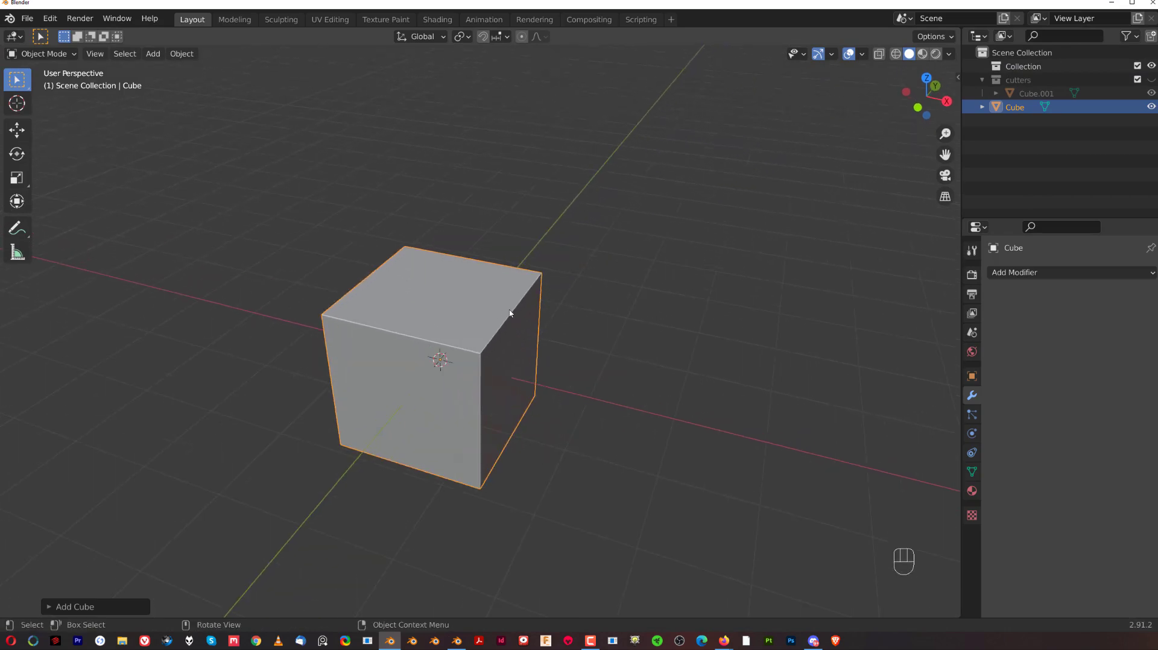
- Duplicate the cube, scale the copy down slightly, and move it along X so it overlaps the original's upper corner
key(shift+d)
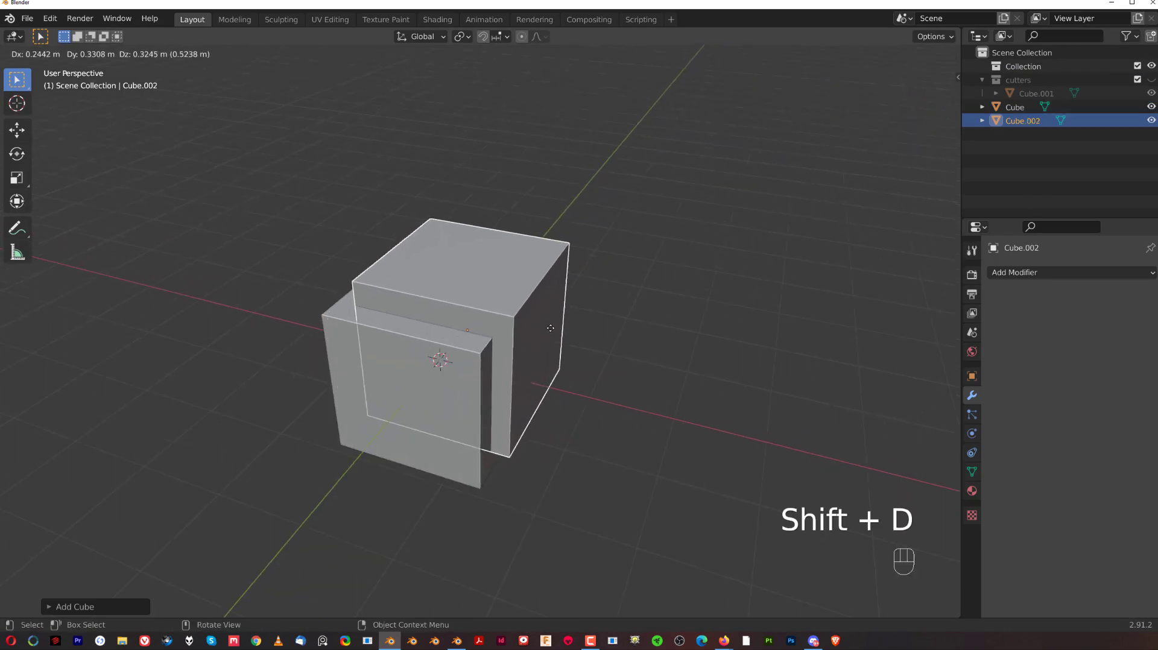
click(560, 308)
key(s)
click(544, 310)
key(g)
key(x)
click(563, 317)
- Subtract the smaller duplicate from the original cube with a Bool Tool difference
shift+click(468, 351)
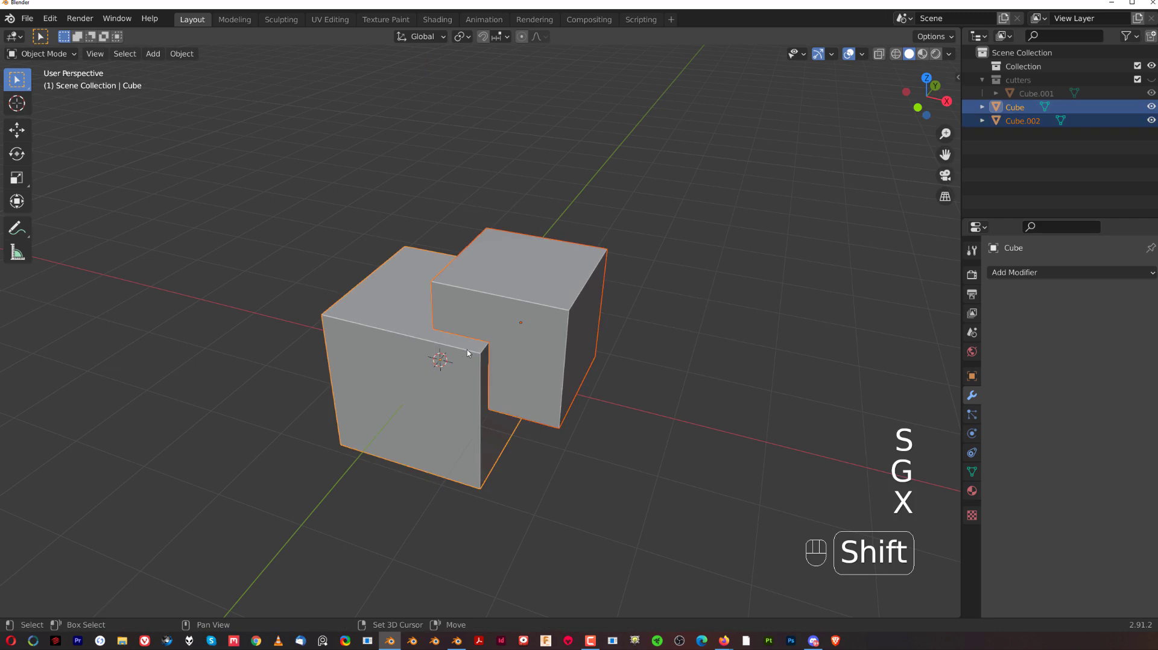
key(ctrl+KP_Subtract)
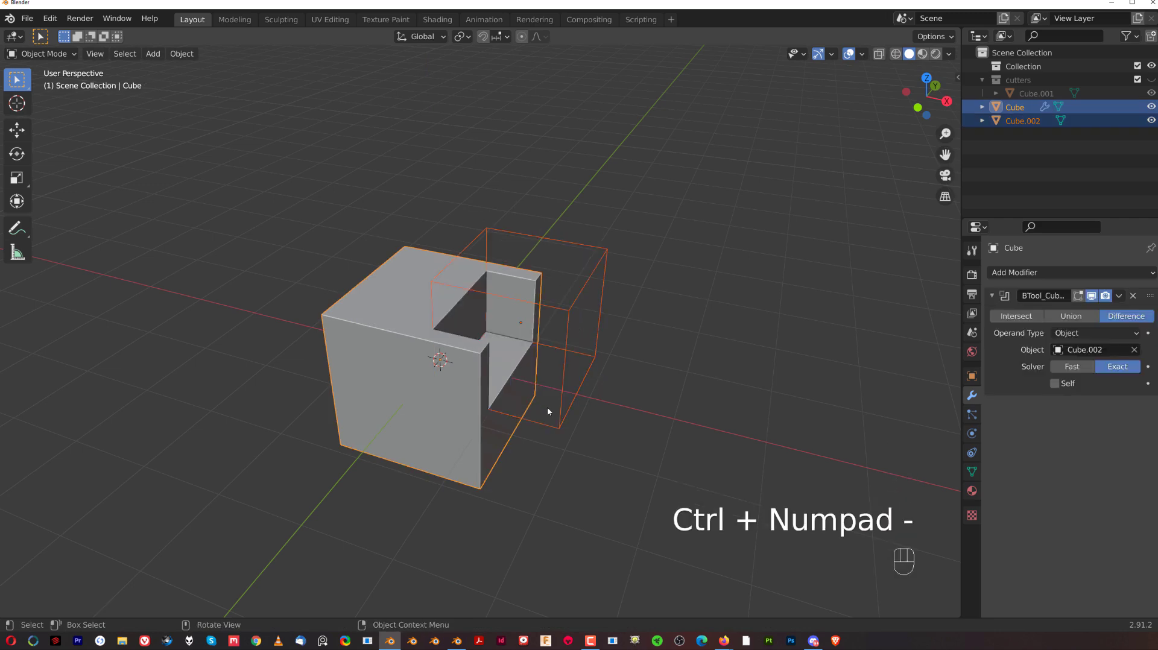
click(486, 334)
middle_drag(486, 334, 571, 318)
- Add a Mirror modifier to the wireframe cutter cube
click(580, 338)
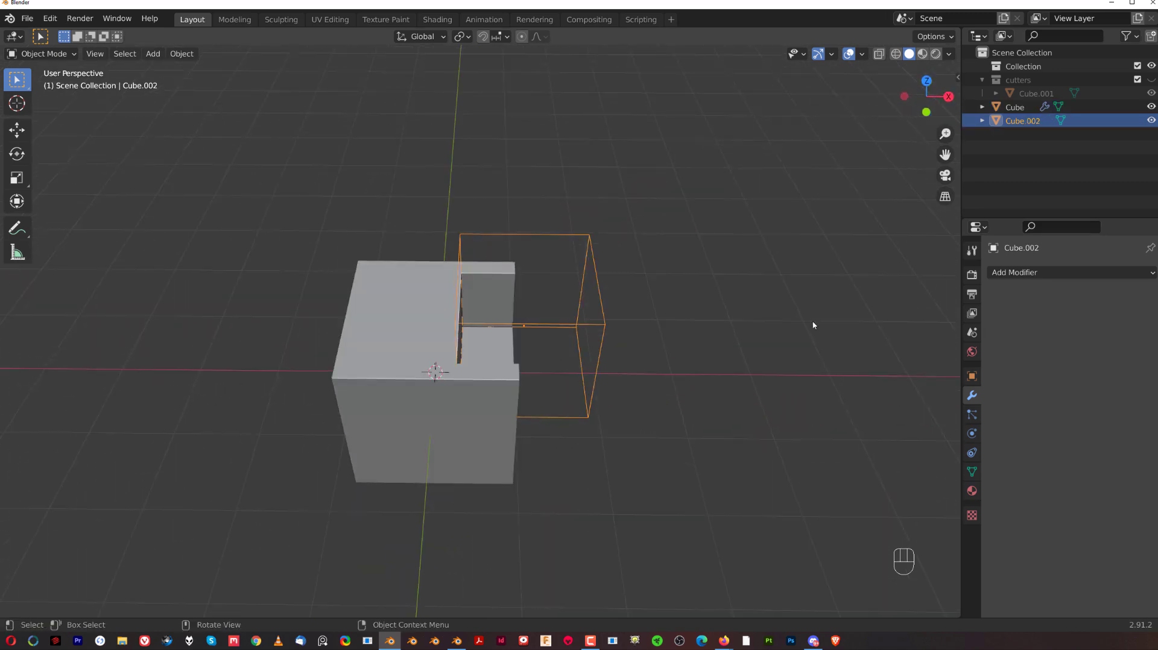
click(1052, 273)
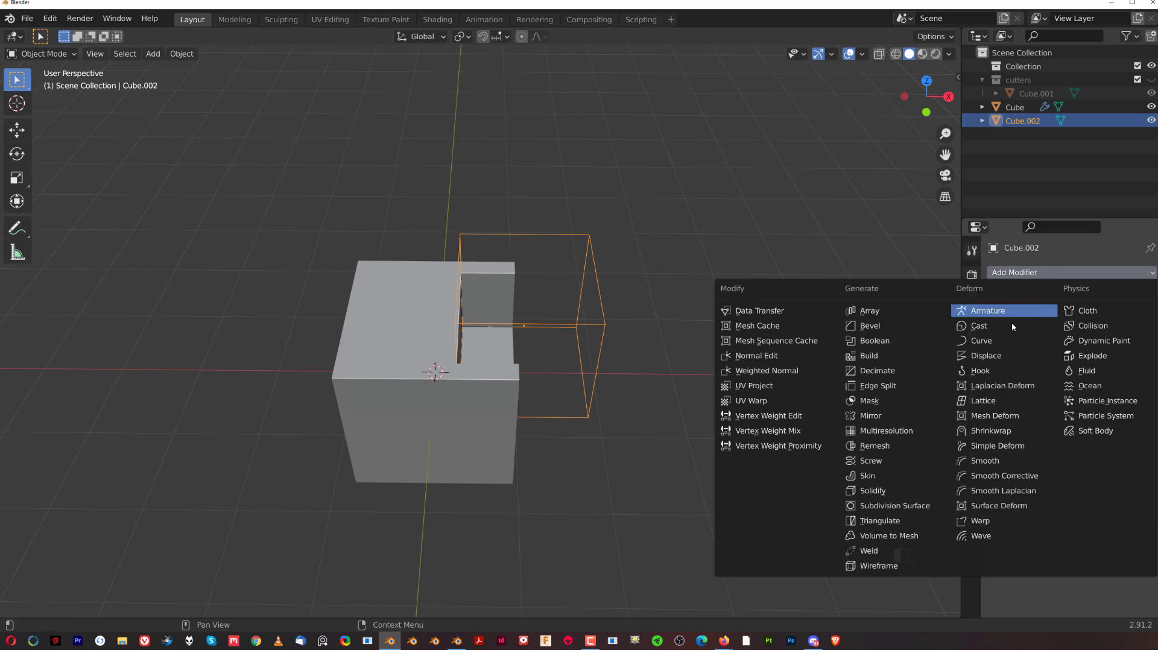
click(886, 415)
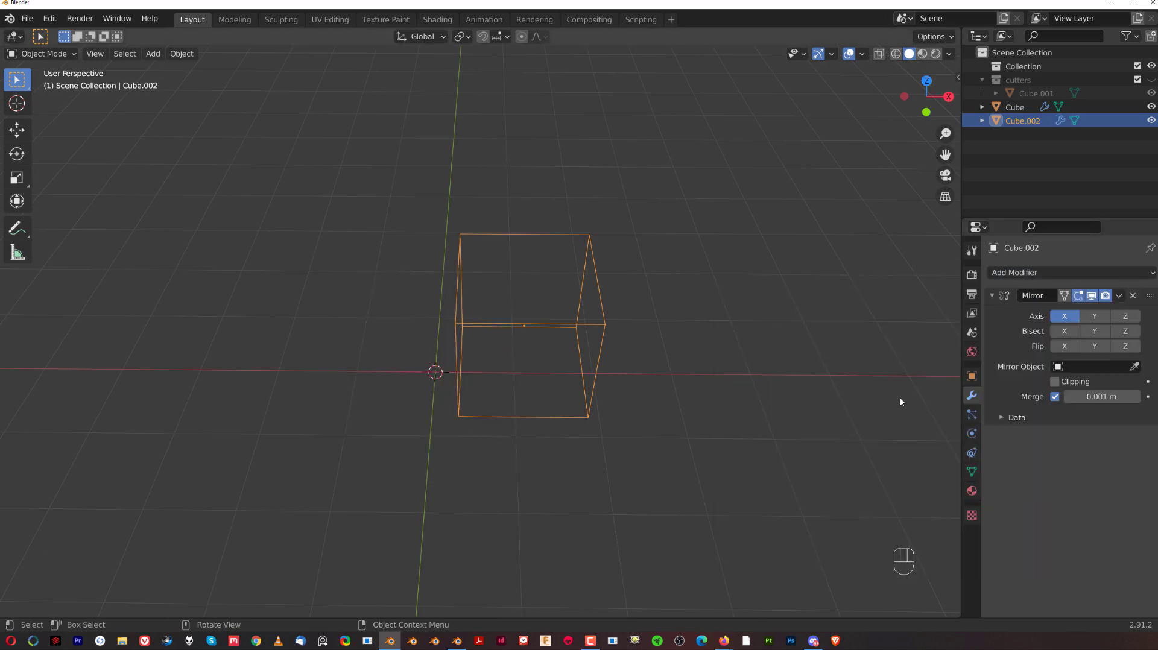
middle_drag(590, 346, 633, 336)
middle_drag(406, 384, 519, 338)
- Enable X bisect and use the original cube as the cutter's mirror object, and move the cutter to test both notches
click(1064, 331)
middle_drag(742, 365, 694, 375)
click(1134, 366)
click(448, 310)
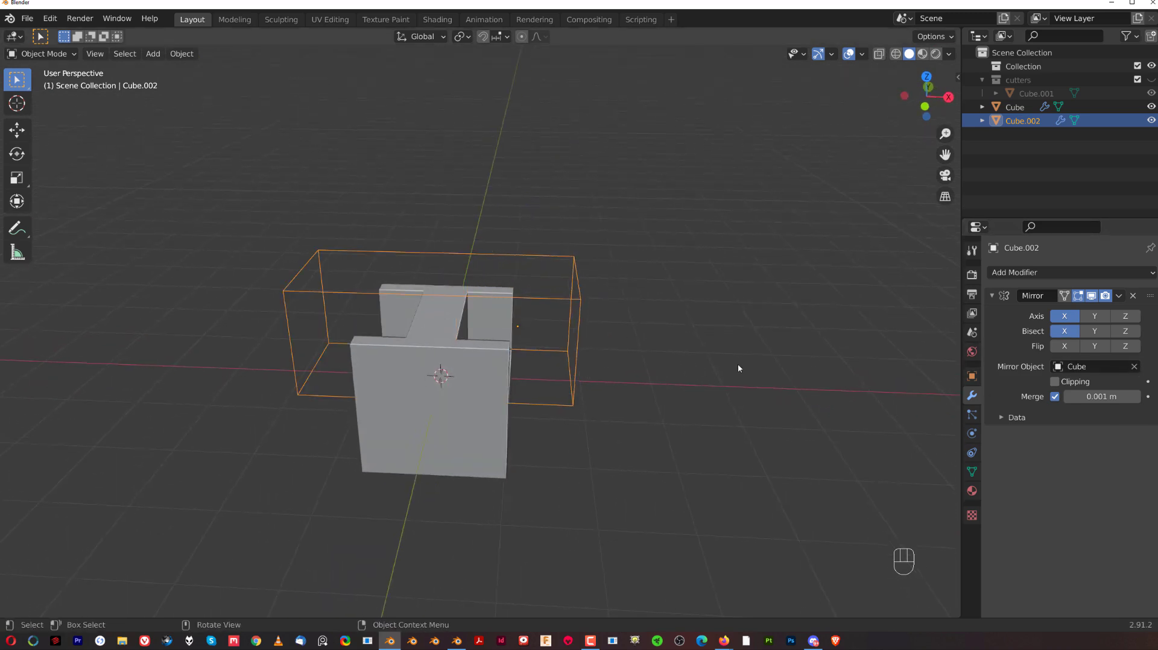
key(g)
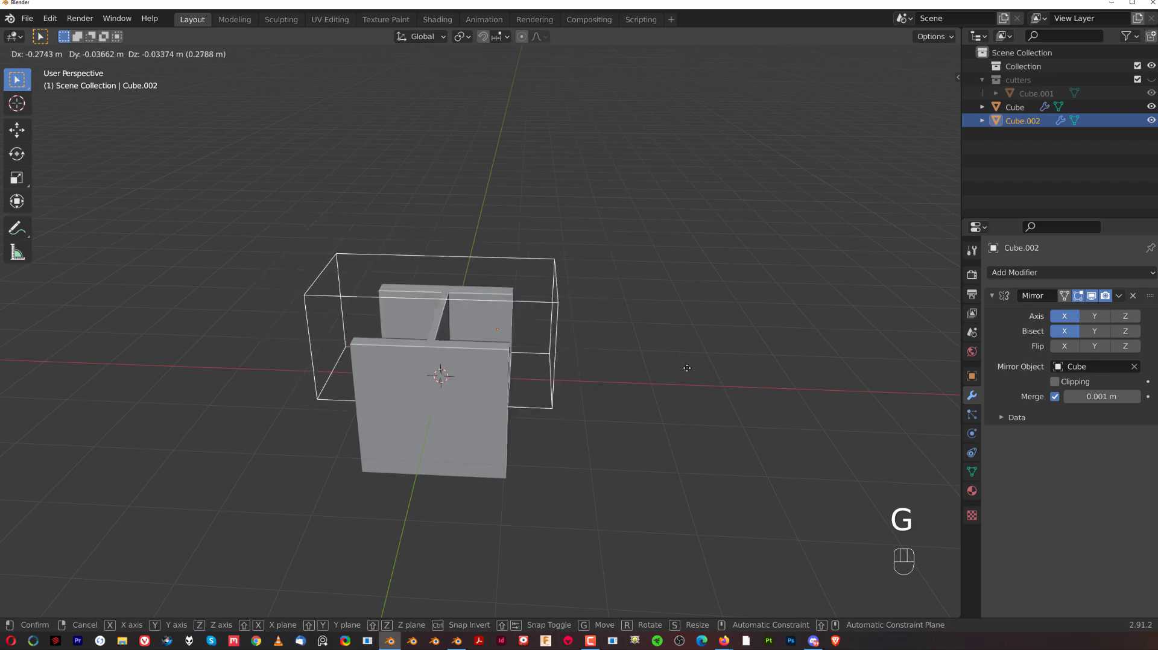
click(476, 398)
- Compare the notched cube using Hops_Mirror in the Blender 3.0 window with the mirrored-cutter cube in the 2.91.2 window
middle_drag(475, 398, 648, 359)
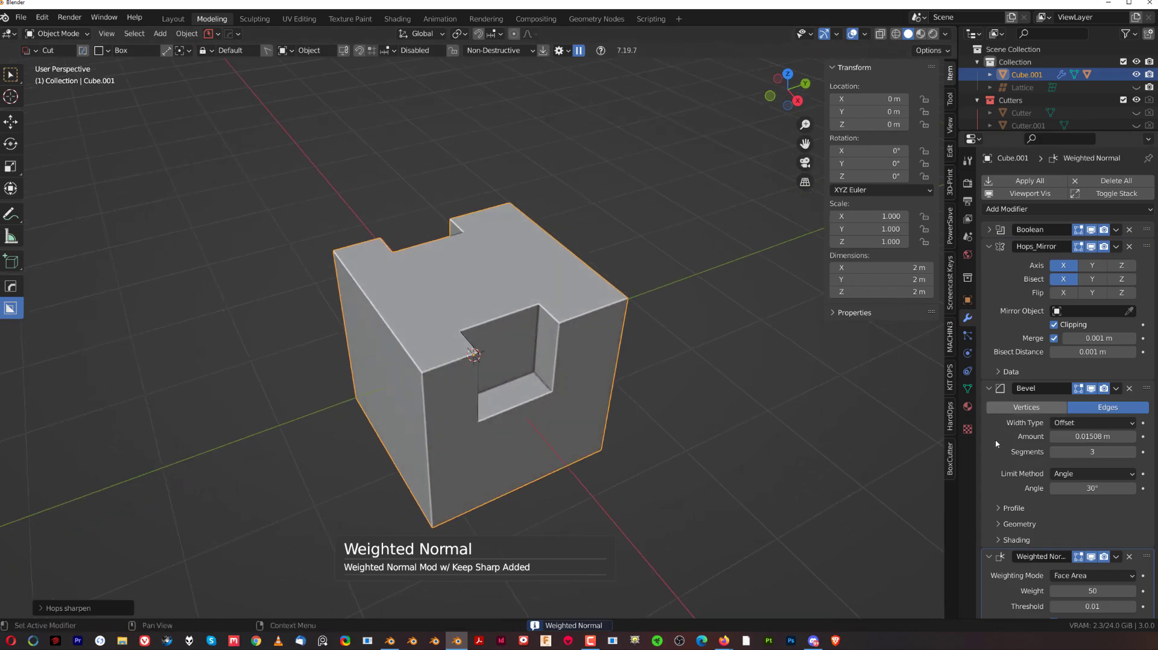
scroll(661, 389, up, 3)
mouse_move(661, 390)
middle_down()
mouse_move(646, 388)
mouse_move(683, 395)
middle_up()
scroll(678, 398, down, 6)
middle_drag(574, 387, 535, 509)
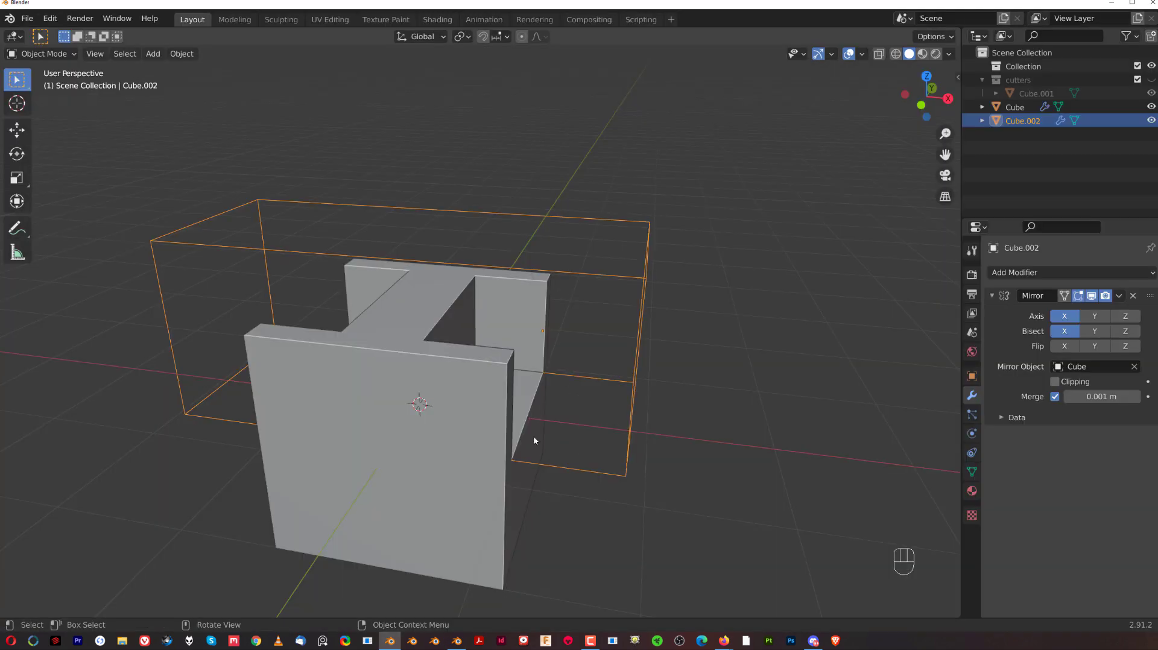
scroll(371, 352, down, 2)
middle_drag(535, 336, 613, 320)
- In Edit Mode, try moving an edge of the cube's applied notch, cancel the move, and return to Object Mode
key(Tab)
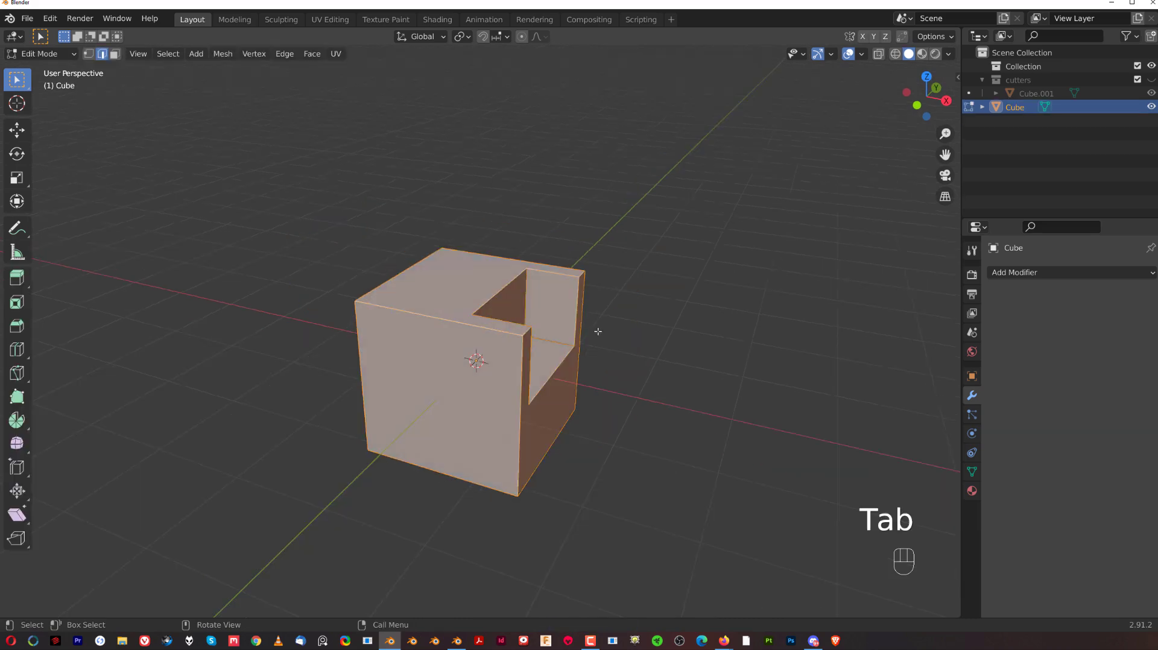
middle_drag(598, 331, 512, 339)
scroll(569, 315, up, 1)
click(583, 283)
key(g)
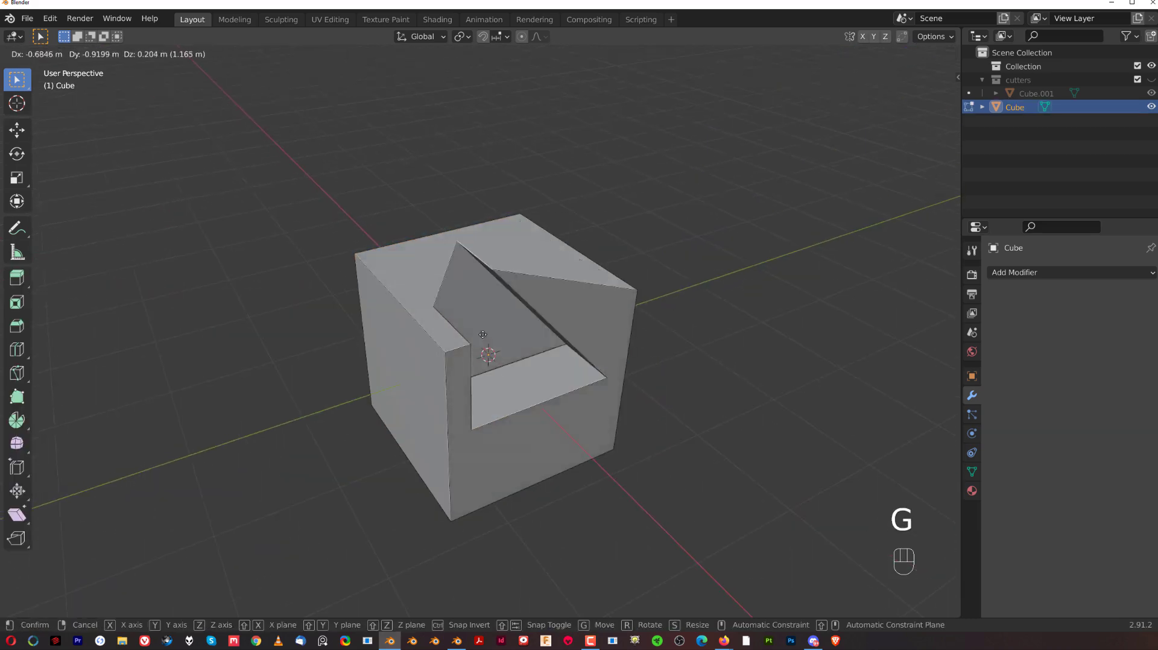
key(Tab)
right_click(623, 263)
mouse_move(584, 344)
middle_down()
mouse_move(638, 345)
mouse_move(580, 322)
mouse_move(553, 347)
mouse_move(598, 362)
middle_up()
key(Tab)
- Add a Mirror modifier on the X axis to the notched cube and enable X bisect
scroll(617, 216, down, 2)
click(1013, 271)
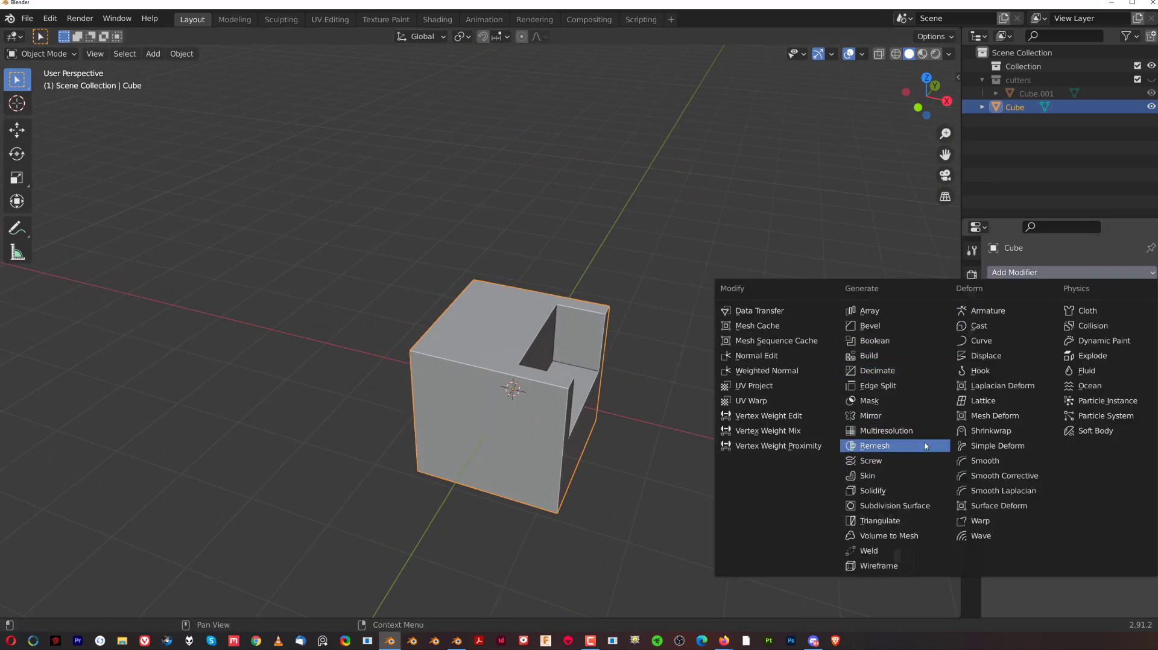
click(920, 416)
click(1065, 331)
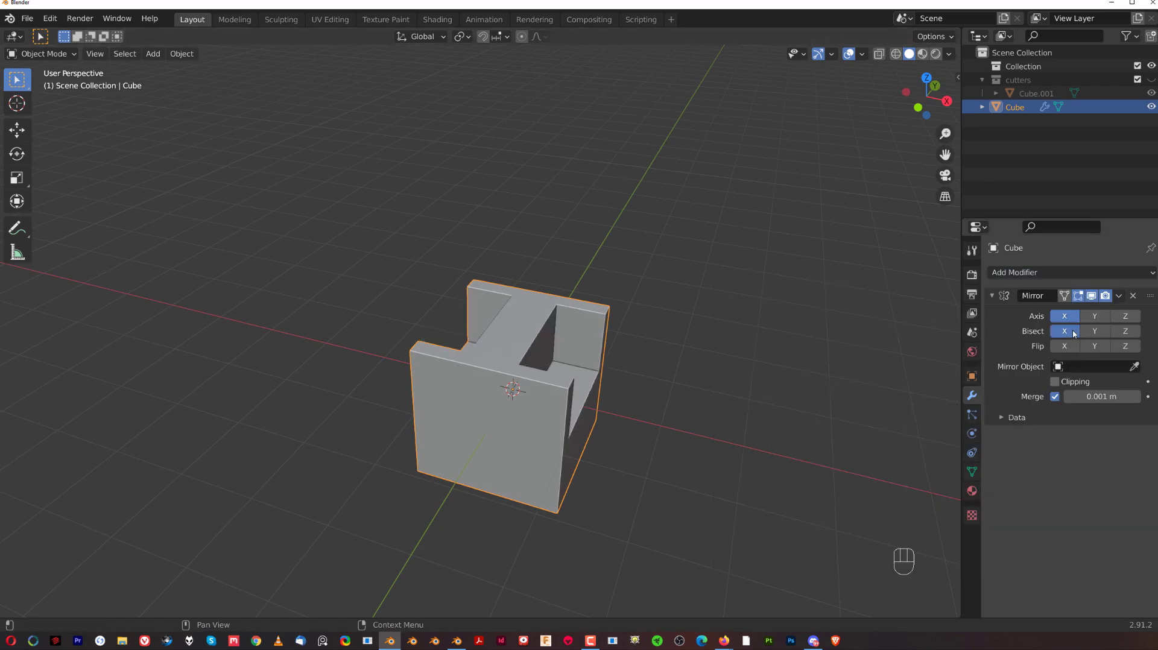
middle_drag(584, 456, 922, 308)
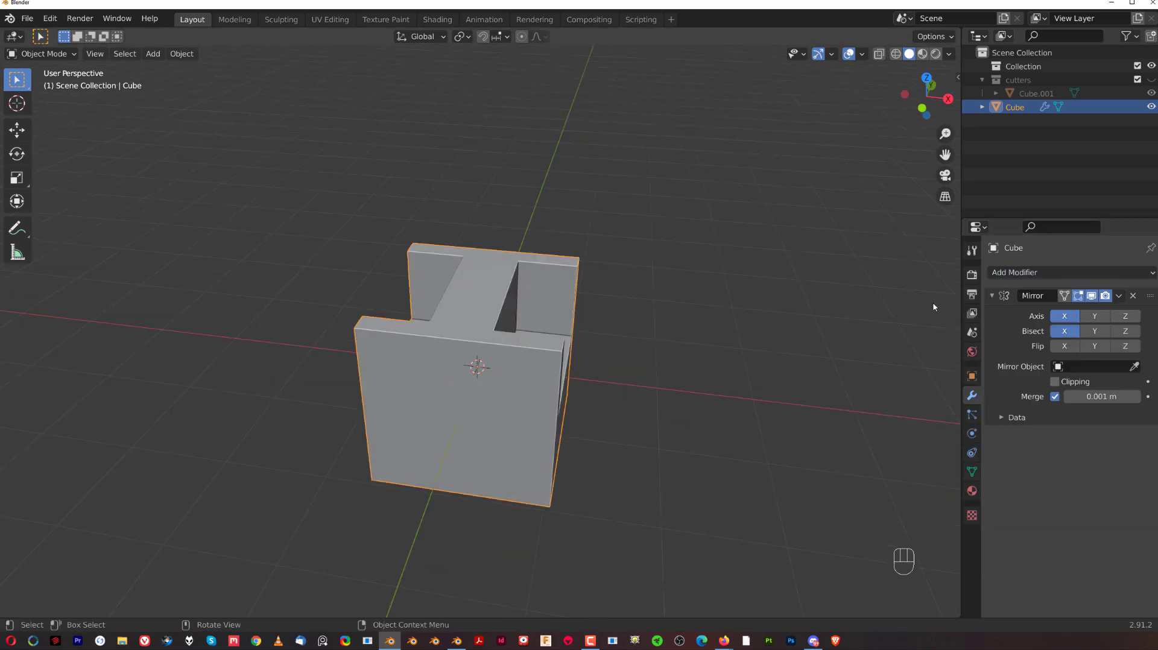
- Compare the cube with and without mirroring by toggling the Mirror's X axis and viewport display off and on
click(1063, 319)
click(1063, 320)
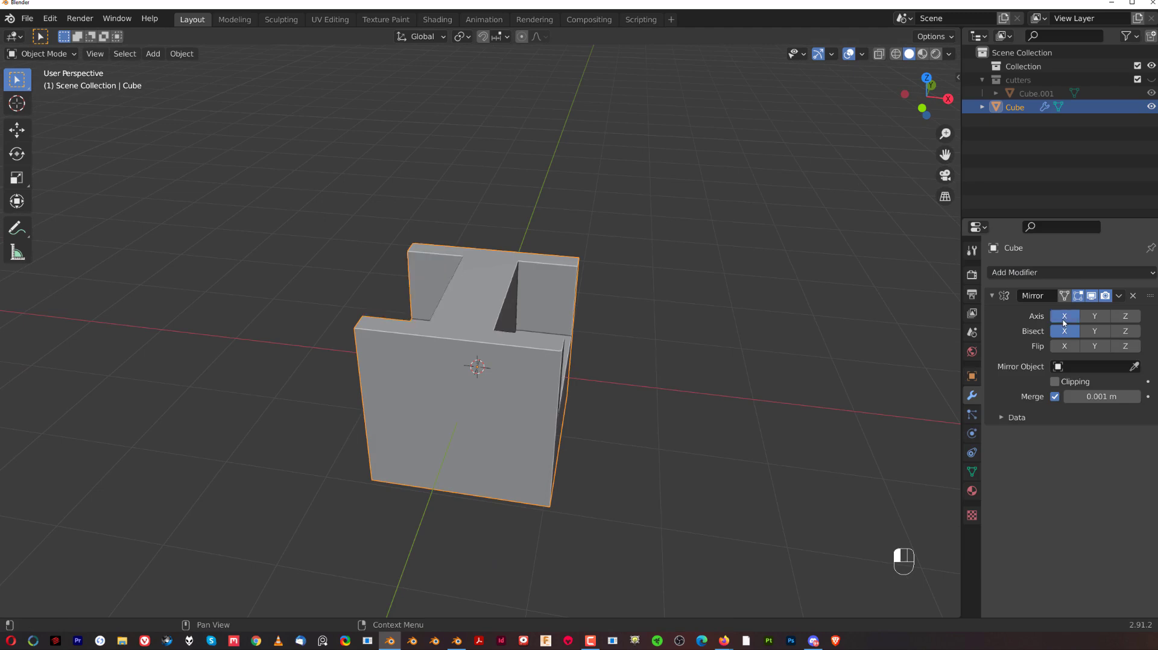
click(1092, 296)
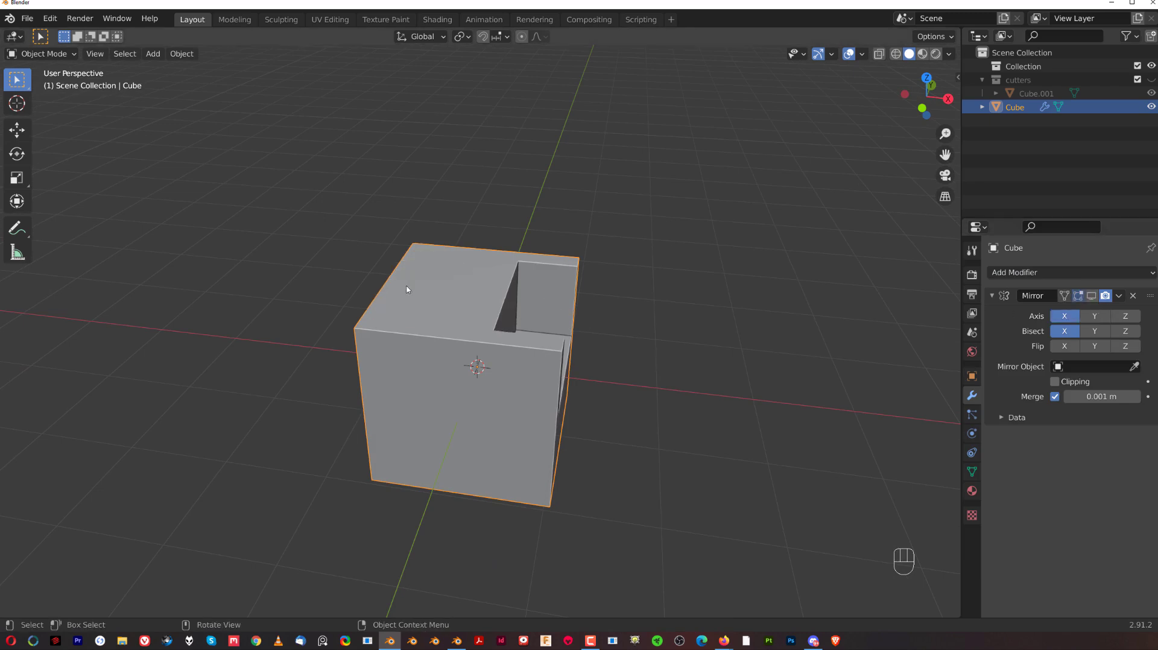
click(1092, 296)
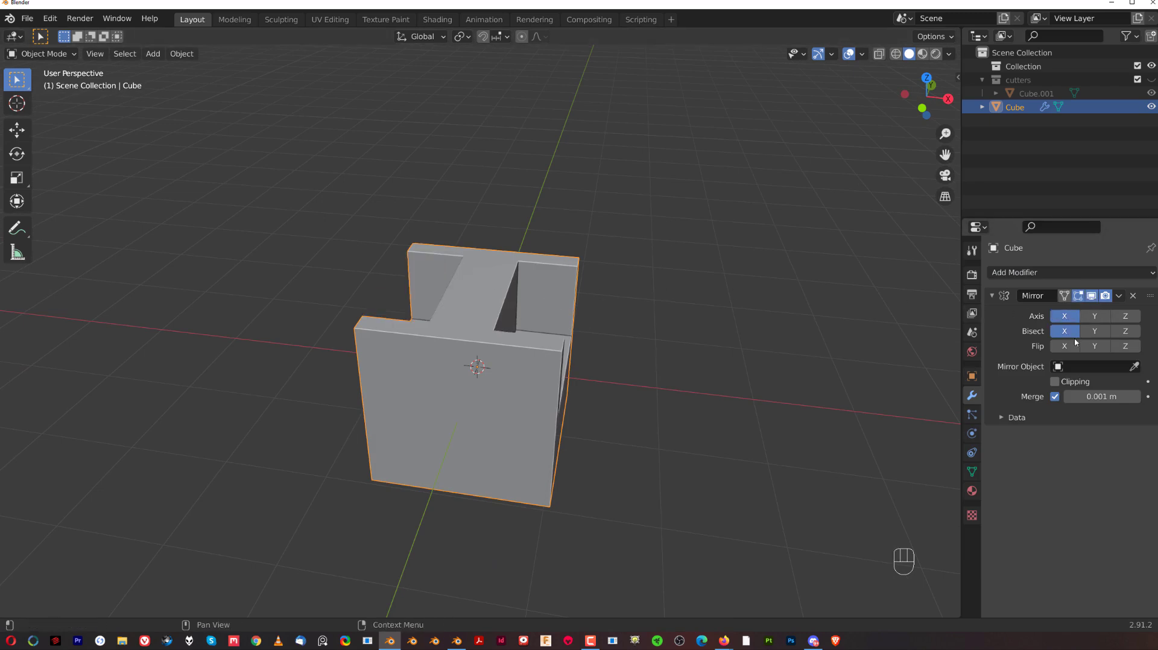
- With the Mirror's X flip enabled, rotate the cube 180° about Z and apply the rotation
click(1064, 347)
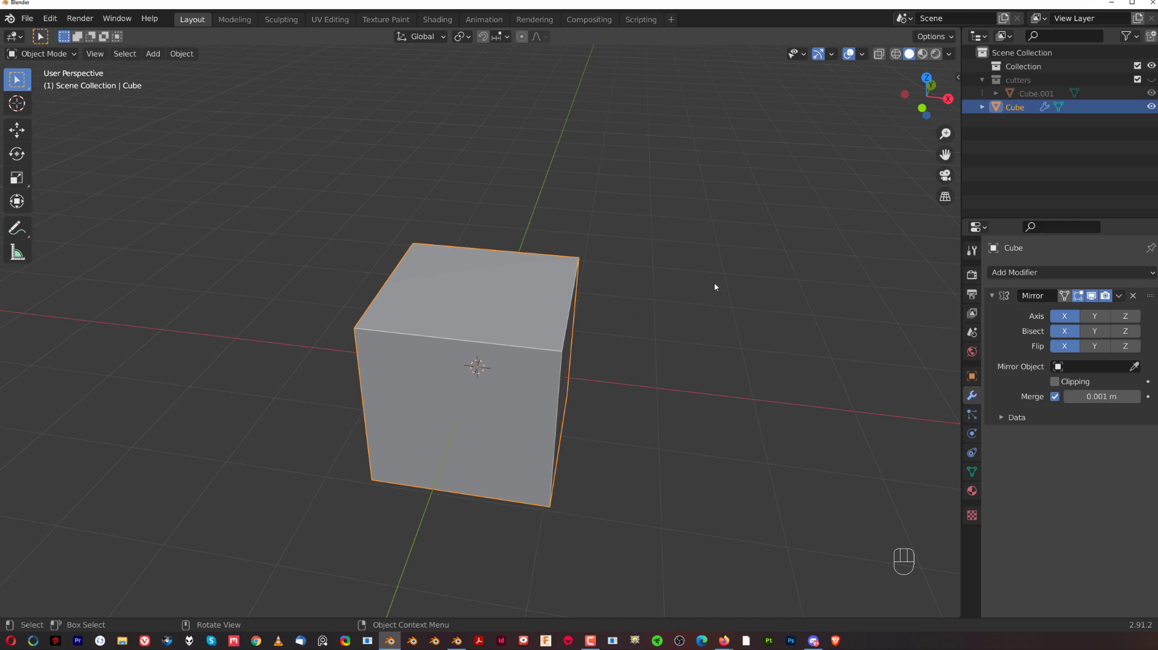
text(rz180)
key(Return)
key(ctrl+a)
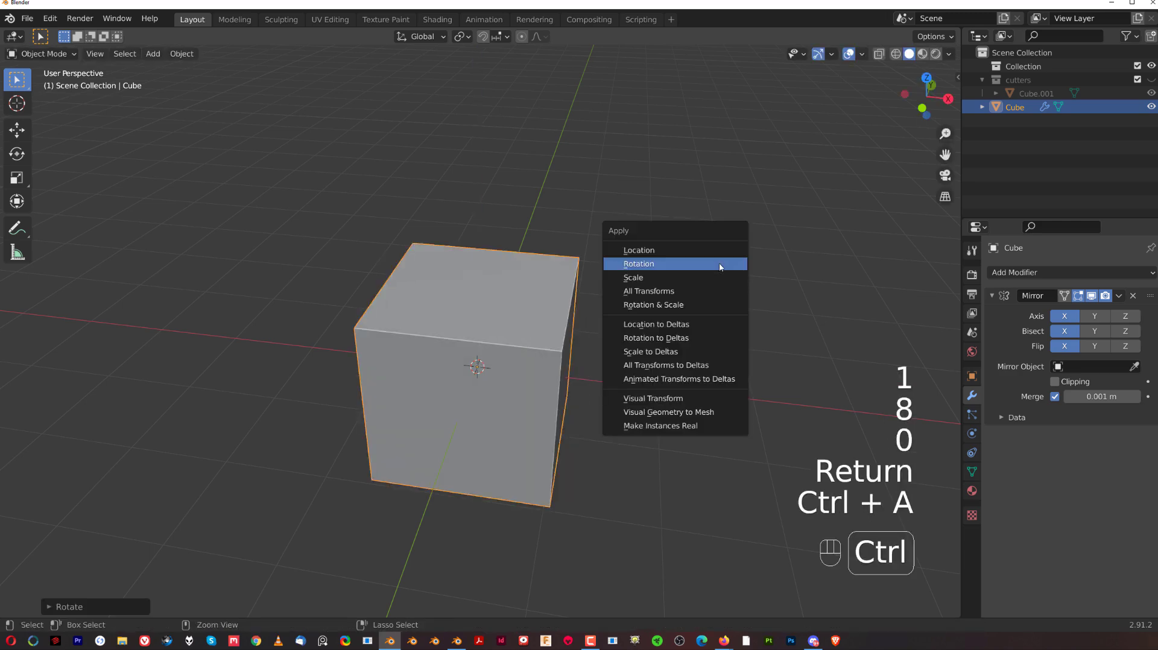
click(719, 264)
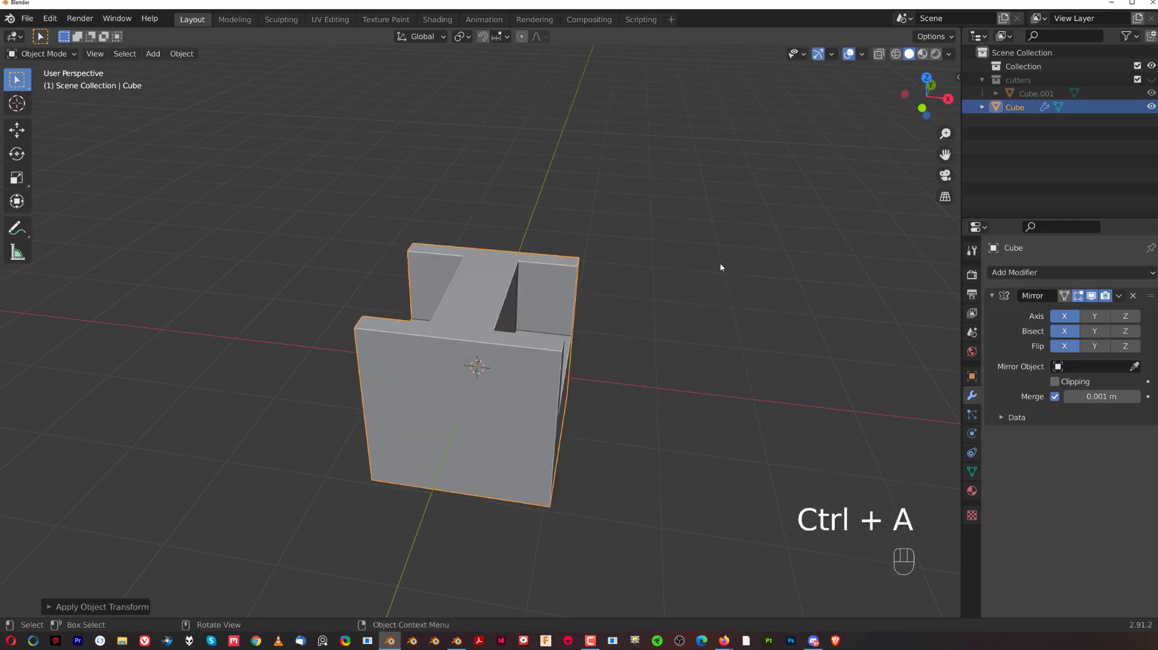
- Examine which half of the rotated cube gets mirrored by toggling the X flip and the Mirror's viewport display
click(1063, 346)
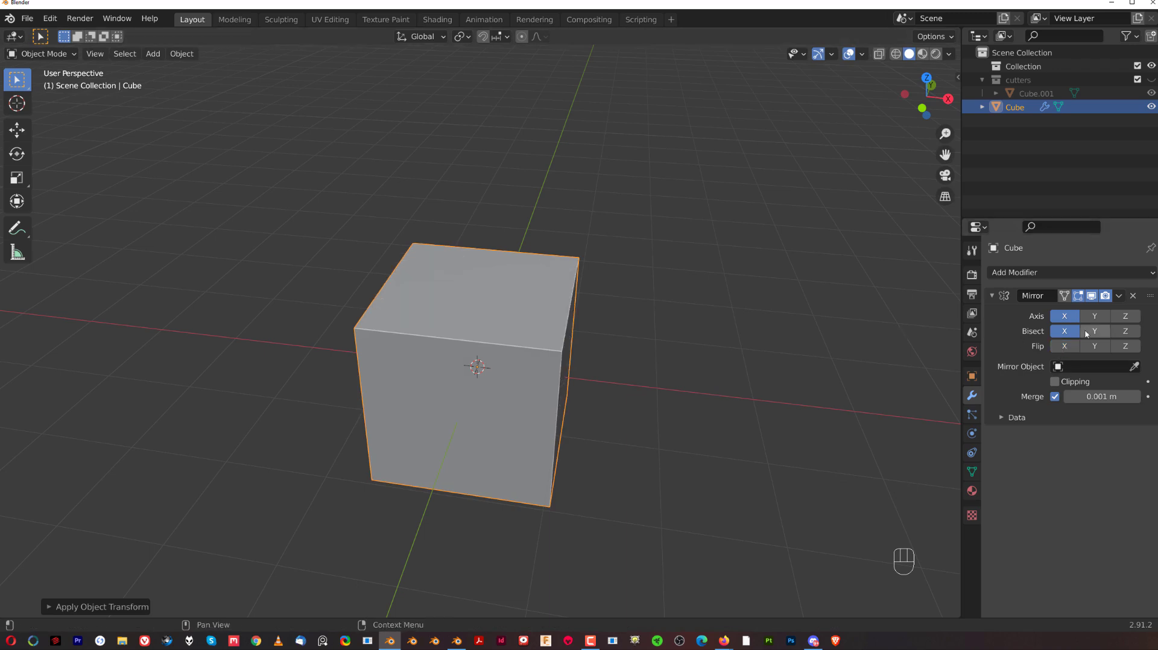
click(1063, 348)
click(1090, 296)
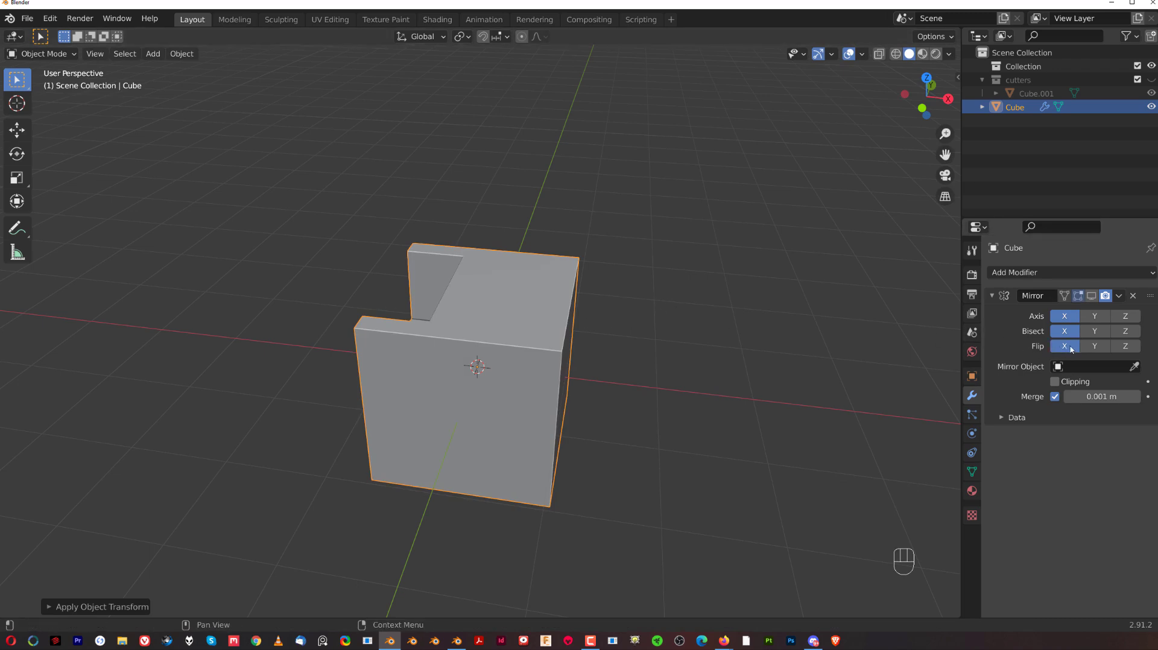
click(1092, 295)
click(1067, 348)
click(1067, 349)
double_click(1068, 348)
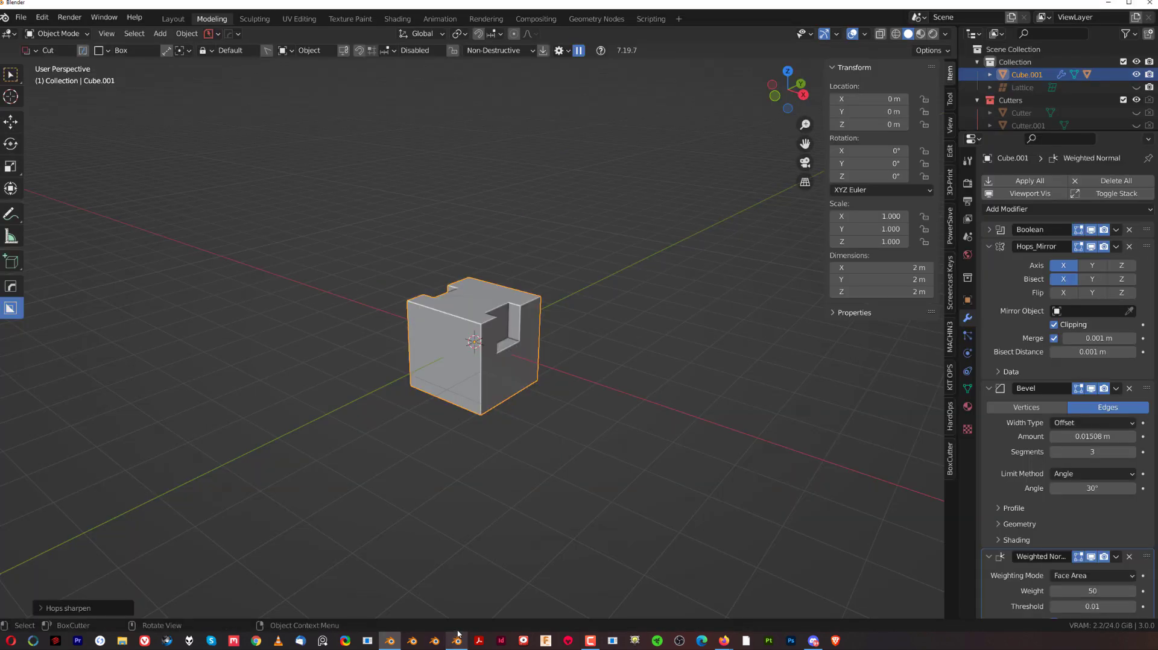
- In the Blender 3.0 window, delete the notched cube that carries the Hops_Mirror and Bevel modifiers
key(Delete)
middle_drag(498, 345, 534, 338)
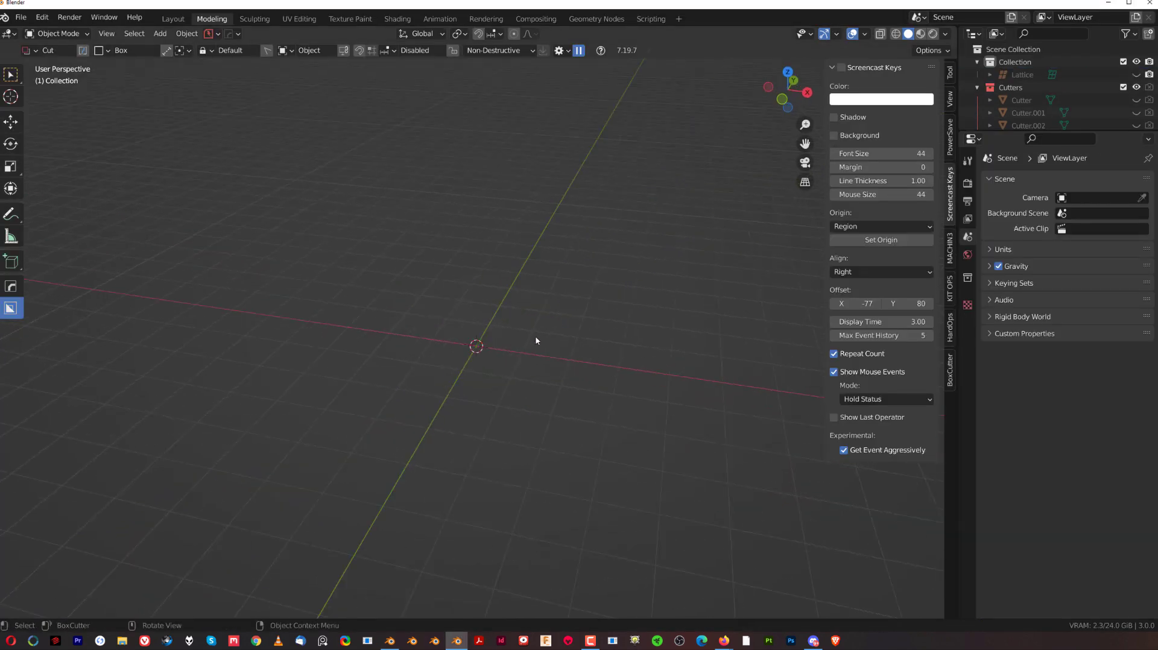
- Add a new cube and cut a box notch through its upper face along one side
key(shift+a)
mouse_move(533, 336)
click(570, 361)
scroll(542, 341, up, 3)
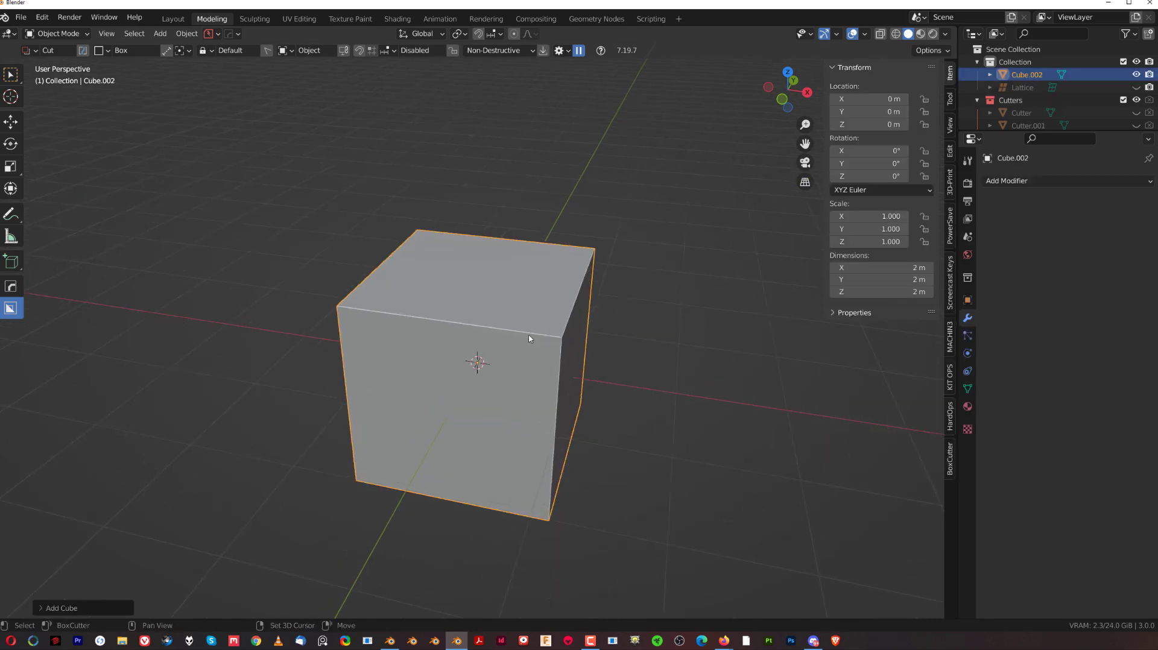
mouse_move(464, 280)
mouse_down()
mouse_move(379, 318)
mouse_move(321, 305)
mouse_up()
click(267, 384)
- Try to mirror the notched cube across the X axis with a Hops_Mirror modifier
key(alt+x)
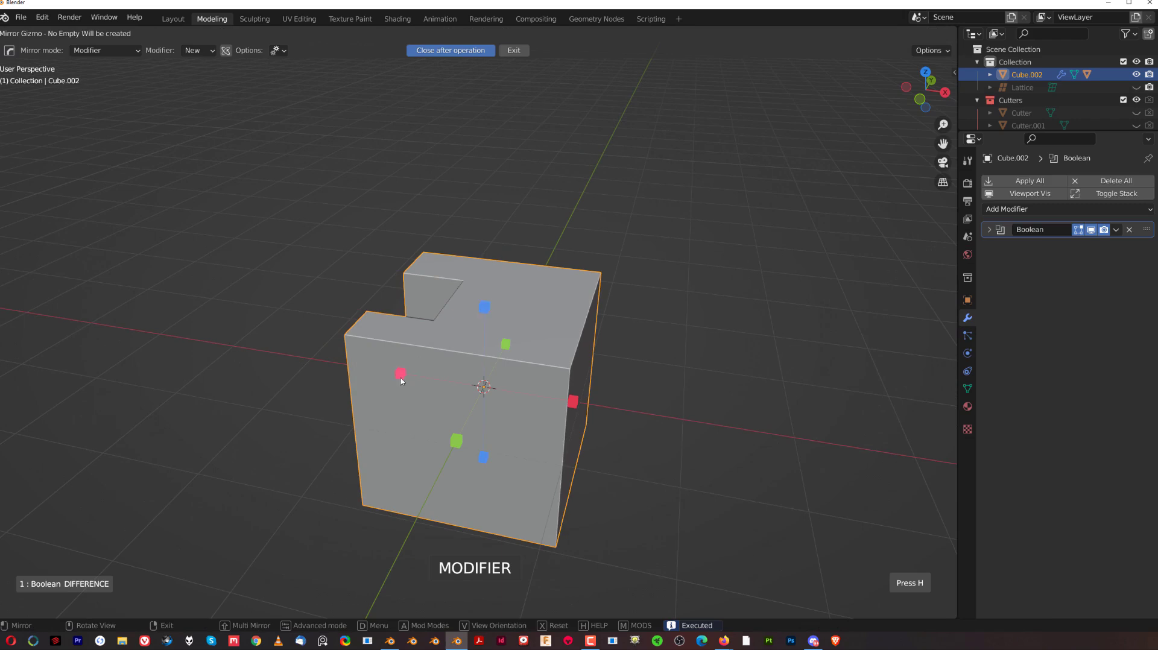
click(402, 374)
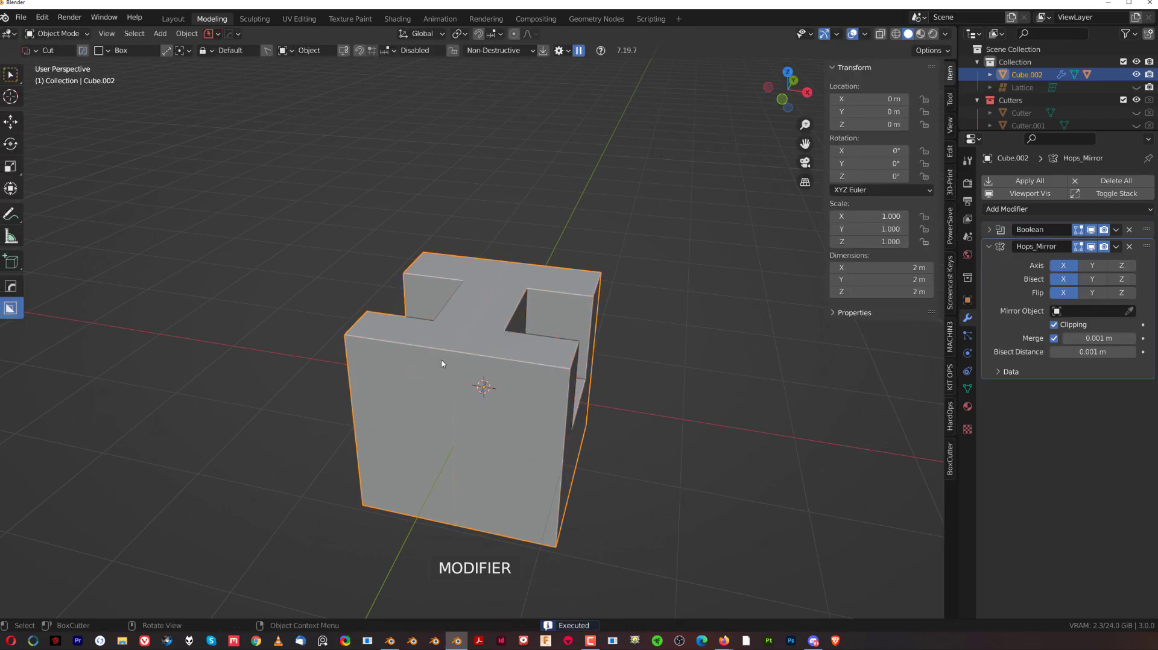
scroll(550, 276, down, 1)
key(ctrl+z)
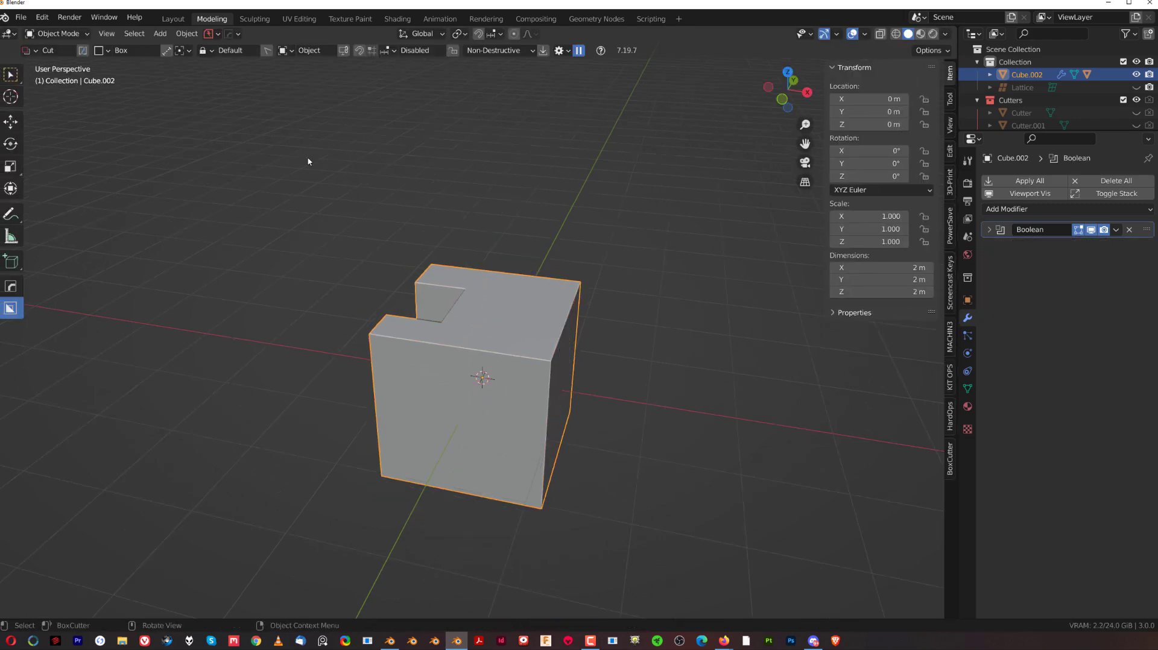
- Sharpen the notched cube with HardOps to apply its Boolean modifier
scroll(512, 292, down, 1)
key(q)
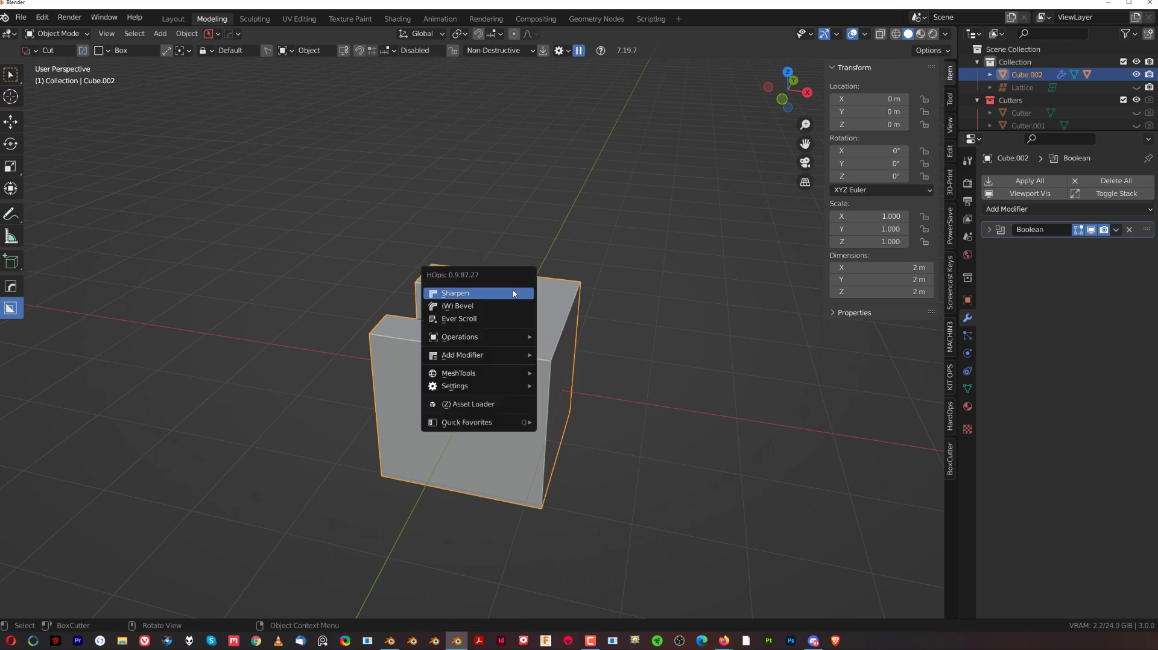
click(512, 297)
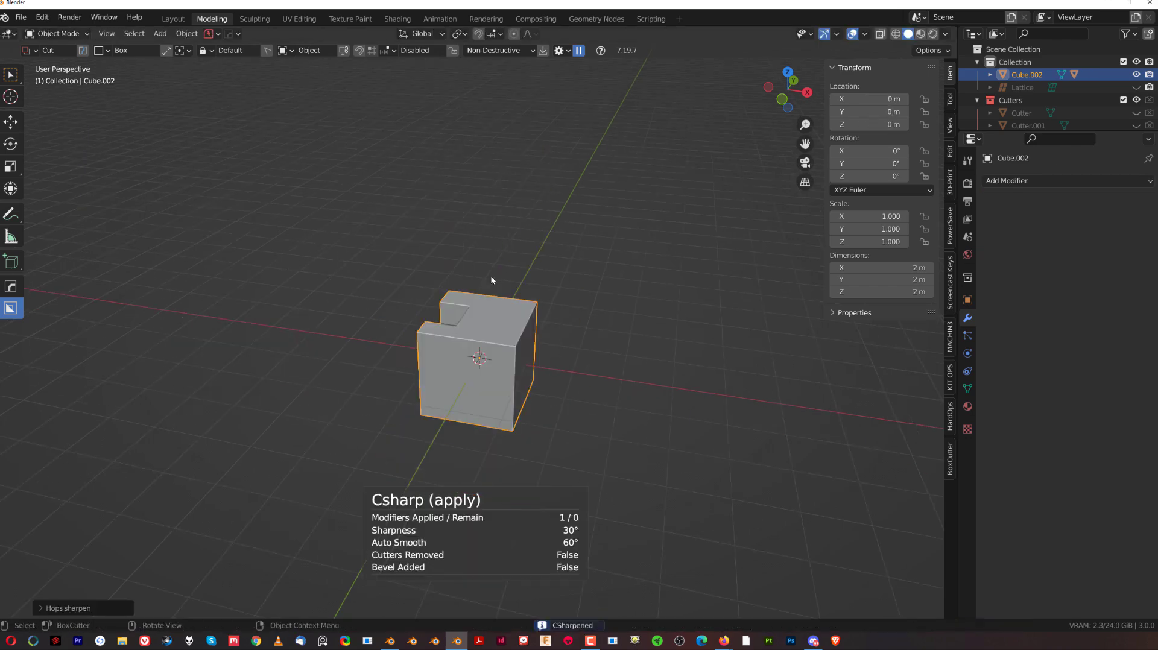
- Duplicate the notched cube and offset the copy about 4.8 m along the X axis
scroll(431, 285, down, 1)
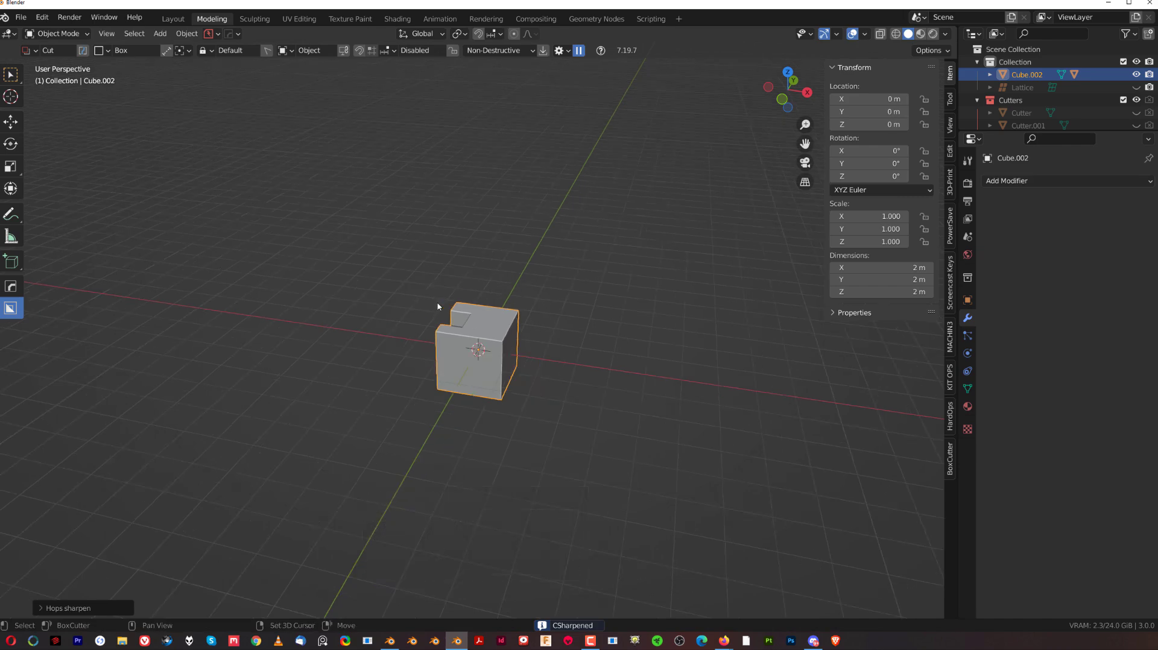
key(shift+d)
key(x)
key(Return)
shift+middle_drag(581, 289, 400, 287)
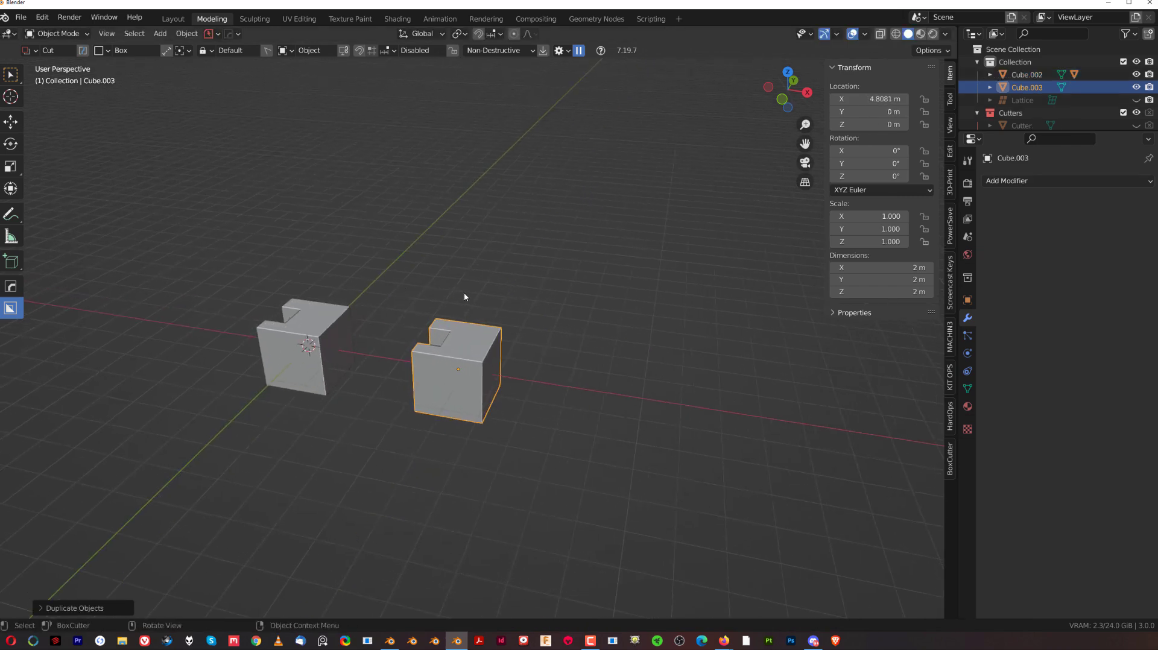
- Flip the duplicated cube across the X axis using the Flip mode of the HardOps mirror
key(alt+x)
key(d)
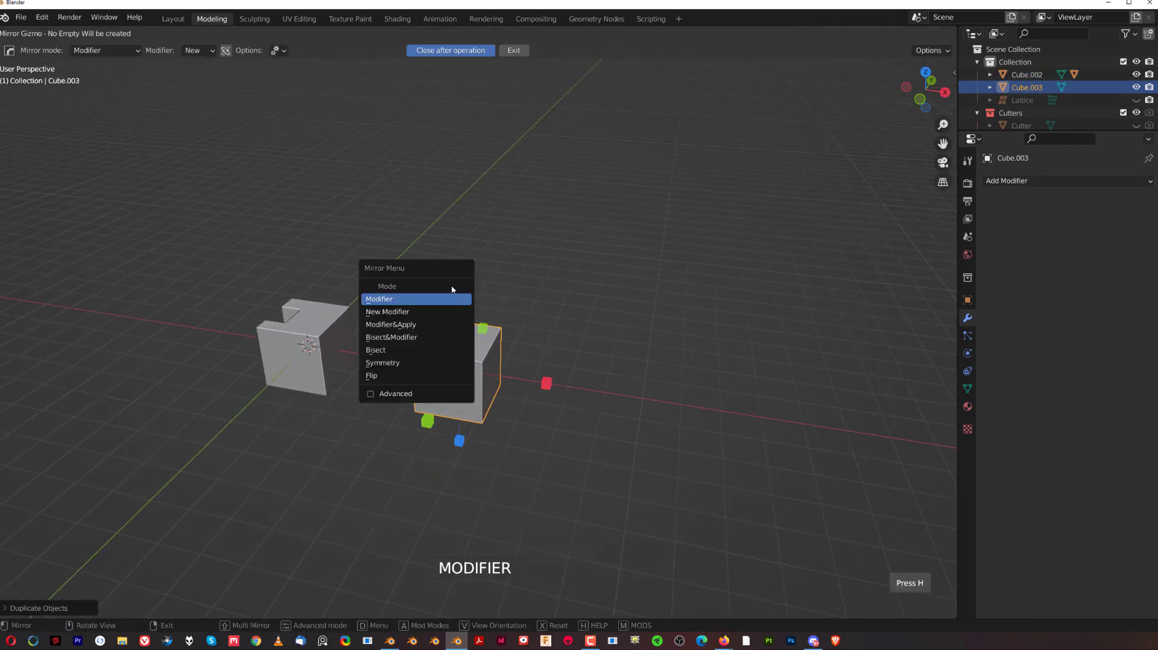
click(409, 376)
click(376, 357)
scroll(451, 393, up, 2)
right_click(612, 323)
scroll(446, 383, down, 1)
scroll(484, 374, up, 2)
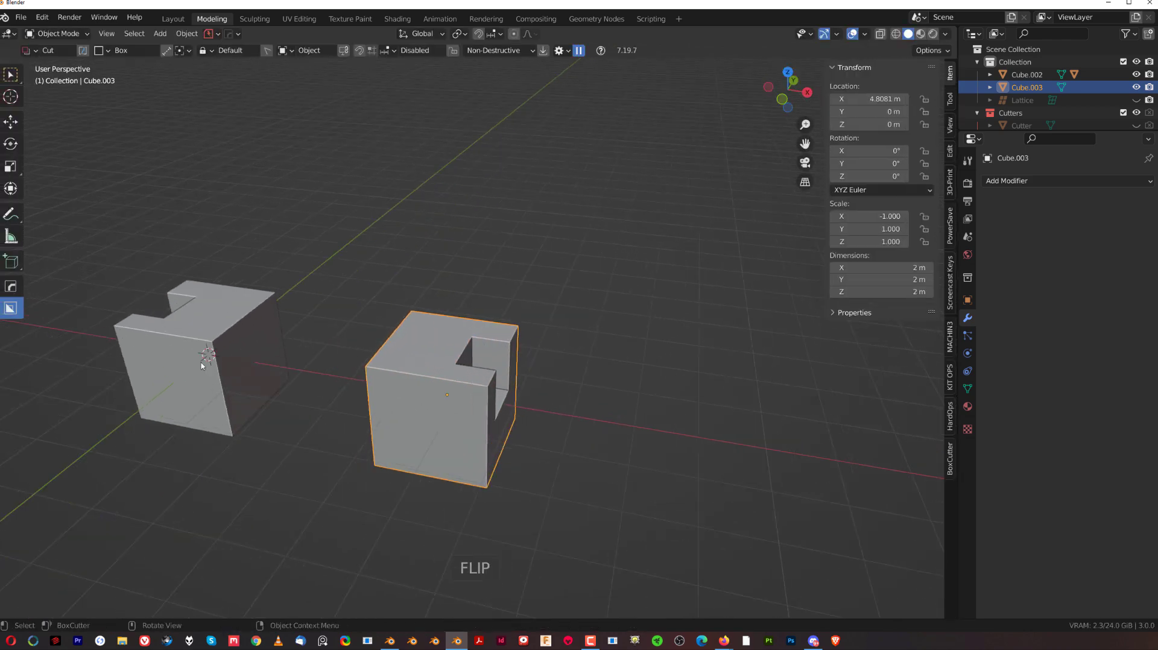
- Select the original notched cube together with its flipped duplicate
key(g)
right_click(505, 335)
shift+click(265, 326)
key(x)
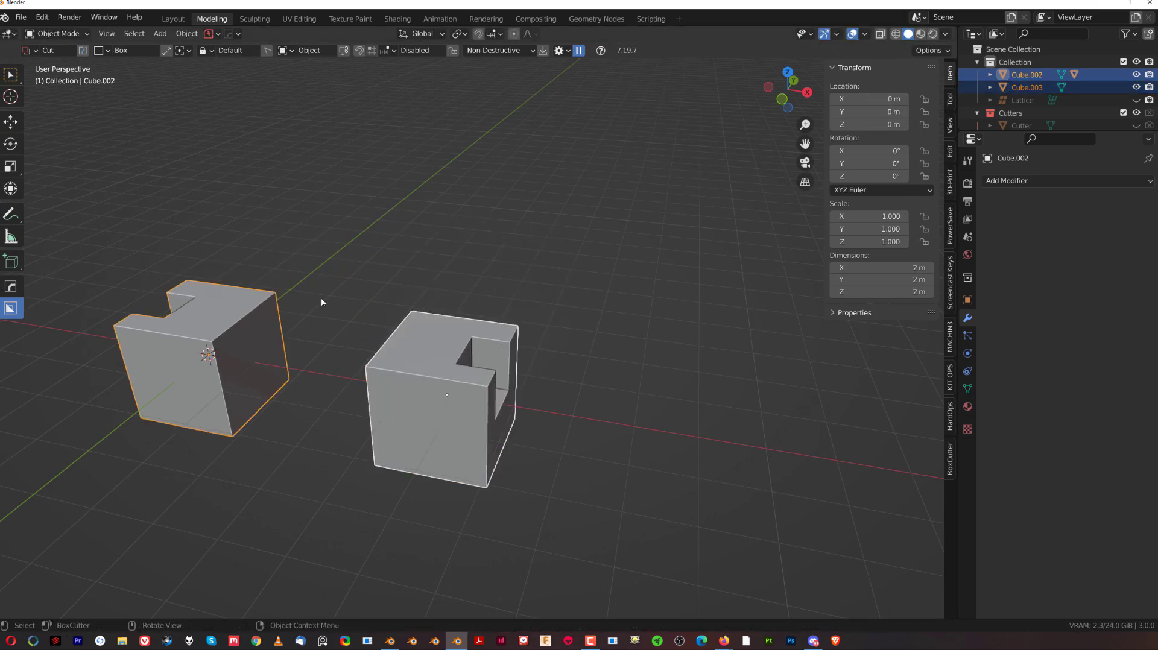
- Switch to the Blender 2.91 window and examine the mirrored cube's notches against the flipped pair in Blender 3.0
click(389, 640)
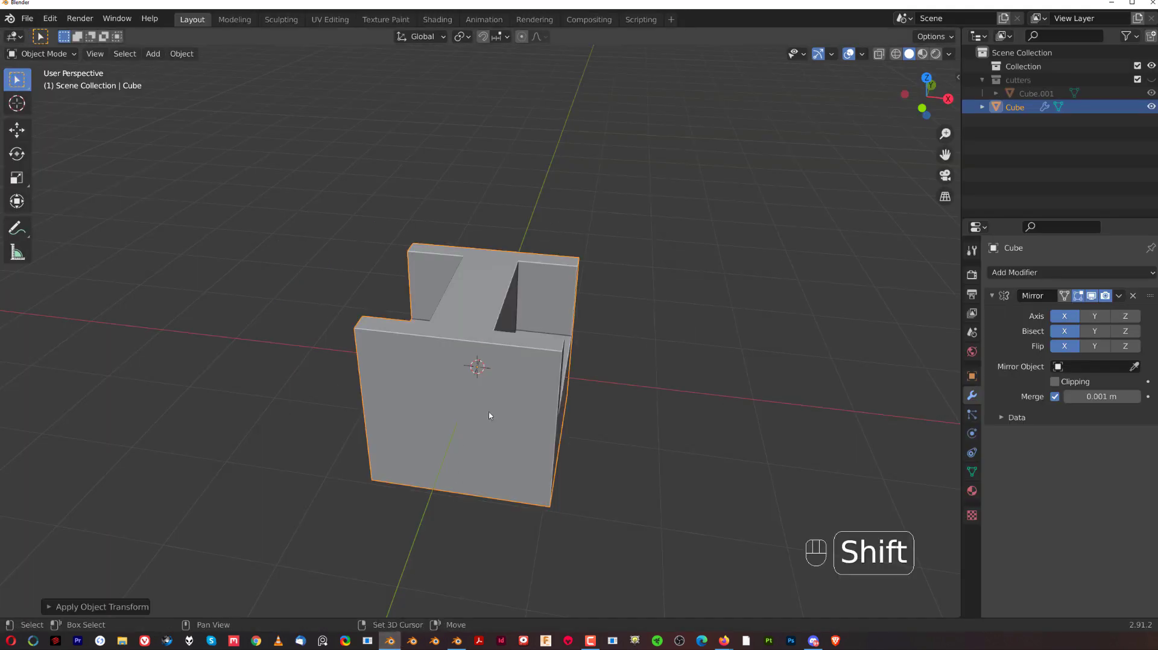
shift+middle_drag(476, 427, 489, 424)
click(456, 641)
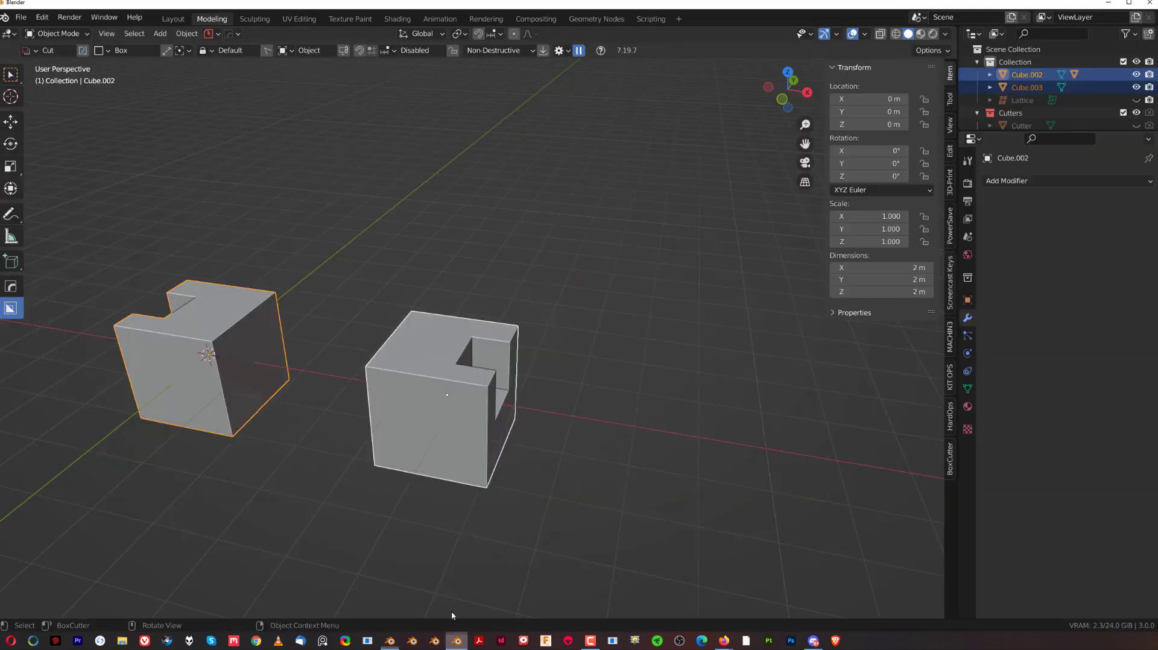
click(391, 640)
middle_drag(628, 334, 511, 394)
shift+middle_drag(563, 346, 556, 256)
shift+middle_drag(556, 256, 586, 275)
middle_drag(586, 275, 564, 293)
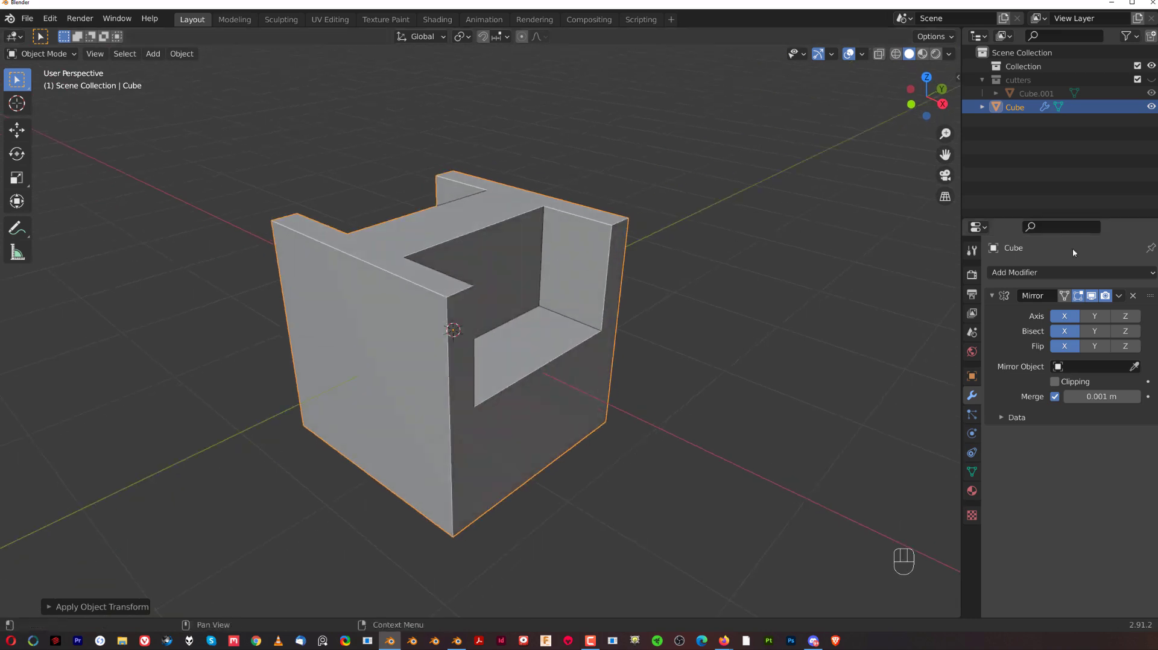
- Browse the modifiers that can be added to the mirrored cube, including Mirror in the Generate group
click(1054, 274)
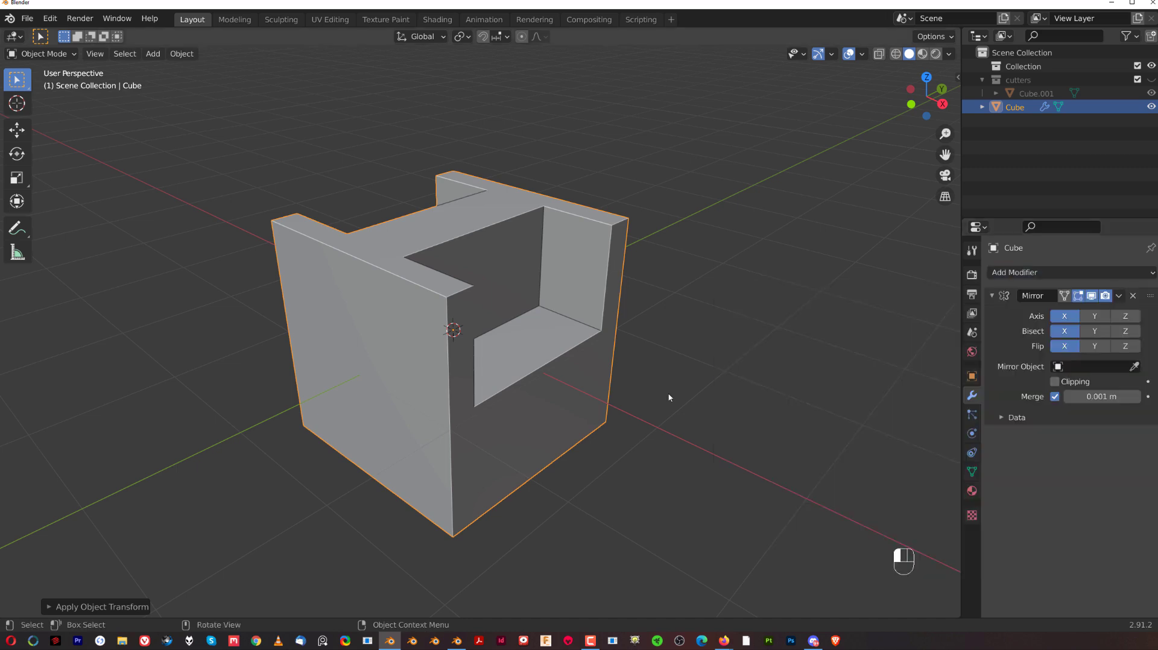
scroll(509, 287, down, 5)
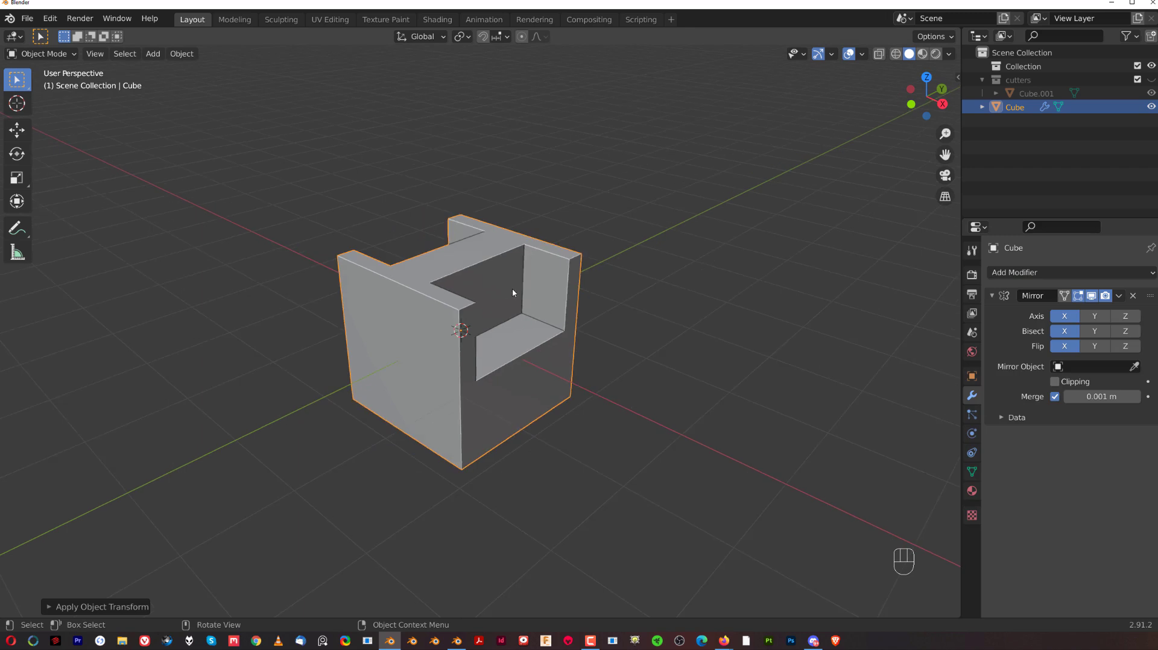
middle_drag(518, 287, 468, 269)
scroll(465, 274, up, 3)
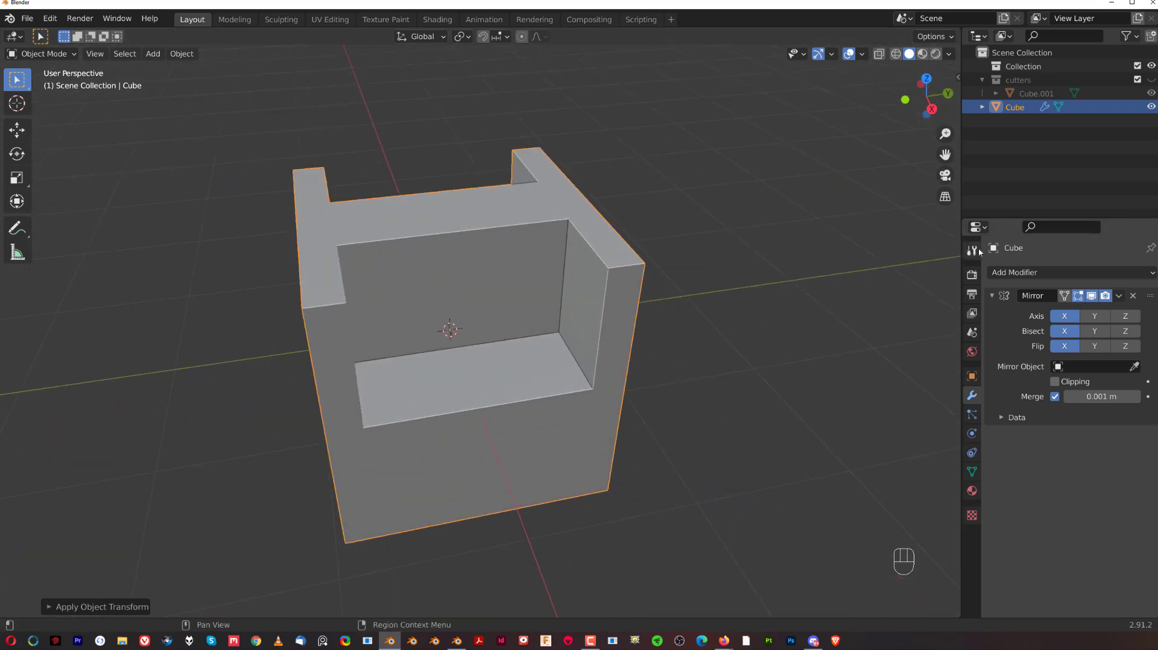
click(1019, 273)
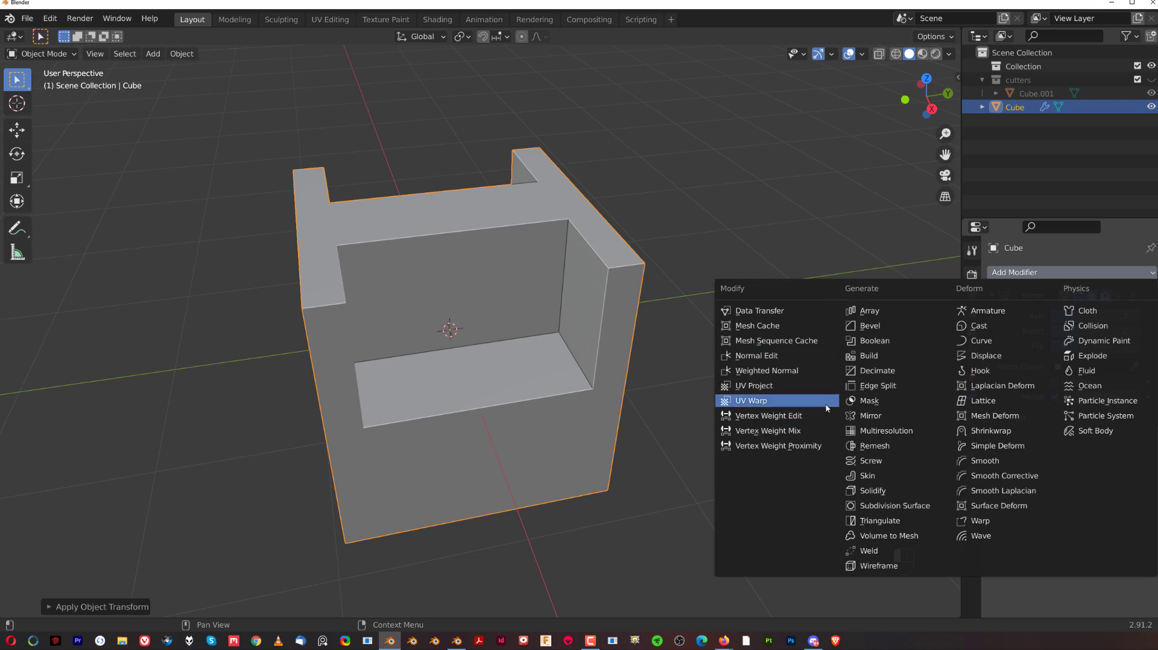
click(870, 416)
middle_drag(445, 322, 540, 516)
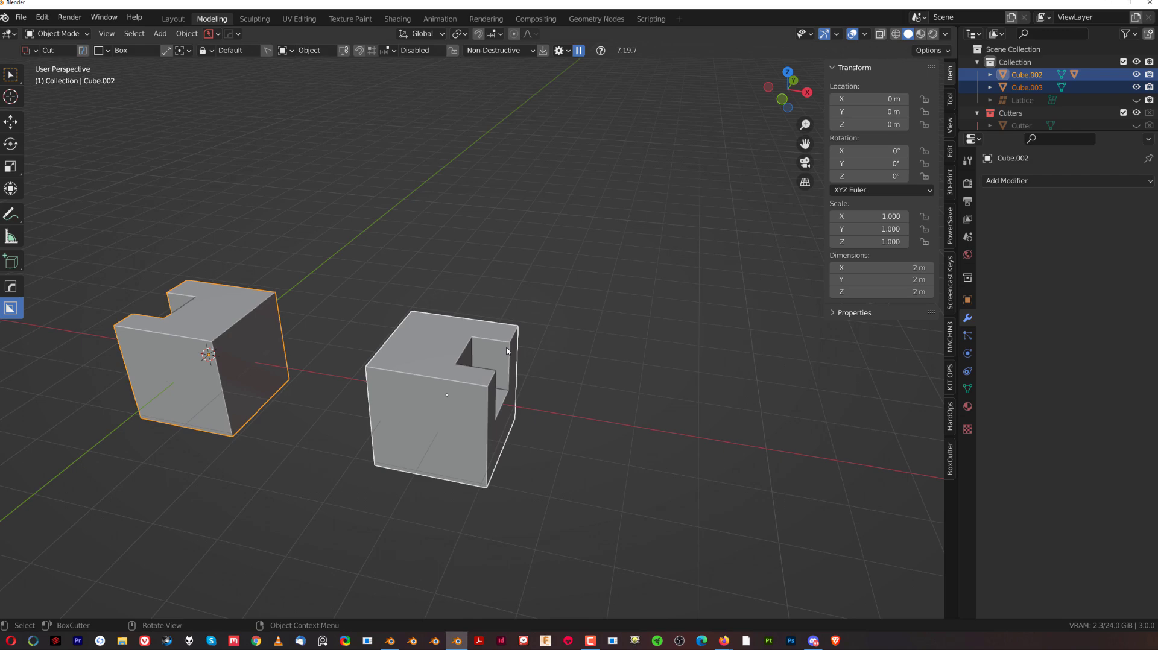
- Switch to the browser, open the Blender Bros Coaching & Community Program page and expand "What's included?"
key(alt+Tab)
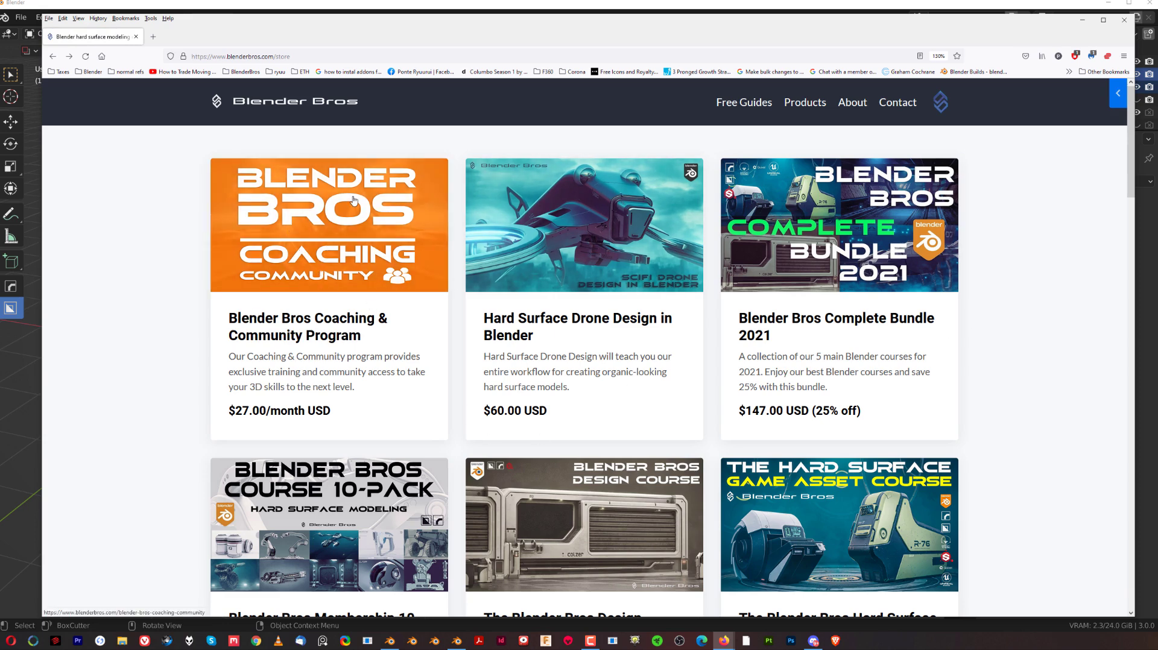
click(341, 289)
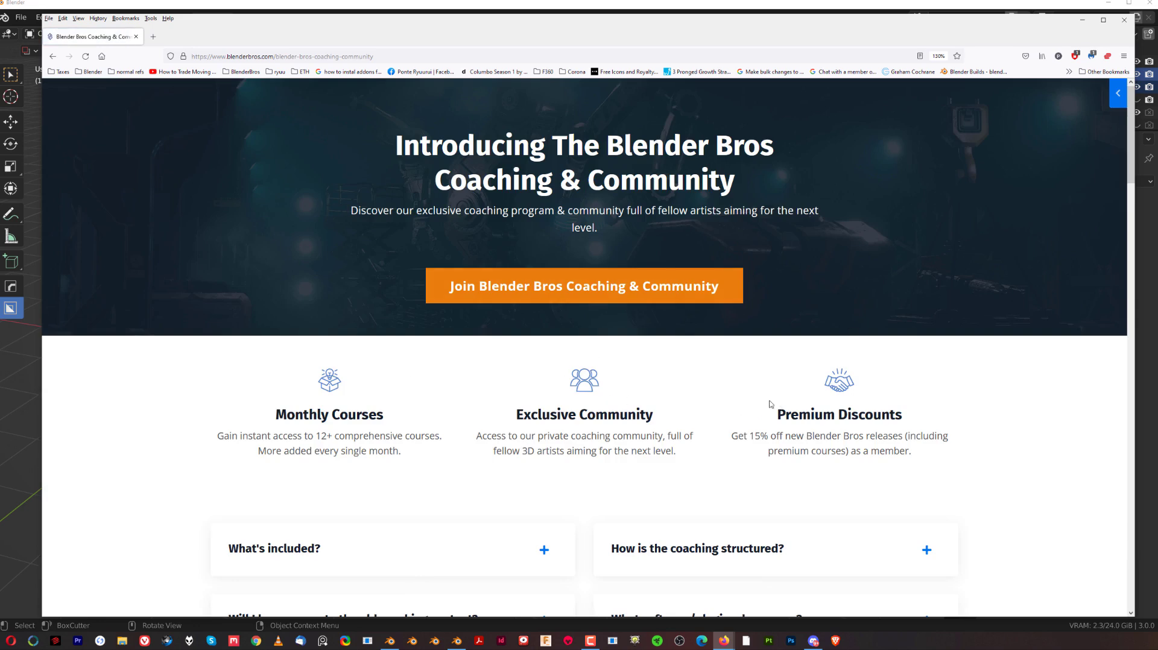
scroll(699, 398, down, 4)
click(548, 287)
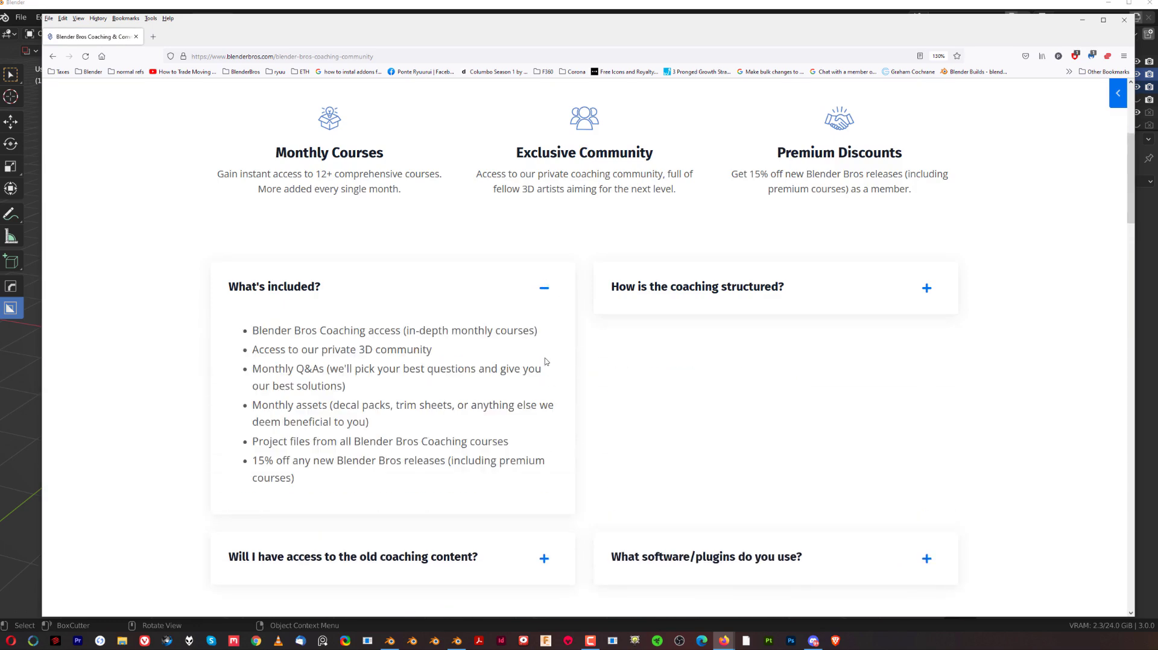
- Examine the coaching page's previous course examples and its "So what exactly is inside?" section
scroll(566, 349, down, 4)
scroll(567, 348, down, 4)
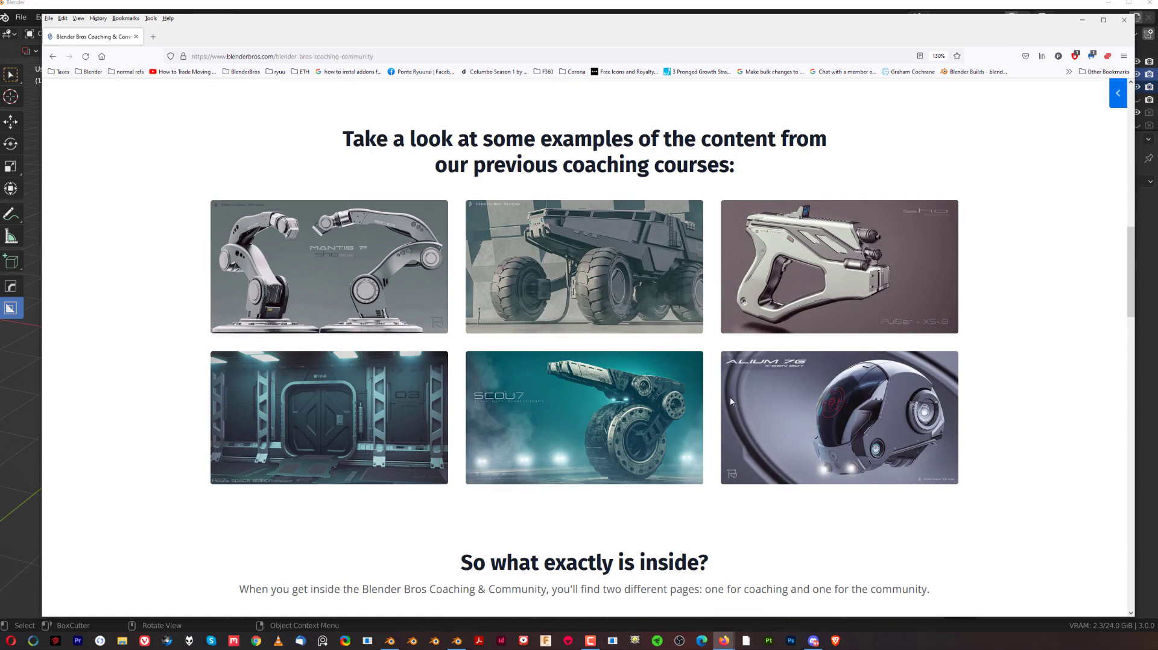
scroll(724, 398, down, 4)
scroll(693, 395, down, 3)
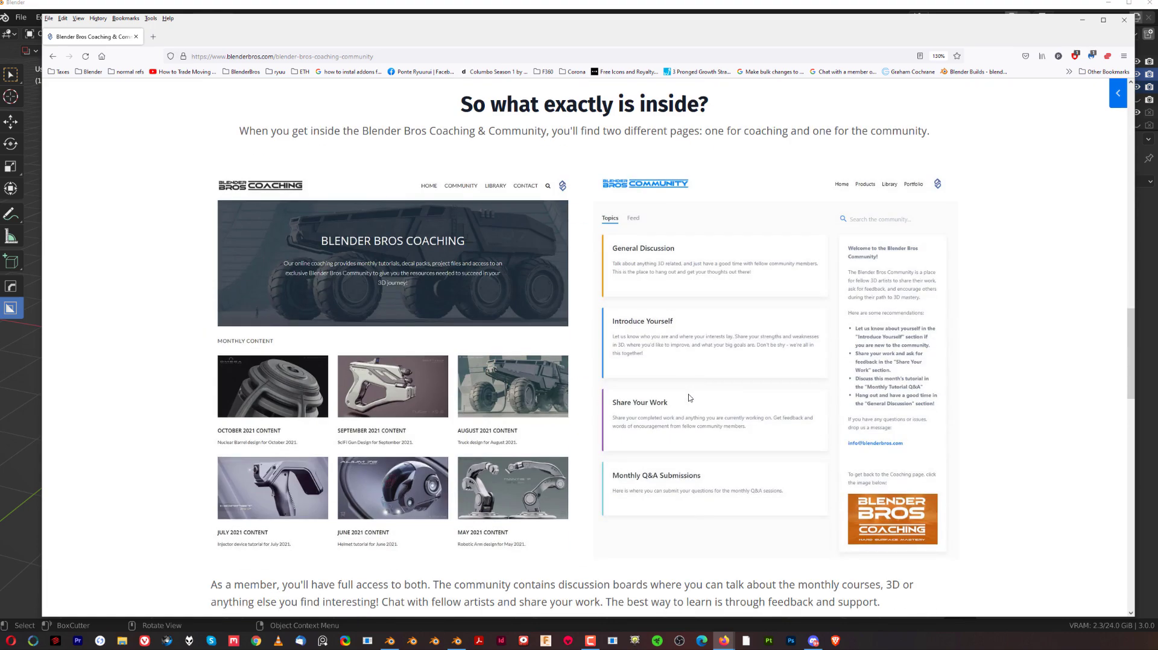
scroll(562, 443, up, 8)
scroll(348, 375, down, 2)
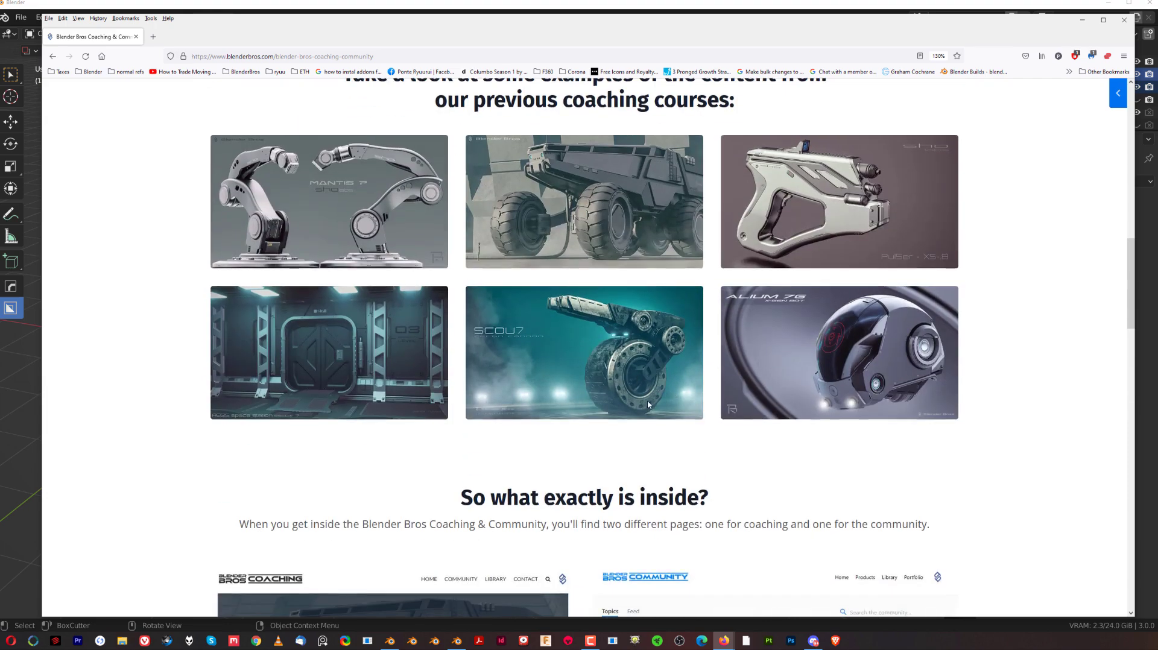
scroll(649, 407, up, 8)
scroll(633, 383, down, 12)
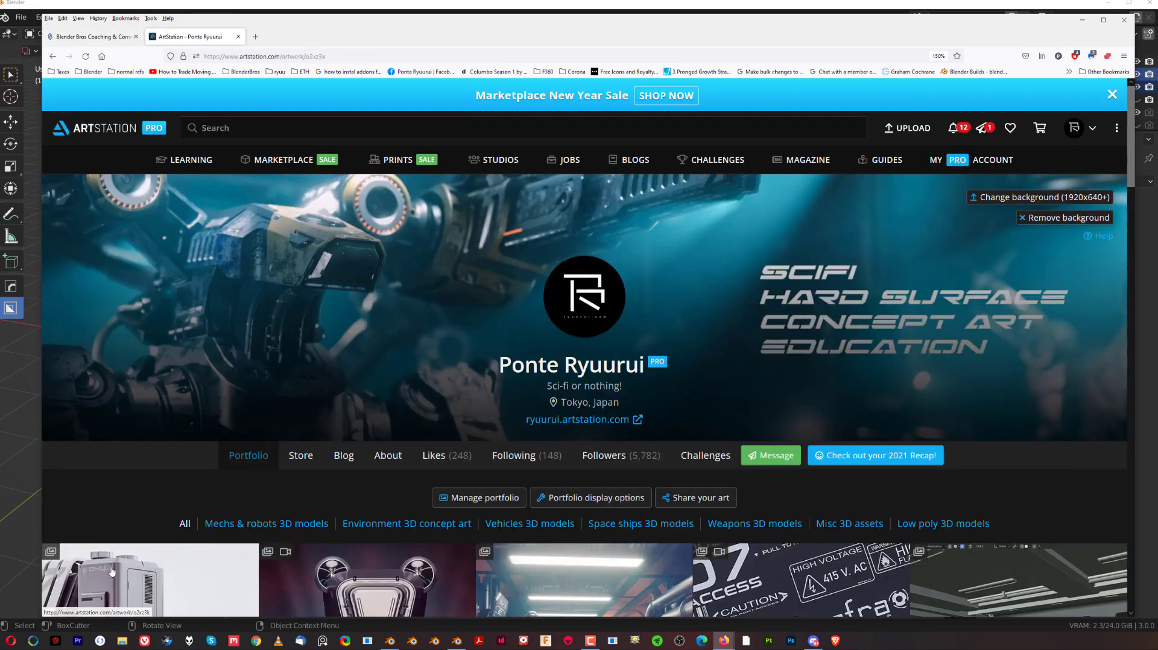
- Open the Sci-Fi Generator artwork from the ArtStation portfolio and look through its render images
click(112, 567)
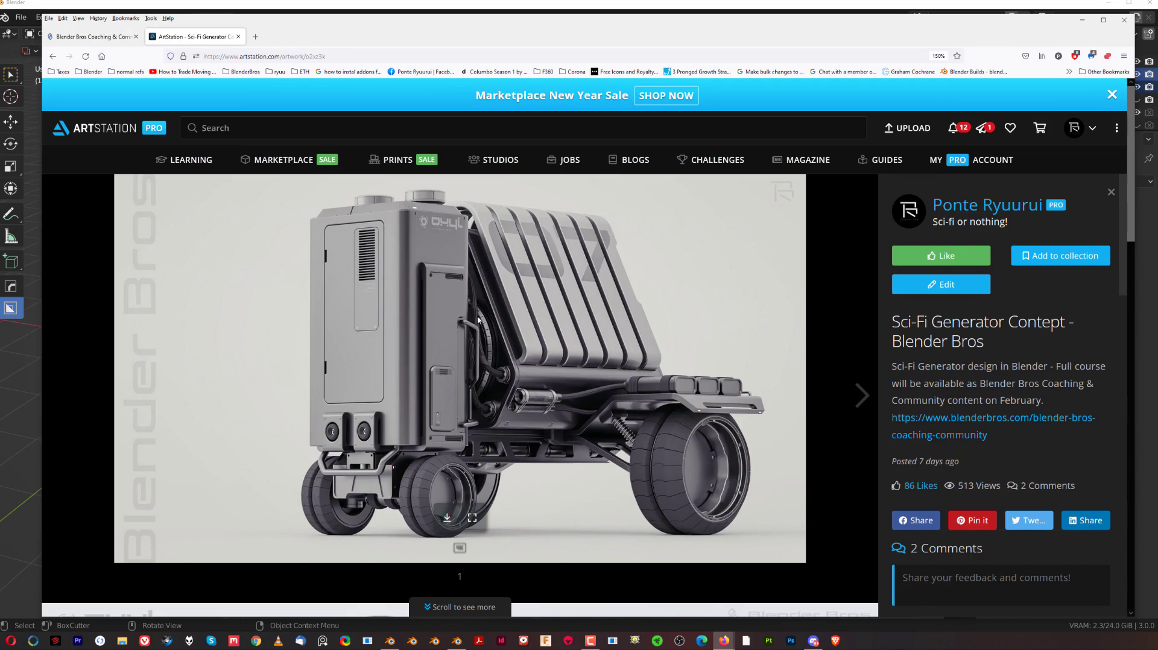
scroll(501, 309, down, 5)
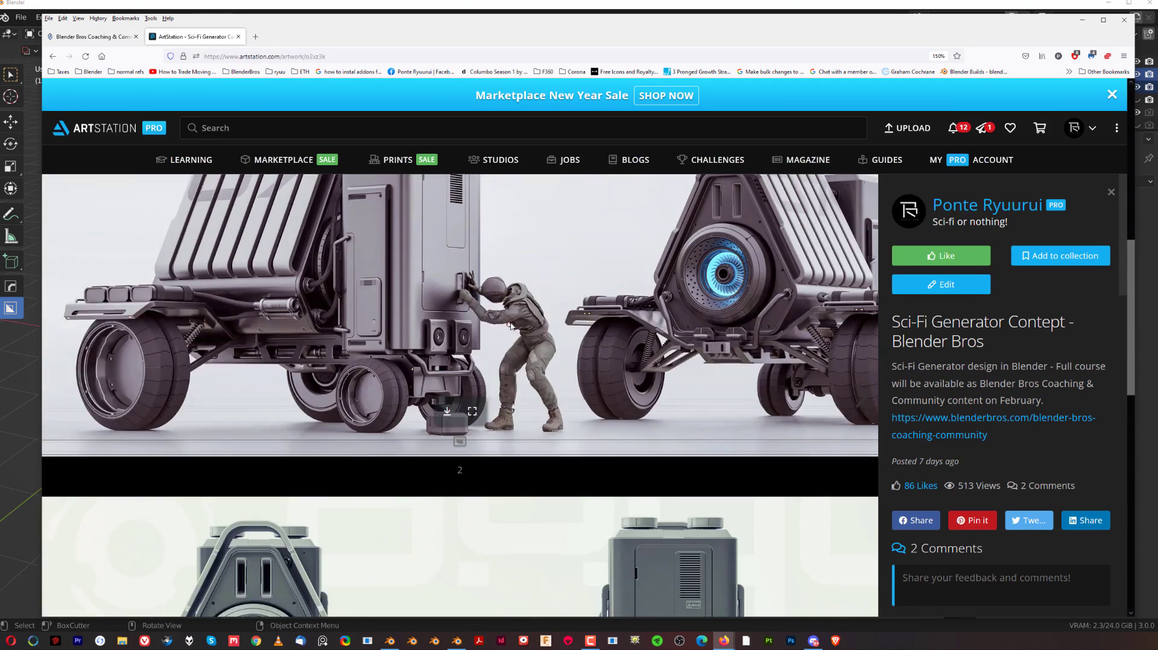
scroll(486, 299, up, 2)
scroll(414, 324, down, 6)
scroll(415, 325, down, 5)
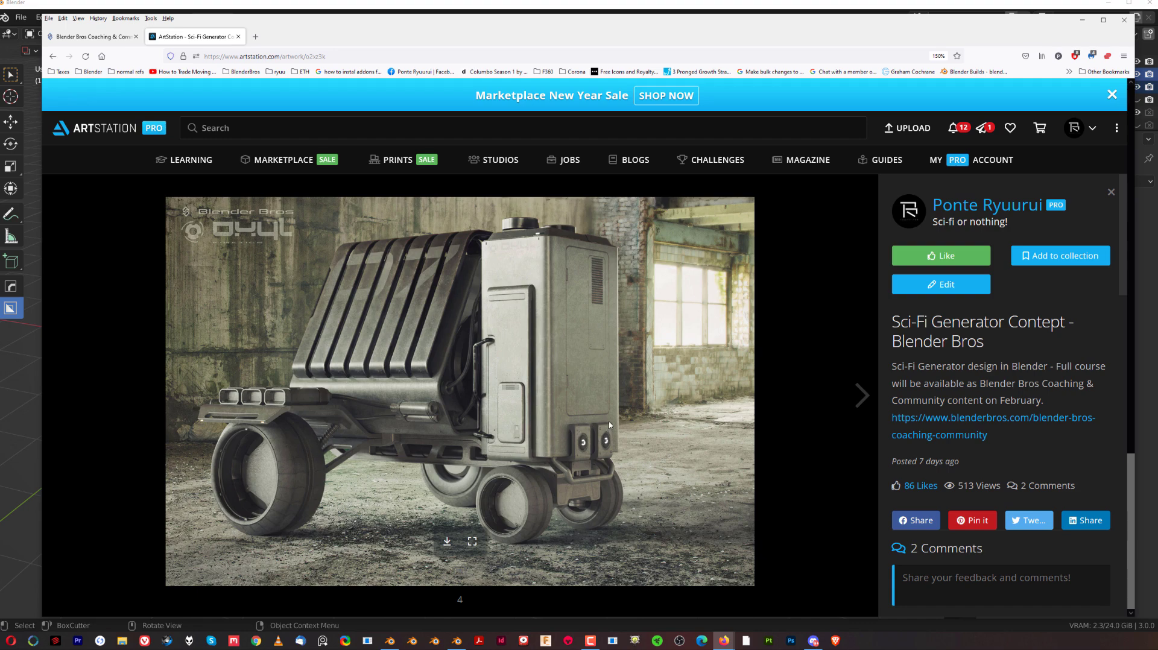
scroll(608, 425, up, 15)
scroll(628, 413, down, 2)
- Return to the coaching page and review its course examples and student results
key(ctrl+Tab)
scroll(627, 414, up, 5)
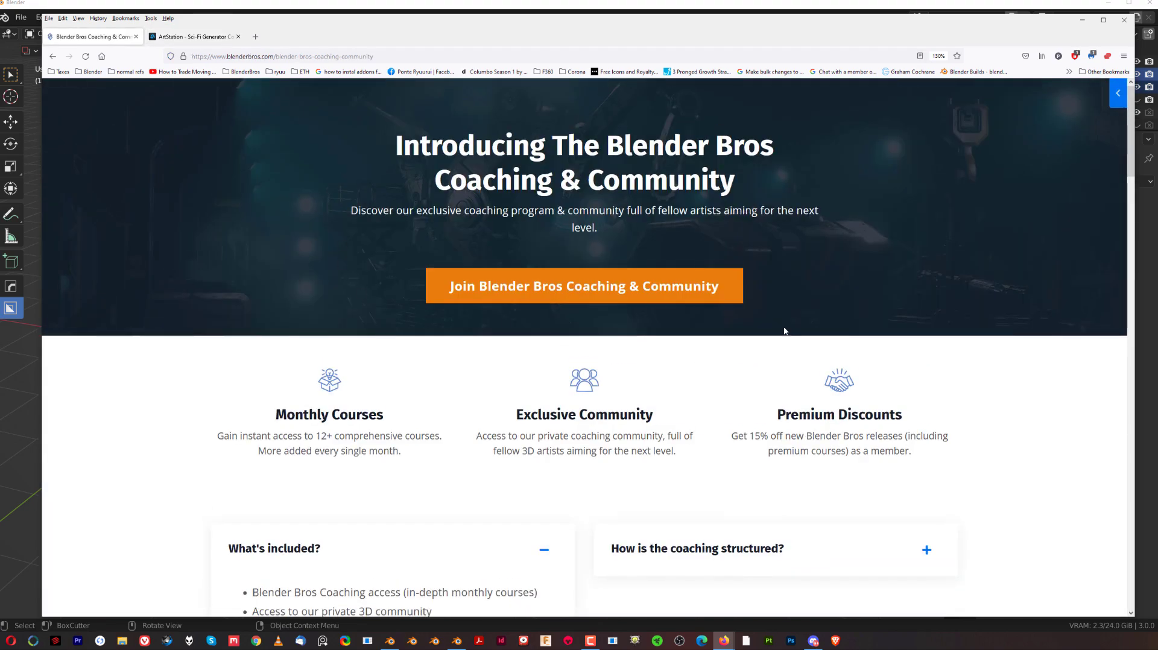
scroll(579, 349, down, 12)
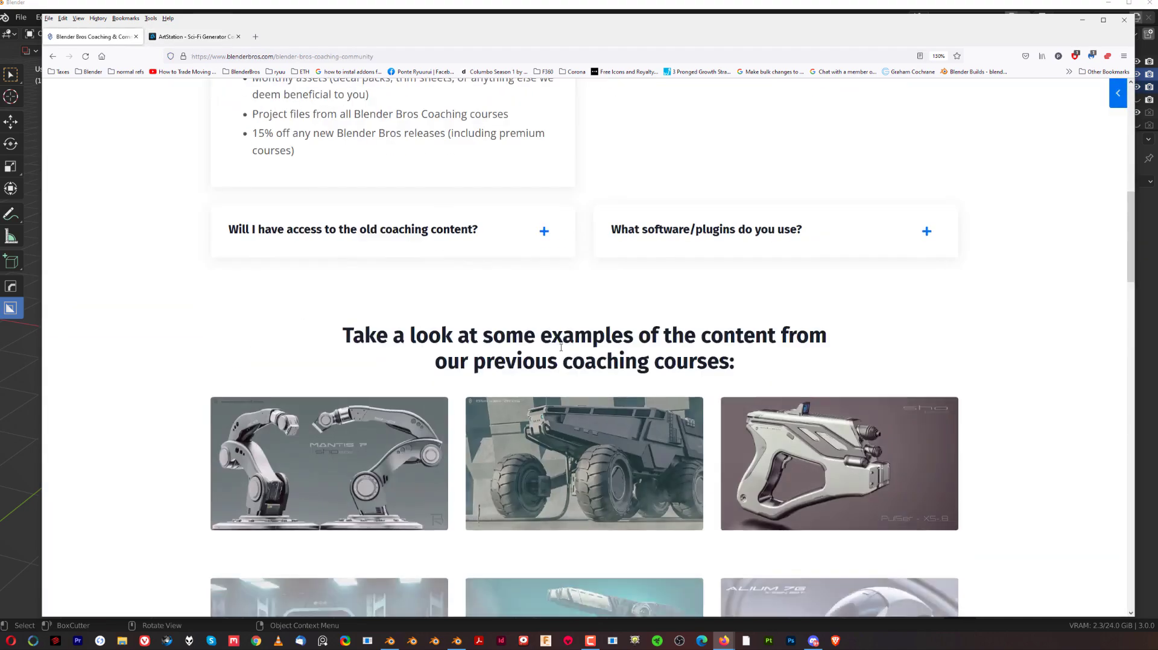
scroll(579, 348, down, 12)
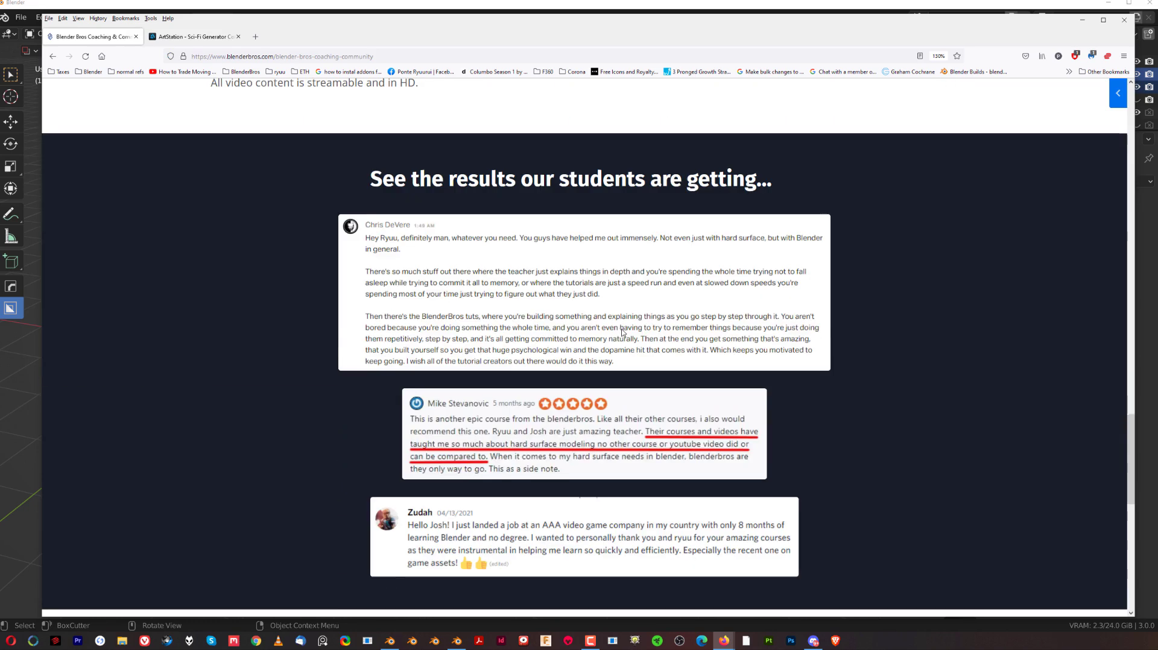
scroll(624, 335, down, 3)
scroll(696, 332, up, 20)
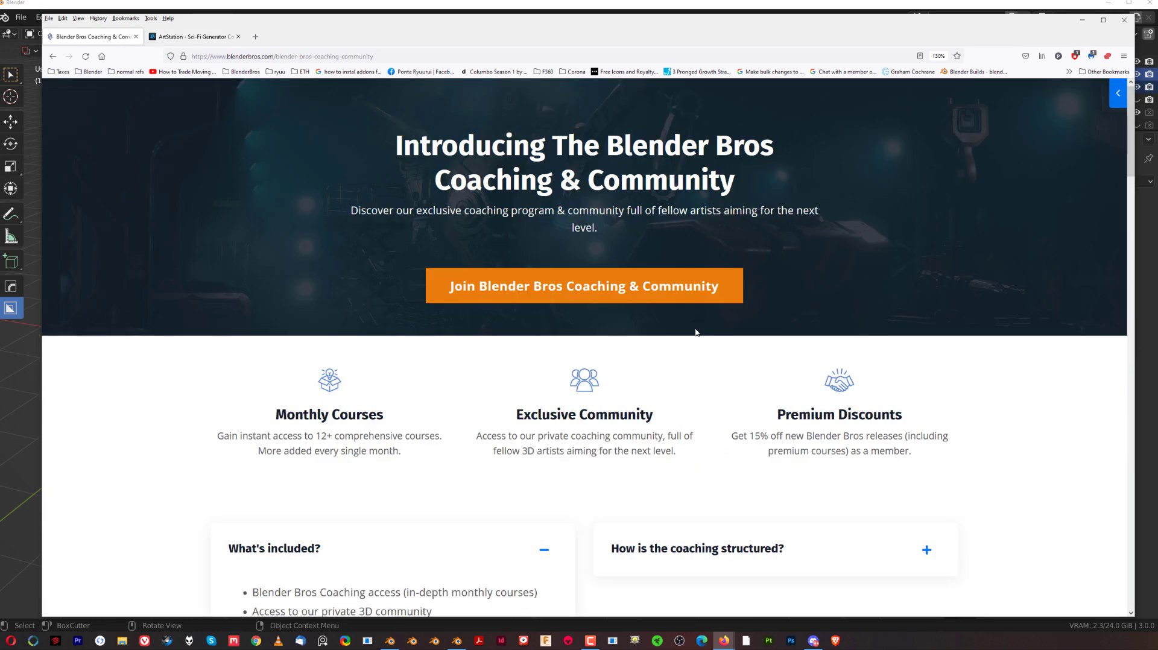